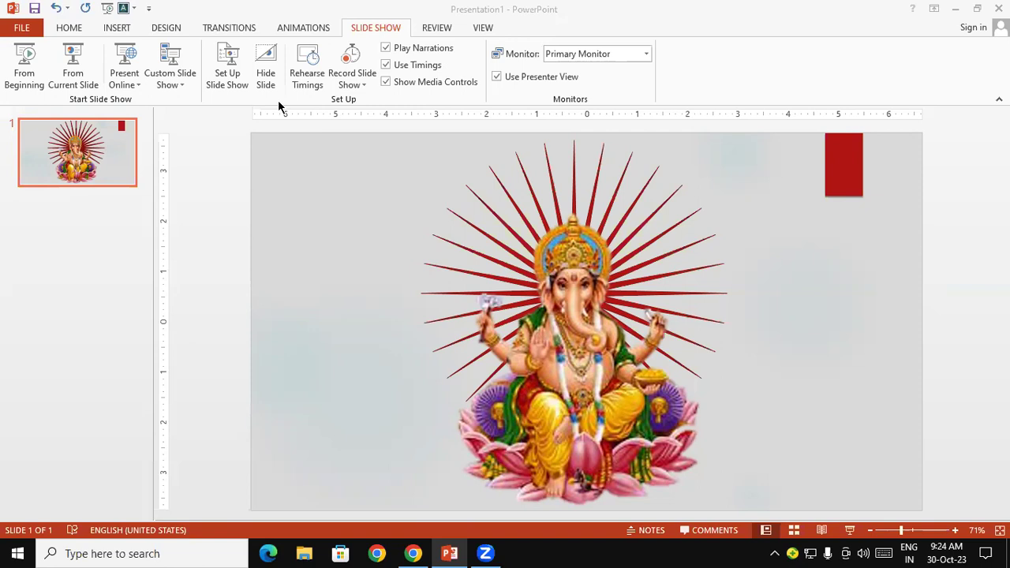
Insert a second slide right after the Ganesha picture slide
{"action": "left_click", "coordinate": [325, 30]}
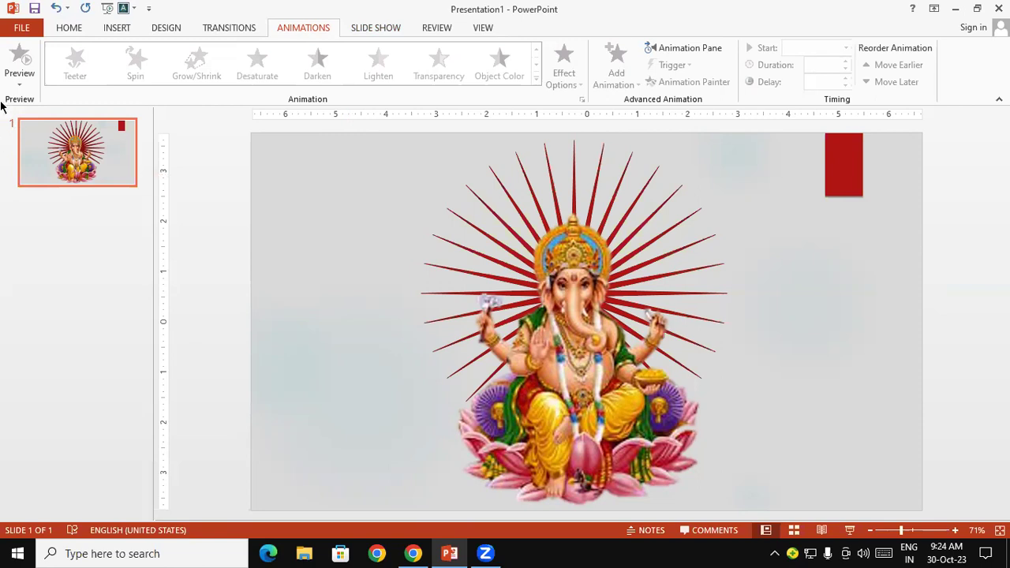
{"action": "left_click", "coordinate": [347, 29]}
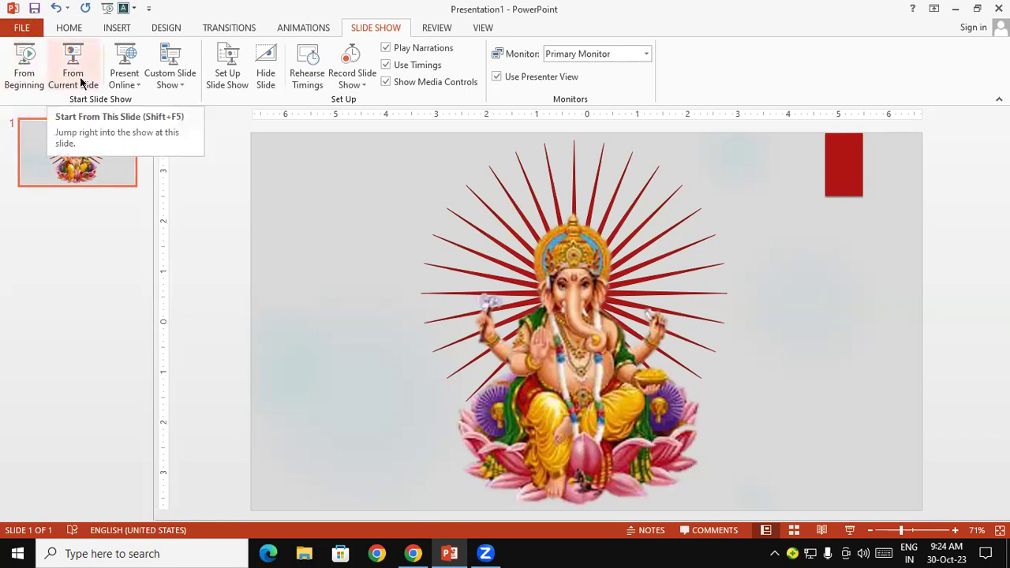
{"action": "left_click", "coordinate": [124, 225]}
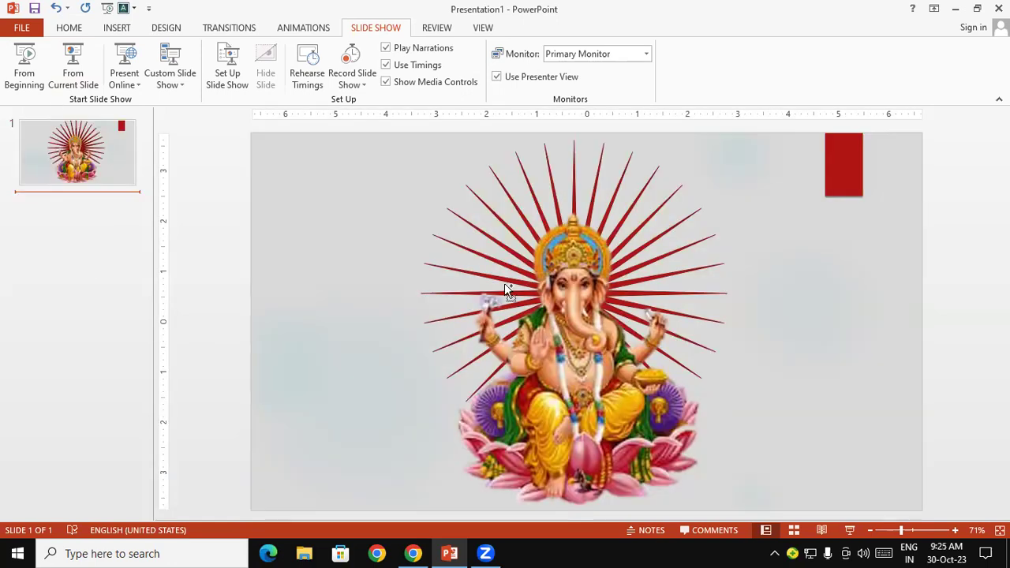
{"action": "key", "text": "Return"}
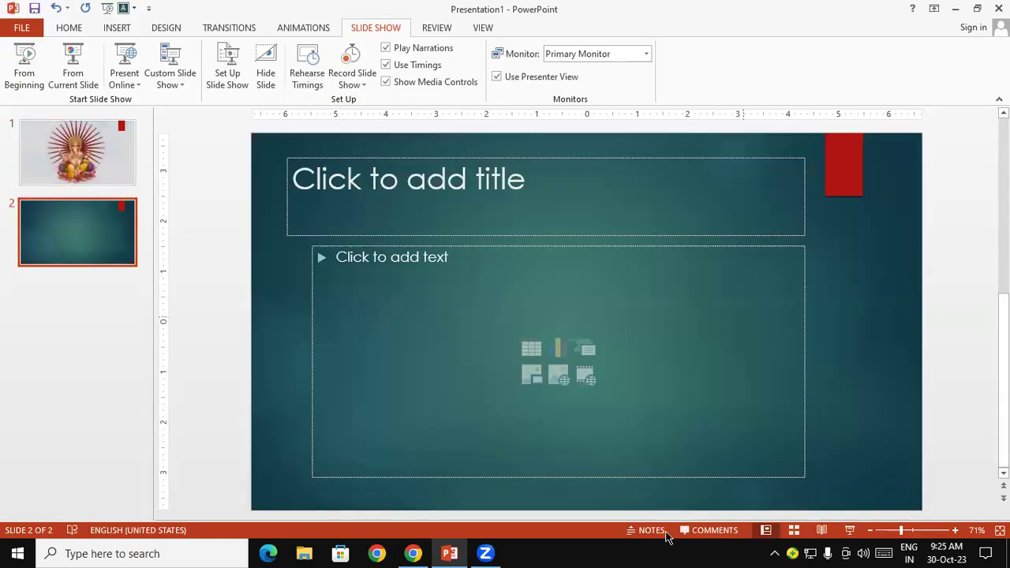
Type 'What is Computer' as slide 2's title and select the title text
{"action": "left_click", "coordinate": [166, 27]}
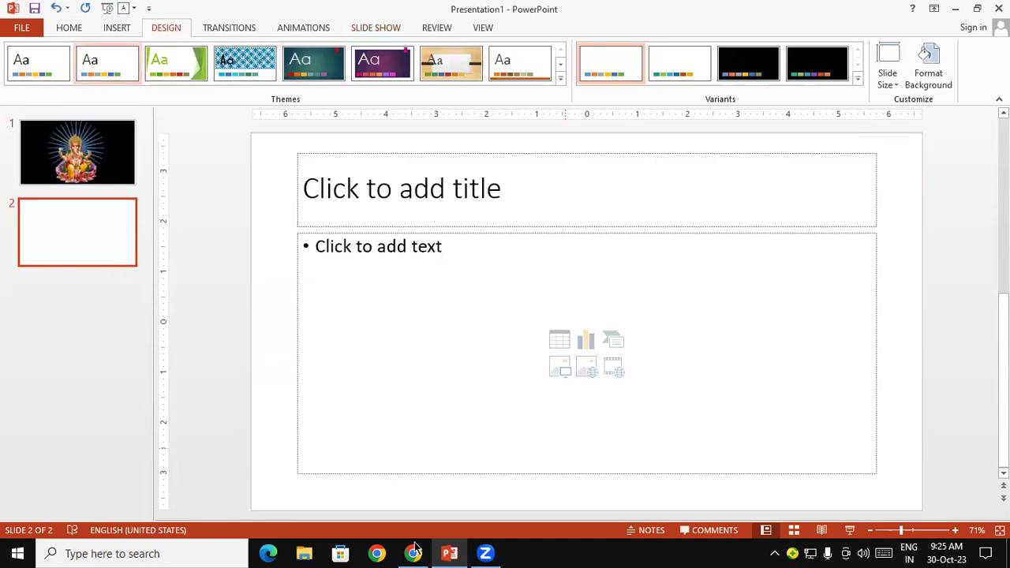
{"action": "left_click", "coordinate": [423, 184]}
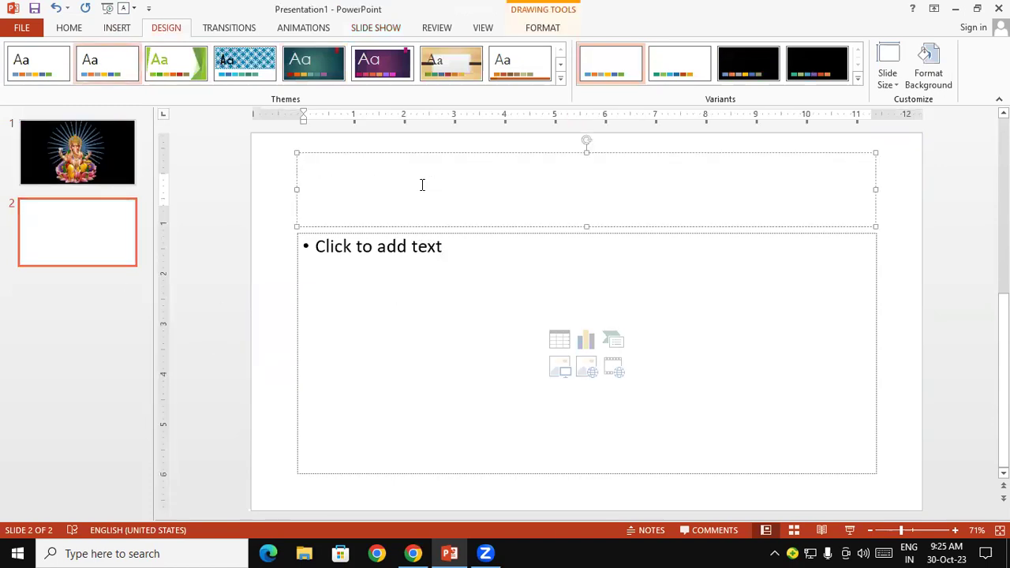
{"action": "type", "text": "What is Computer"}
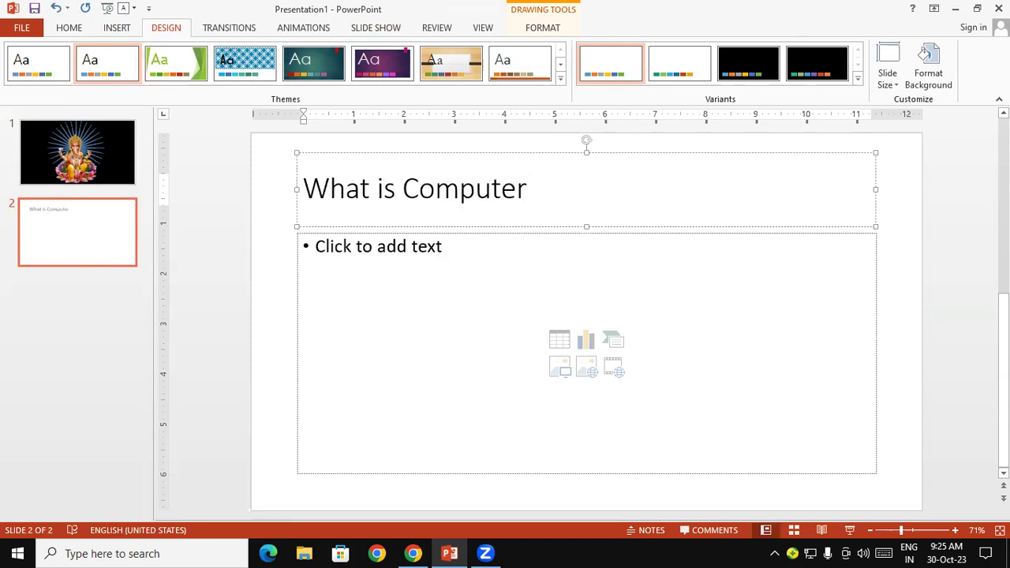
{"action": "left_click", "coordinate": [495, 262]}
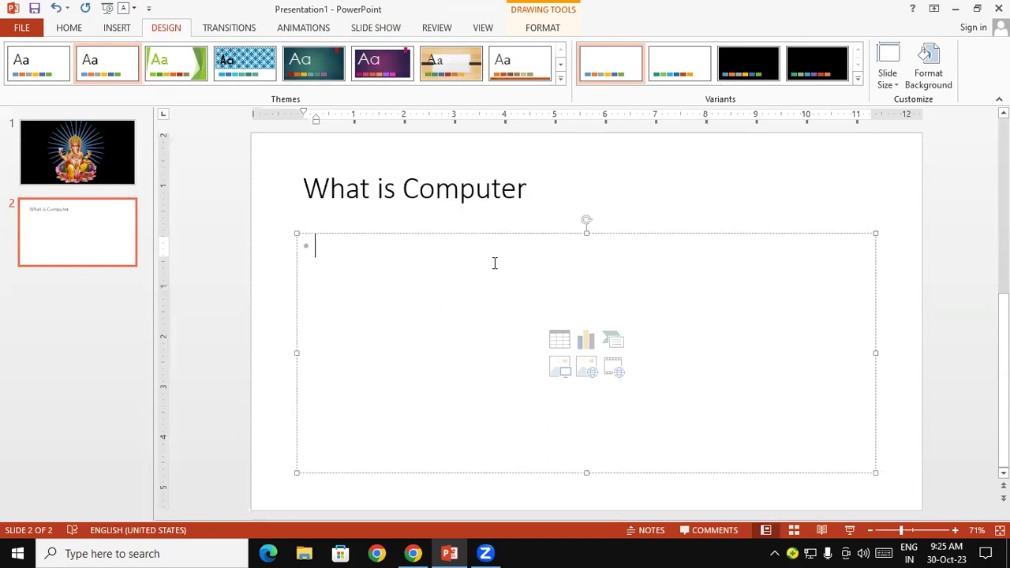
{"action": "left_click_drag", "start_coordinate": [536, 180], "coordinate": [285, 175]}
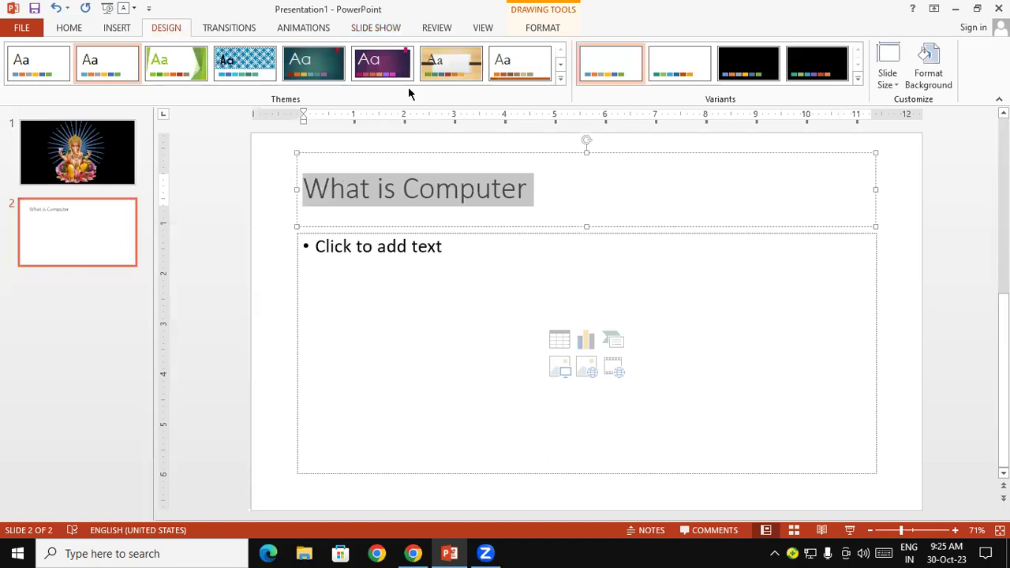
Google 'What is Computer' and copy the expanded short-answer definition of a computer
{"action": "key", "text": "alt+Tab"}
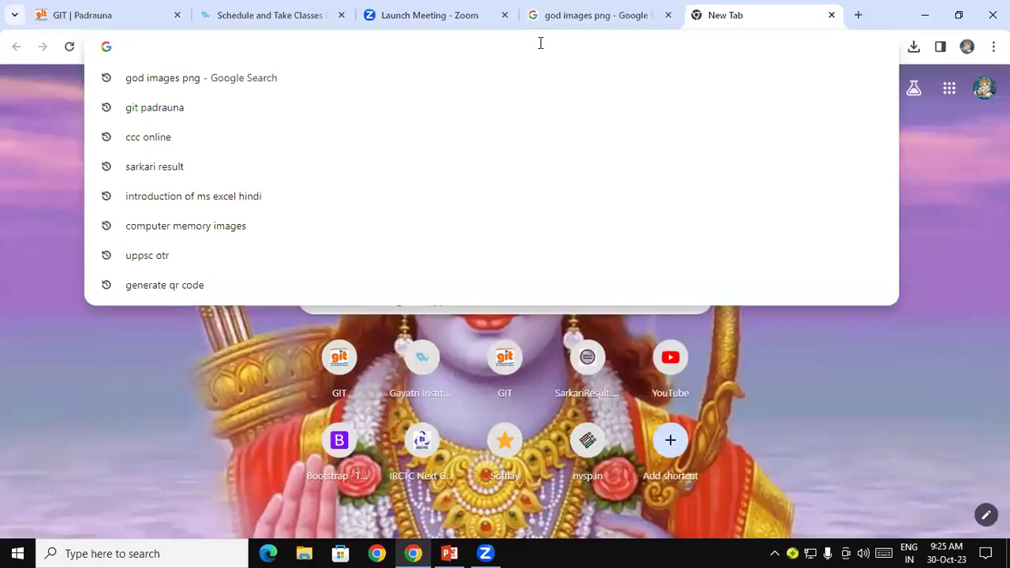
{"action": "type", "text": "What is Computer"}
{"action": "key", "text": "Return"}
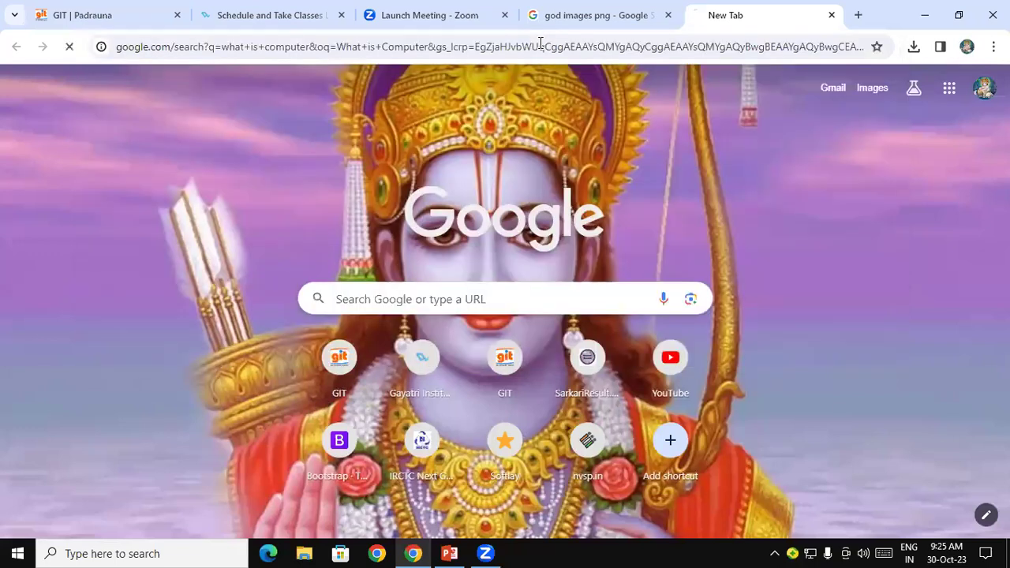
{"action": "scroll", "coordinate": [387, 236], "scroll_direction": "down", "scroll_amount": 5}
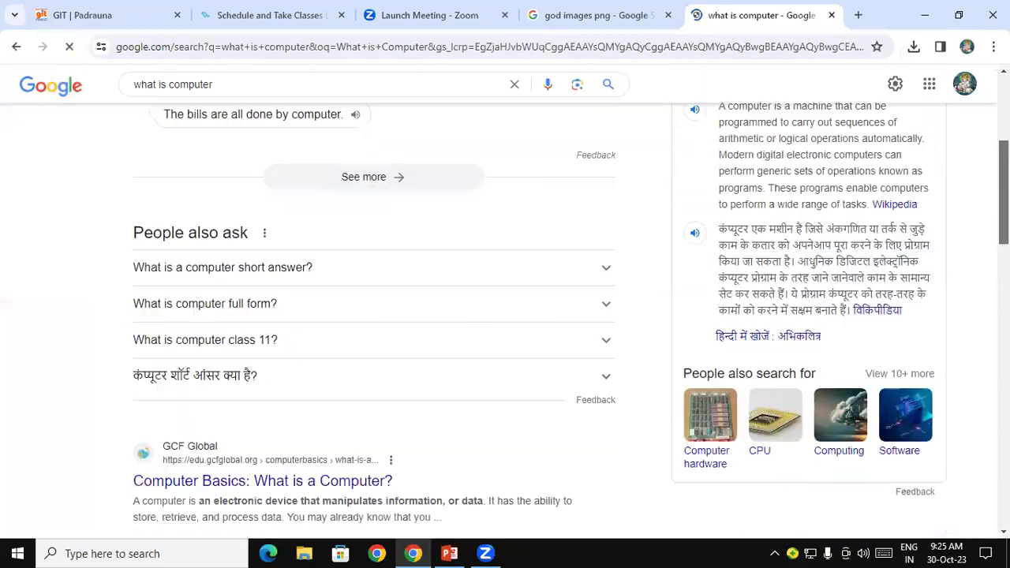
{"action": "left_click", "coordinate": [378, 202]}
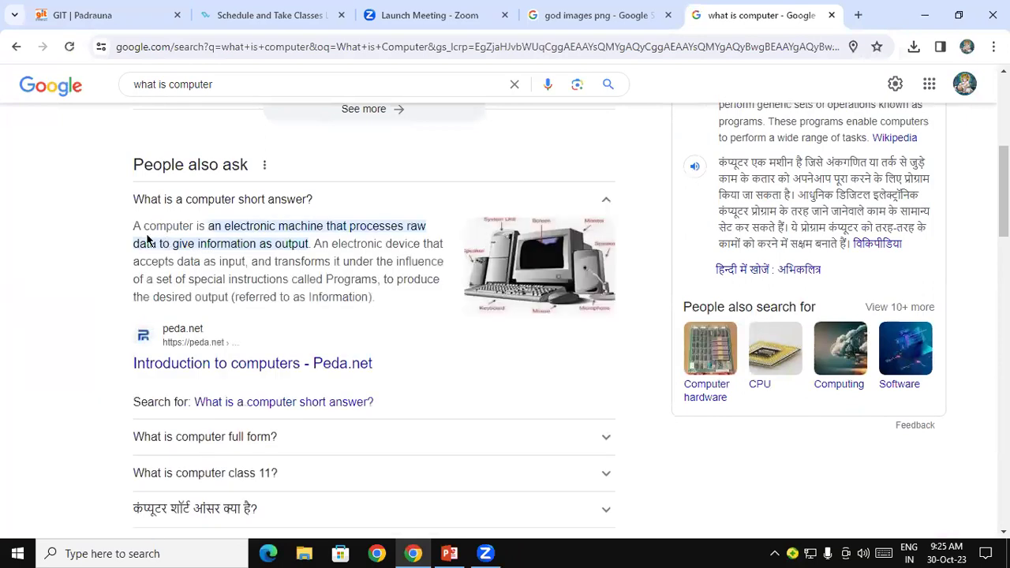
{"action": "left_click_drag", "start_coordinate": [134, 226], "coordinate": [385, 305]}
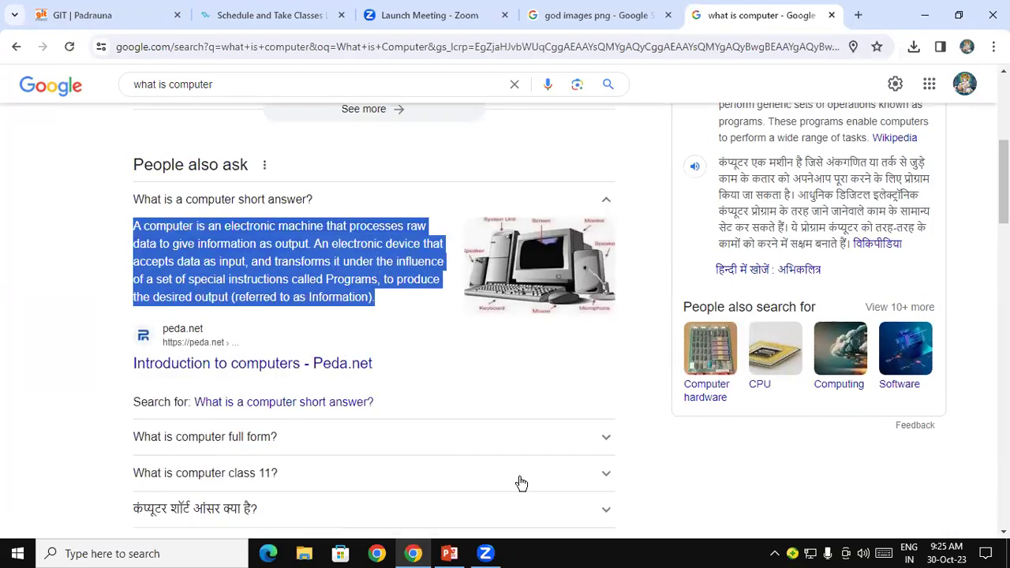
{"action": "key", "text": "ctrl+c"}
Paste the copied computer definition into slide 2's body
{"action": "key", "text": "alt+Tab"}
{"action": "key", "text": "ctrl+v"}
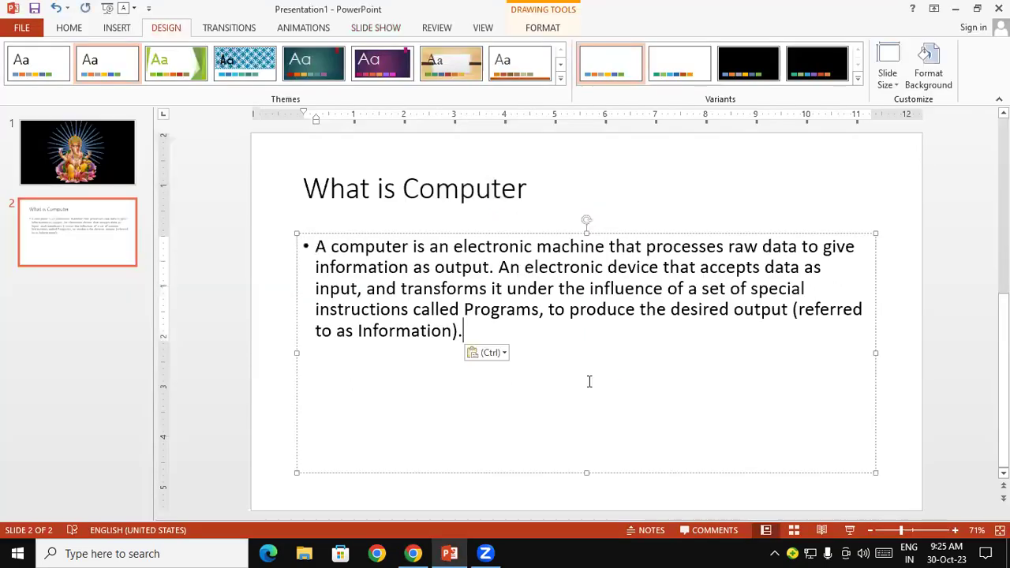
{"action": "left_click", "coordinate": [277, 323]}
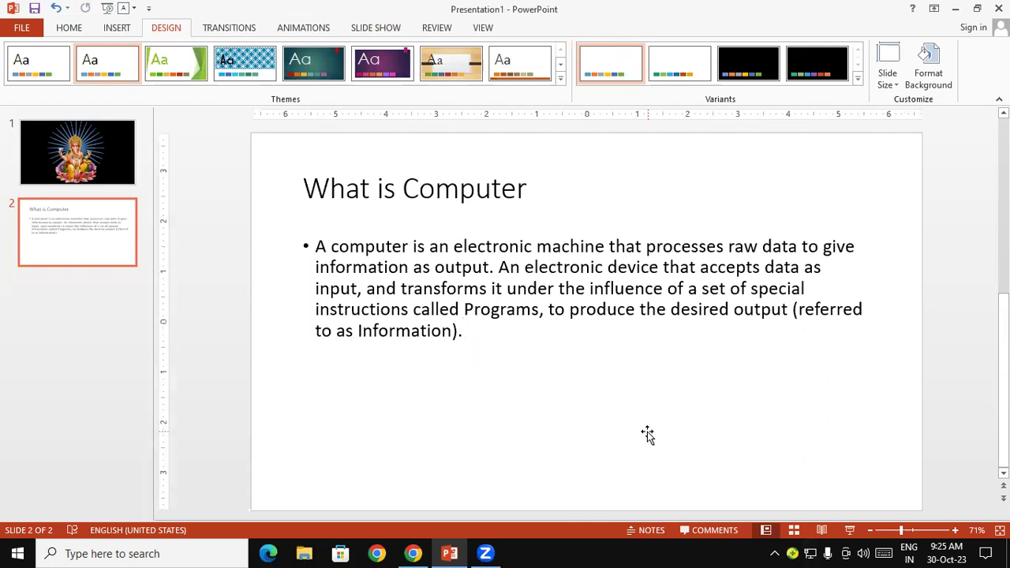
Insert the Computer picture, enlarge it to about 3.28 by 4.02 inches, and place it lower right
{"action": "left_click", "coordinate": [124, 30]}
{"action": "left_click", "coordinate": [86, 64]}
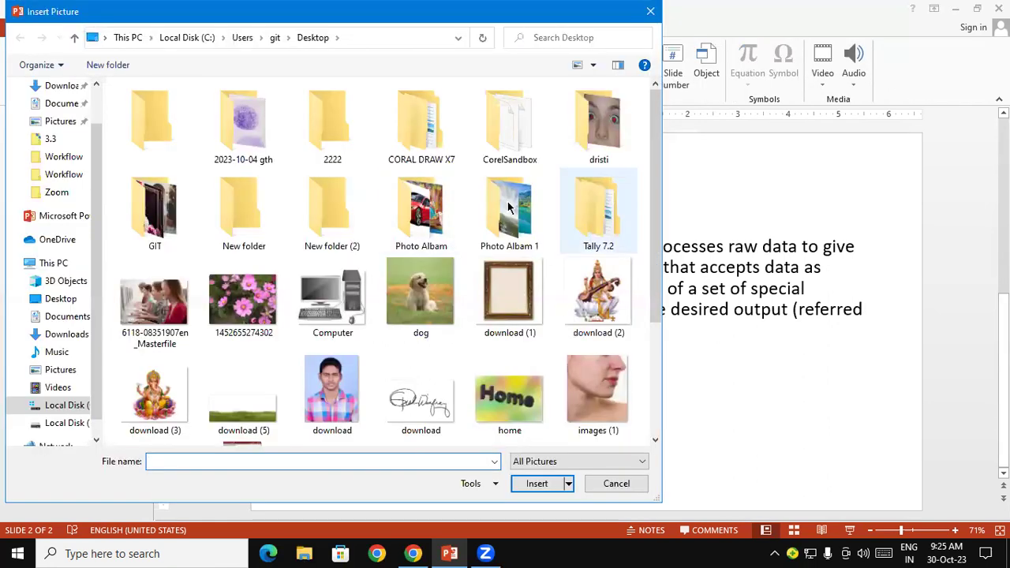
{"action": "left_click", "coordinate": [332, 300]}
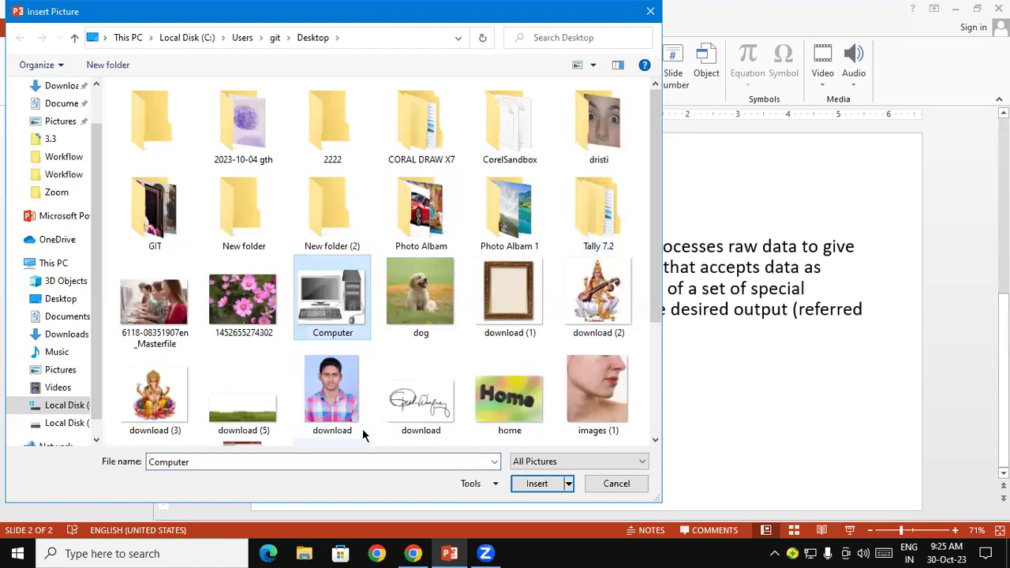
{"action": "key", "text": "Return"}
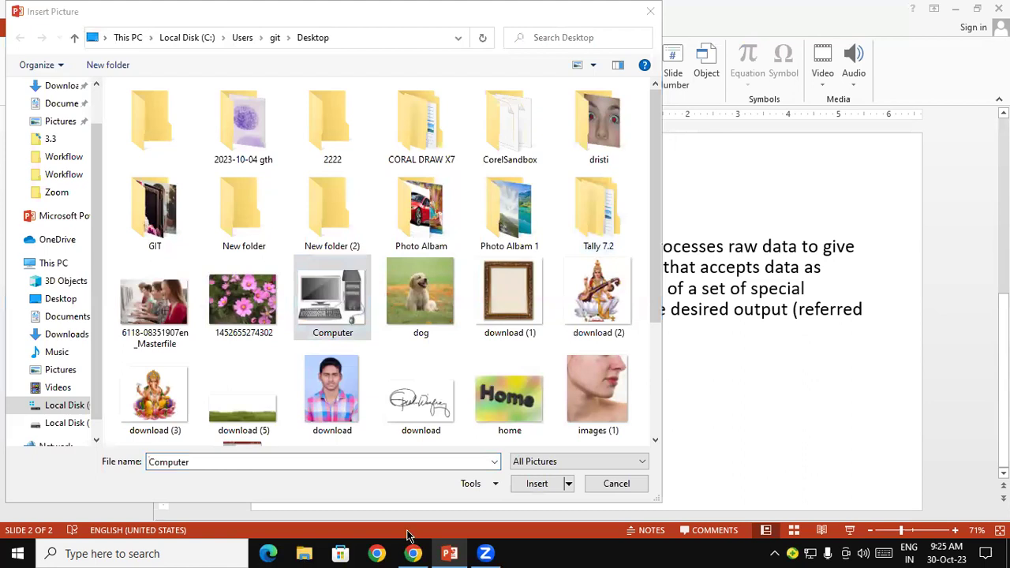
{"action": "left_click", "coordinate": [543, 484]}
{"action": "left_click_drag", "start_coordinate": [586, 322], "coordinate": [516, 363]}
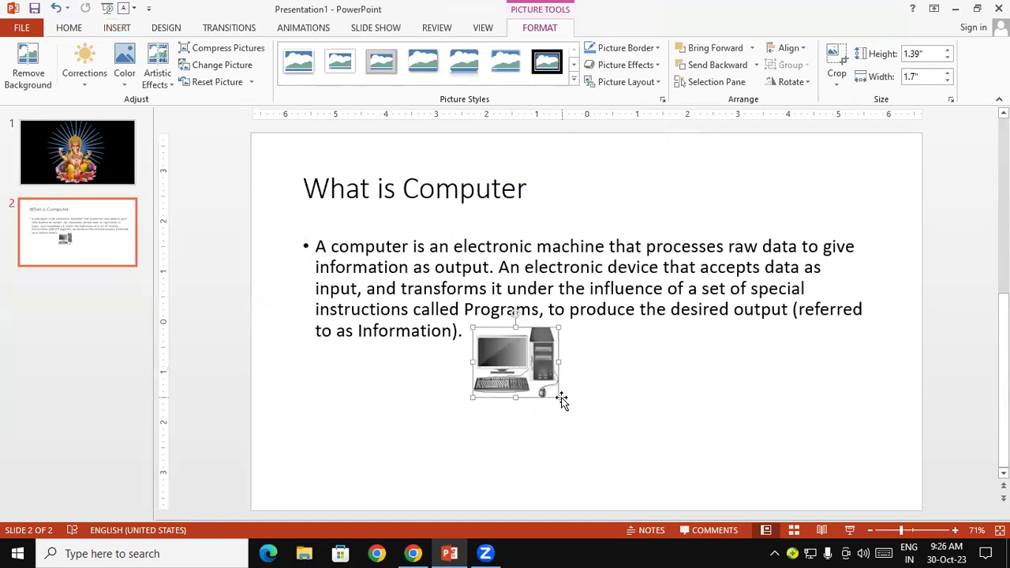
{"action": "left_click_drag", "start_coordinate": [559, 395], "coordinate": [675, 492]}
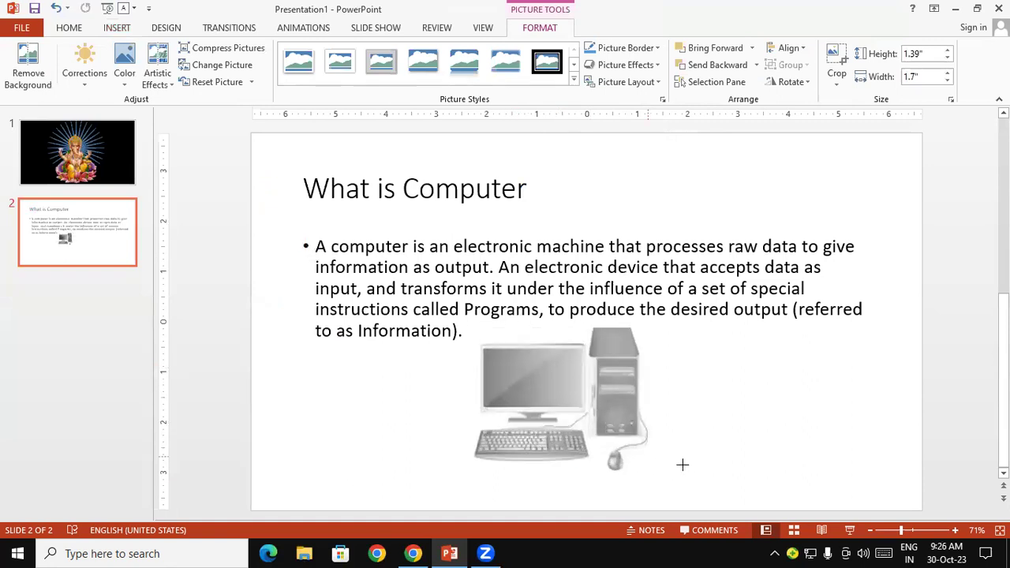
{"action": "left_click_drag", "start_coordinate": [638, 427], "coordinate": [831, 430]}
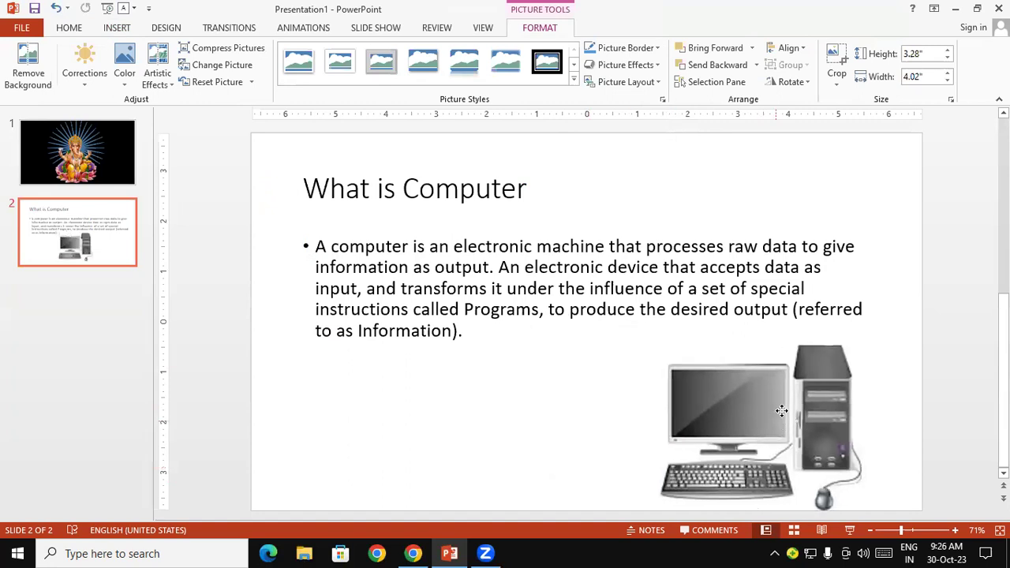
{"action": "left_click", "coordinate": [446, 409]}
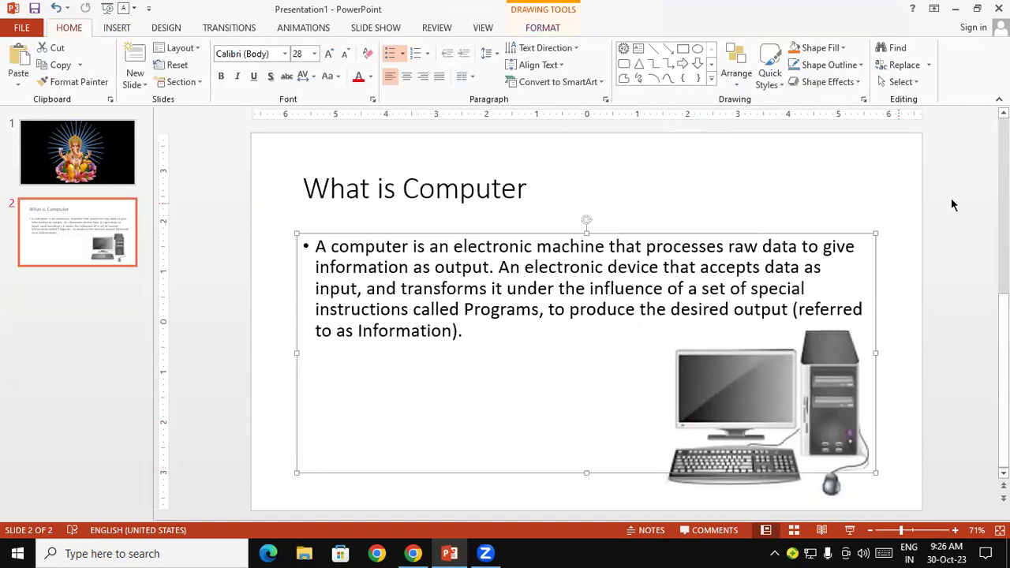
{"action": "left_click", "coordinate": [933, 211]}
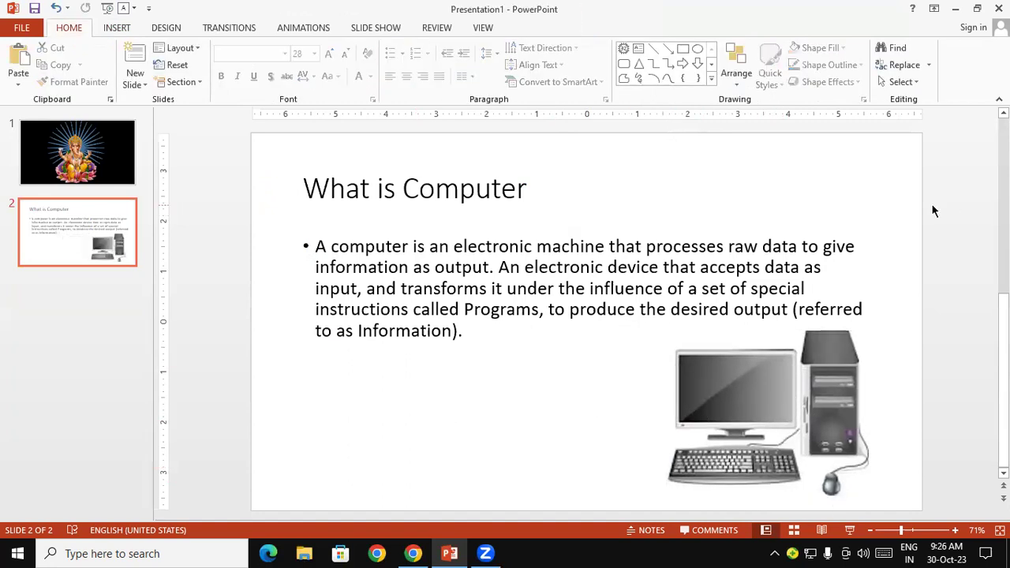
Add a third slide titled 'What is Input?'
{"action": "left_click", "coordinate": [78, 313]}
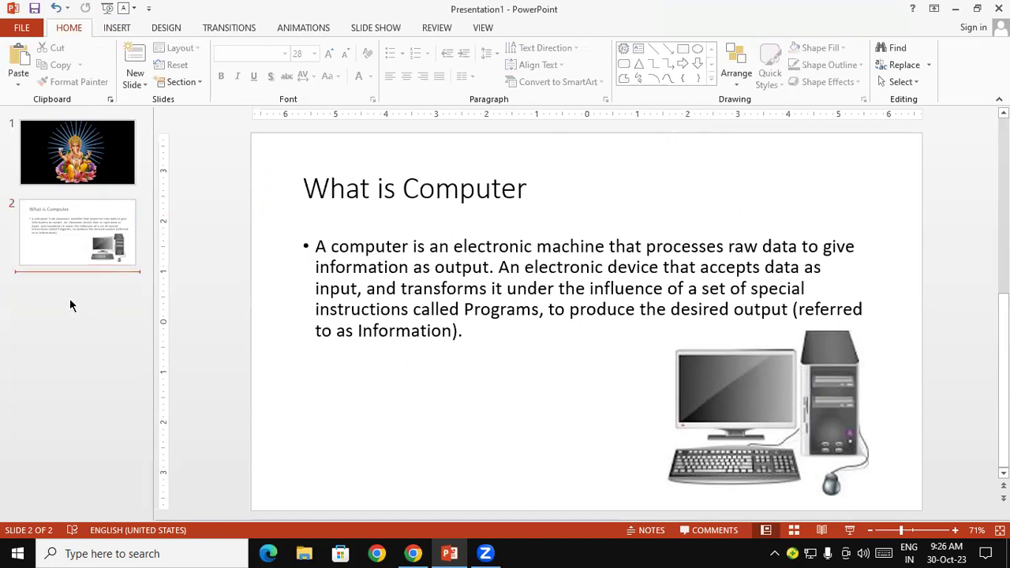
{"action": "key", "text": "Return"}
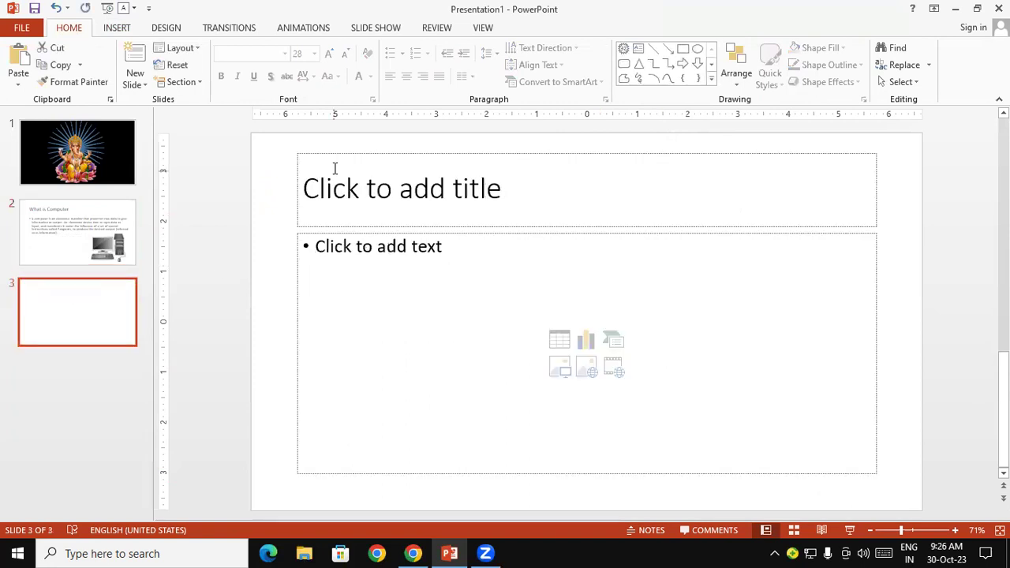
{"action": "left_click", "coordinate": [338, 187]}
{"action": "type", "text": "What I"}
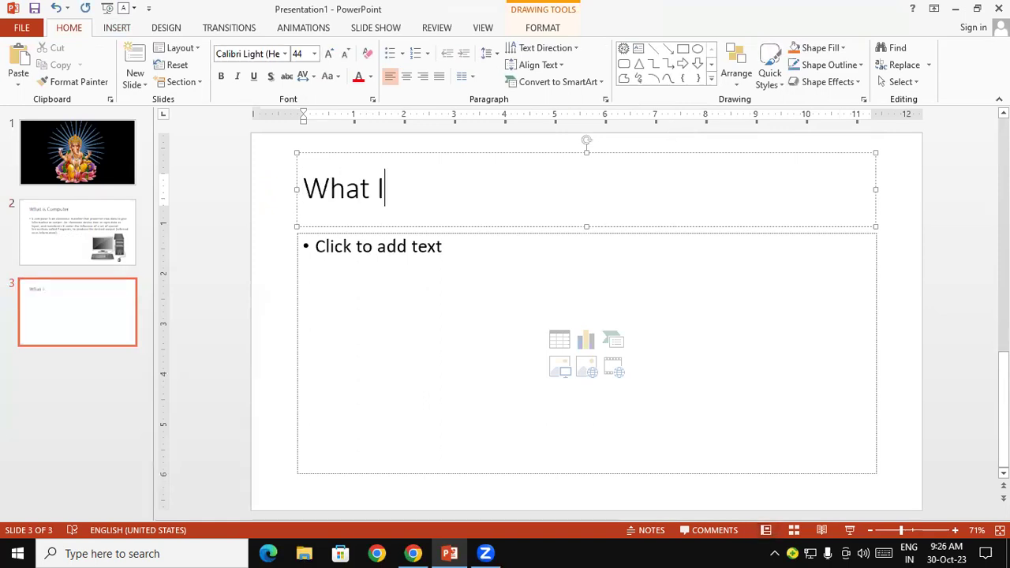
{"action": "key", "text": "BackSpace"}
{"action": "type", "text": "is Input"}
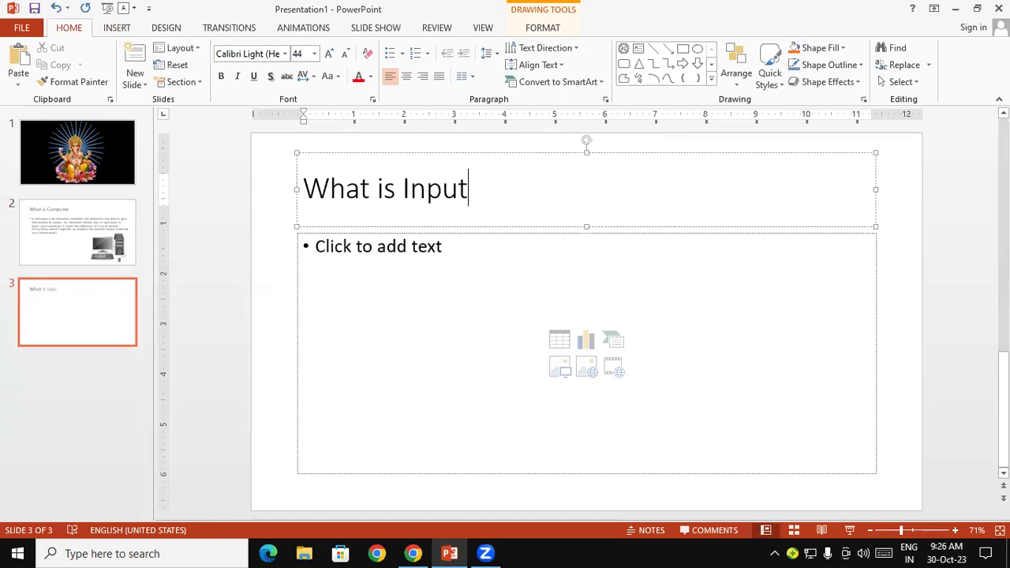
{"action": "type", "text": "?"}
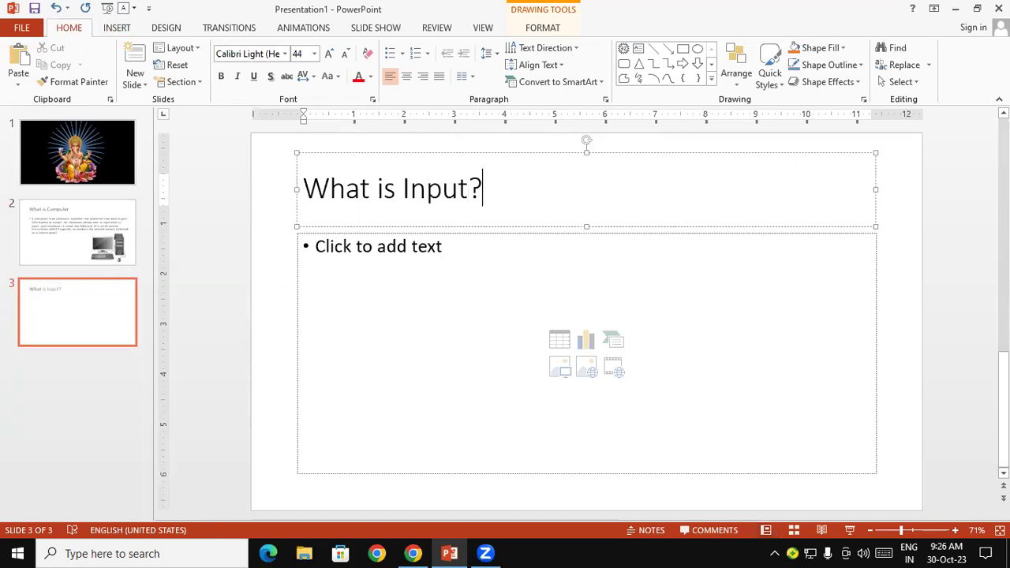
Append a question mark to slide 2's title, then select slide 3's 'What is Input?' title
{"action": "left_click", "coordinate": [77, 232]}
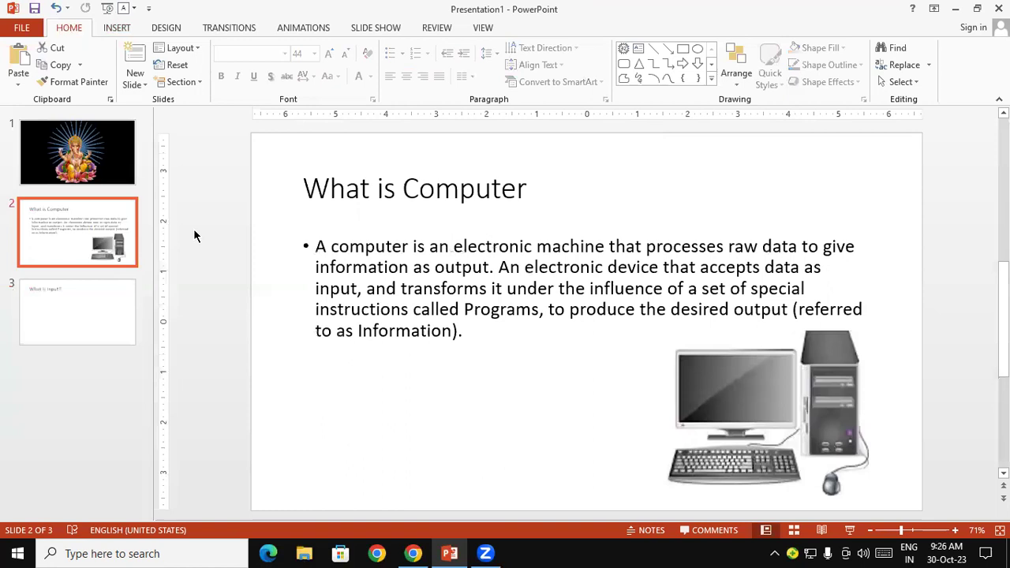
{"action": "left_click", "coordinate": [524, 187]}
{"action": "left_click", "coordinate": [531, 192]}
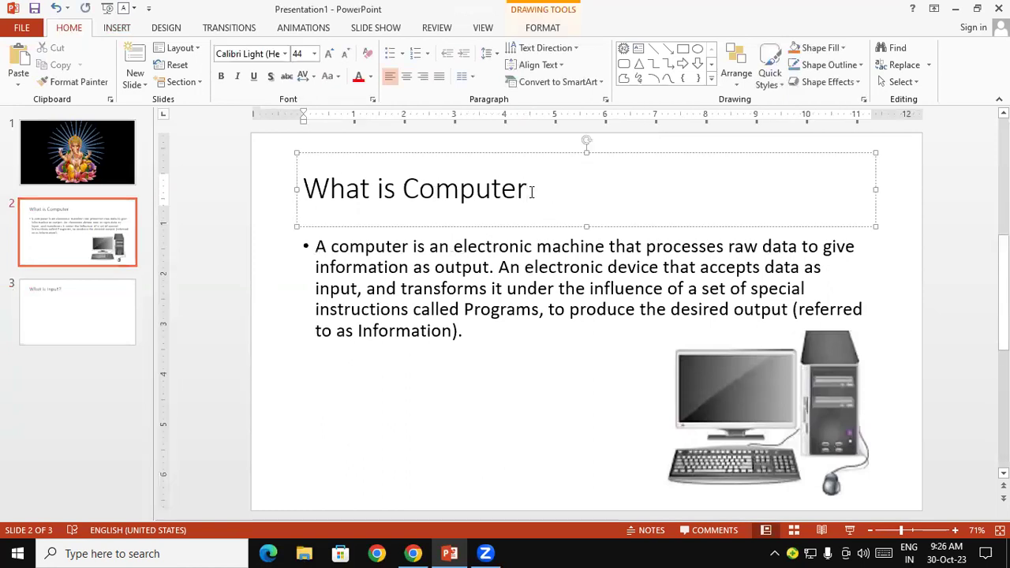
{"action": "type", "text": "?"}
{"action": "left_click", "coordinate": [97, 307]}
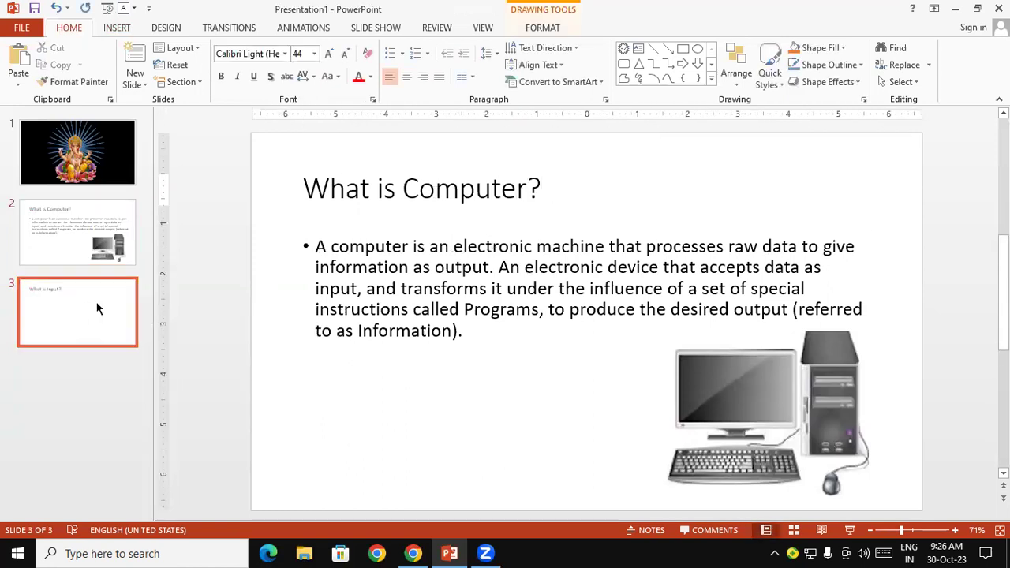
{"action": "left_click_drag", "start_coordinate": [489, 189], "coordinate": [312, 203]}
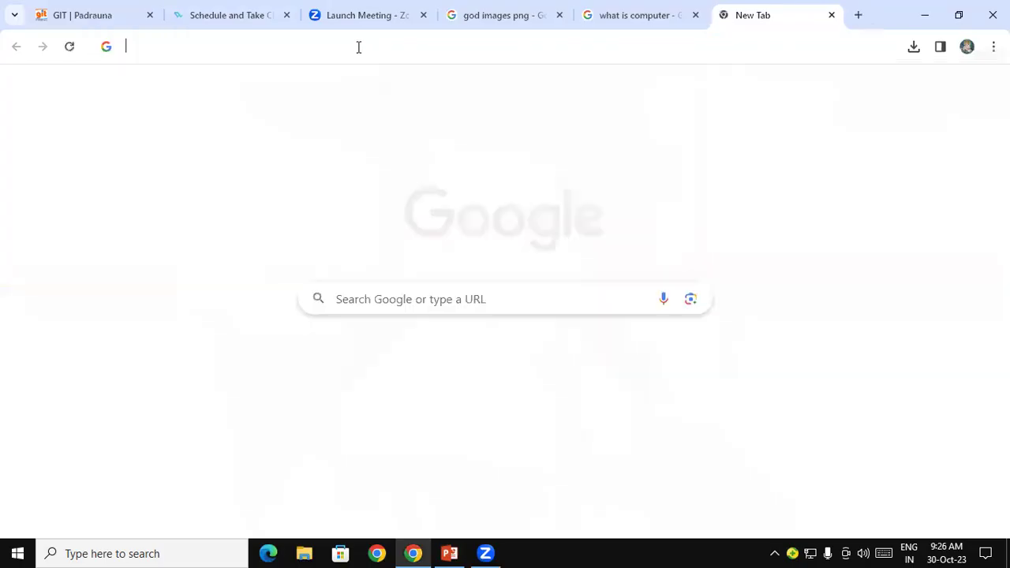
Search 'What is Input?' and select the expanded 'What do you mean by input?' answer
{"action": "left_click", "coordinate": [358, 45]}
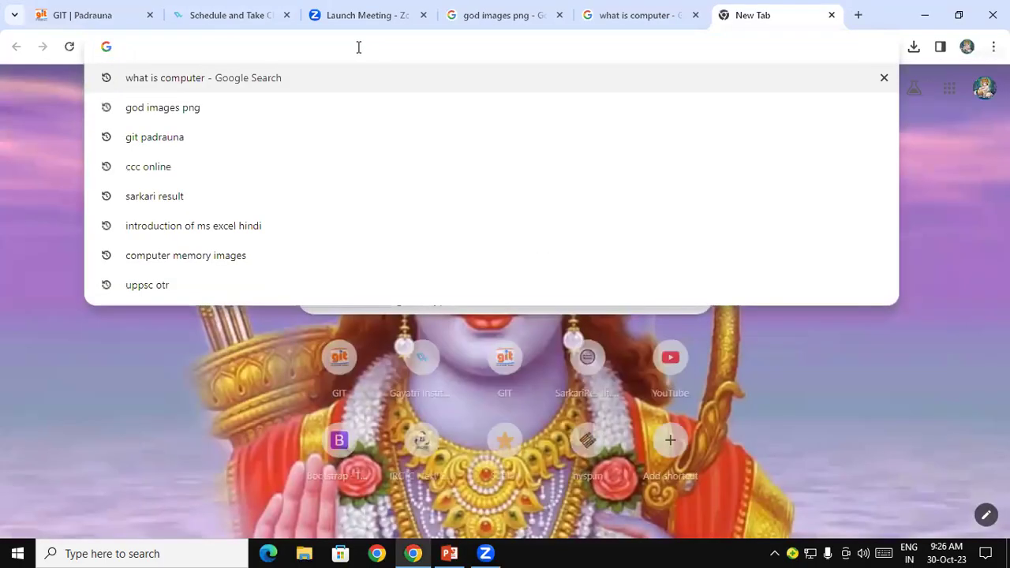
{"action": "type", "text": "What is Input?"}
{"action": "key", "text": "Return"}
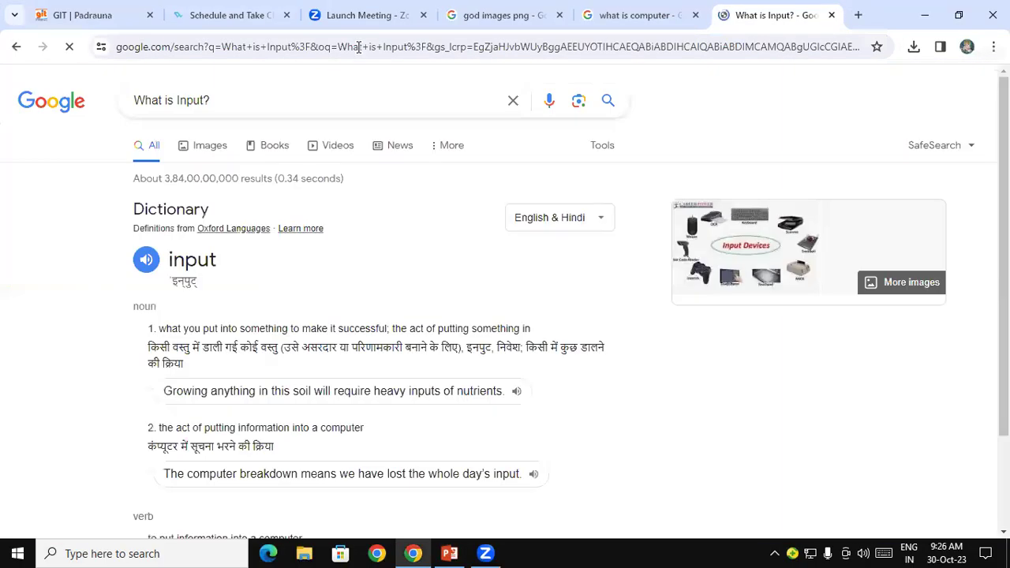
{"action": "scroll", "coordinate": [341, 317], "scroll_direction": "down", "scroll_amount": 5}
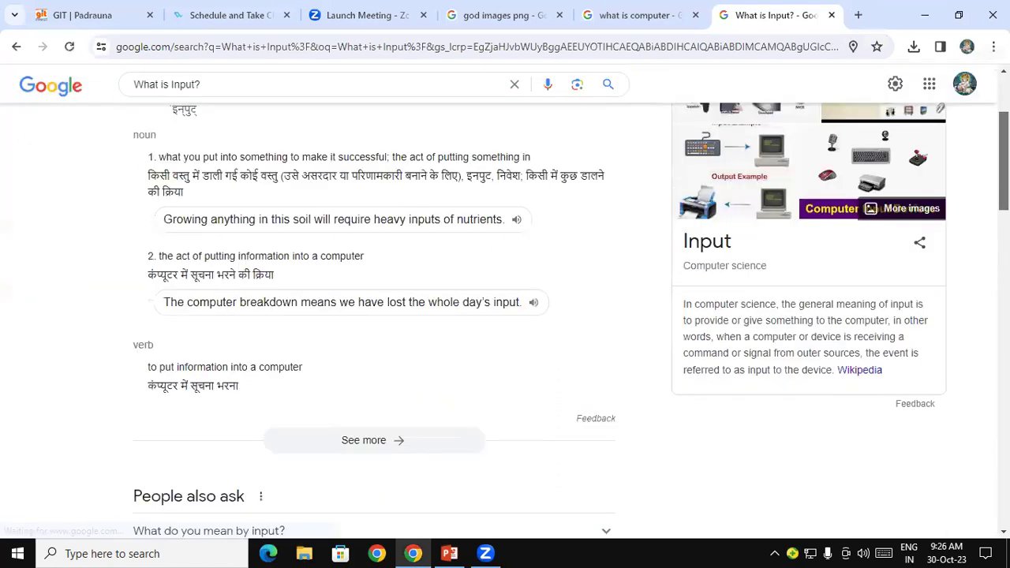
{"action": "left_click", "coordinate": [417, 296]}
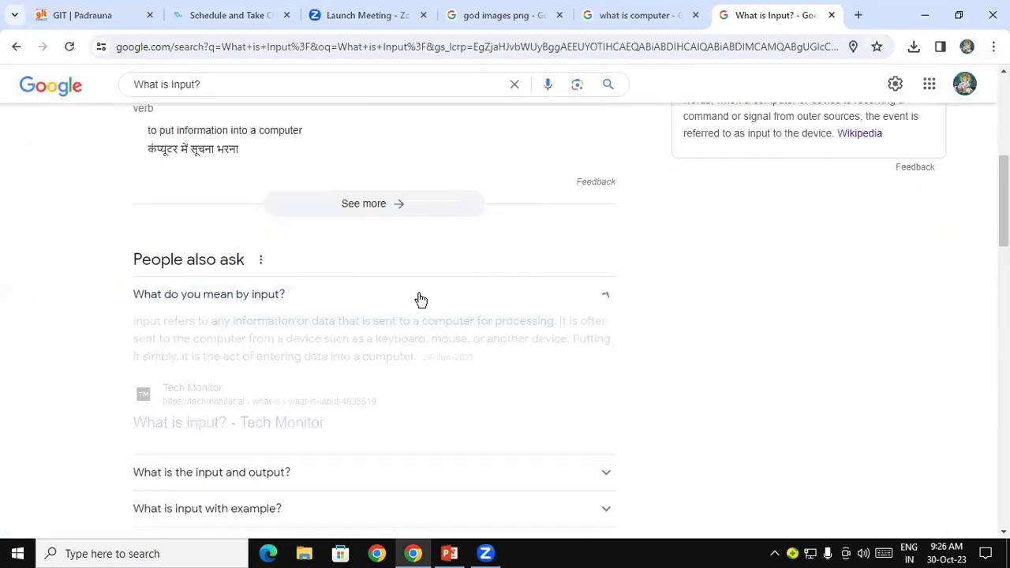
{"action": "left_click_drag", "start_coordinate": [134, 321], "coordinate": [386, 357]}
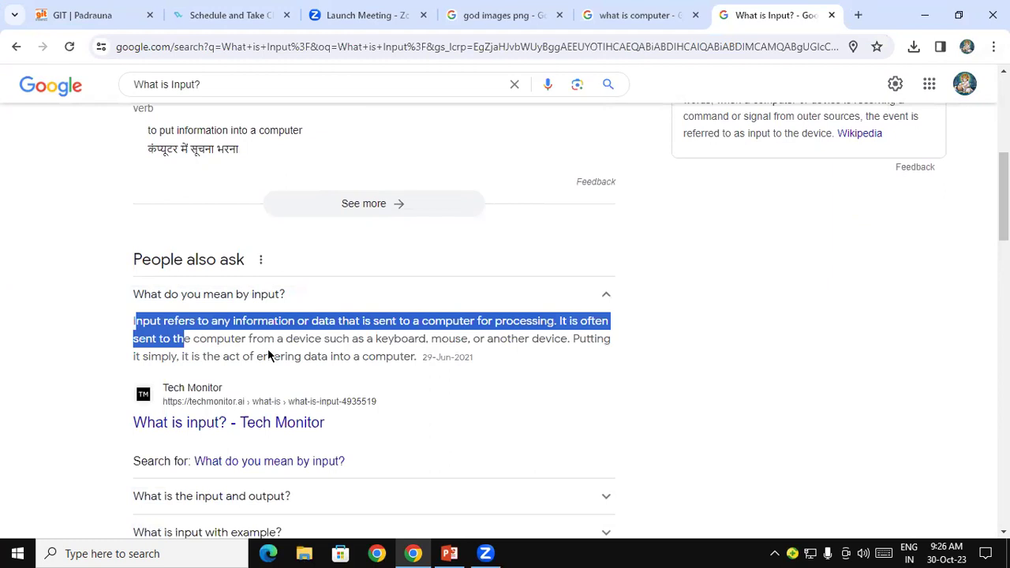
{"action": "mouse_move", "coordinate": [134, 320]}
{"action": "left_mouse_down"}
{"action": "mouse_move", "coordinate": [467, 355]}
{"action": "mouse_move", "coordinate": [424, 357]}
{"action": "left_mouse_up"}
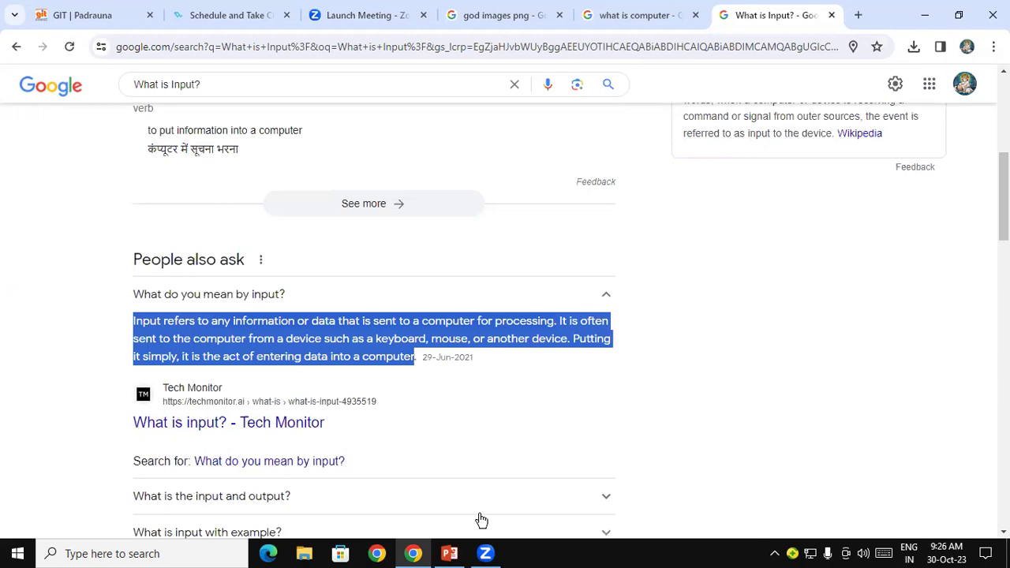
Paste the input definition into slide 3's body, then return to Chrome
{"action": "key", "text": "alt+Tab"}
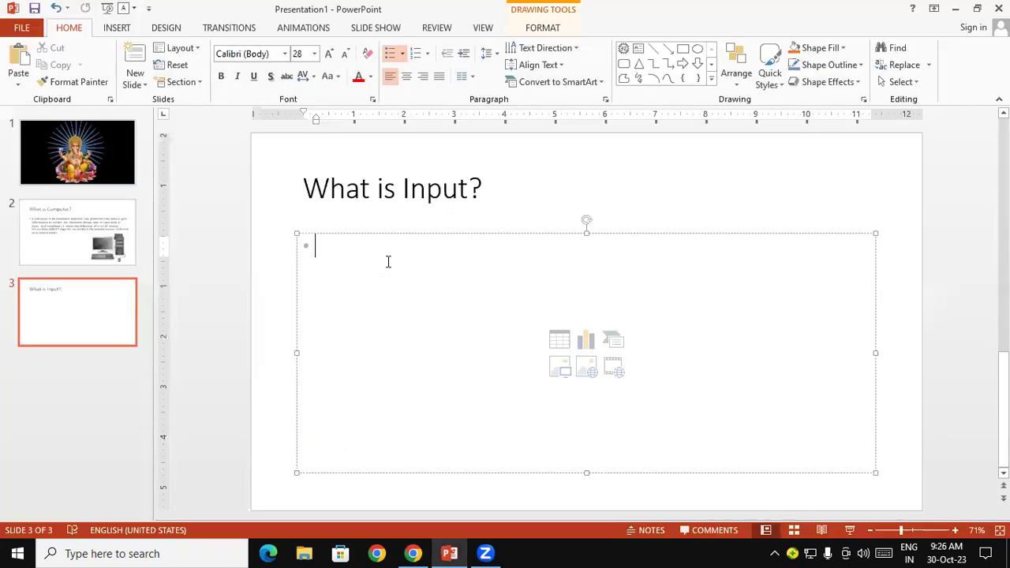
{"action": "type", "text": "Input refers to any information or data that is sent to a computer for processing. It is often sent to the computer from a device such as a keyboard, mouse, or another device. Putting it simply, it is the act of entering data into a computer"}
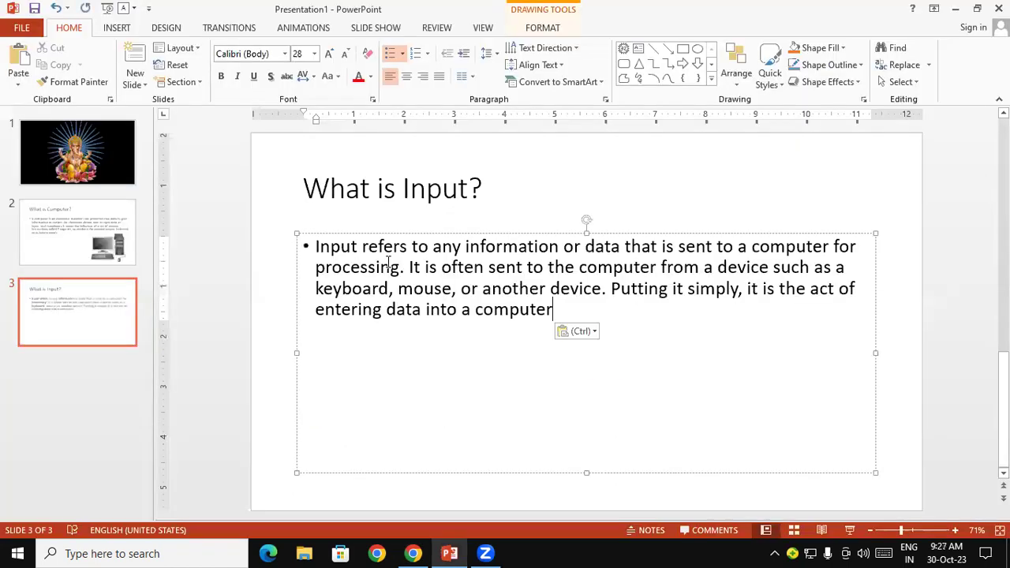
{"action": "left_click", "coordinate": [289, 313]}
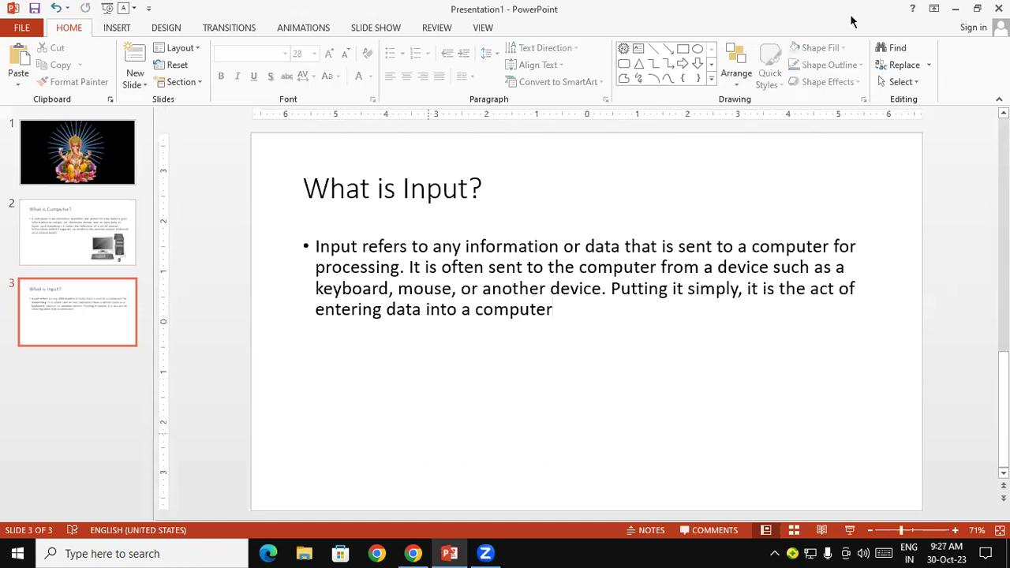
{"action": "key", "text": "alt+Tab"}
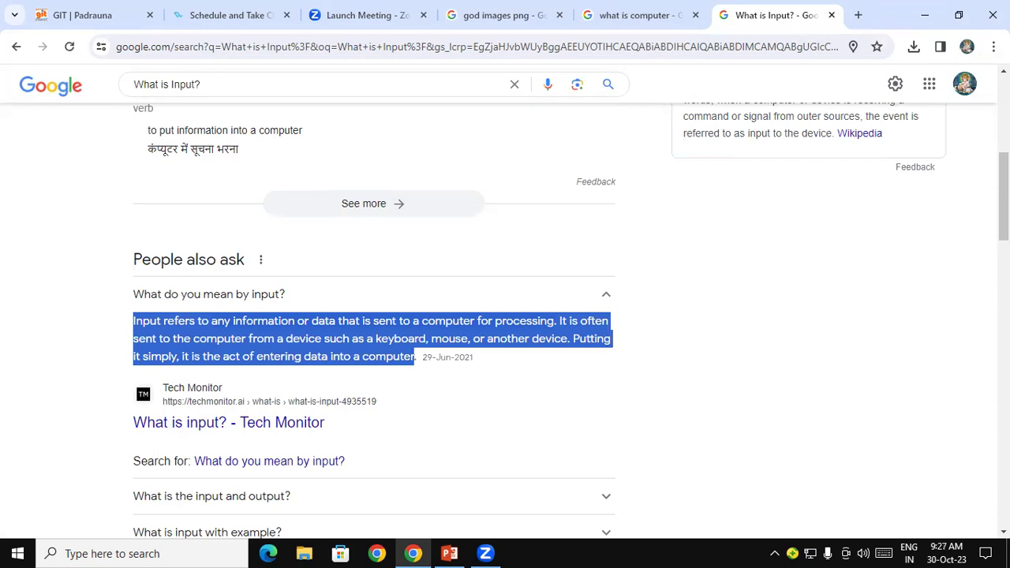
Save the first Input Devices image result to the Desktop as 'download (4)'
{"action": "scroll", "coordinate": [631, 158], "scroll_direction": "up", "scroll_amount": 5}
{"action": "left_click", "coordinate": [220, 145]}
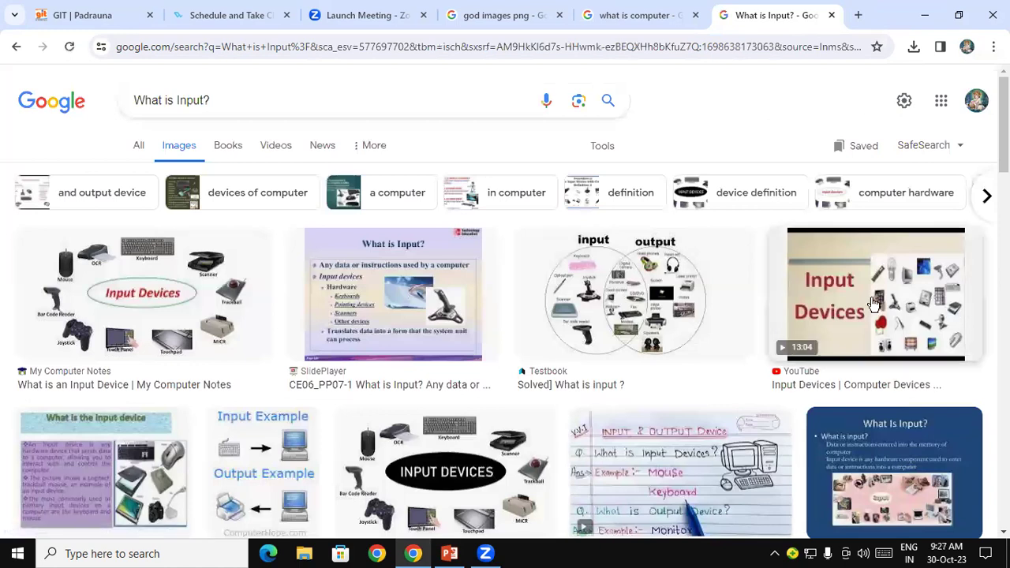
{"action": "right_click", "coordinate": [874, 303]}
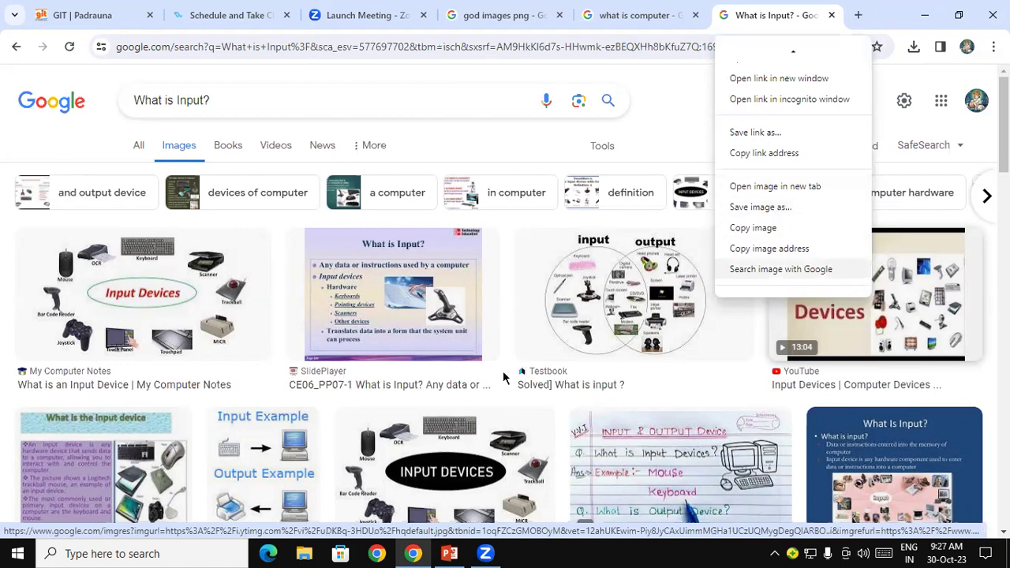
{"action": "right_click", "coordinate": [122, 306]}
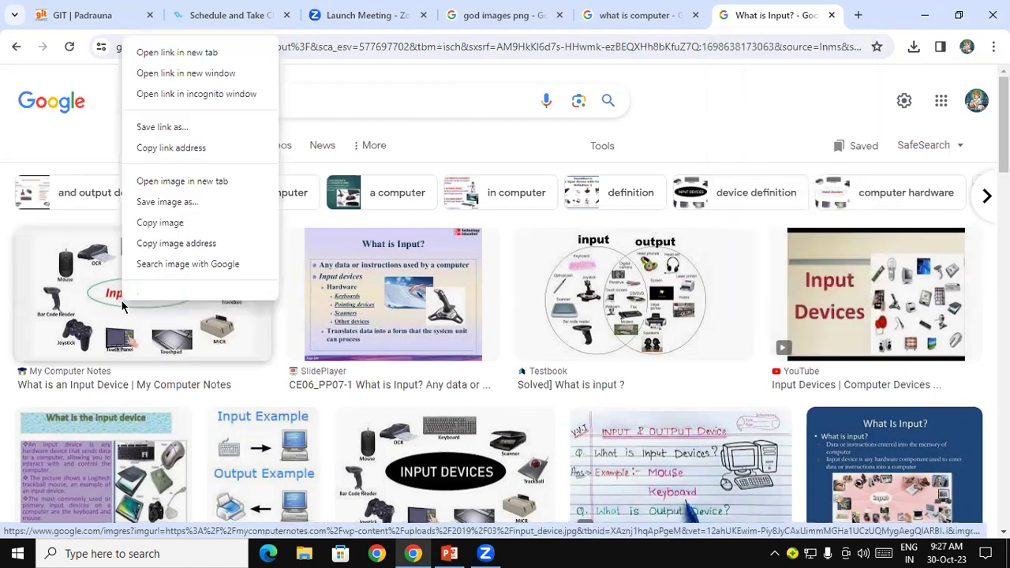
{"action": "left_click", "coordinate": [160, 210]}
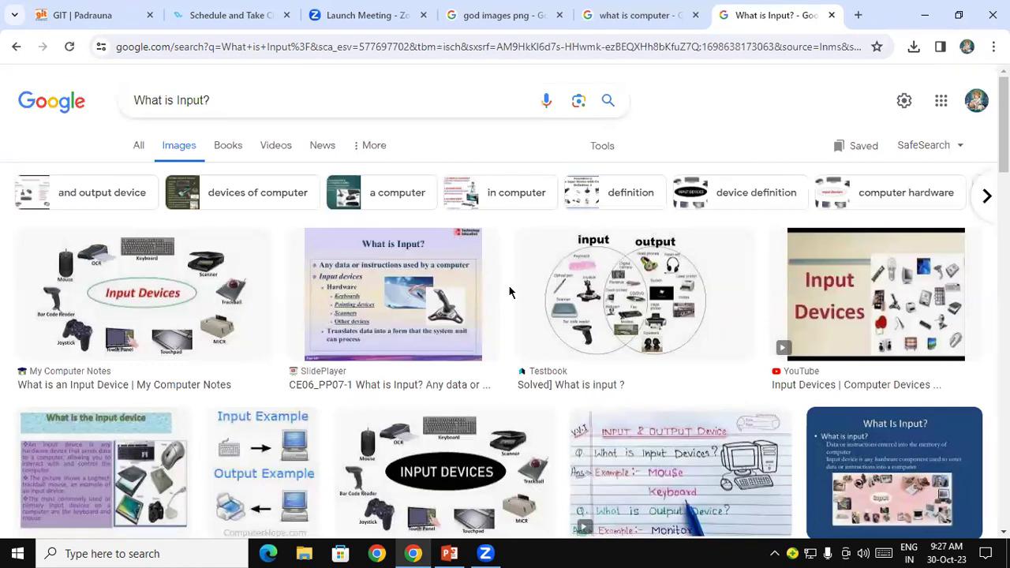
{"action": "right_click", "coordinate": [145, 289]}
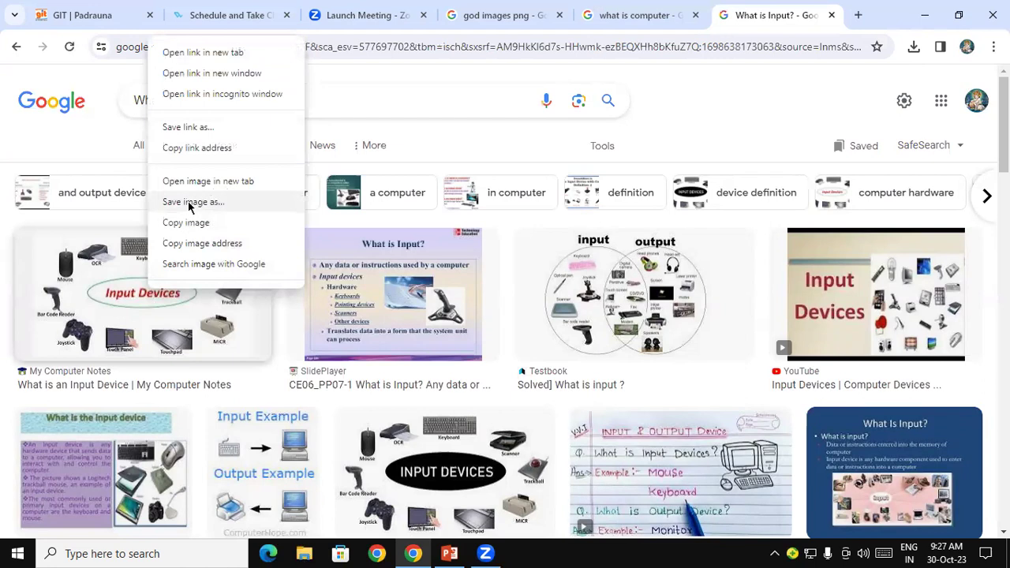
{"action": "left_click", "coordinate": [189, 203]}
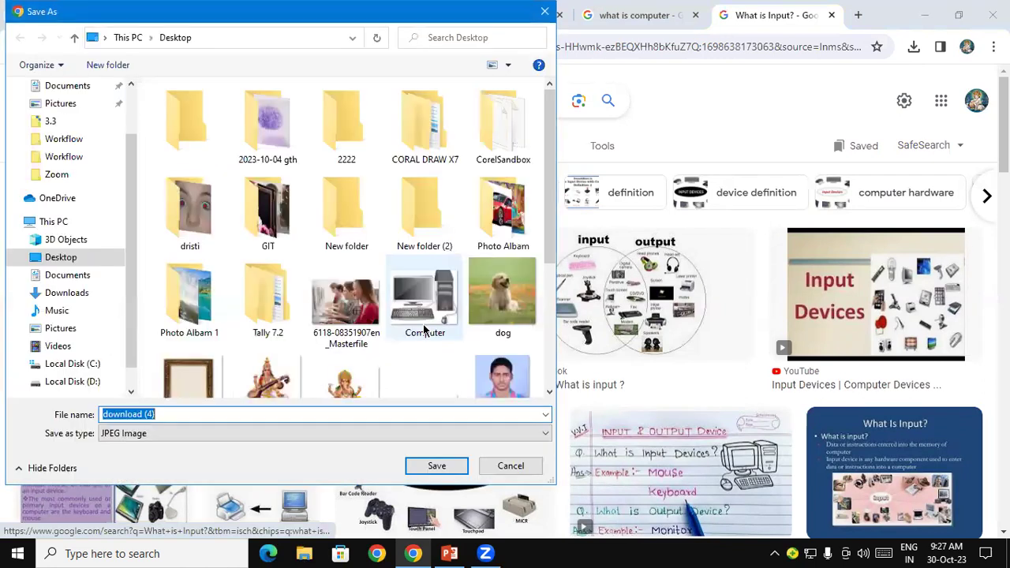
{"action": "left_click", "coordinate": [55, 258]}
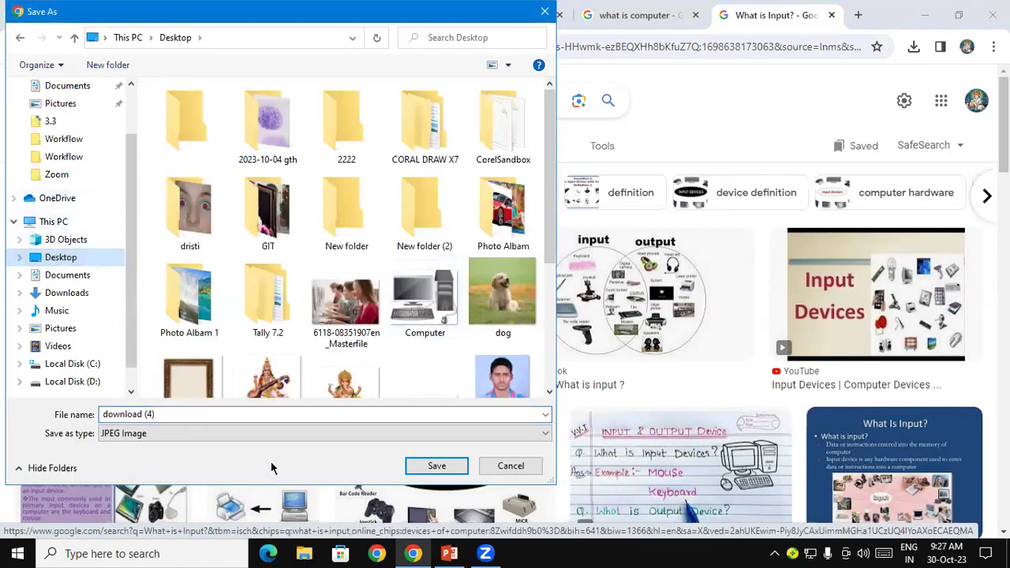
{"action": "left_click", "coordinate": [421, 464]}
Insert the saved 'download (4)' picture into slide 3
{"action": "left_click", "coordinate": [451, 552]}
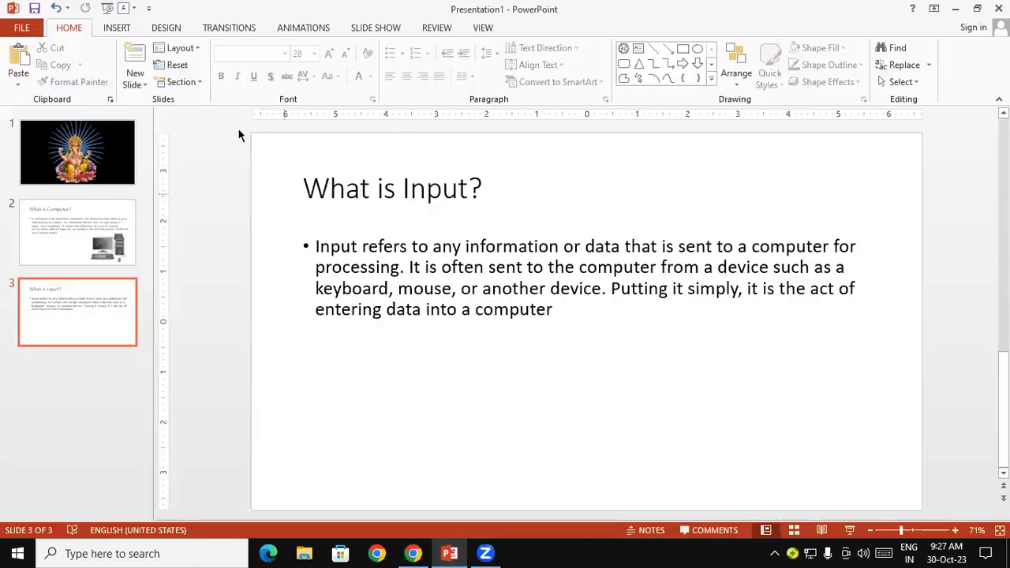
{"action": "left_click", "coordinate": [117, 28]}
{"action": "left_click", "coordinate": [95, 65]}
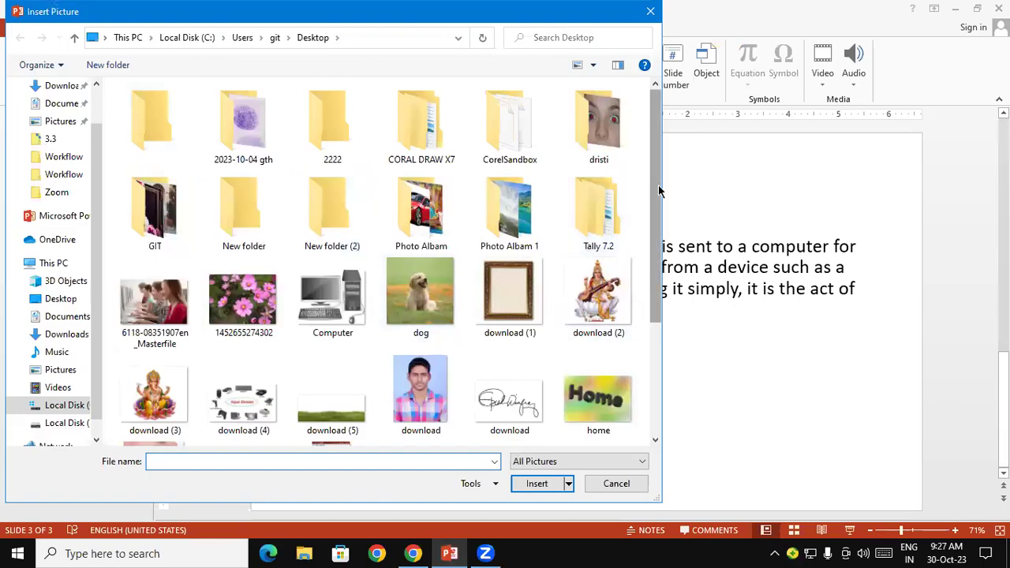
{"action": "scroll", "coordinate": [658, 186], "scroll_direction": "down", "scroll_amount": 1}
{"action": "left_click", "coordinate": [246, 322]}
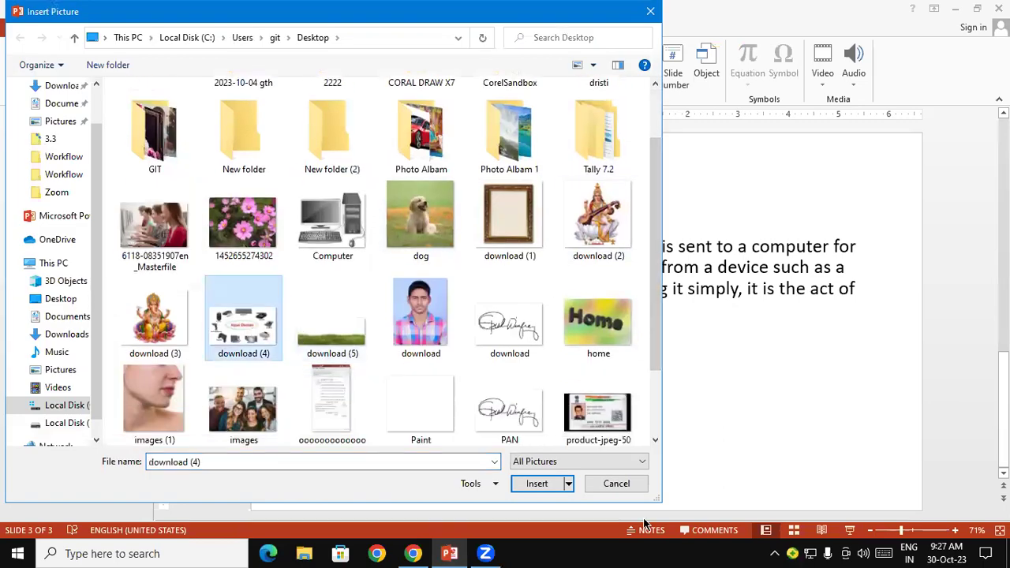
{"action": "left_click", "coordinate": [534, 485]}
Move the picture to the right, narrow the definition text into a left column, and enlarge the picture
{"action": "left_click_drag", "start_coordinate": [560, 335], "coordinate": [737, 195]}
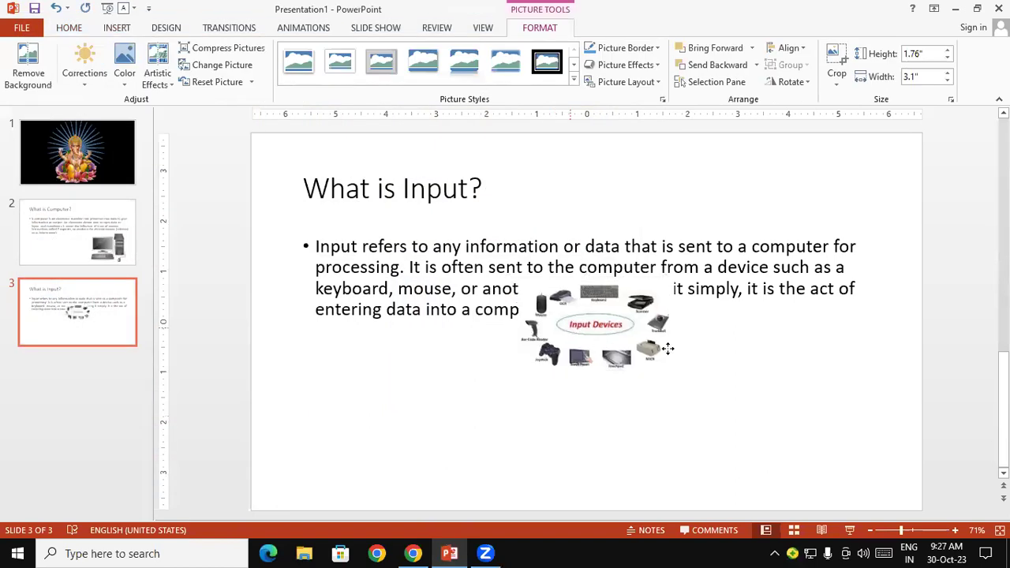
{"action": "left_click", "coordinate": [738, 272]}
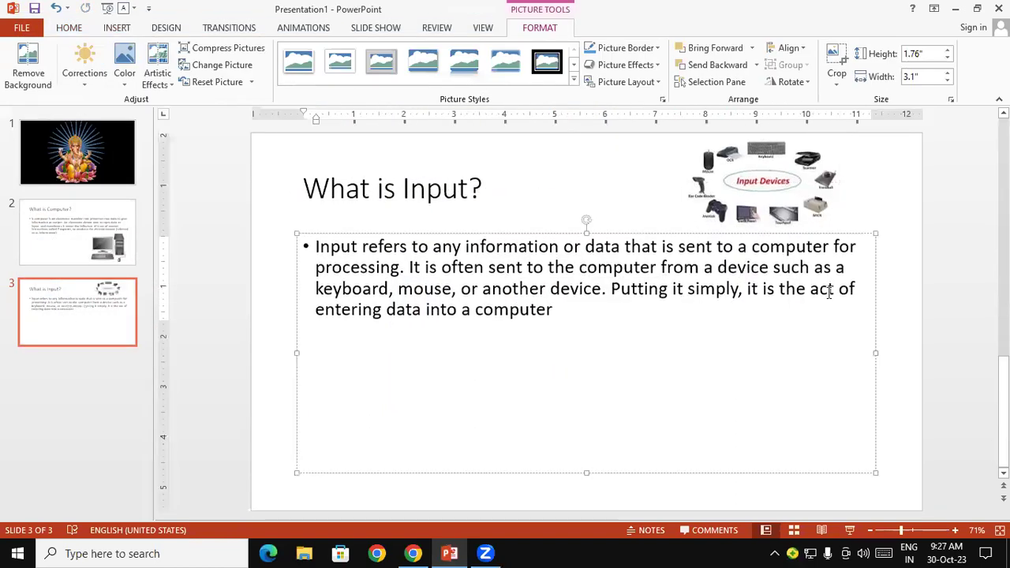
{"action": "left_click_drag", "start_coordinate": [876, 353], "coordinate": [600, 343]}
{"action": "left_click_drag", "start_coordinate": [740, 216], "coordinate": [677, 252]}
{"action": "mouse_move", "coordinate": [777, 263]}
{"action": "left_mouse_down"}
{"action": "mouse_move", "coordinate": [738, 325]}
{"action": "mouse_move", "coordinate": [773, 402]}
{"action": "left_mouse_up"}
{"action": "left_click", "coordinate": [896, 452]}
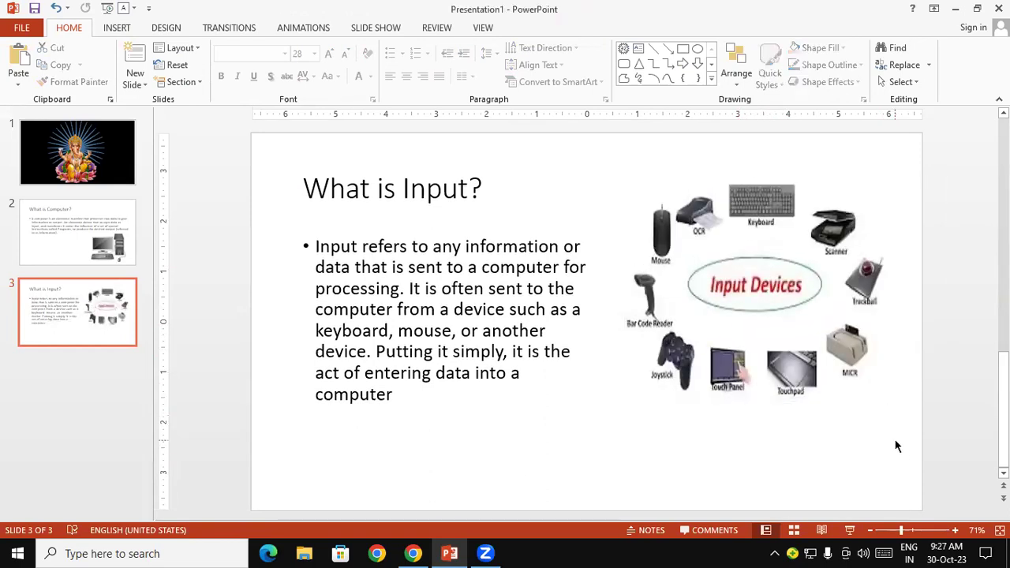
Add slide 4 after slide 3 titled 'What is Process?' and select that title
{"action": "left_click", "coordinate": [79, 223]}
{"action": "left_click", "coordinate": [98, 298]}
{"action": "left_click", "coordinate": [107, 376]}
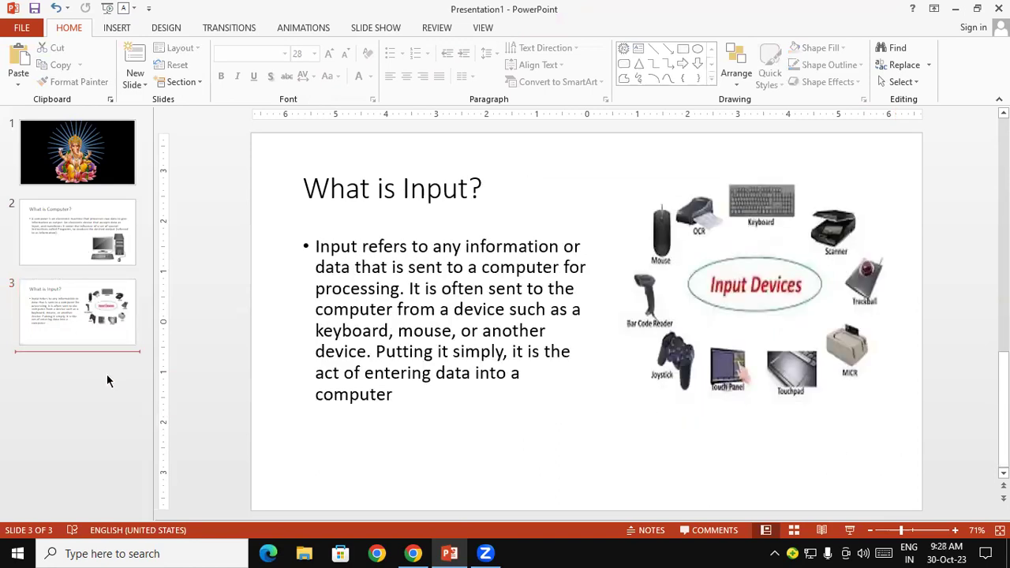
{"action": "key", "text": "Return"}
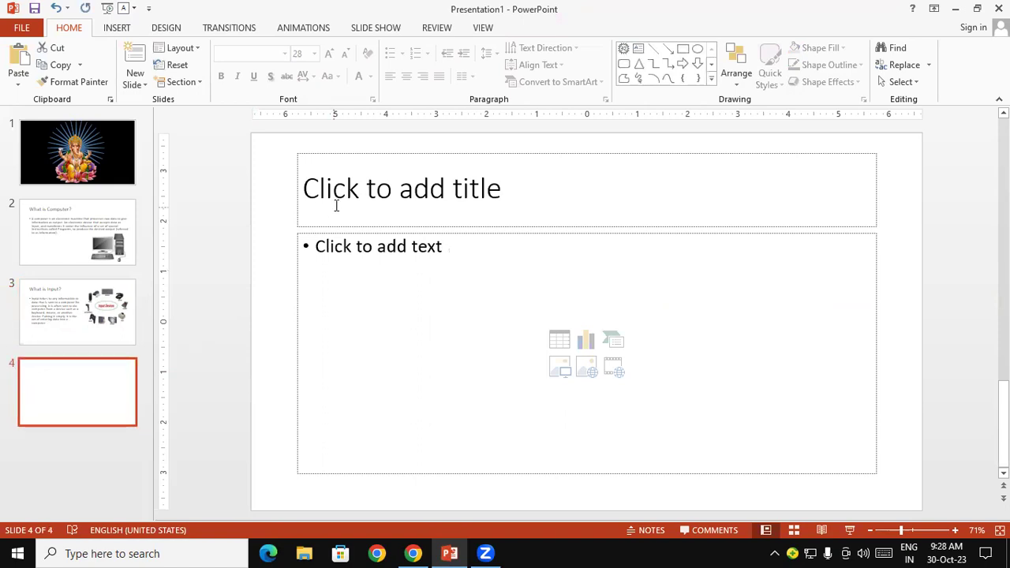
{"action": "left_click", "coordinate": [387, 196]}
{"action": "type", "text": "What "}
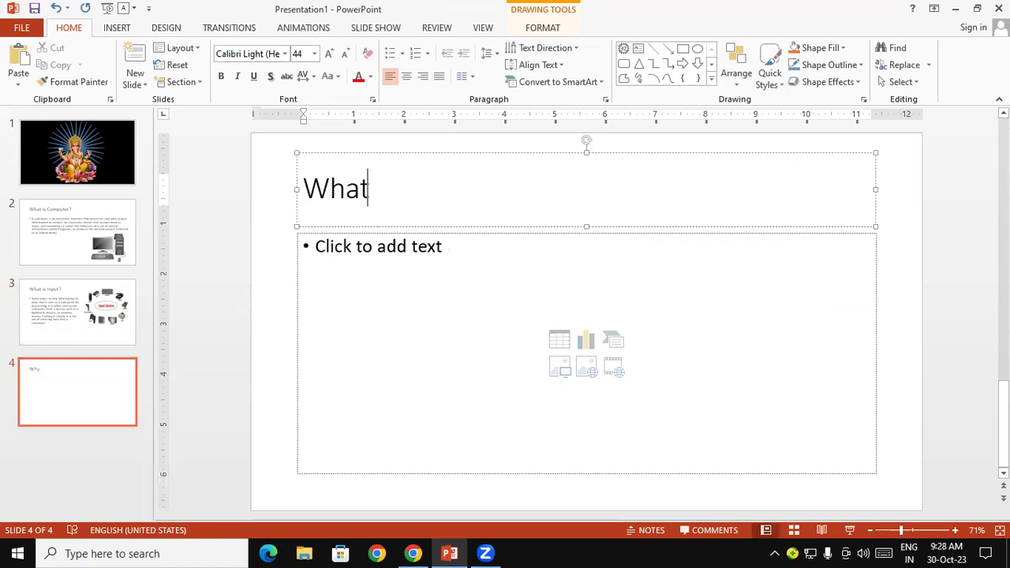
{"action": "type", "text": "is Proces"}
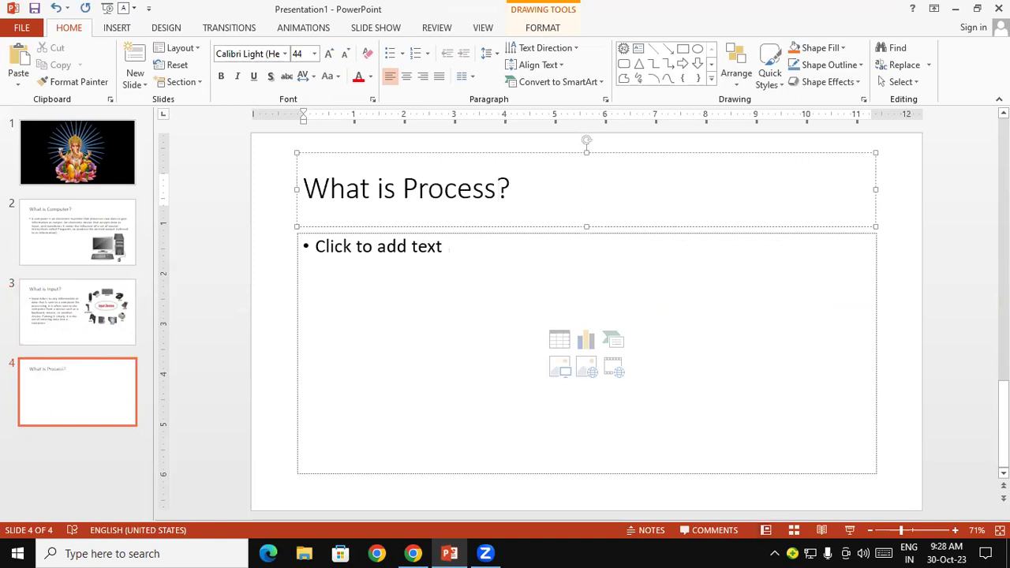
{"action": "left_click_drag", "start_coordinate": [433, 183], "coordinate": [320, 204]}
{"action": "key", "text": "ctrl+c"}
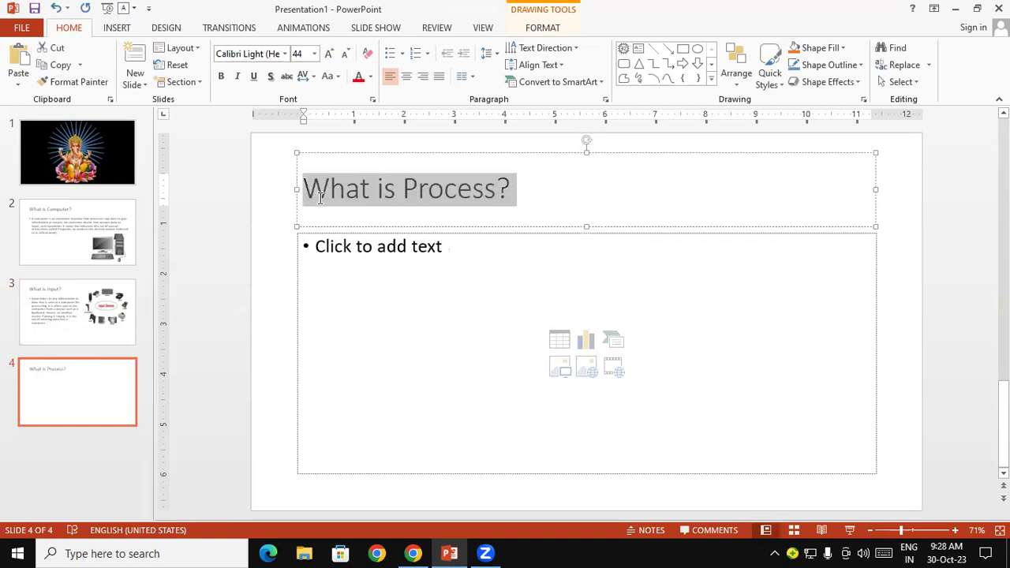
{"action": "left_click", "coordinate": [412, 553]}
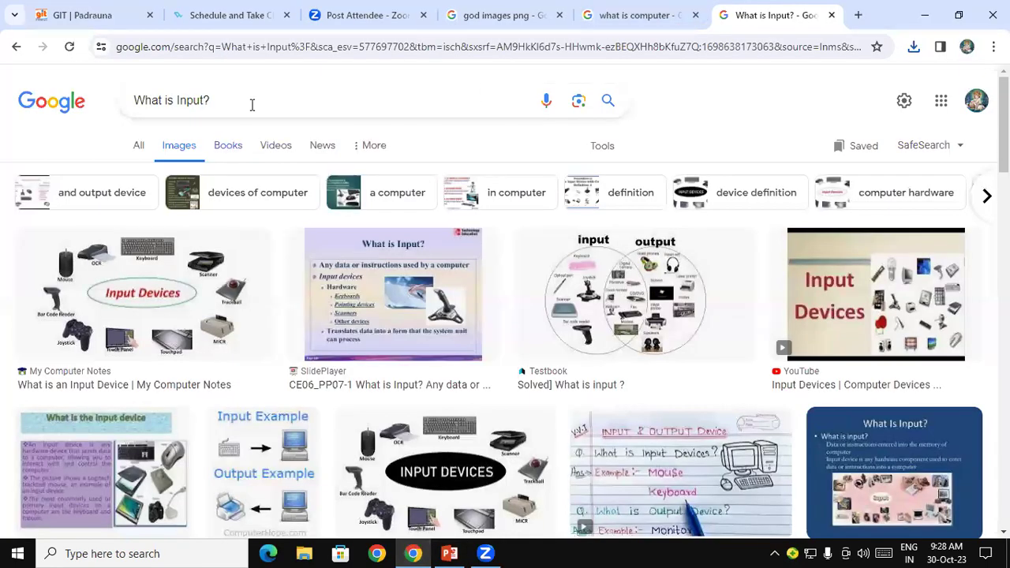
Search Google for 'what is process in operating system' and select the featured TechTarget definition
{"action": "left_click_drag", "start_coordinate": [253, 105], "coordinate": [90, 107]}
{"action": "key", "text": "ctrl+v"}
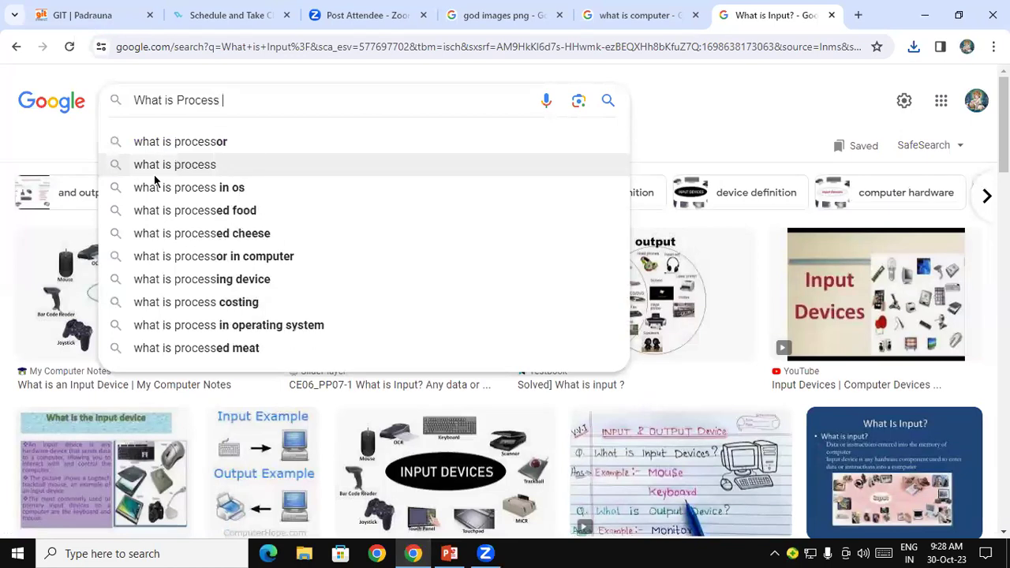
{"action": "key", "text": "Down"}
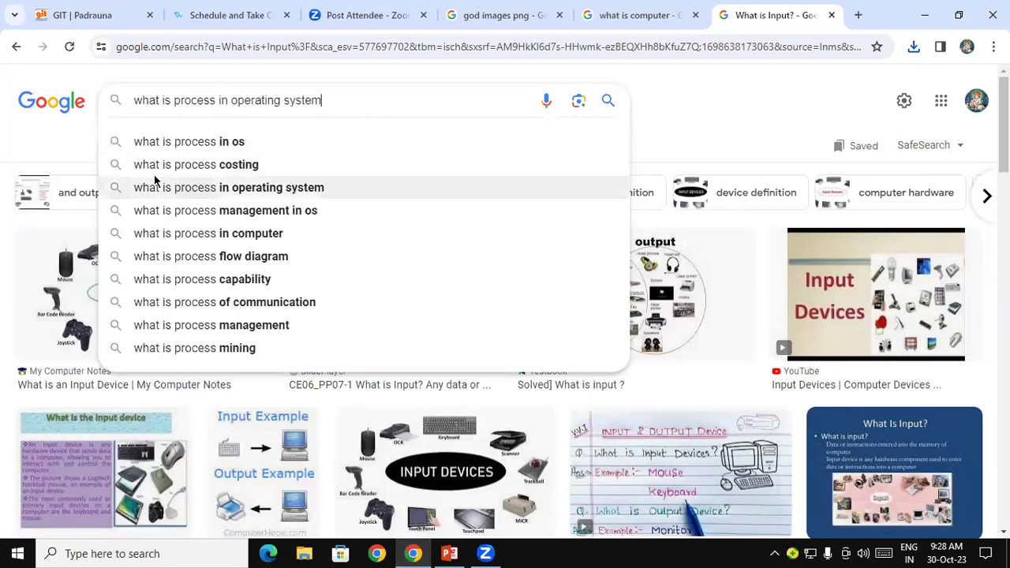
{"action": "key", "text": "Return"}
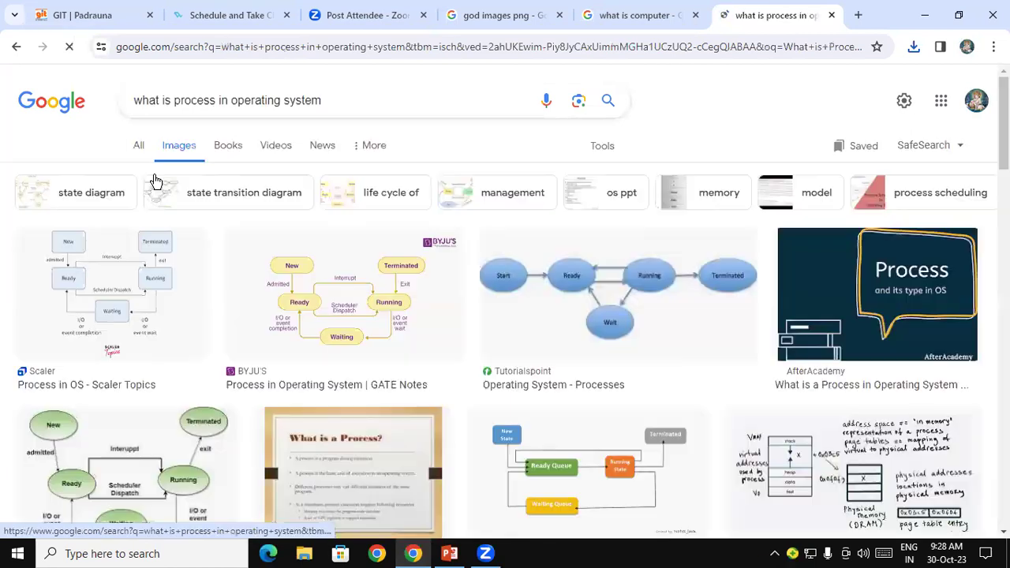
{"action": "left_click", "coordinate": [138, 147]}
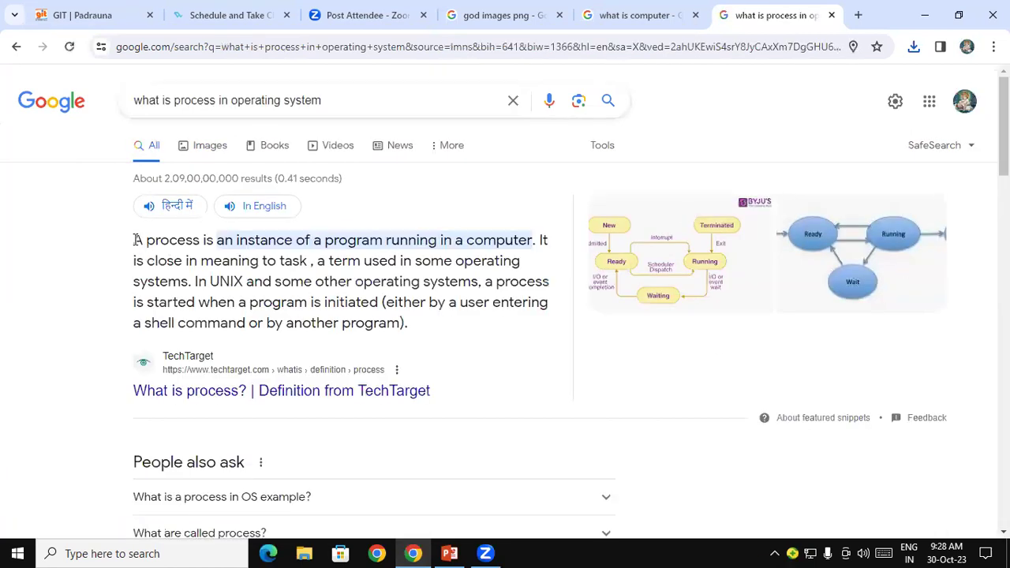
{"action": "left_click_drag", "start_coordinate": [133, 240], "coordinate": [403, 323]}
{"action": "key", "text": "ctrl+c"}
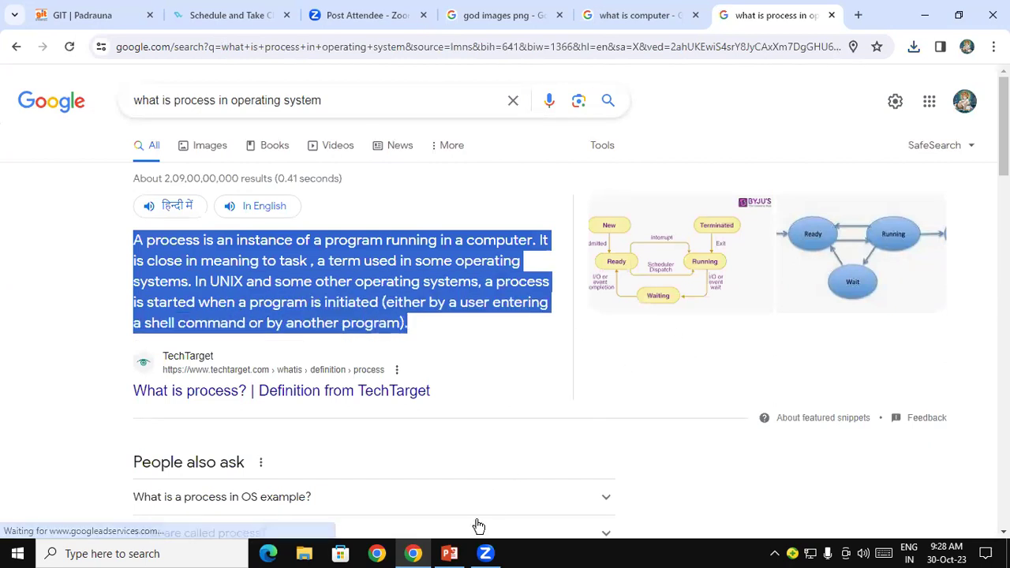
Paste the process definition as a bullet on slide 4 and narrow its text box
{"action": "left_click", "coordinate": [448, 553]}
{"action": "left_click", "coordinate": [331, 255]}
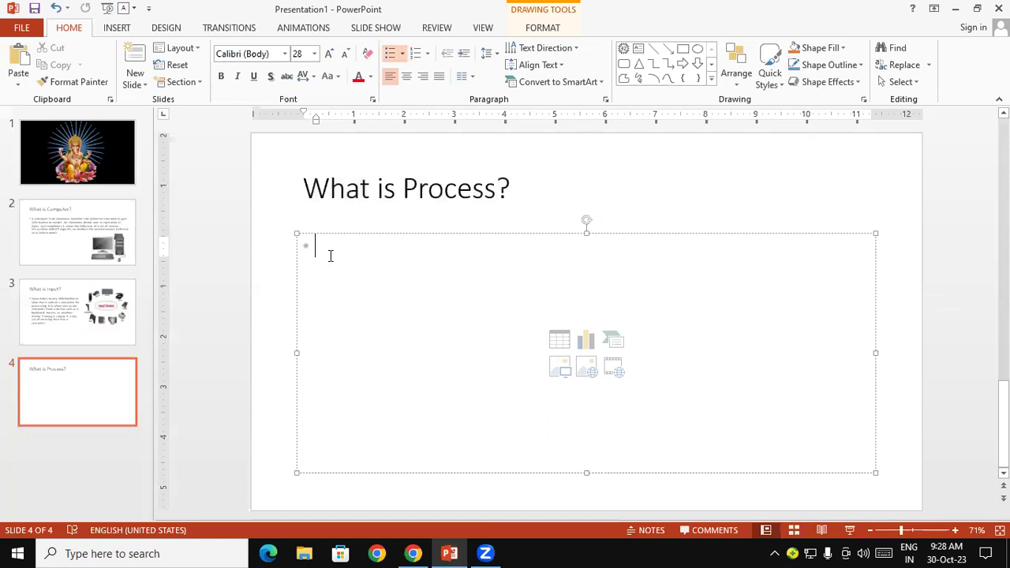
{"action": "key", "text": "ctrl+v"}
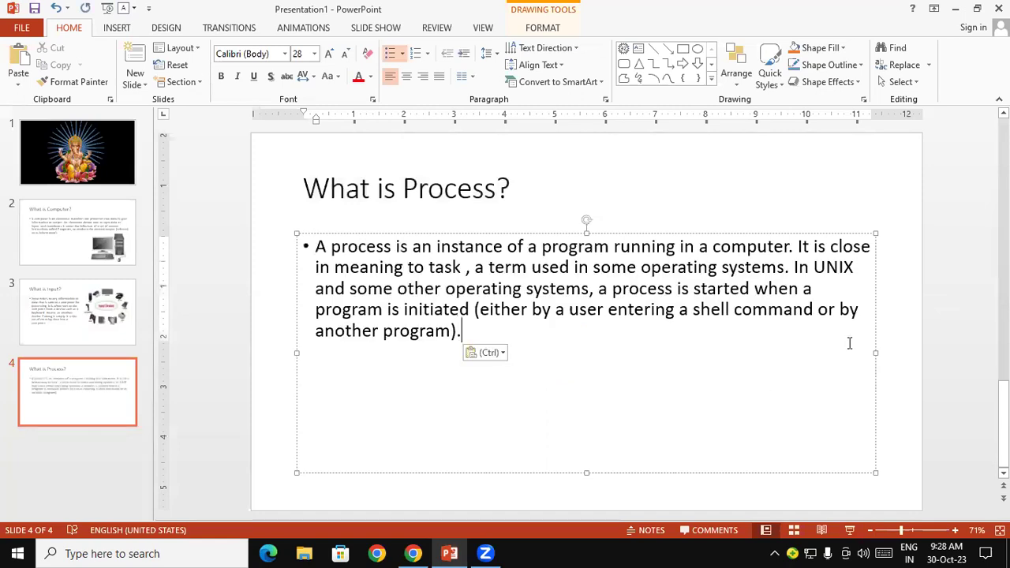
{"action": "left_click_drag", "start_coordinate": [874, 351], "coordinate": [655, 352]}
Show Chrome's image results for the process search
{"action": "left_click", "coordinate": [683, 368]}
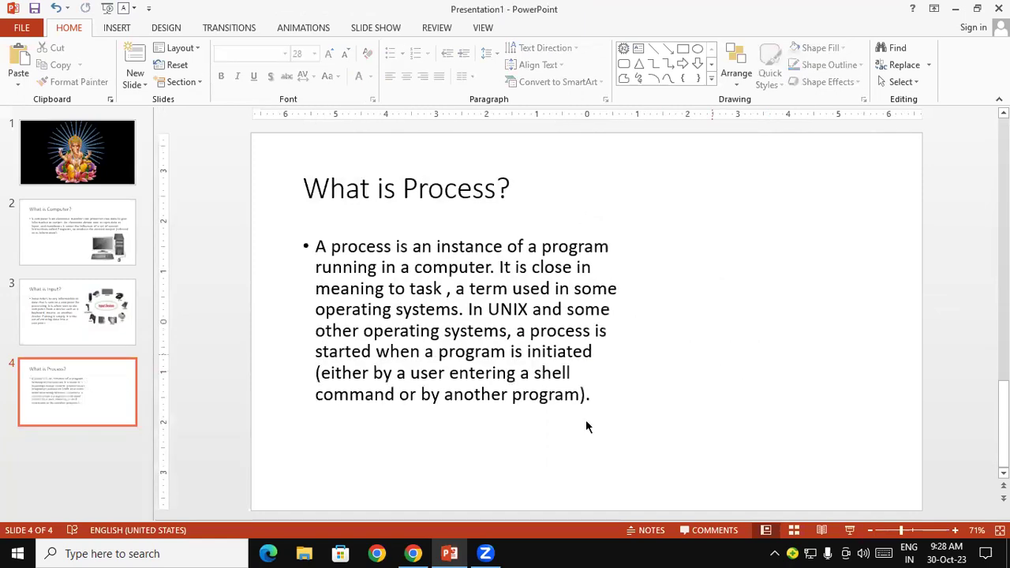
{"action": "left_click", "coordinate": [413, 553]}
{"action": "left_click", "coordinate": [206, 150]}
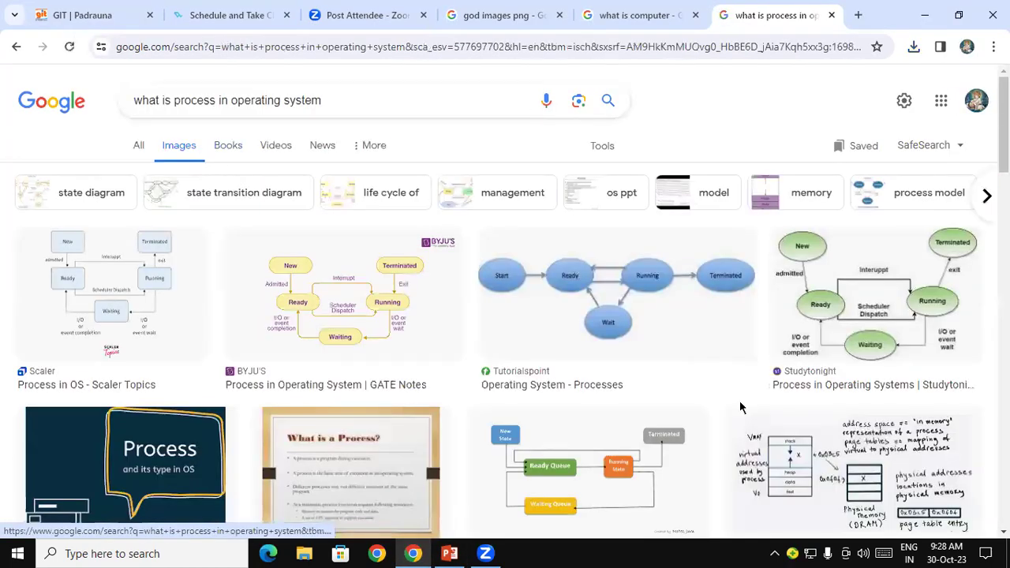
Save the Tutorialspoint process-state diagram to the Desktop as download (6)
{"action": "right_click", "coordinate": [569, 310]}
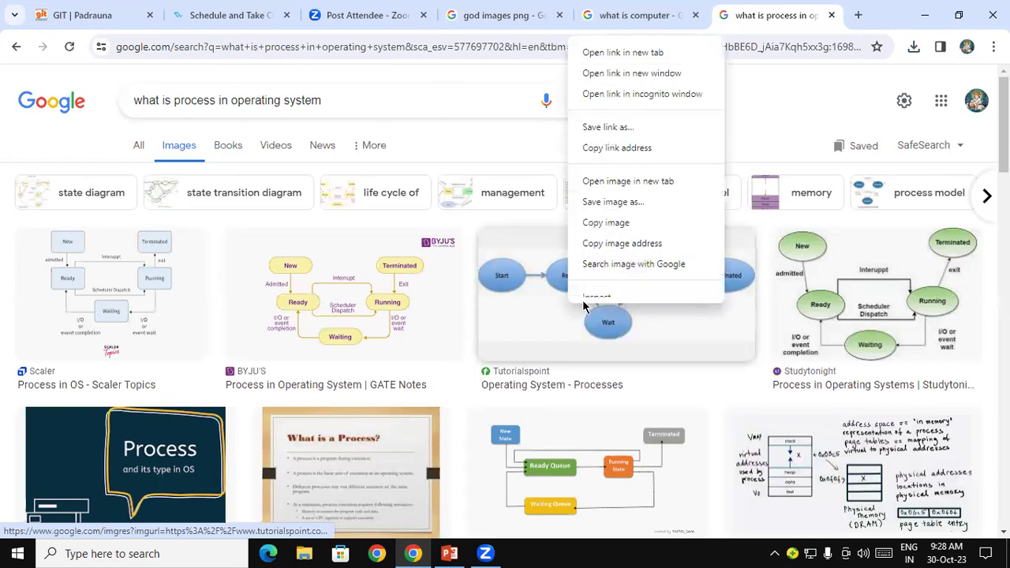
{"action": "left_click", "coordinate": [618, 218]}
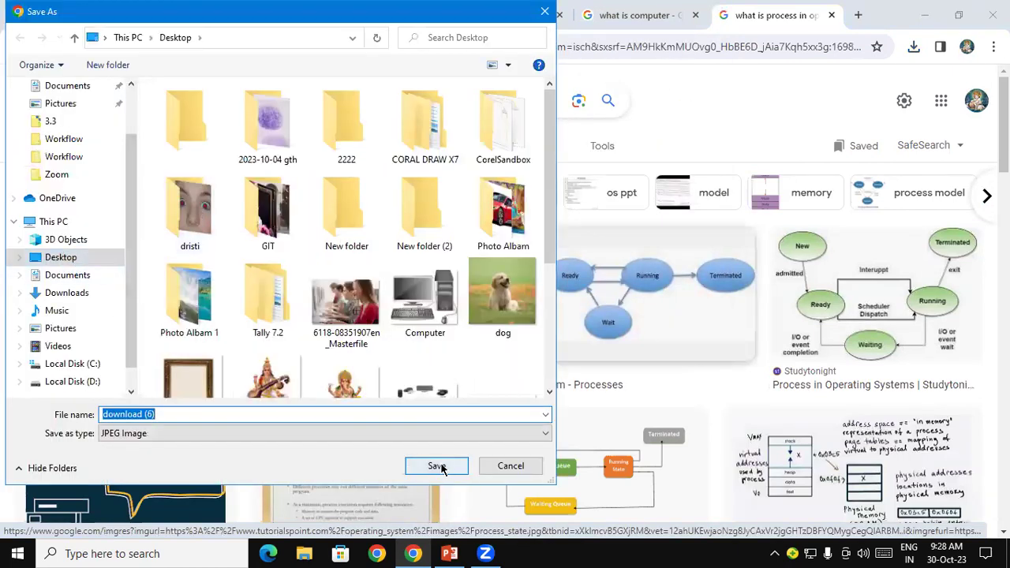
{"action": "left_click", "coordinate": [438, 466]}
{"action": "left_click", "coordinate": [449, 553]}
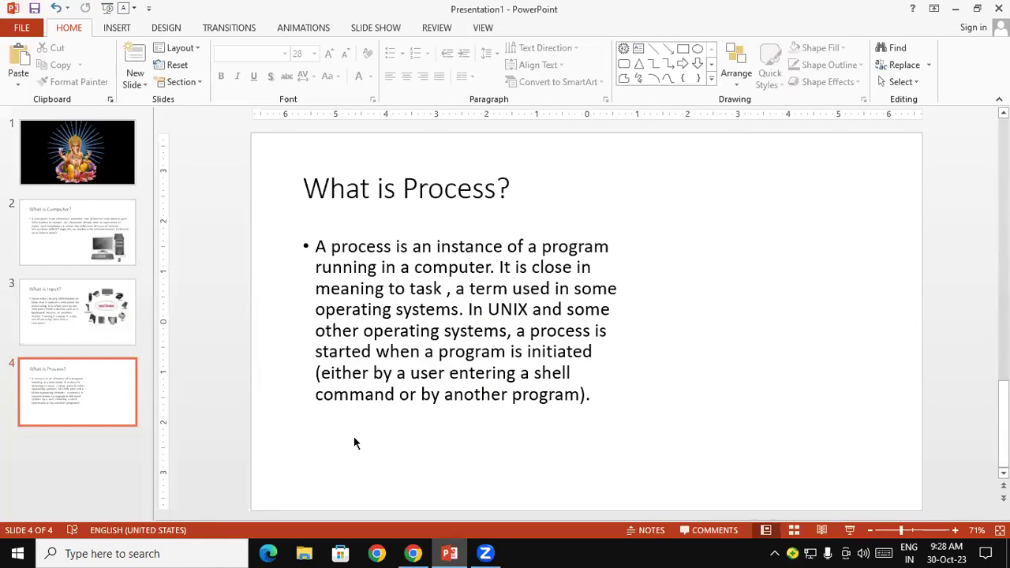
Insert the download (6) process diagram picture onto slide 4
{"action": "left_click", "coordinate": [121, 30]}
{"action": "left_click", "coordinate": [96, 63]}
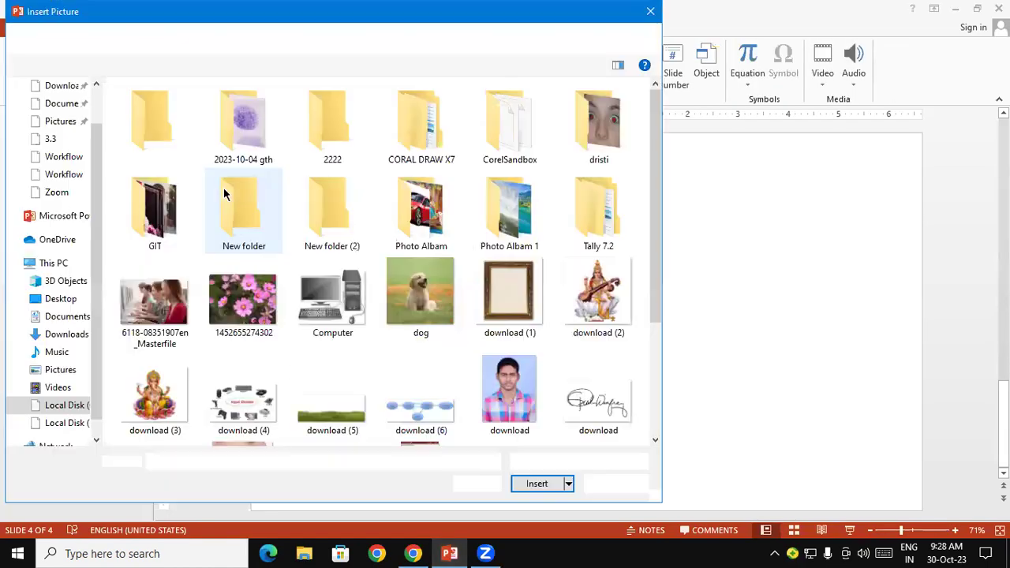
{"action": "mouse_move", "coordinate": [656, 177]}
{"action": "left_mouse_down"}
{"action": "mouse_move", "coordinate": [654, 351]}
{"action": "mouse_move", "coordinate": [645, 156]}
{"action": "mouse_move", "coordinate": [658, 309]}
{"action": "left_mouse_up"}
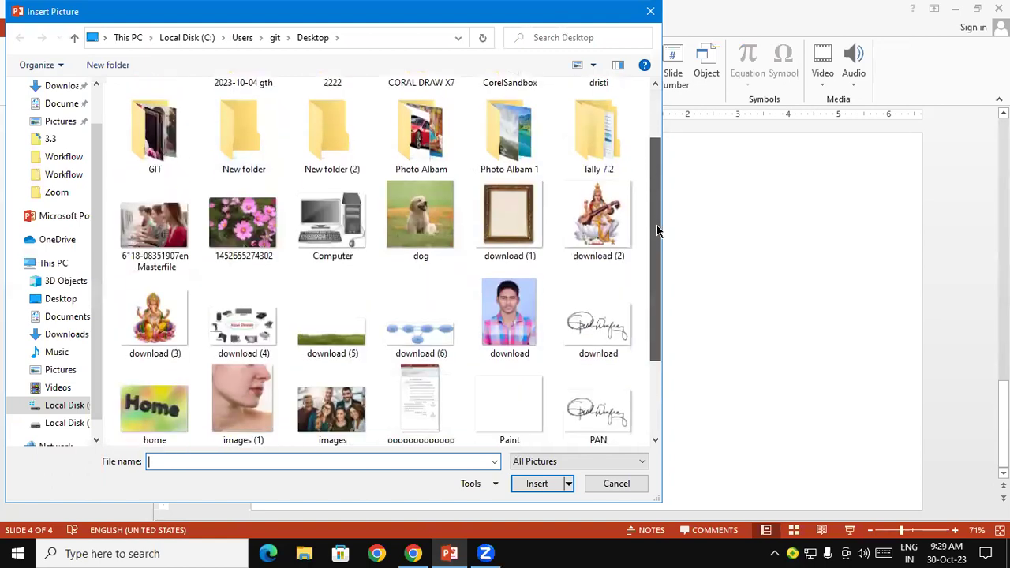
{"action": "left_click", "coordinate": [426, 241]}
{"action": "left_click", "coordinate": [540, 483]}
Widen the definition text across the slide and stretch the diagram wide beneath it
{"action": "left_click_drag", "start_coordinate": [597, 350], "coordinate": [764, 240]}
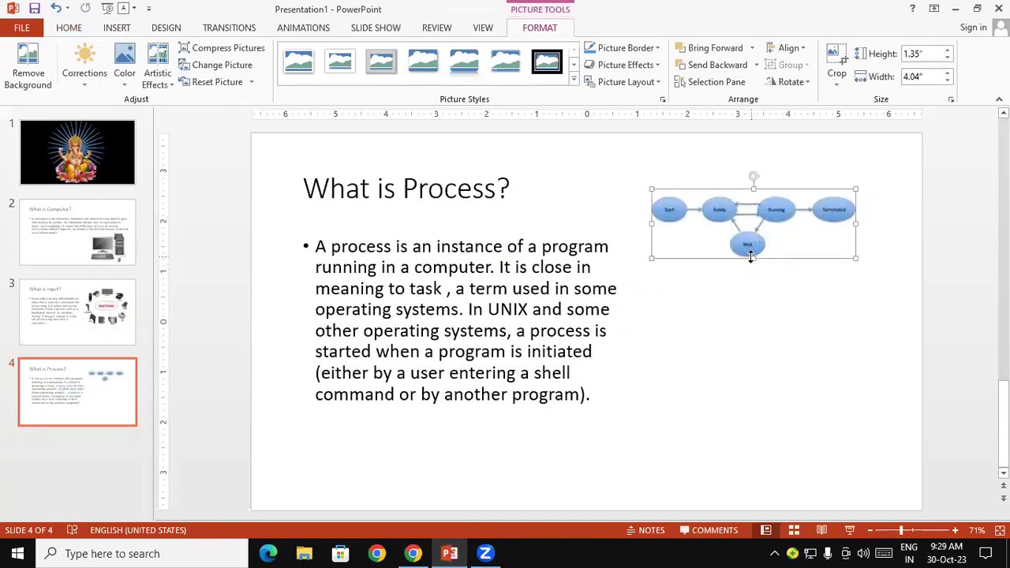
{"action": "left_click_drag", "start_coordinate": [751, 257], "coordinate": [762, 300]}
{"action": "left_click_drag", "start_coordinate": [772, 224], "coordinate": [737, 416]}
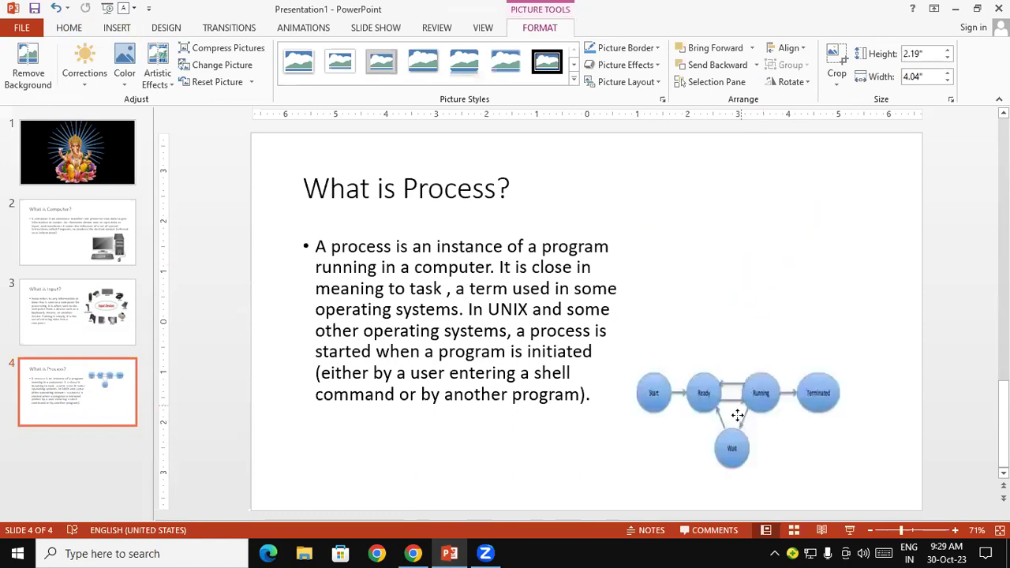
{"action": "left_click", "coordinate": [529, 332]}
{"action": "left_click", "coordinate": [654, 353]}
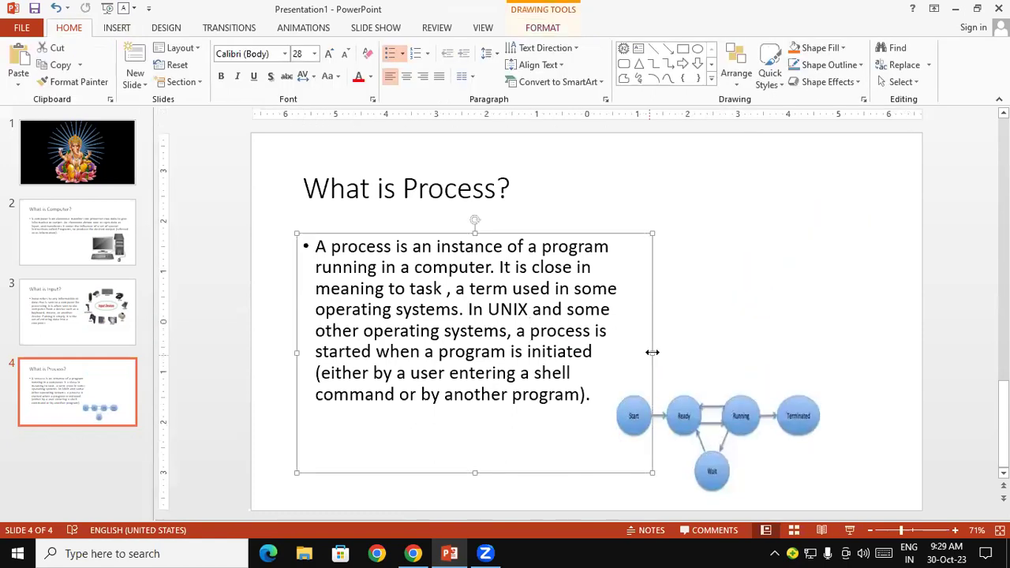
{"action": "left_click_drag", "start_coordinate": [652, 353], "coordinate": [893, 347]}
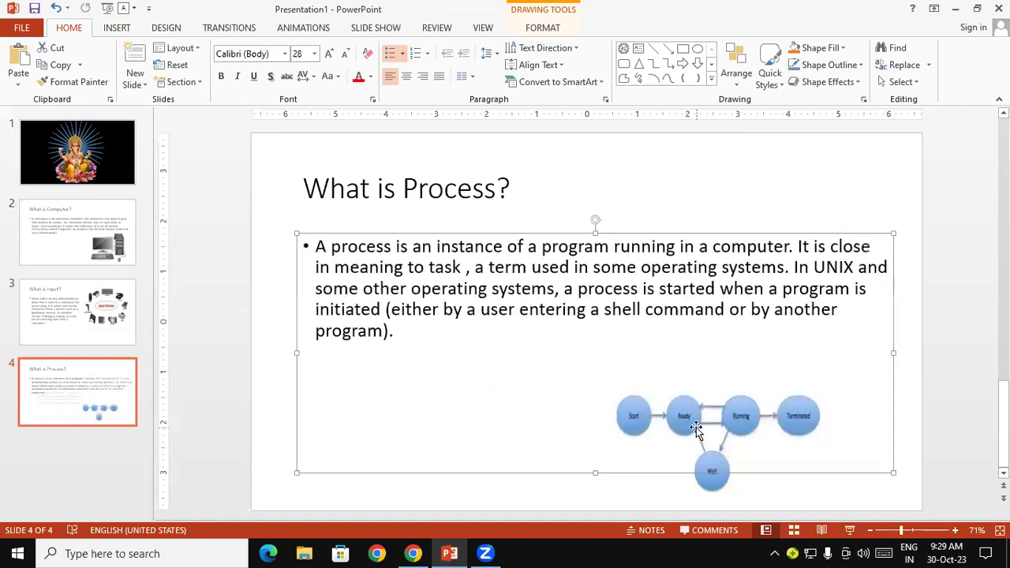
{"action": "left_click_drag", "start_coordinate": [712, 473], "coordinate": [410, 461]}
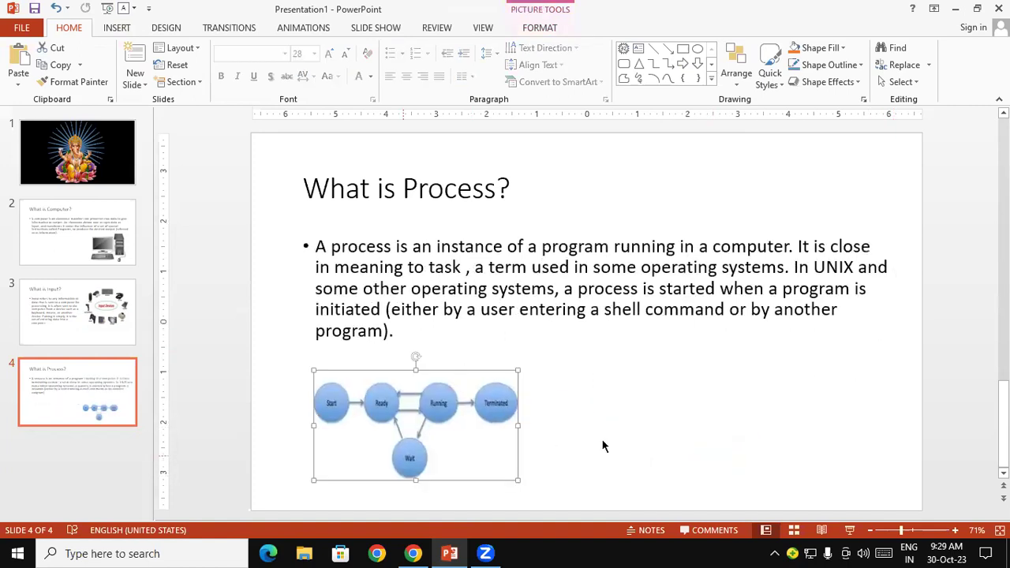
{"action": "left_click_drag", "start_coordinate": [518, 425], "coordinate": [835, 438]}
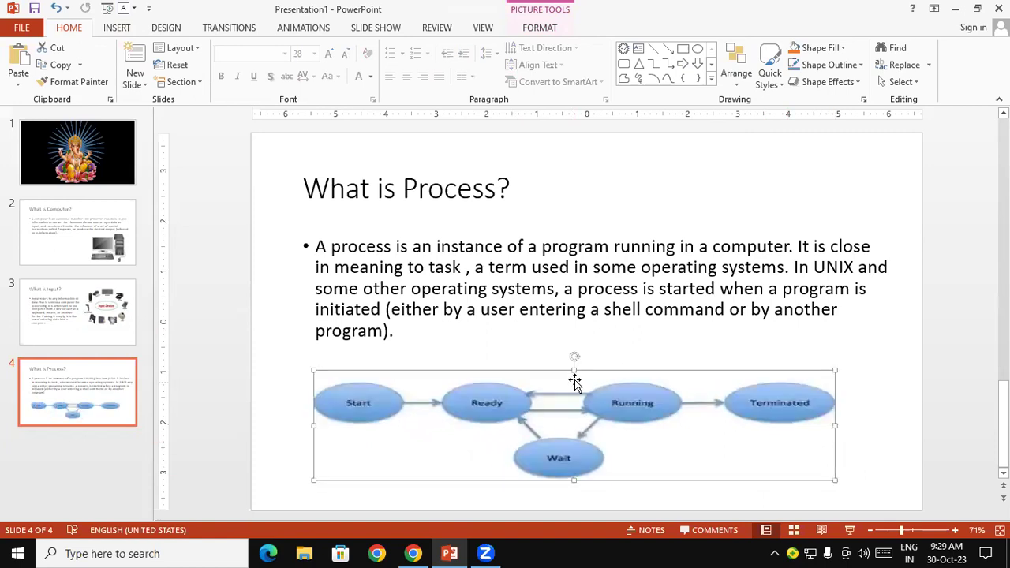
{"action": "left_click_drag", "start_coordinate": [574, 369], "coordinate": [576, 348]}
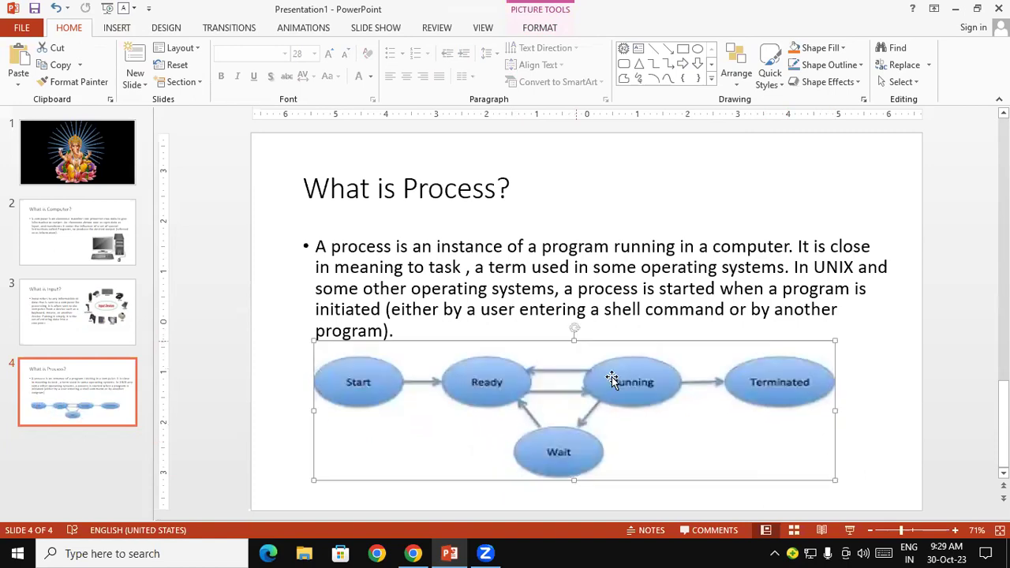
{"action": "left_click", "coordinate": [867, 380]}
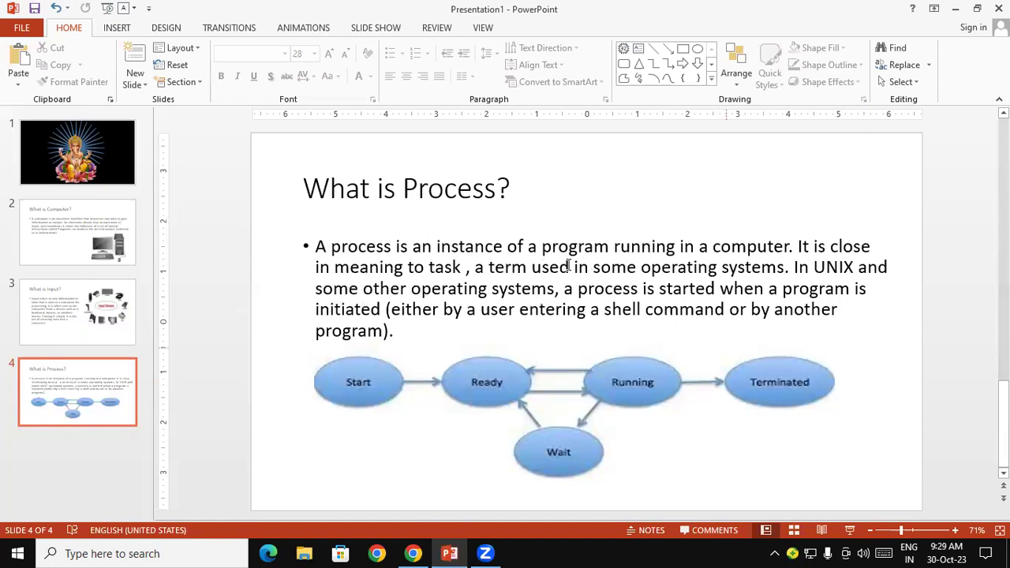
Review slides 1 to 4 and place the insertion point after slide 4
{"action": "left_click", "coordinate": [67, 154]}
{"action": "left_click", "coordinate": [75, 233]}
{"action": "left_click", "coordinate": [70, 308]}
{"action": "left_click", "coordinate": [69, 403]}
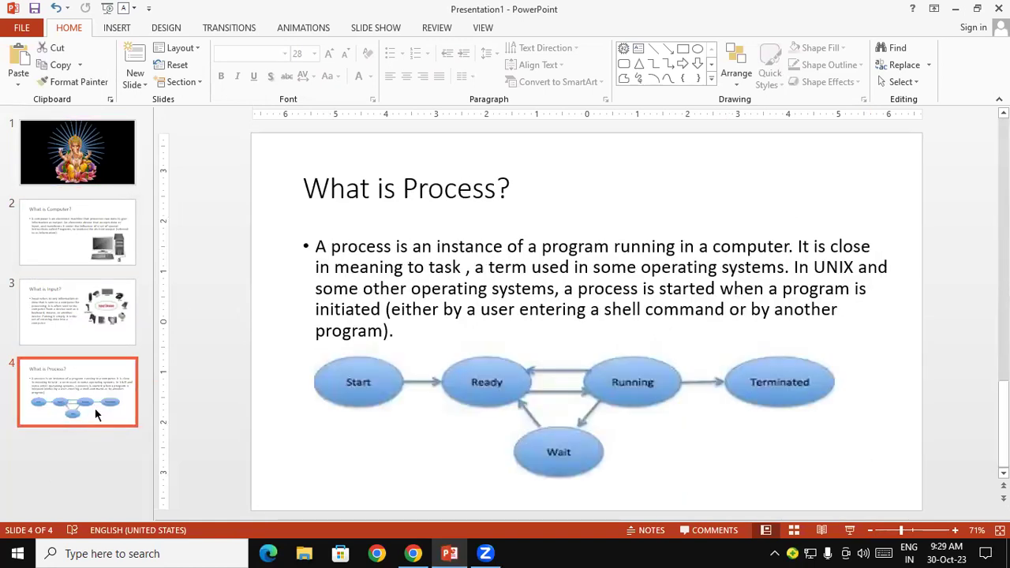
{"action": "left_click", "coordinate": [83, 434]}
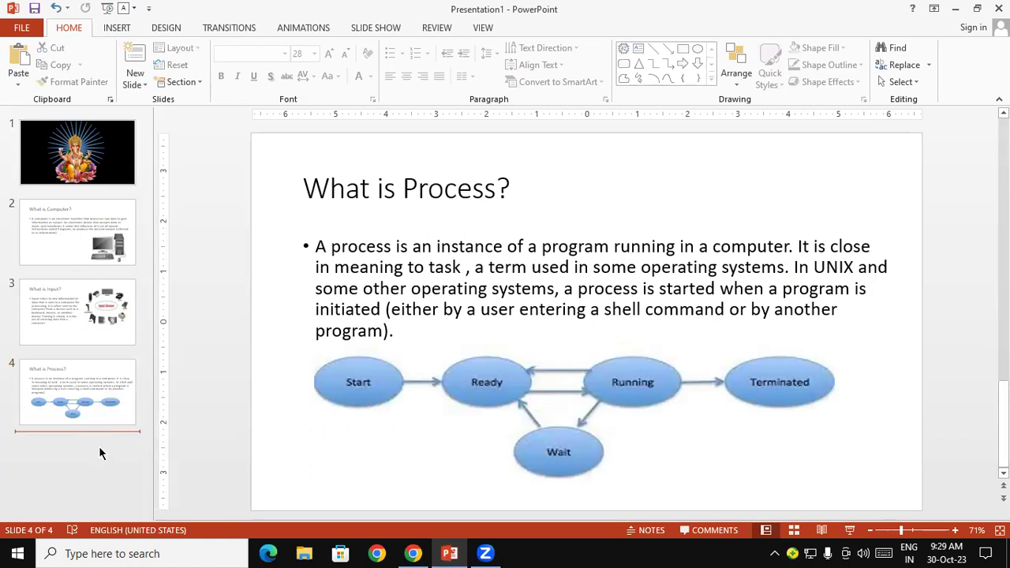
Add slide 5 titled 'What is Output?' and select the title text
{"action": "key", "text": "Return"}
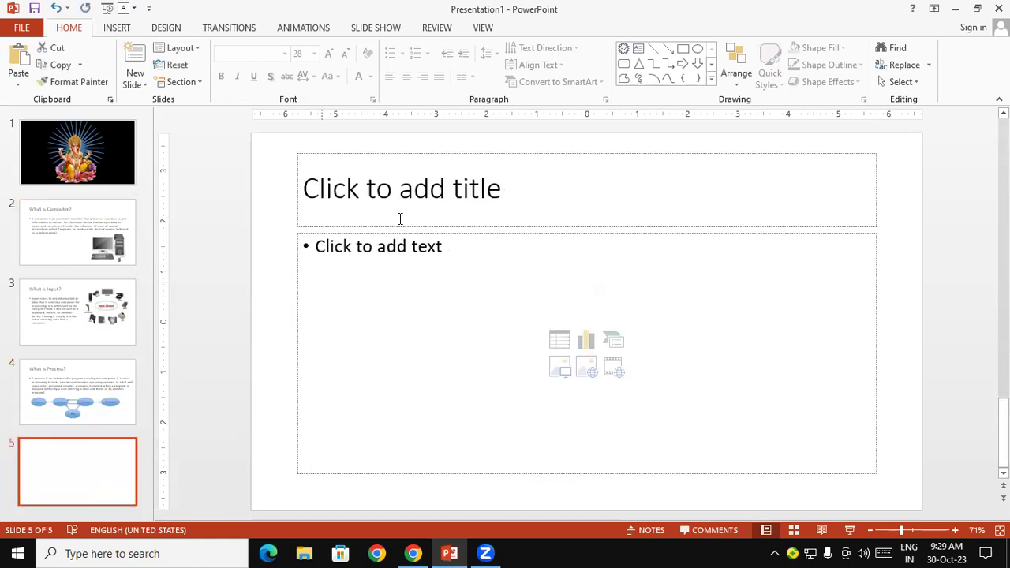
{"action": "left_click", "coordinate": [393, 217]}
{"action": "type", "text": "What "}
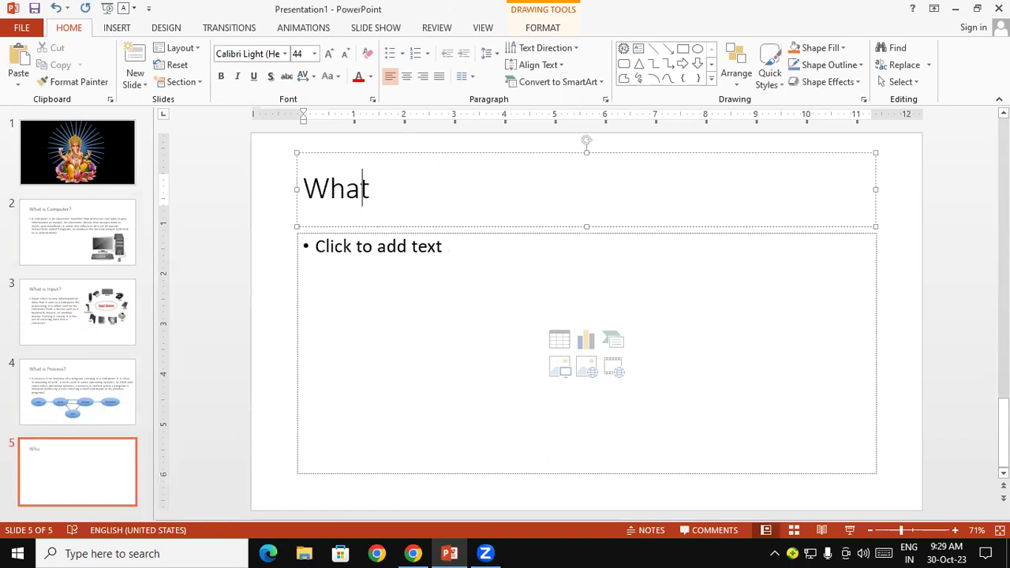
{"action": "type", "text": "is"}
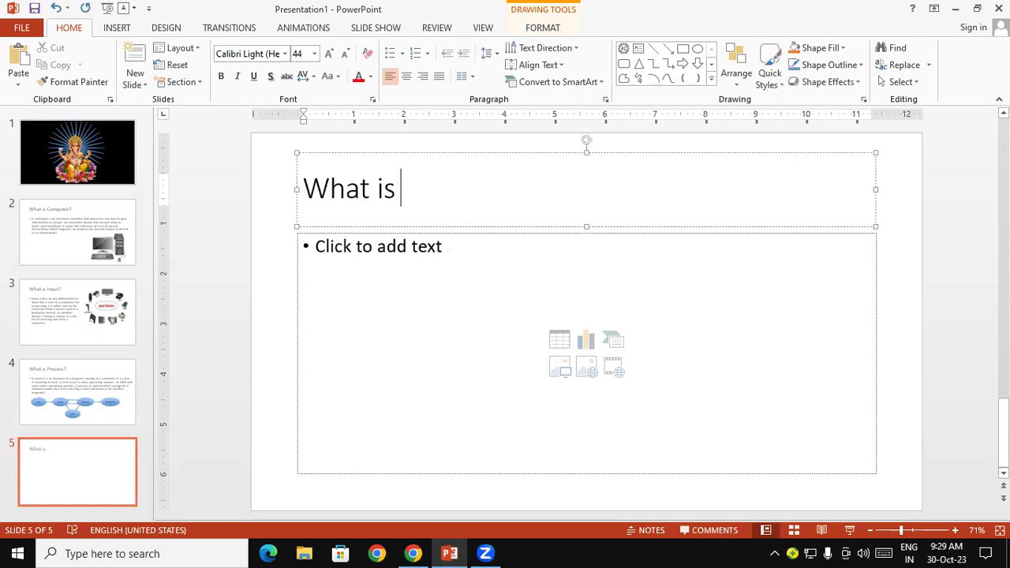
{"action": "type", "text": " Ou"}
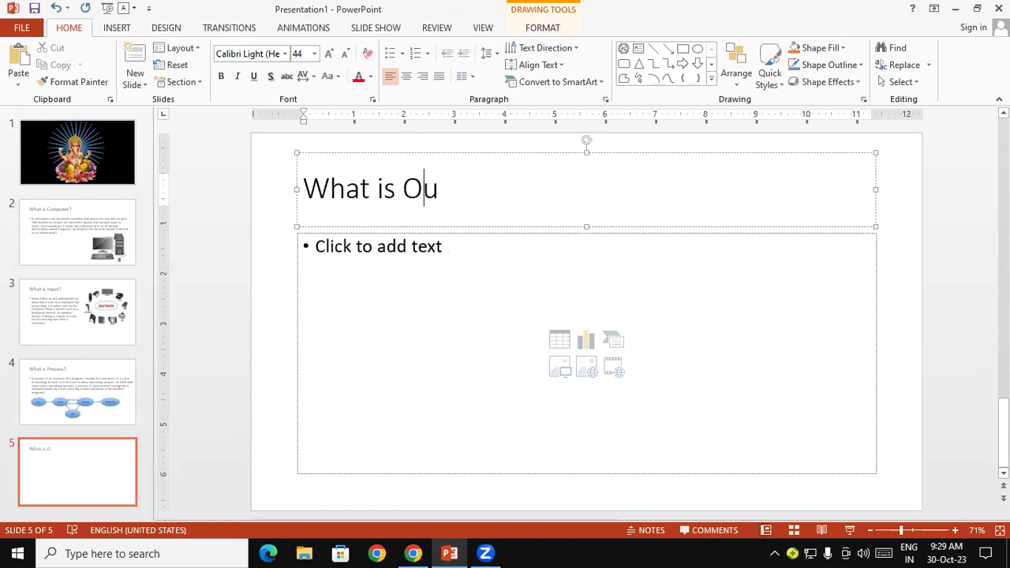
{"action": "type", "text": "tp"}
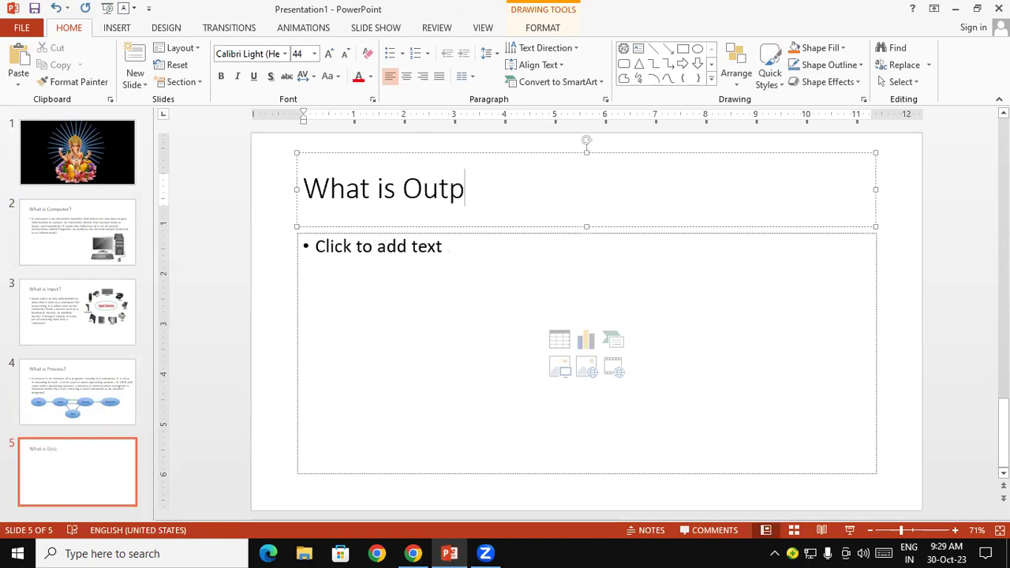
{"action": "type", "text": "ut?"}
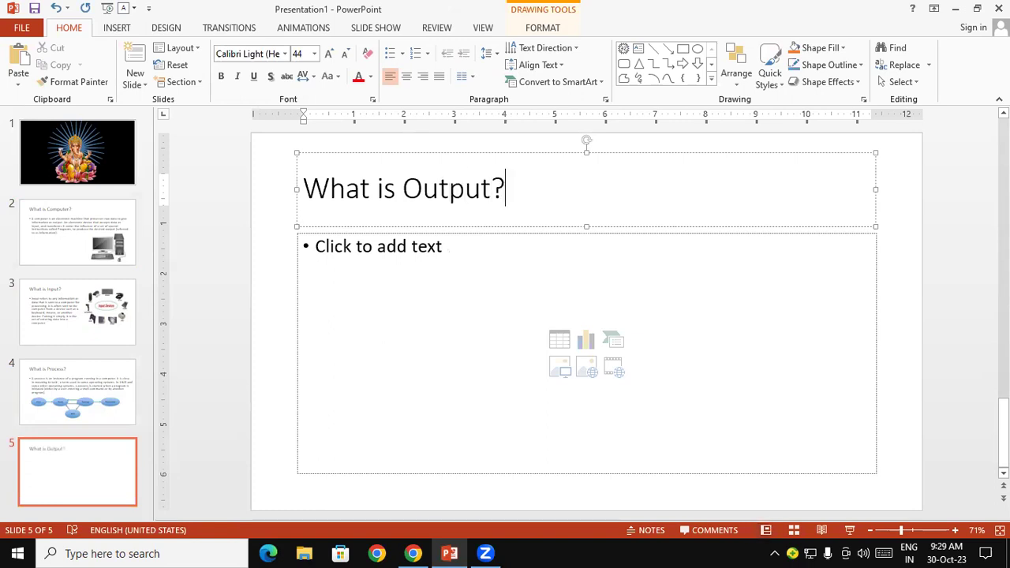
{"action": "left_click_drag", "start_coordinate": [514, 192], "coordinate": [311, 201]}
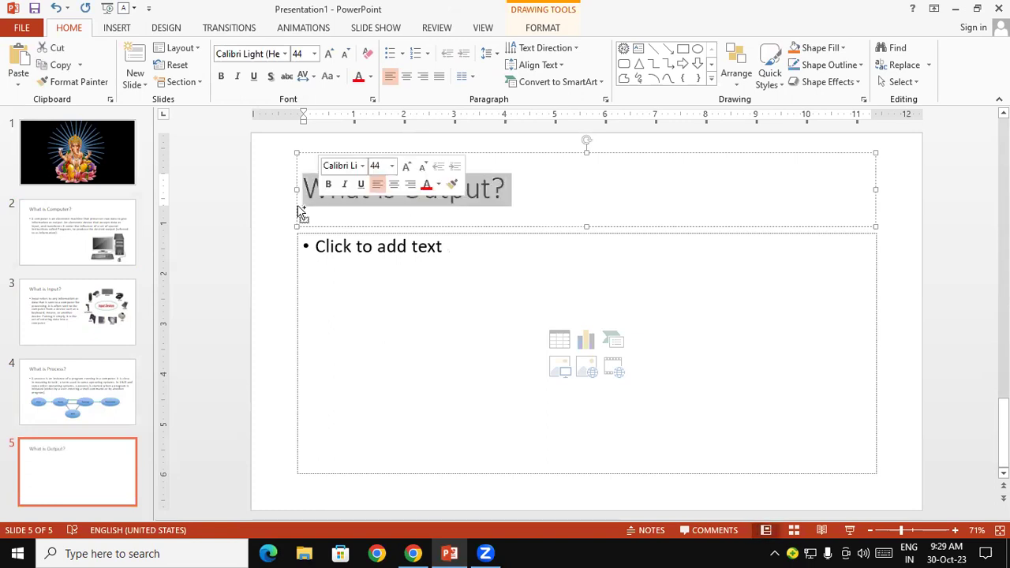
Search Google for 'What is Output?' and select the 'What is an output answer?' paragraph
{"action": "left_click", "coordinate": [412, 553]}
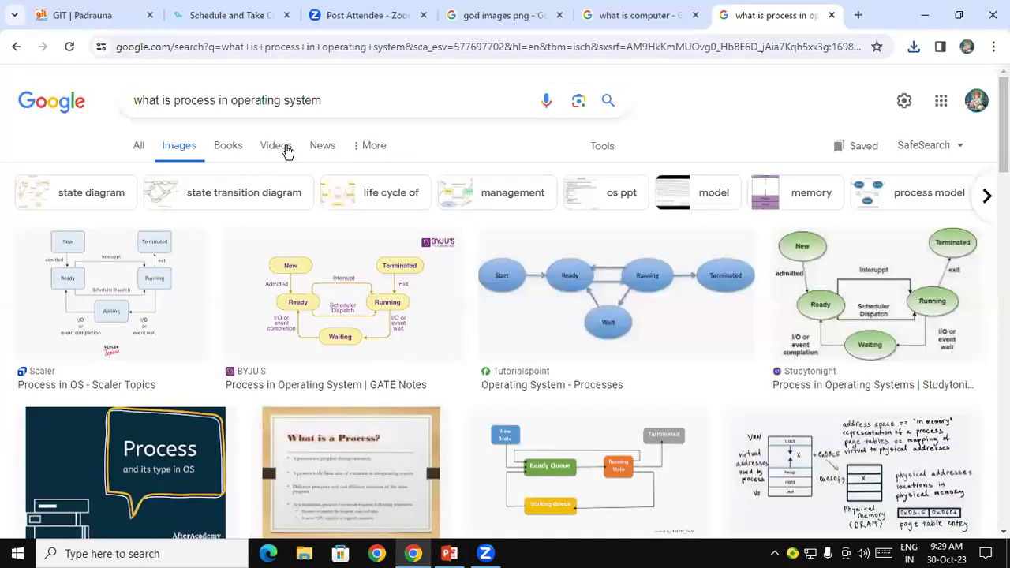
{"action": "left_click_drag", "start_coordinate": [321, 101], "coordinate": [129, 110]}
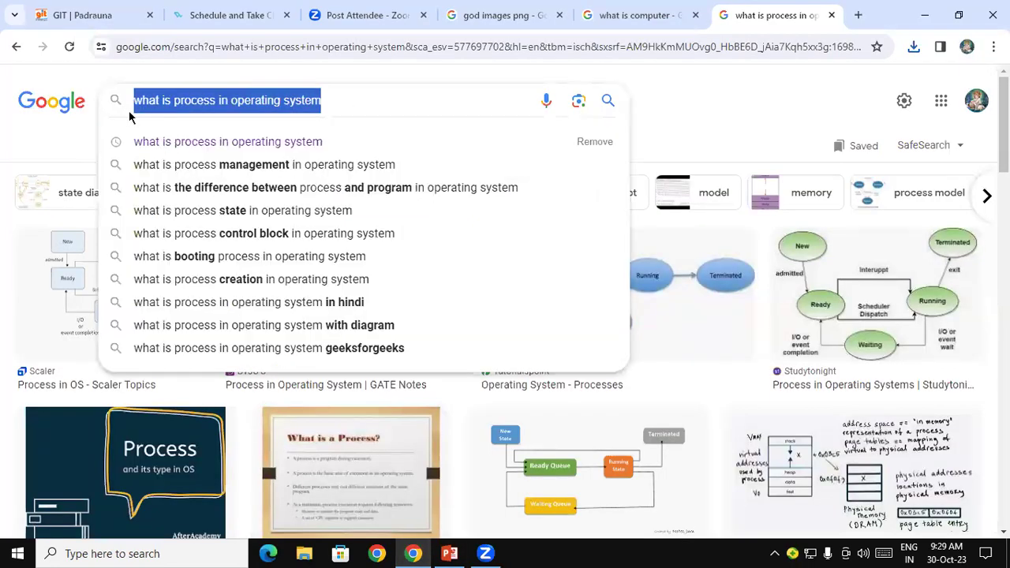
{"action": "key", "text": "ctrl+v"}
{"action": "left_click", "coordinate": [609, 101]}
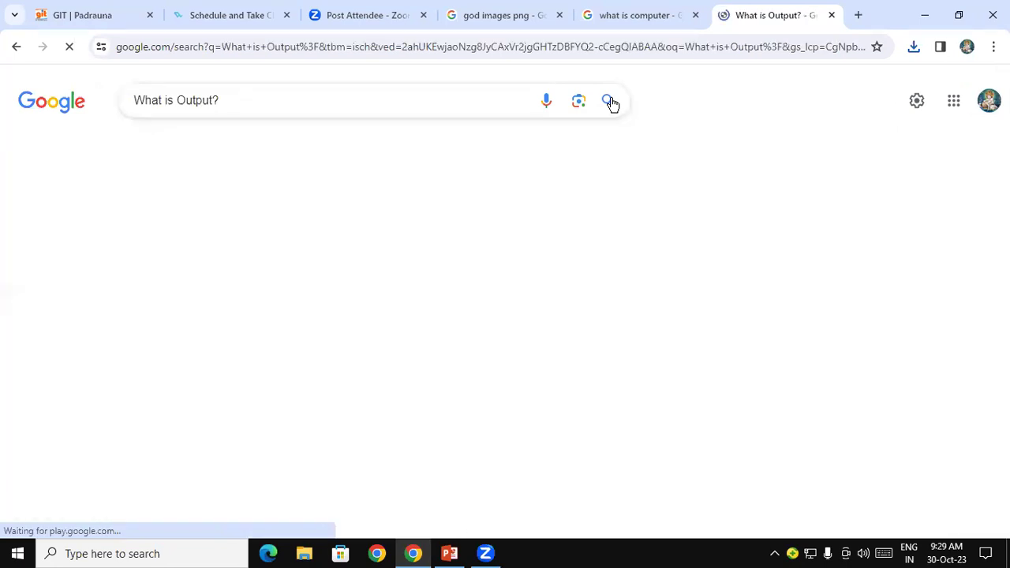
{"action": "left_click", "coordinate": [139, 148]}
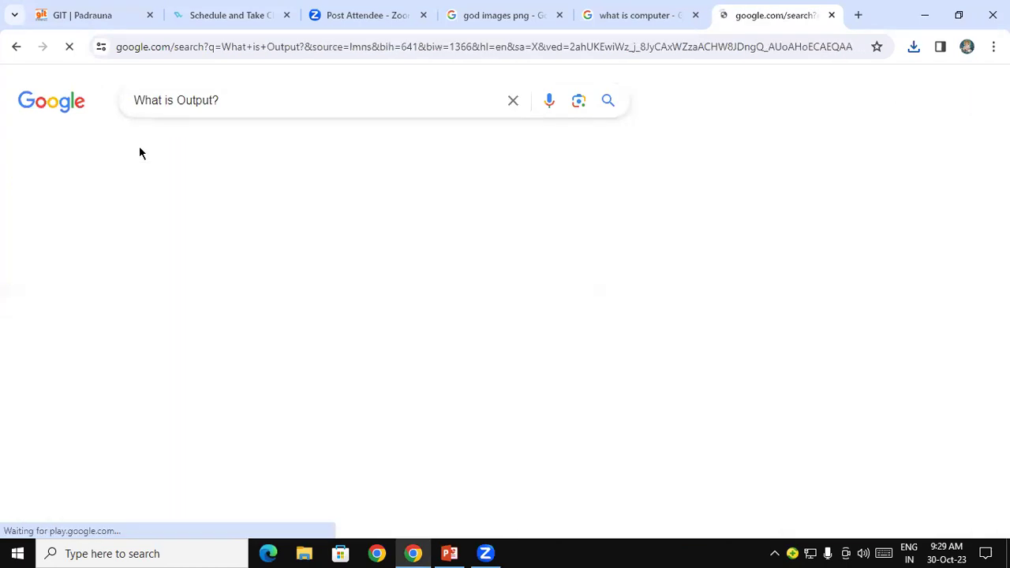
{"action": "scroll", "coordinate": [321, 218], "scroll_direction": "down", "scroll_amount": 4}
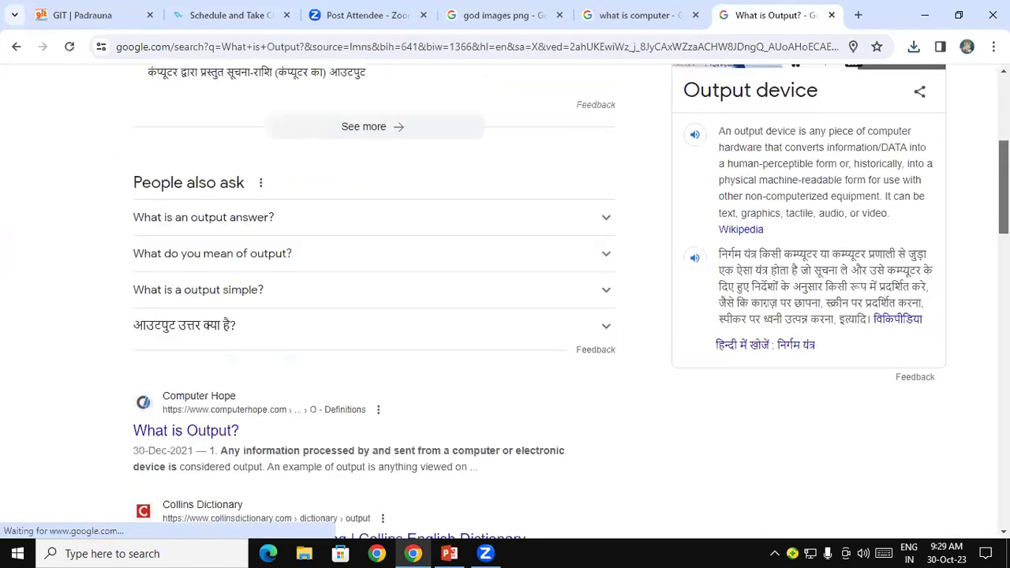
{"action": "left_click", "coordinate": [320, 219]}
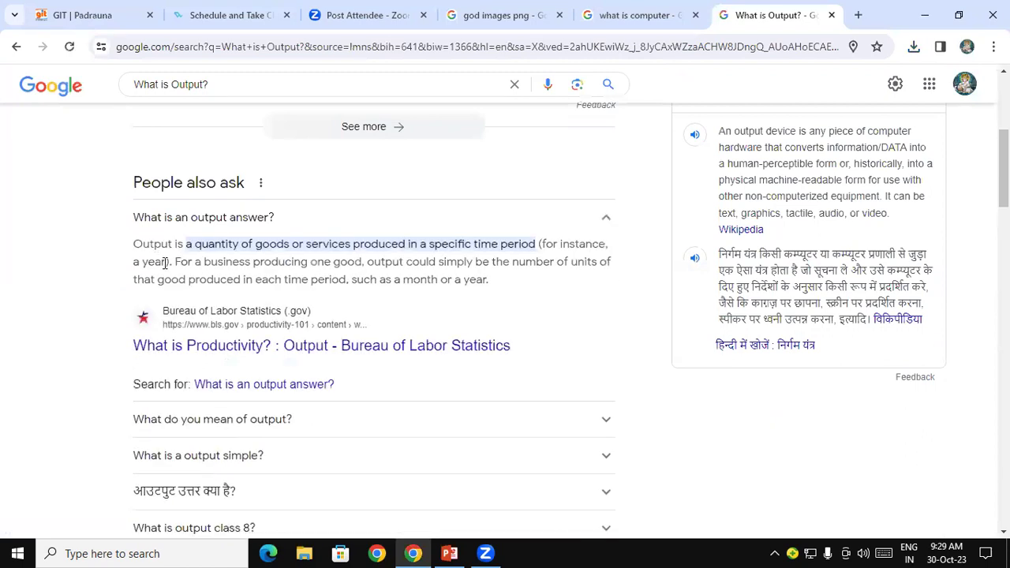
{"action": "left_click_drag", "start_coordinate": [133, 244], "coordinate": [486, 284]}
{"action": "key", "text": "ctrl+c"}
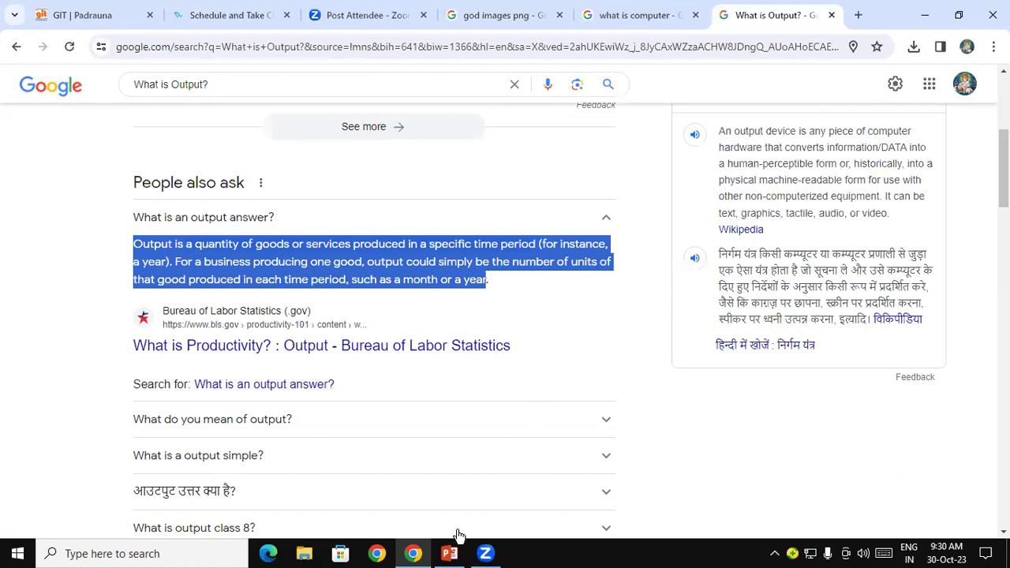
Paste the output definition into slide 5's body and narrow its text box
{"action": "left_click", "coordinate": [449, 552]}
{"action": "left_click", "coordinate": [336, 252]}
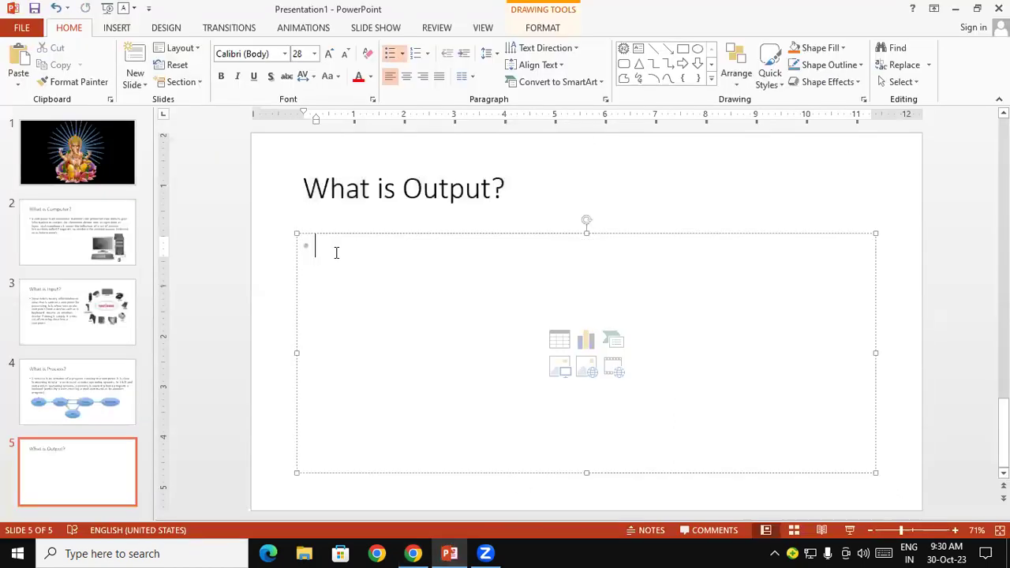
{"action": "key", "text": "ctrl+v"}
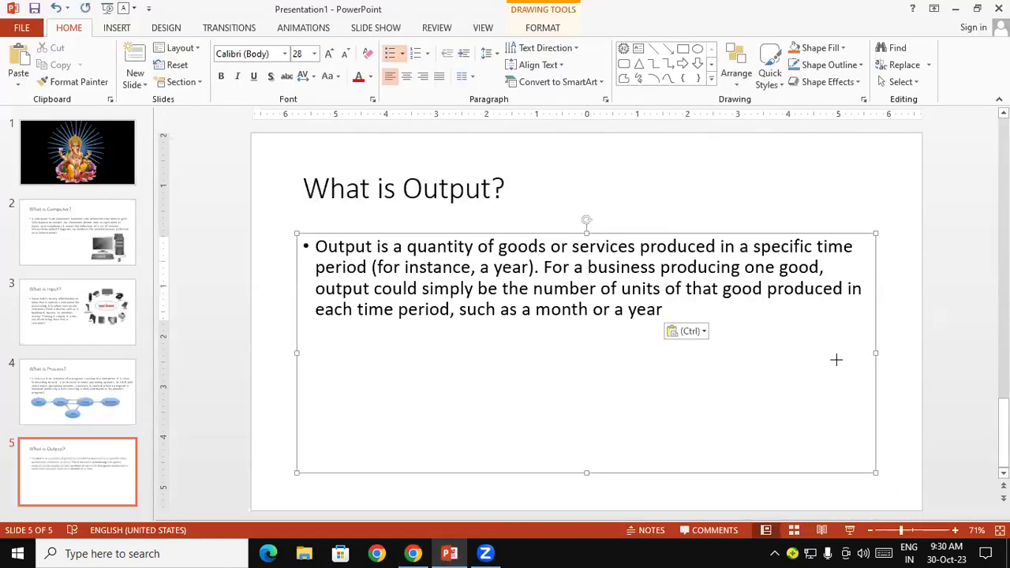
{"action": "left_click_drag", "start_coordinate": [878, 359], "coordinate": [809, 347]}
{"action": "left_click", "coordinate": [829, 334]}
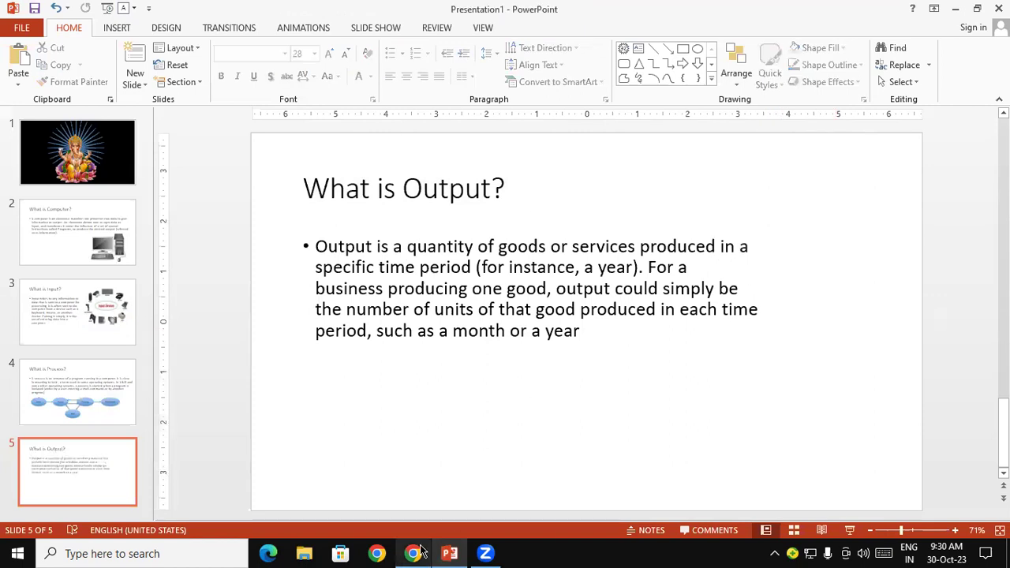
{"action": "left_click", "coordinate": [412, 553]}
{"action": "scroll", "coordinate": [603, 320], "scroll_direction": "up", "scroll_amount": 1}
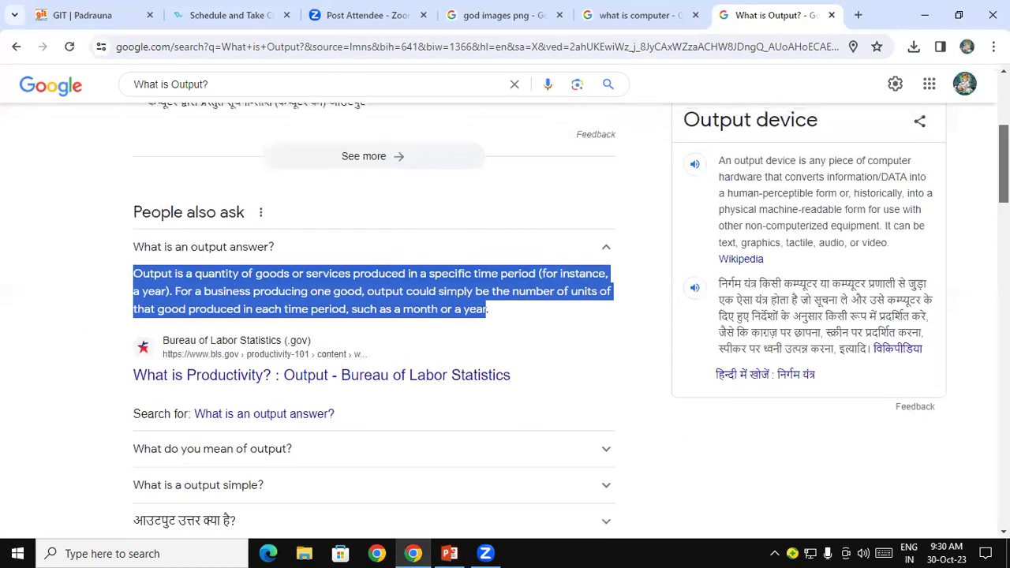
Save the Career Power Output Devices image to the Desktop as download (1)
{"action": "scroll", "coordinate": [331, 203], "scroll_direction": "up", "scroll_amount": 4}
{"action": "left_click", "coordinate": [212, 148]}
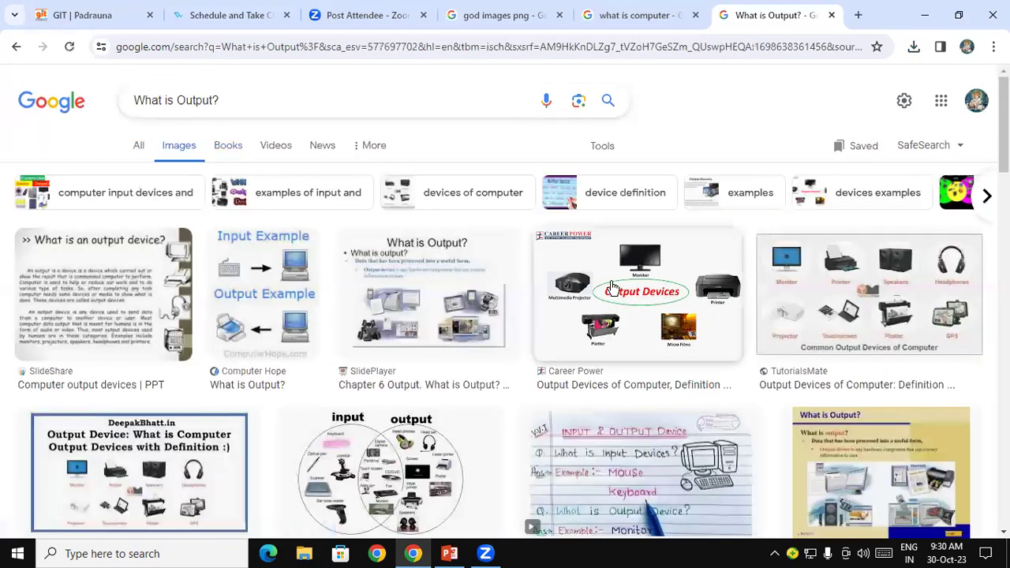
{"action": "right_click", "coordinate": [623, 298]}
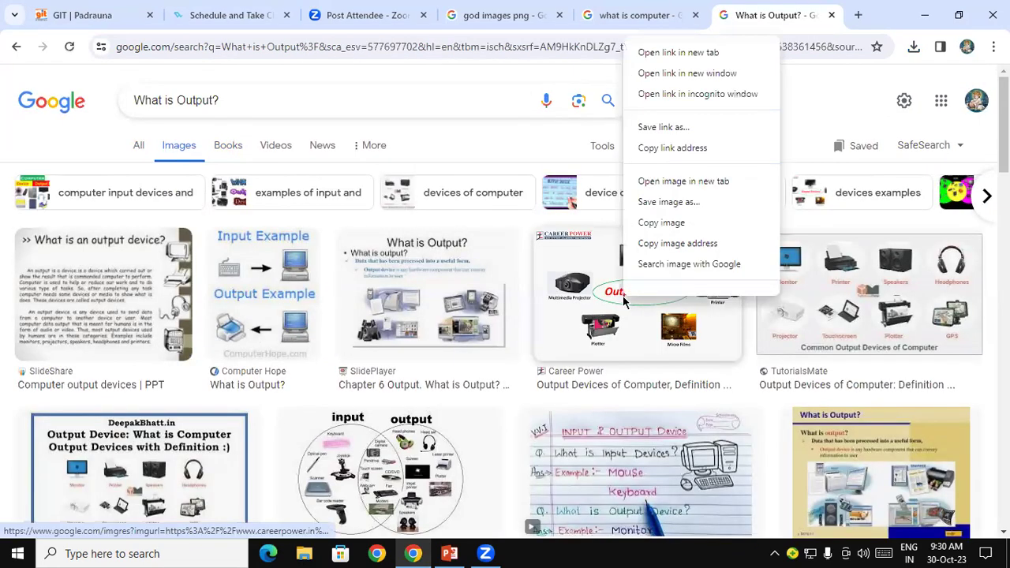
{"action": "left_click", "coordinate": [663, 202]}
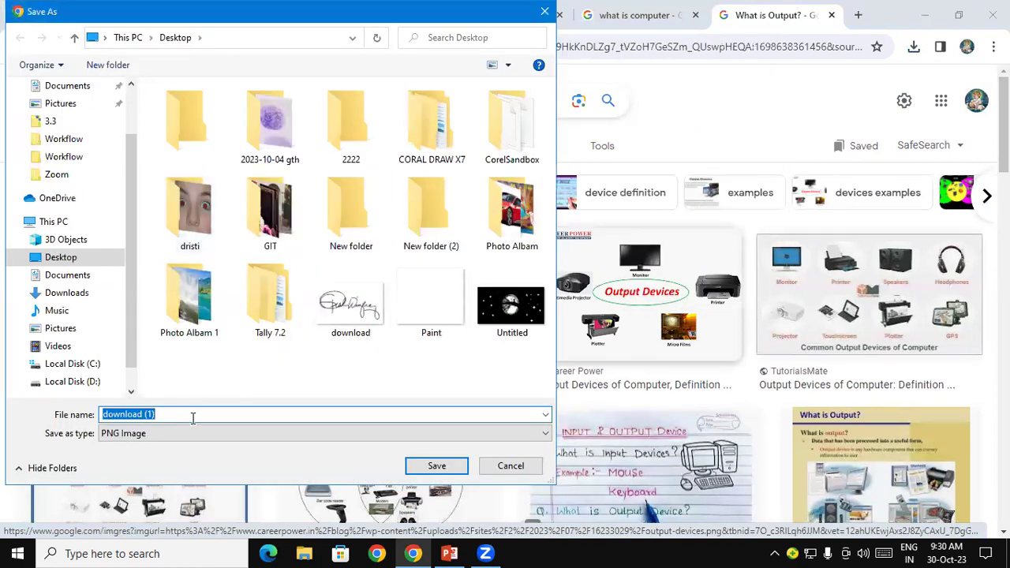
{"action": "left_click", "coordinate": [434, 464]}
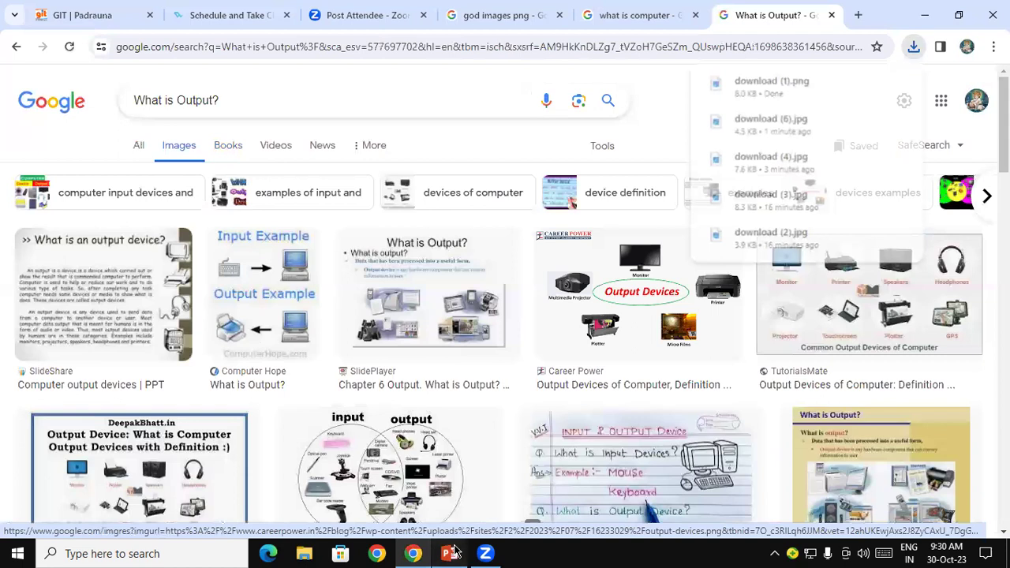
{"action": "left_click", "coordinate": [449, 553]}
{"action": "left_click", "coordinate": [116, 27]}
Insert the download (1) Output Devices picture from the Desktop onto slide 5
{"action": "left_click", "coordinate": [111, 54]}
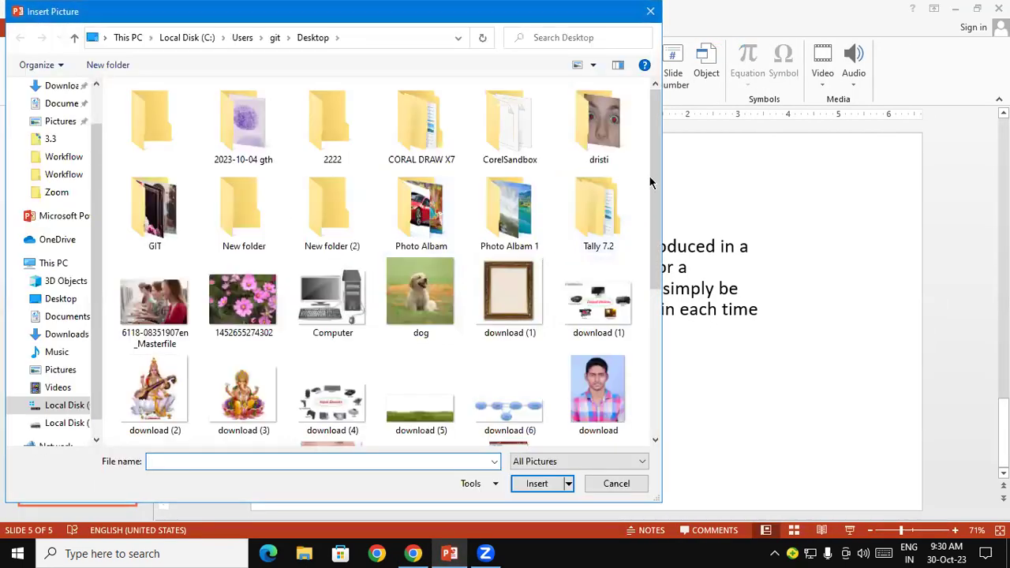
{"action": "left_click_drag", "start_coordinate": [658, 169], "coordinate": [657, 216]}
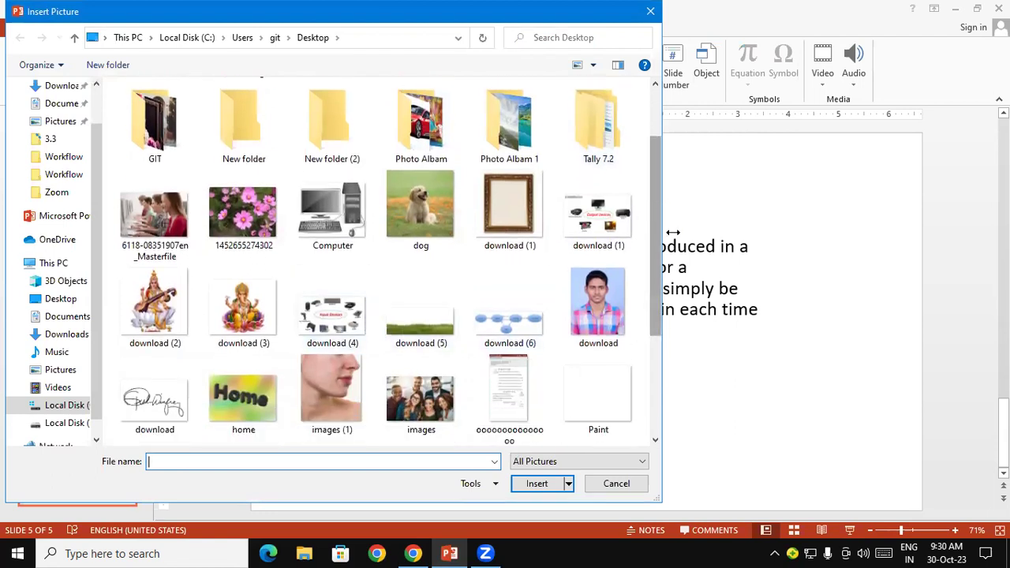
{"action": "left_click_drag", "start_coordinate": [672, 232], "coordinate": [684, 233]}
{"action": "left_click", "coordinate": [630, 227]}
{"action": "left_click", "coordinate": [535, 487]}
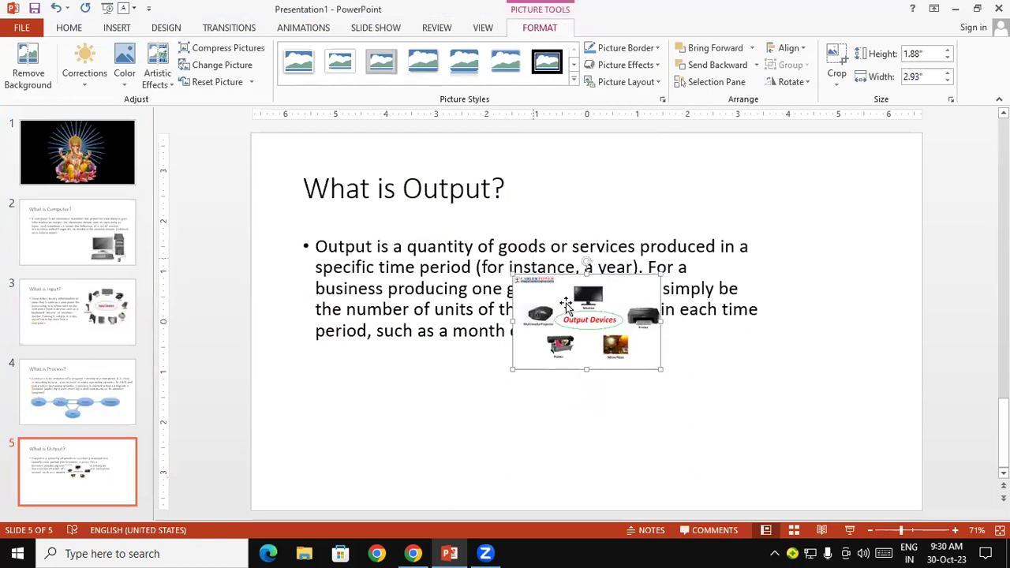
Narrow slide 5's definition text to a left column and enlarge the Output Devices picture beside it
{"action": "left_click_drag", "start_coordinate": [566, 303], "coordinate": [386, 382]}
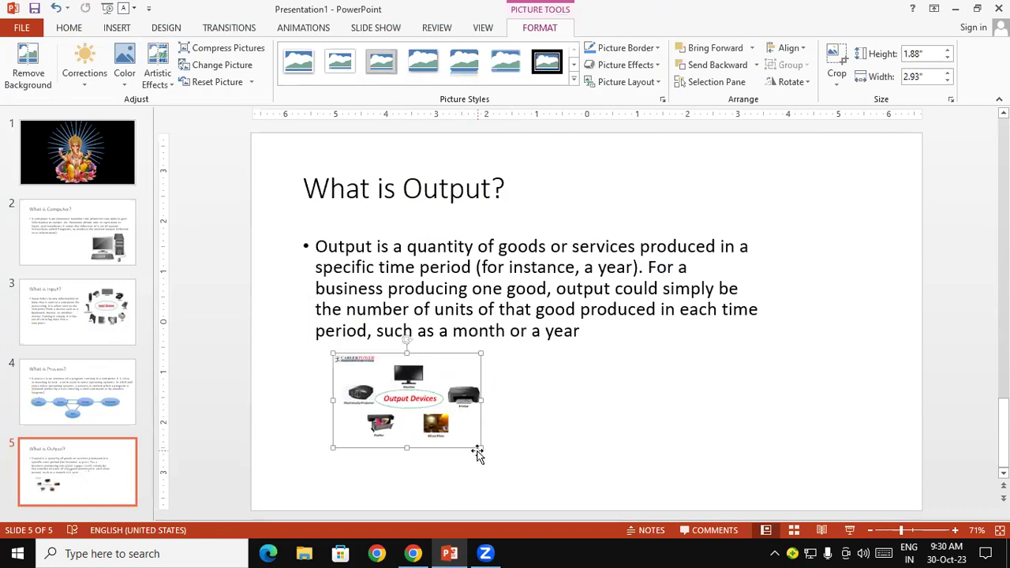
{"action": "left_click_drag", "start_coordinate": [478, 454], "coordinate": [876, 301]}
{"action": "left_click", "coordinate": [618, 309]}
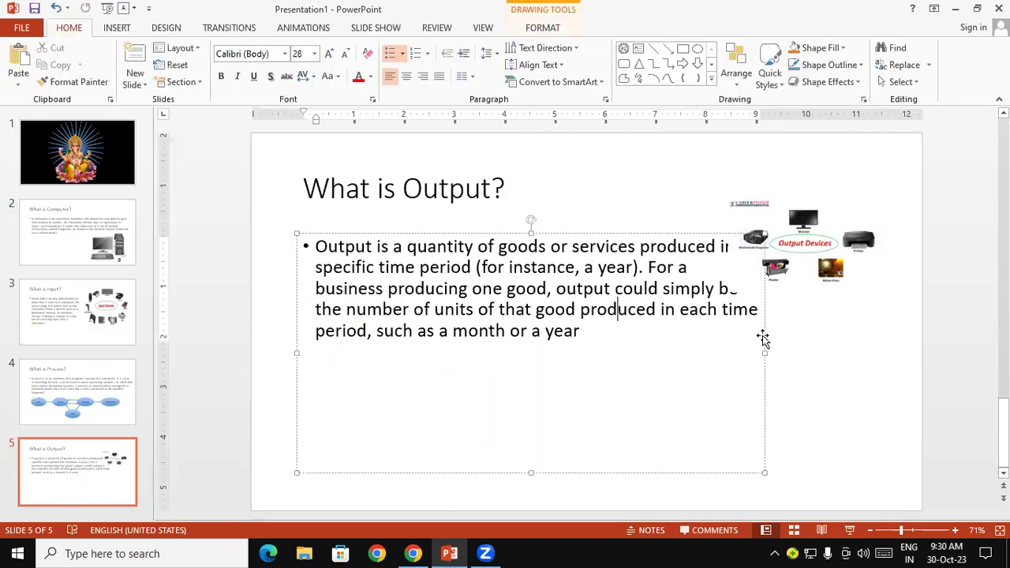
{"action": "left_click_drag", "start_coordinate": [764, 353], "coordinate": [586, 352]}
{"action": "left_click_drag", "start_coordinate": [771, 246], "coordinate": [671, 273]}
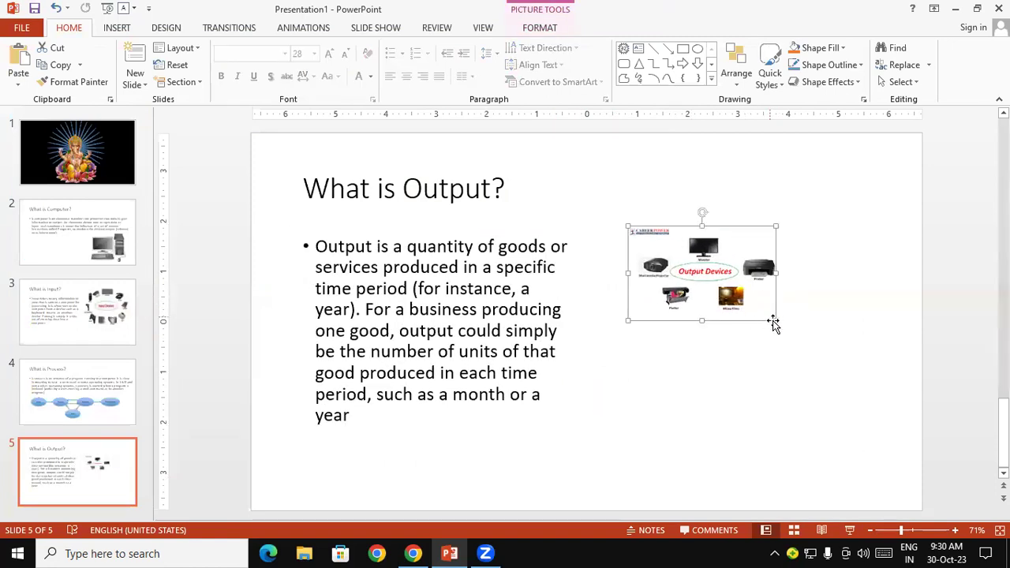
{"action": "left_click_drag", "start_coordinate": [775, 319], "coordinate": [775, 442]}
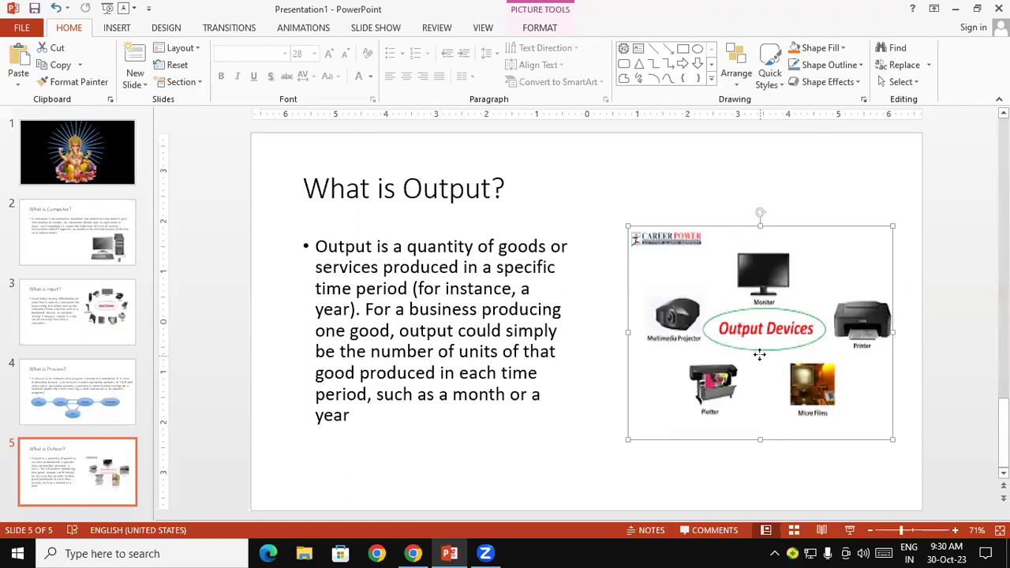
{"action": "left_click", "coordinate": [912, 215]}
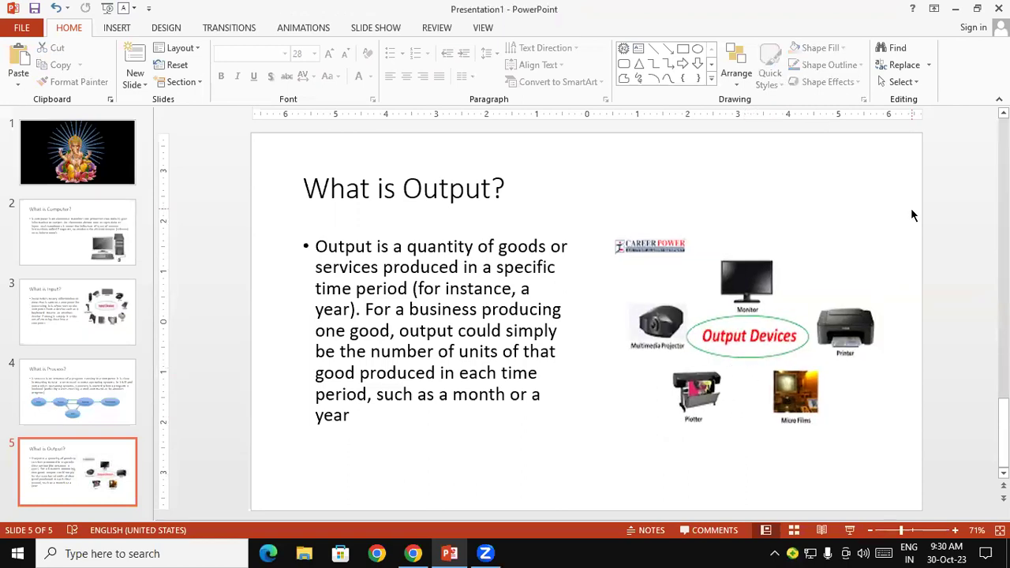
Review the Computer, Input, Process and Output slides, then return to 'What is Input?'
{"action": "left_click", "coordinate": [46, 236]}
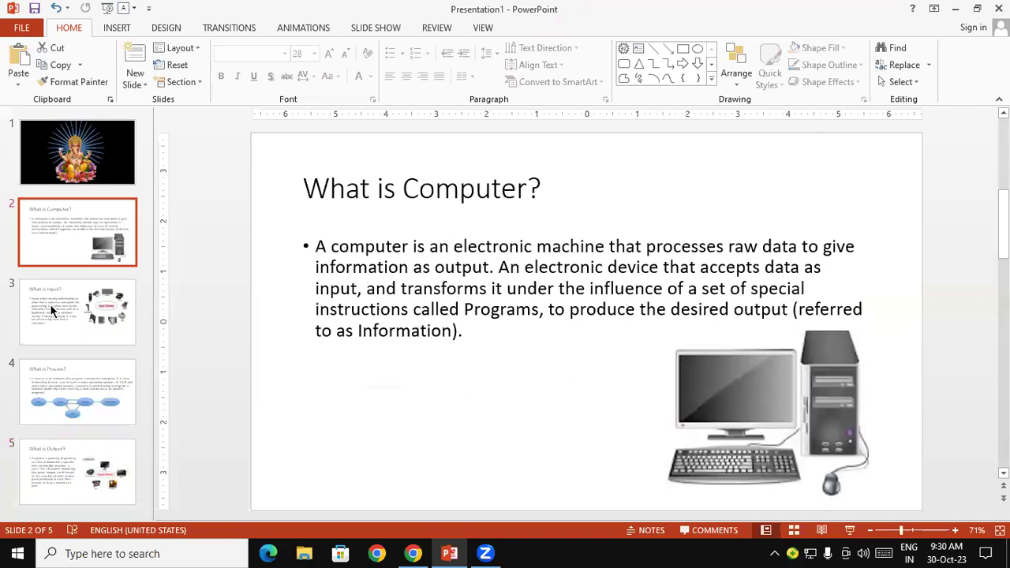
{"action": "left_click", "coordinate": [84, 323]}
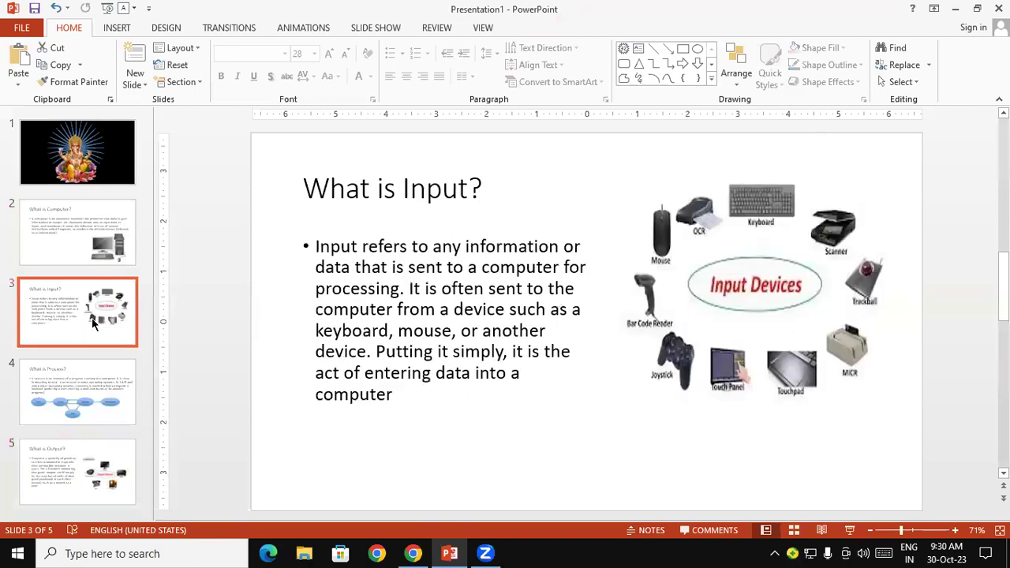
{"action": "left_click", "coordinate": [89, 383]}
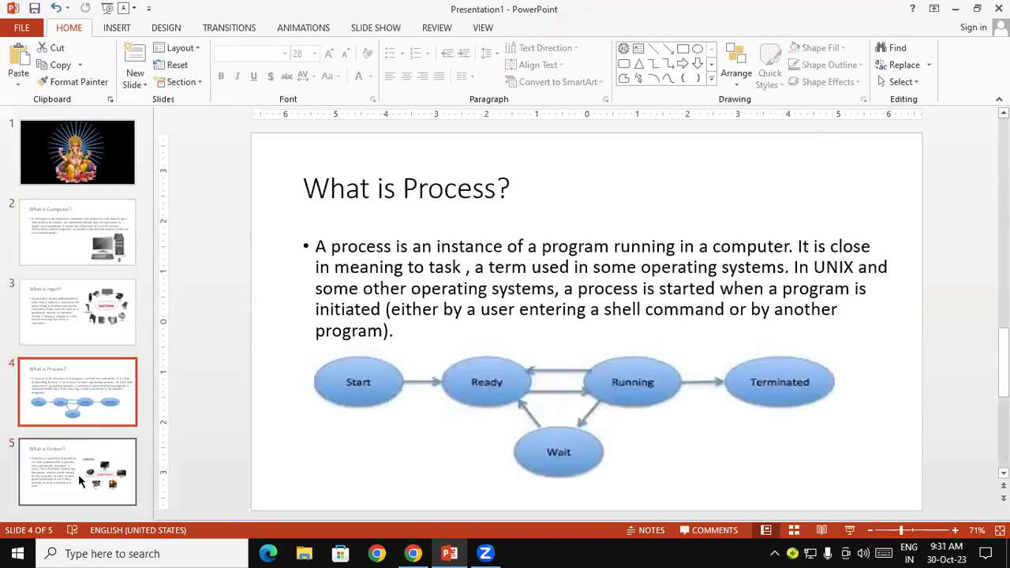
{"action": "left_click", "coordinate": [90, 472]}
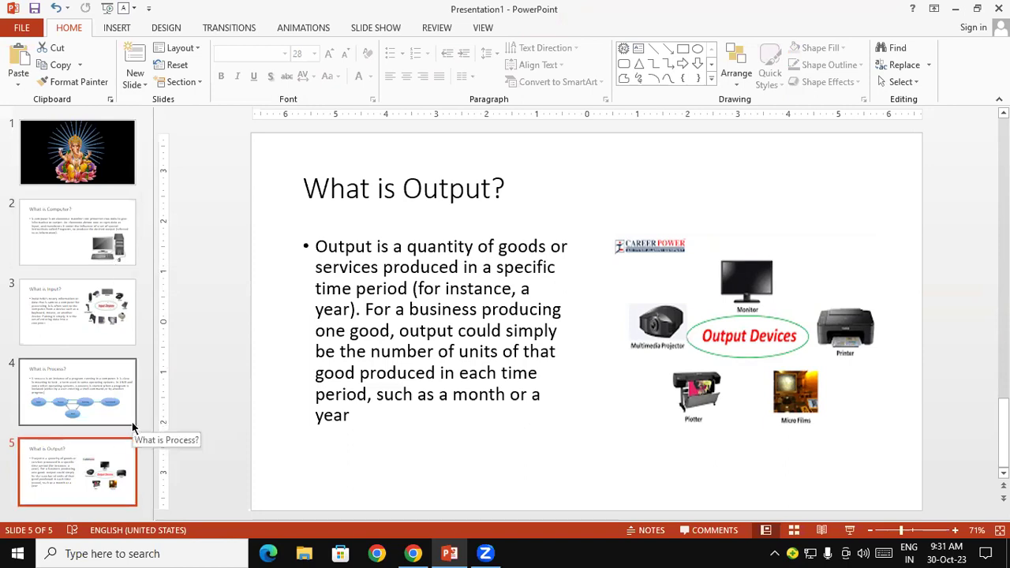
{"action": "left_click", "coordinate": [63, 304]}
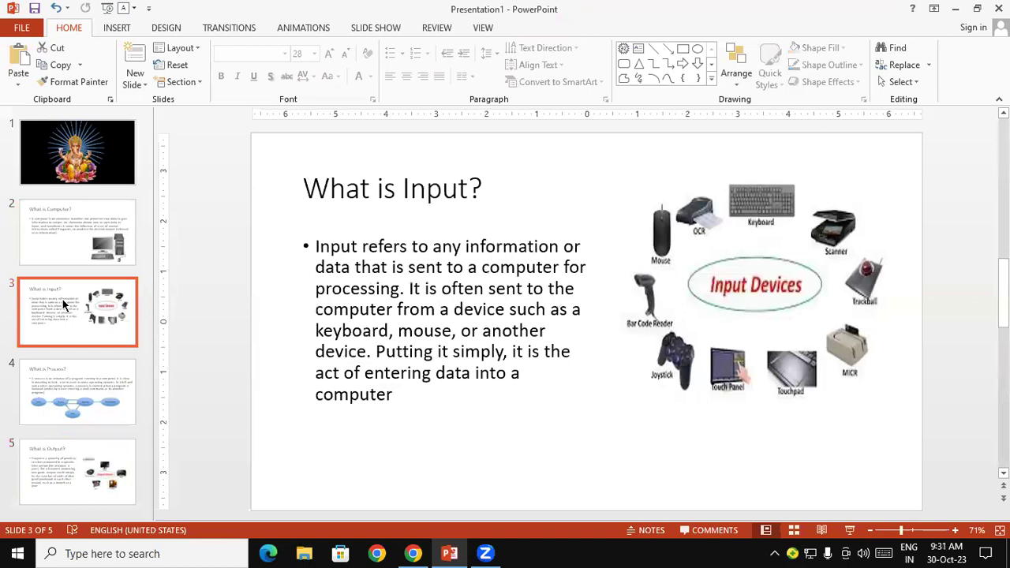
{"action": "left_click", "coordinate": [37, 357]}
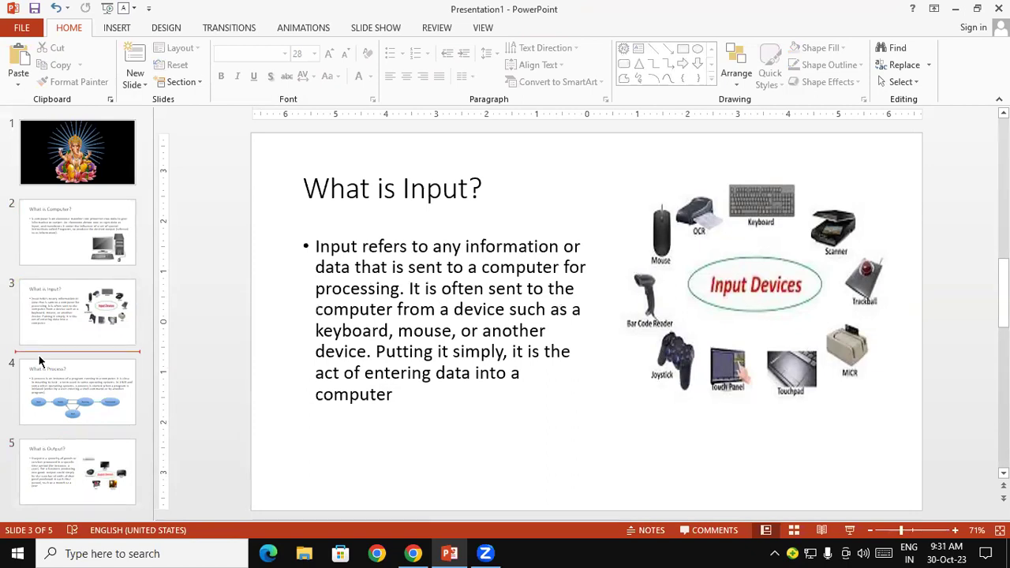
Preview the slide show from the first slide with F5, then end it
{"action": "left_click", "coordinate": [43, 166]}
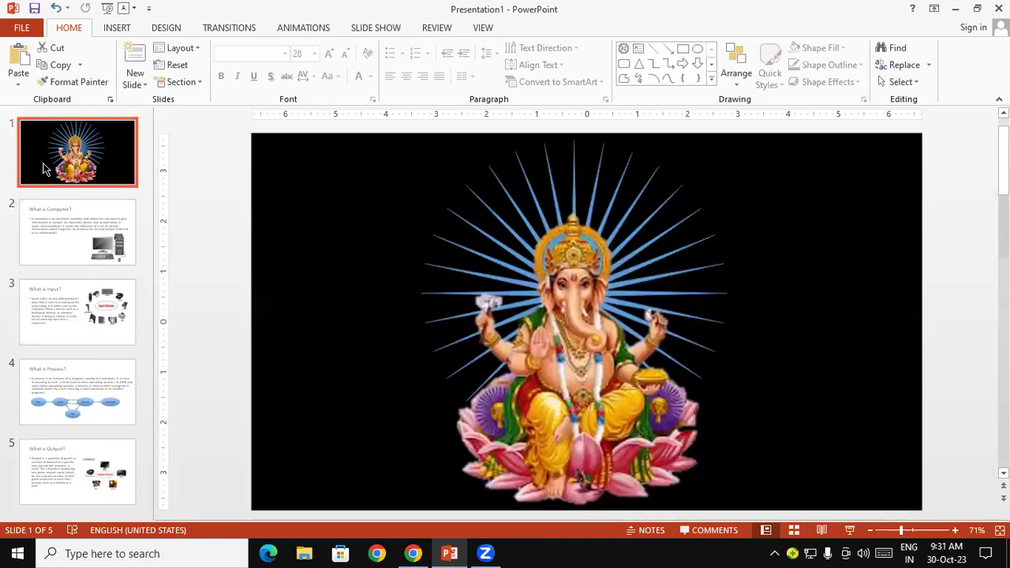
{"action": "left_click", "coordinate": [372, 28]}
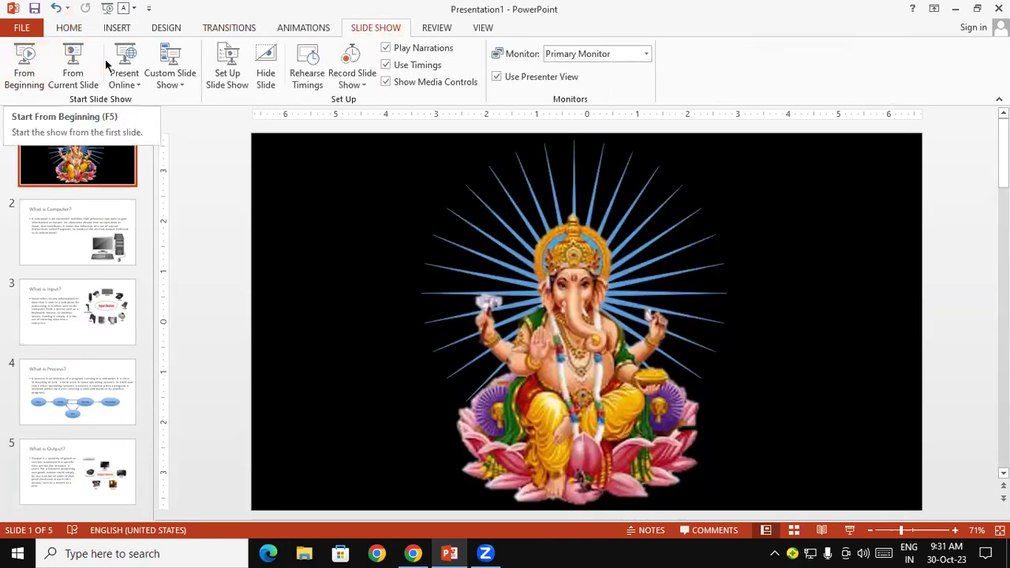
{"action": "left_click", "coordinate": [81, 302]}
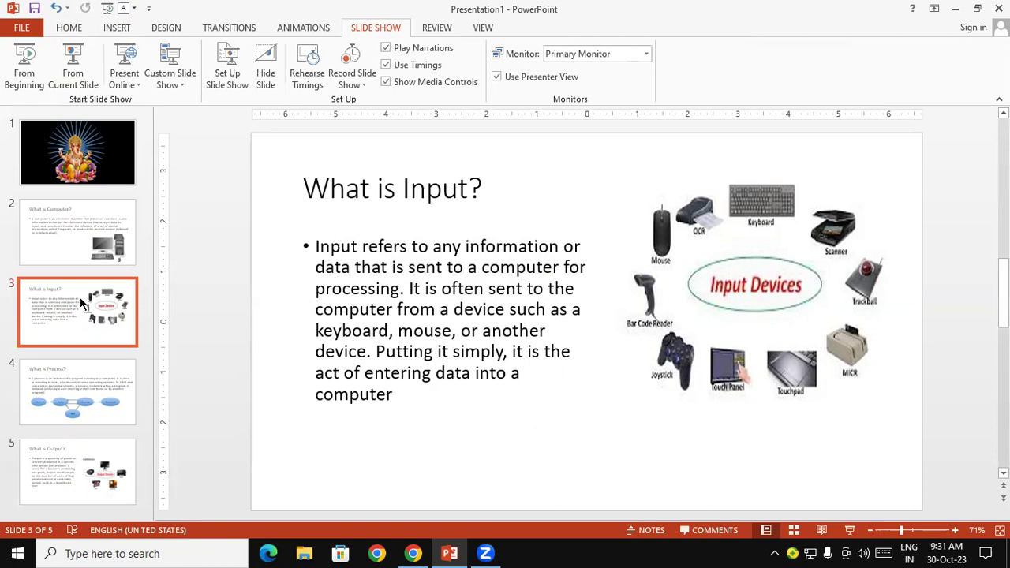
{"action": "key", "text": "F5"}
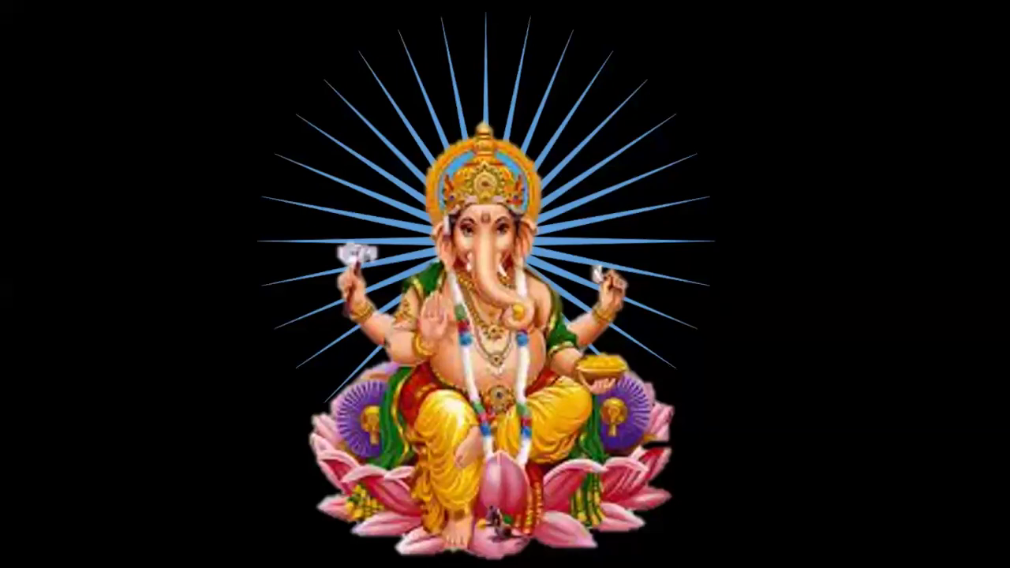
{"action": "key", "text": "Escape"}
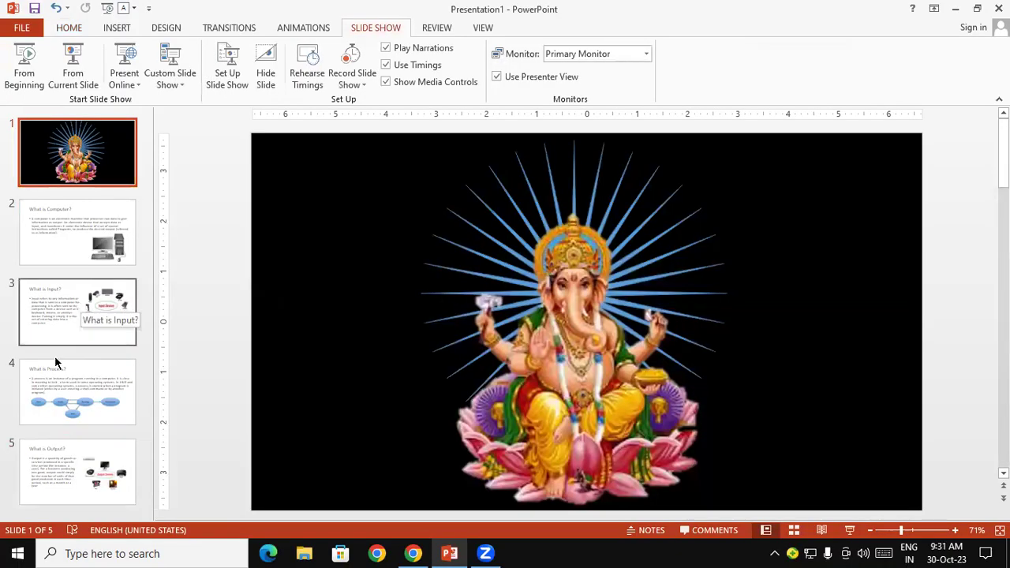
Preview from What is Input? and again from the beginning, then select What is Process?
{"action": "left_click", "coordinate": [70, 331]}
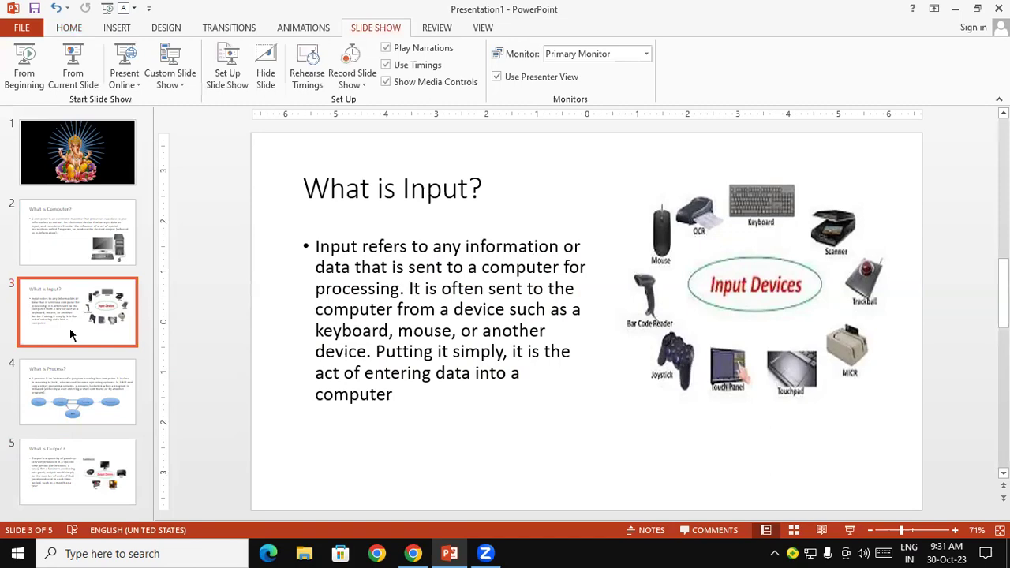
{"action": "key", "text": "shift+F5"}
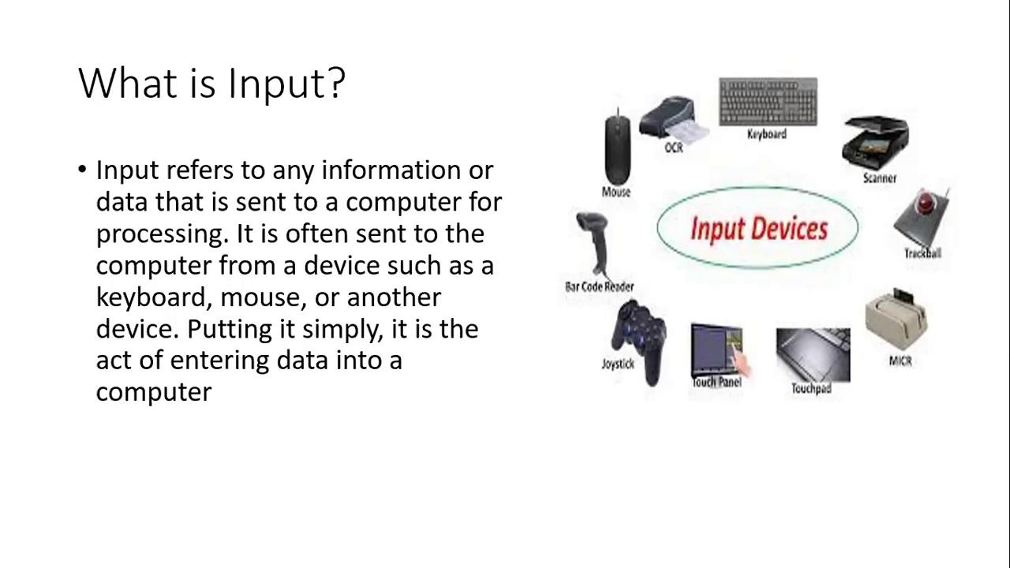
{"action": "key", "text": "Escape"}
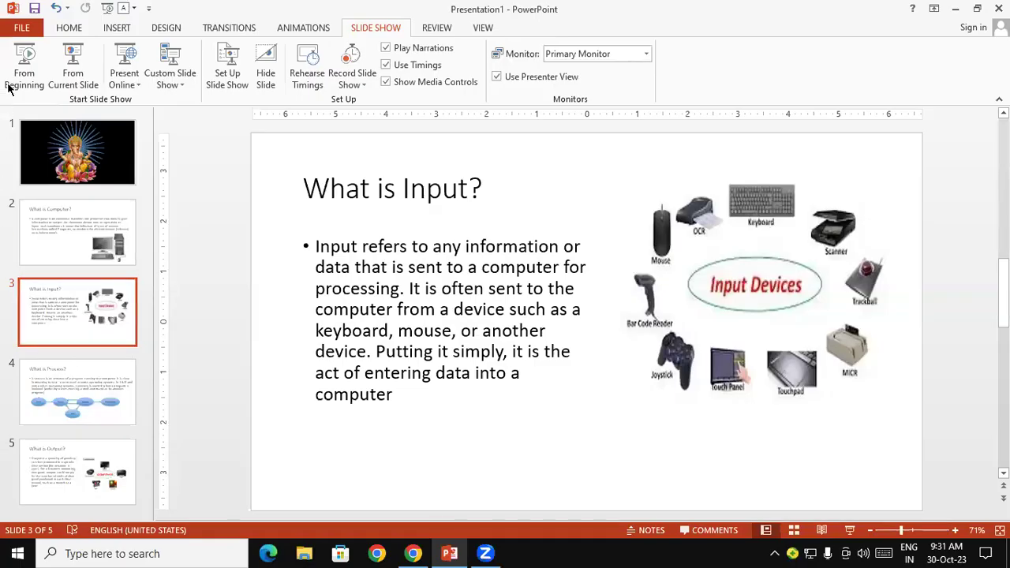
{"action": "left_click", "coordinate": [24, 61]}
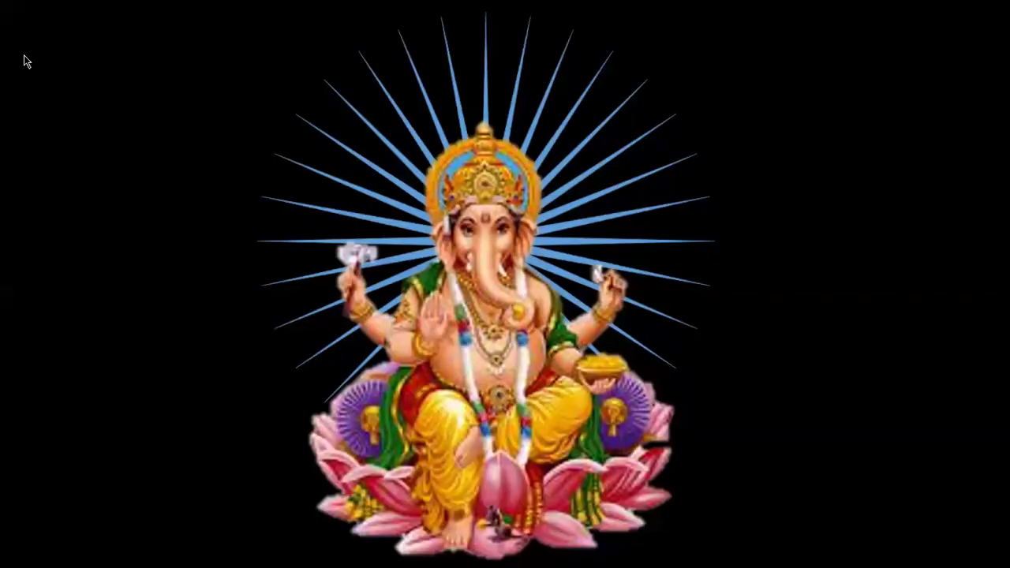
{"action": "key", "text": "Escape"}
{"action": "left_click", "coordinate": [61, 387]}
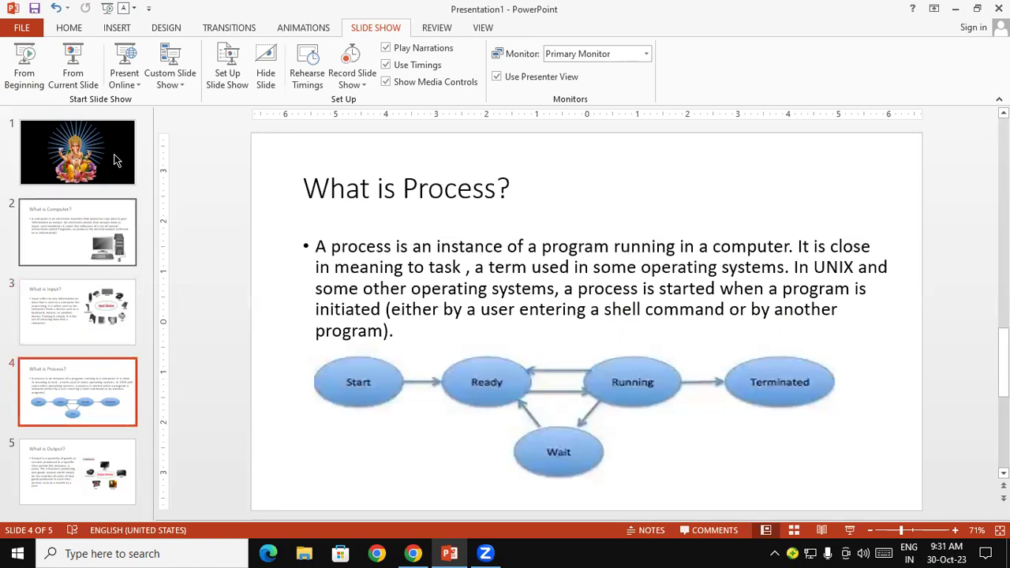
Play the show from the What is Process? slide, then end it
{"action": "left_click", "coordinate": [74, 90]}
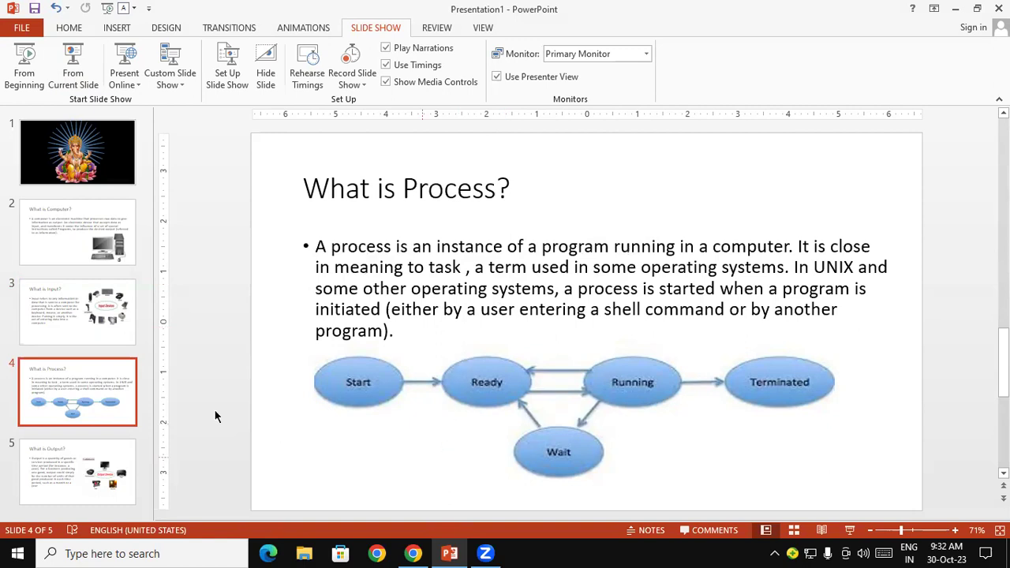
{"action": "left_click", "coordinate": [71, 57]}
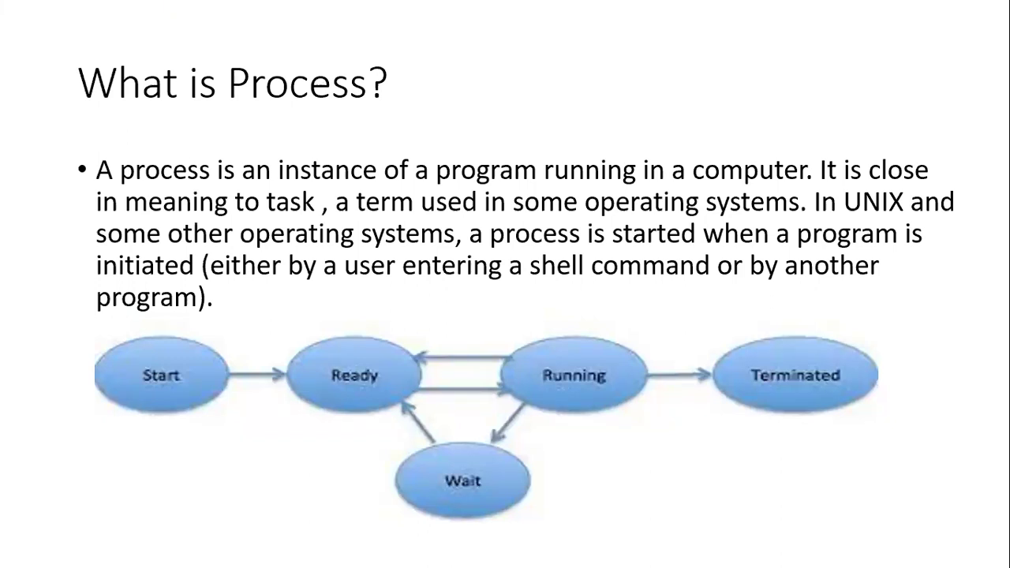
{"action": "key", "text": "Escape"}
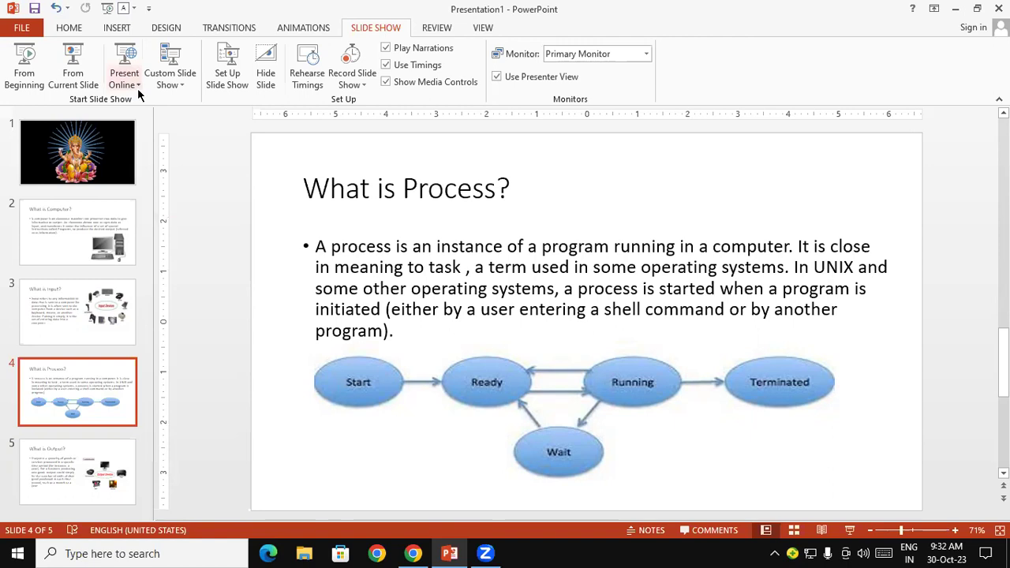
Check the custom show list, then browse slides 2, 4 and 5, ending on What is Output?
{"action": "left_click", "coordinate": [175, 62]}
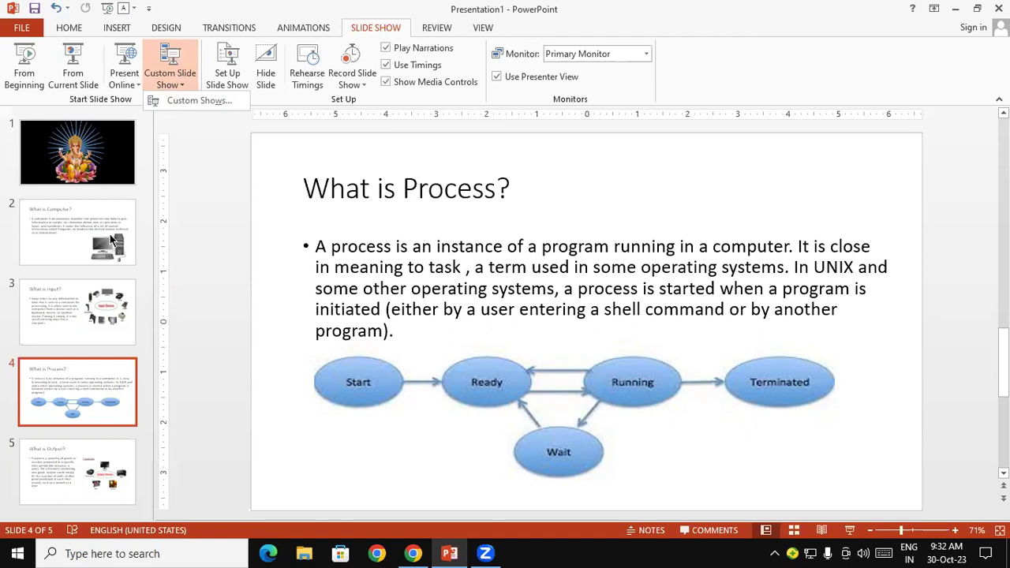
{"action": "left_click", "coordinate": [109, 236]}
{"action": "left_click", "coordinate": [108, 235]}
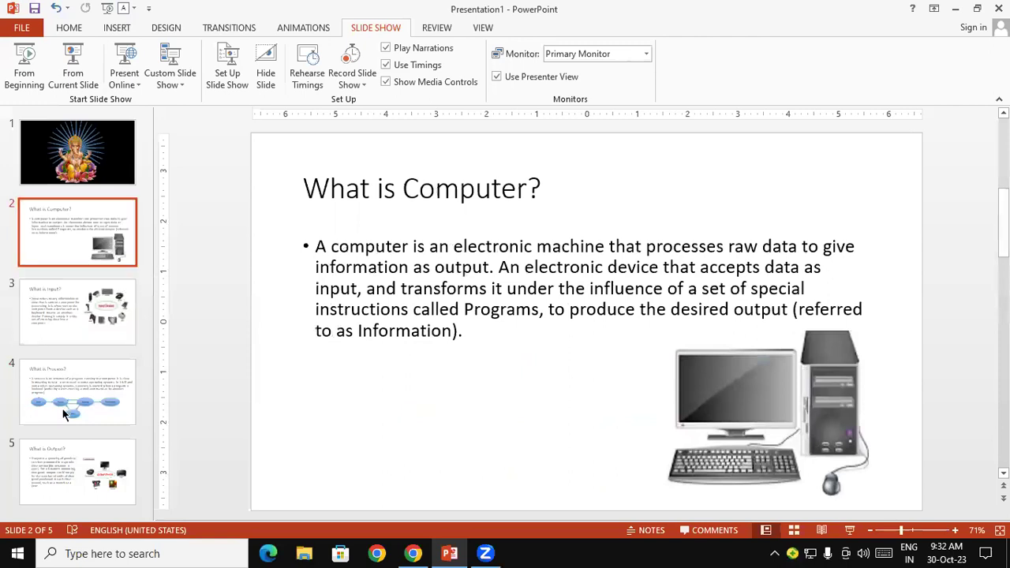
{"action": "left_click", "coordinate": [100, 392]}
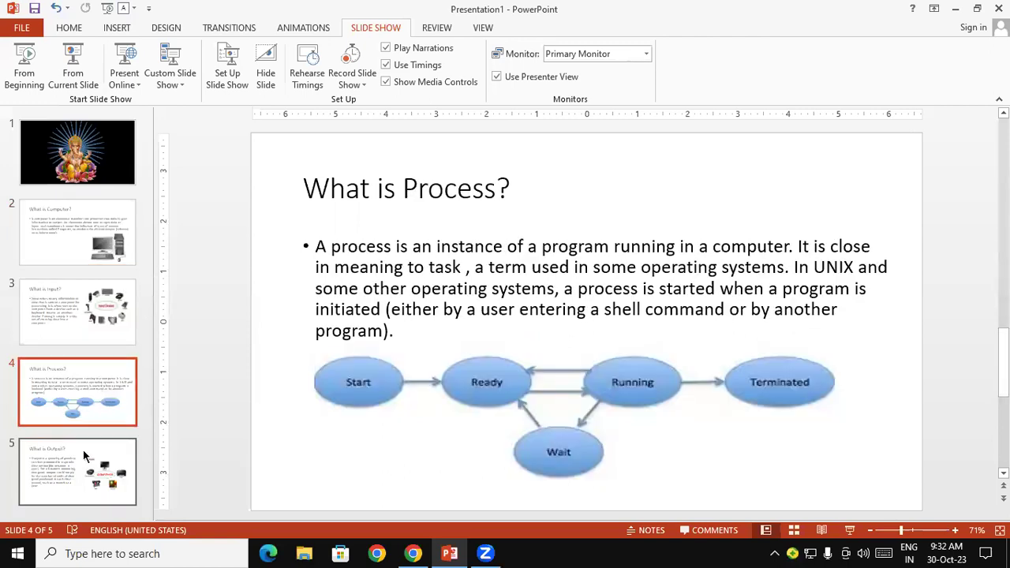
{"action": "left_click", "coordinate": [83, 449]}
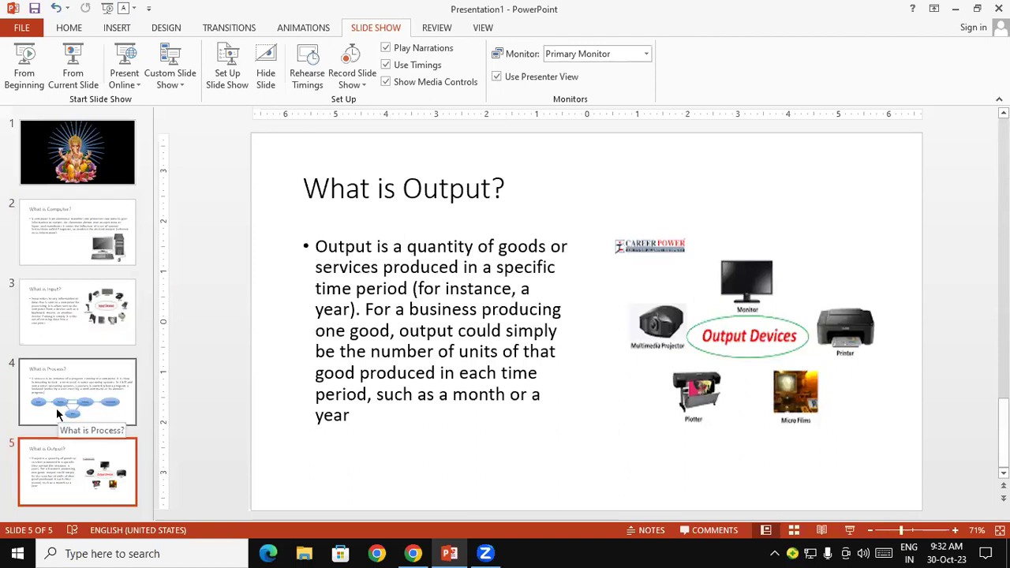
{"action": "left_click", "coordinate": [44, 513]}
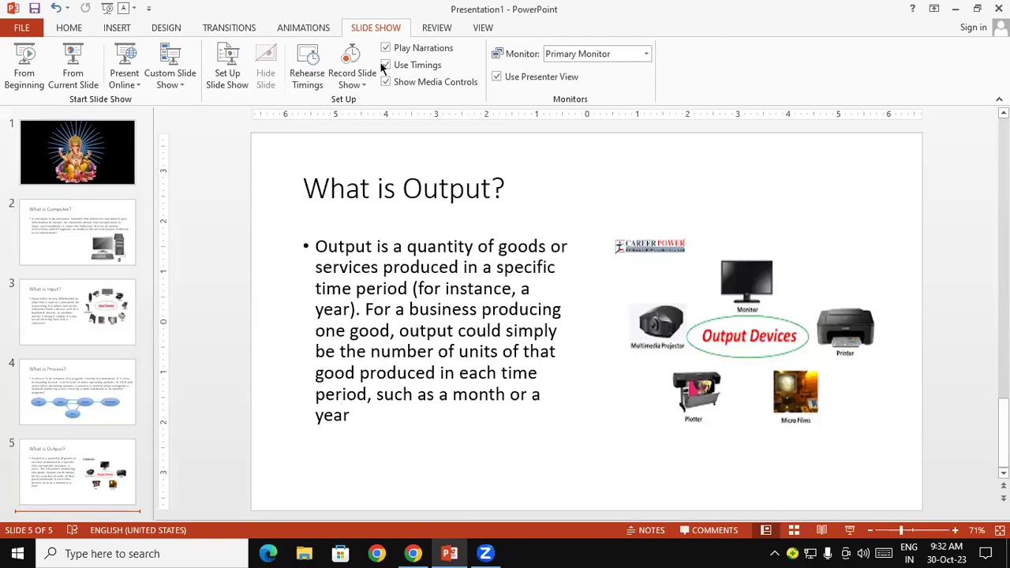
Merge in the COMPUTER SYSTEM presentation via Review > Compare, review its revisions, and start the show
{"action": "left_click", "coordinate": [437, 30]}
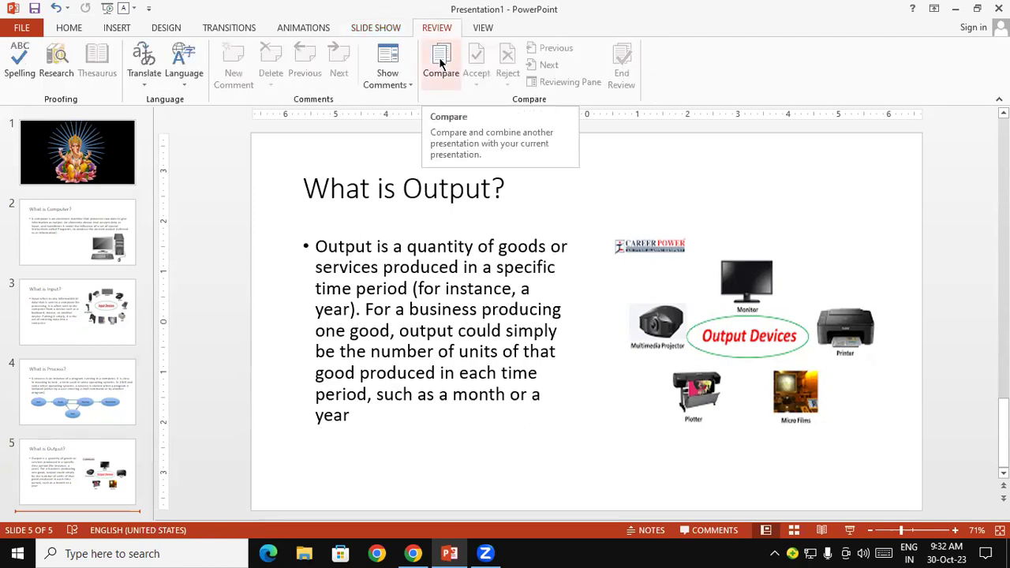
{"action": "left_click", "coordinate": [440, 63]}
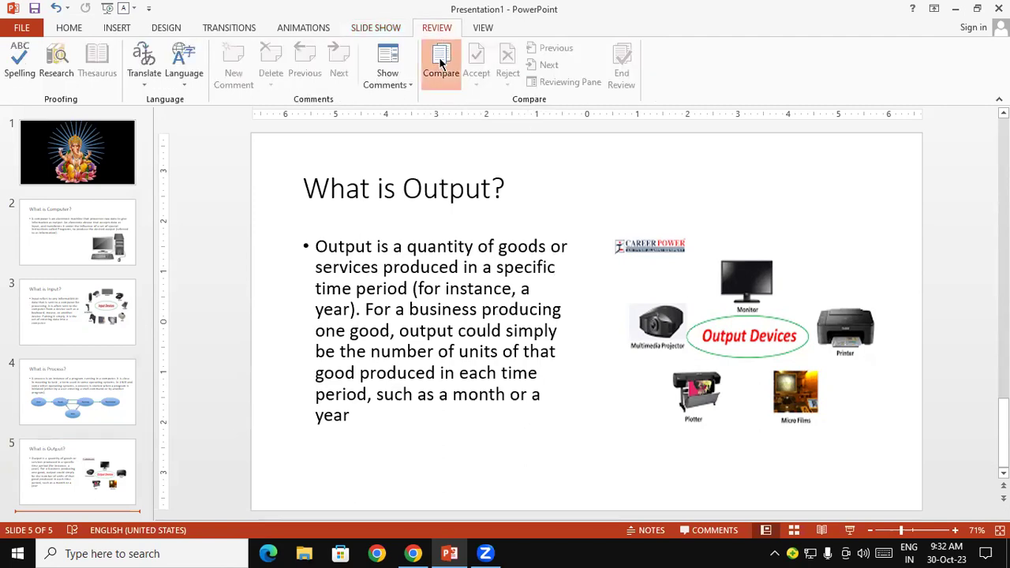
{"action": "double_click", "coordinate": [260, 216]}
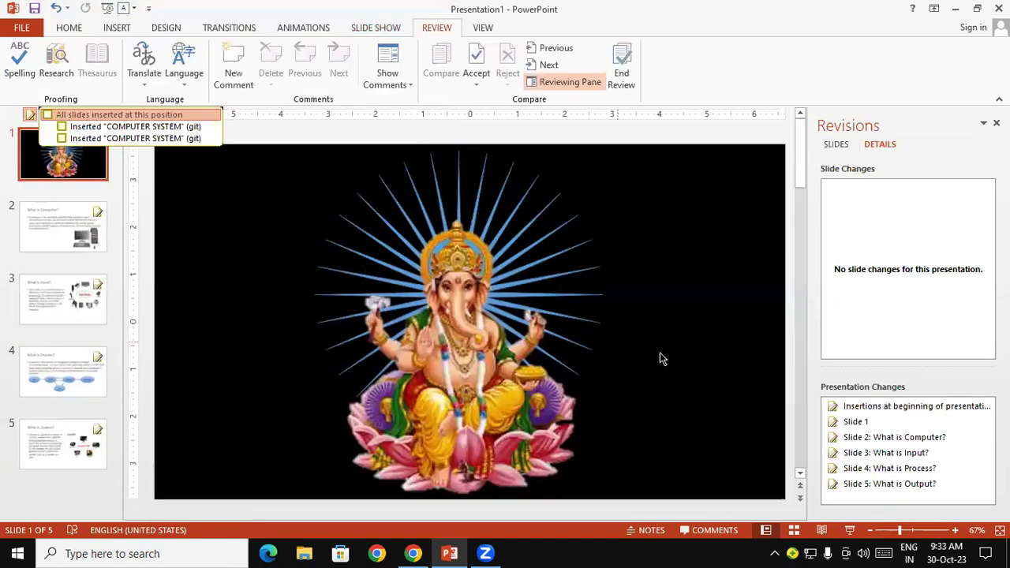
{"action": "left_click", "coordinate": [849, 421]}
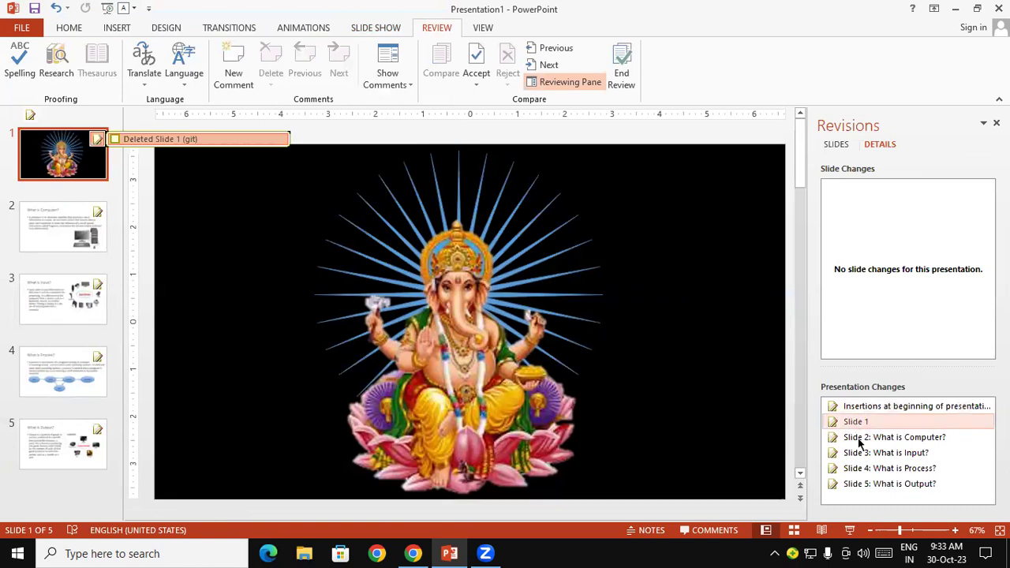
{"action": "left_click", "coordinate": [859, 440]}
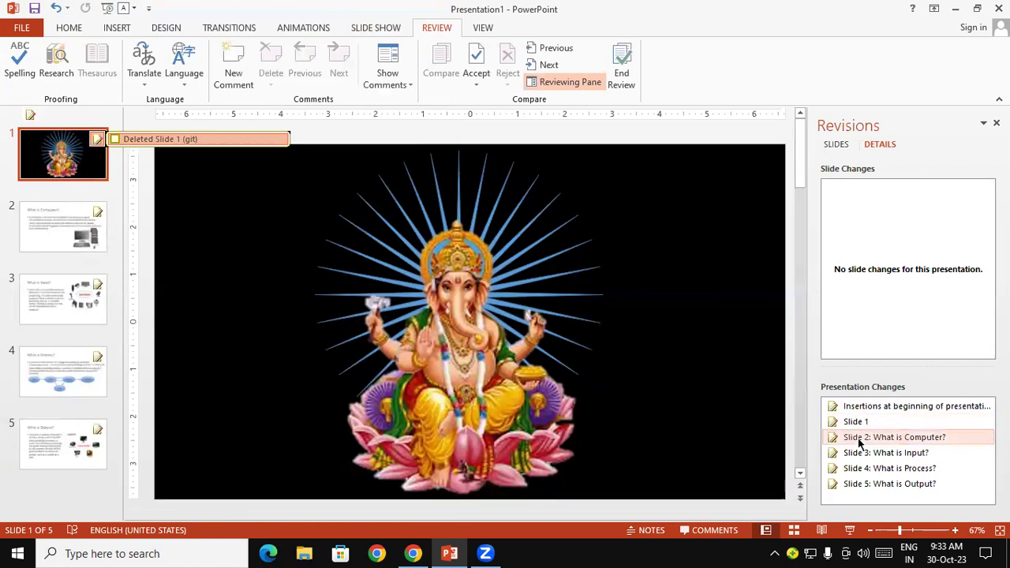
{"action": "left_click", "coordinate": [505, 284]}
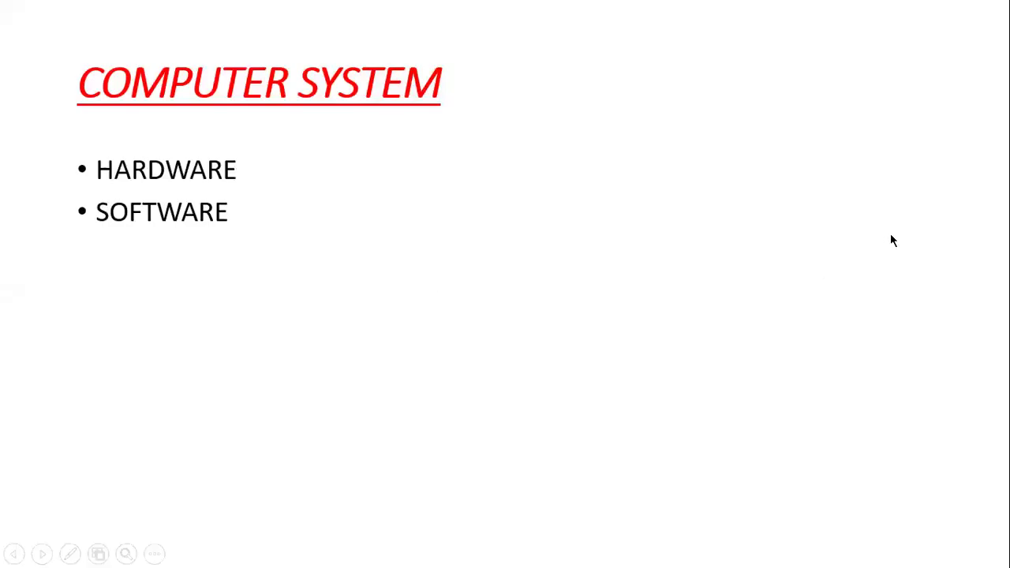
Advance the show from What is Computer? to What is Process?, then end it
{"action": "left_click", "coordinate": [892, 239]}
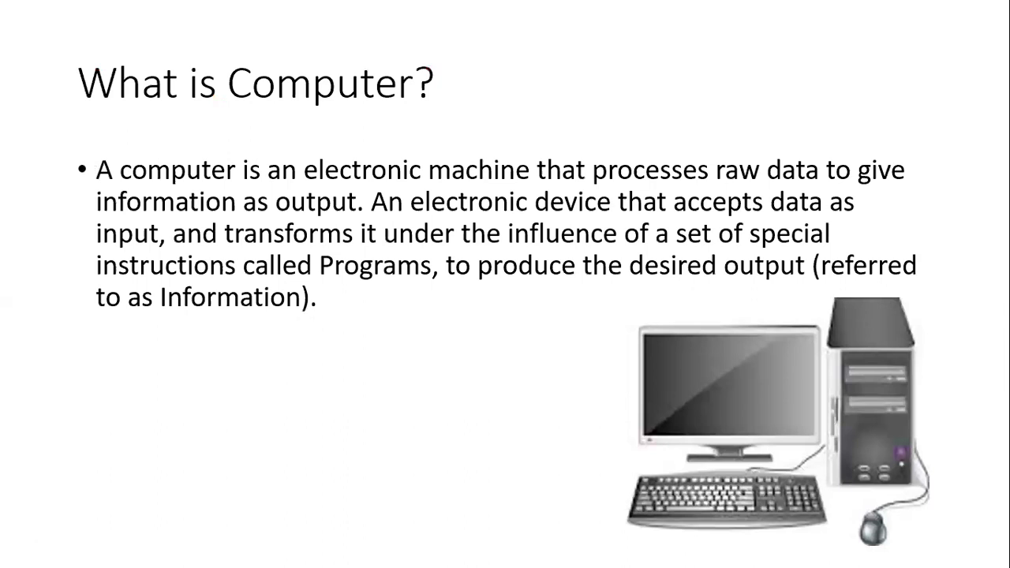
{"action": "key", "text": "Right"}
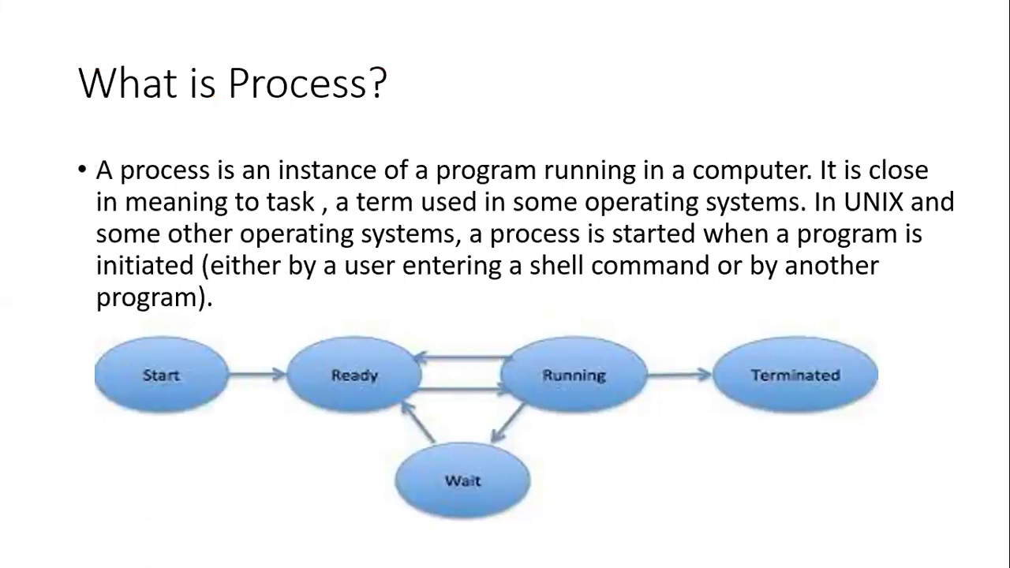
{"action": "key", "text": "Escape"}
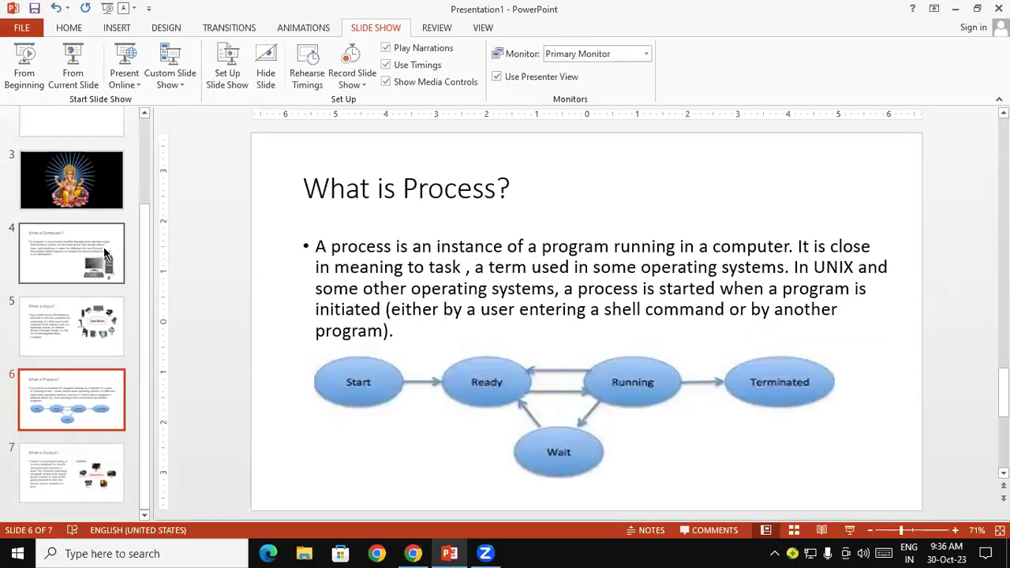
Select the COMPUTER SYSTEM and What is Computer? slides in the thumbnail pane
{"action": "scroll", "coordinate": [137, 128], "scroll_direction": "up", "scroll_amount": 3}
{"action": "scroll", "coordinate": [92, 138], "scroll_direction": "up", "scroll_amount": 1}
{"action": "left_click", "coordinate": [91, 138]}
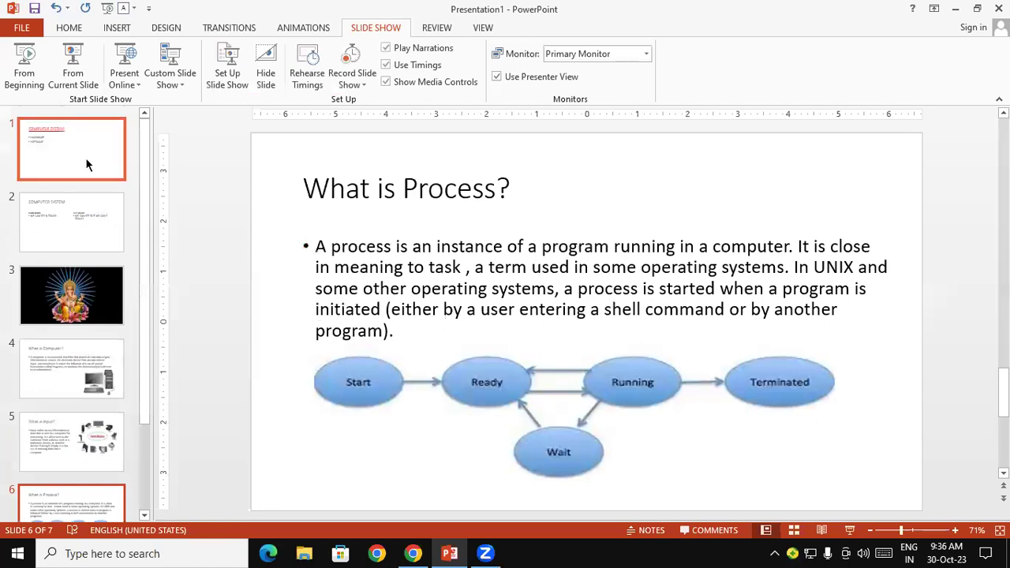
{"action": "left_click_drag", "start_coordinate": [51, 324], "coordinate": [55, 359]}
{"action": "left_click", "coordinate": [54, 359]}
{"action": "left_click", "coordinate": [57, 229], "text": "ctrl"}
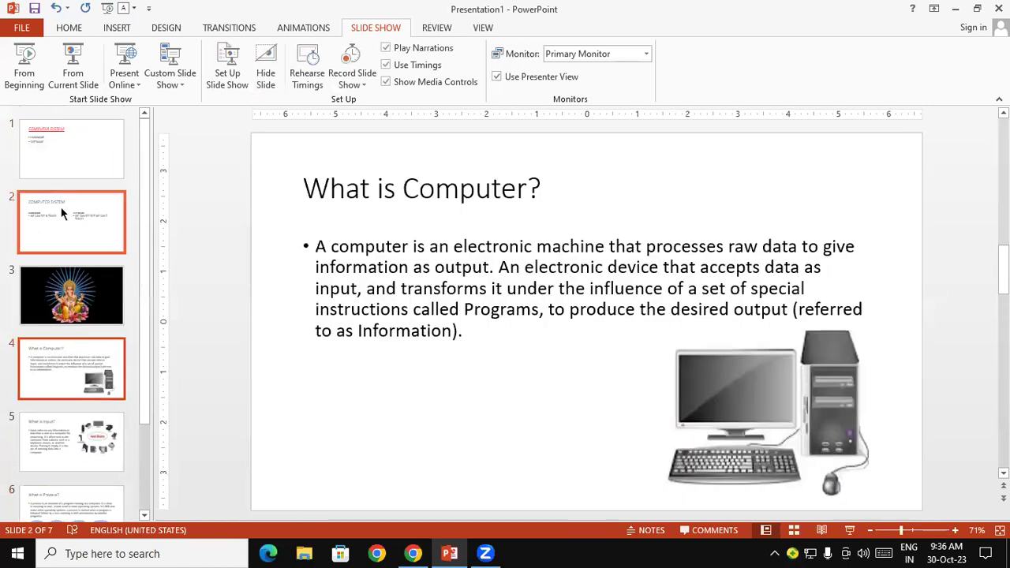
{"action": "left_click", "coordinate": [168, 71]}
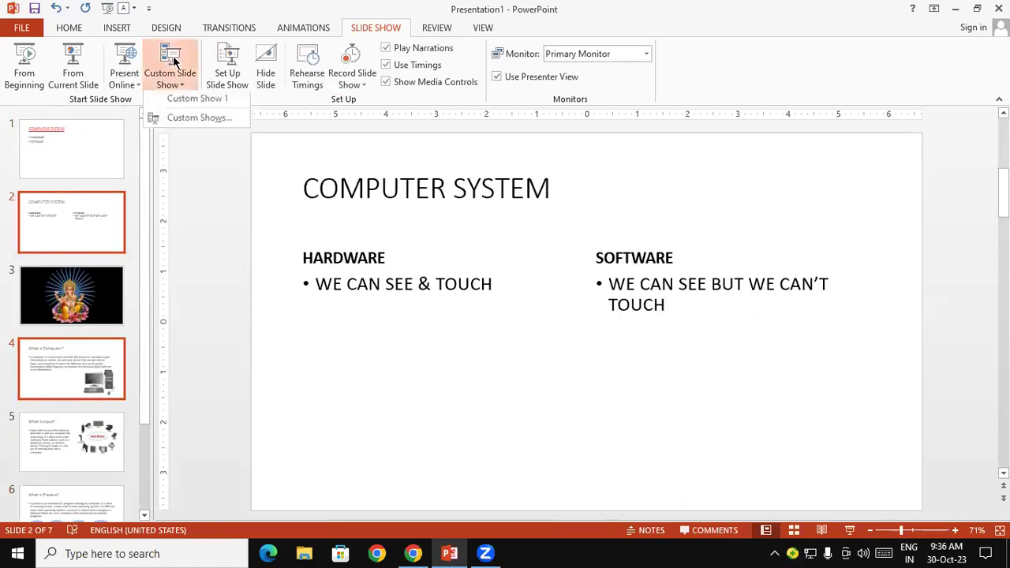
{"action": "left_click", "coordinate": [98, 155]}
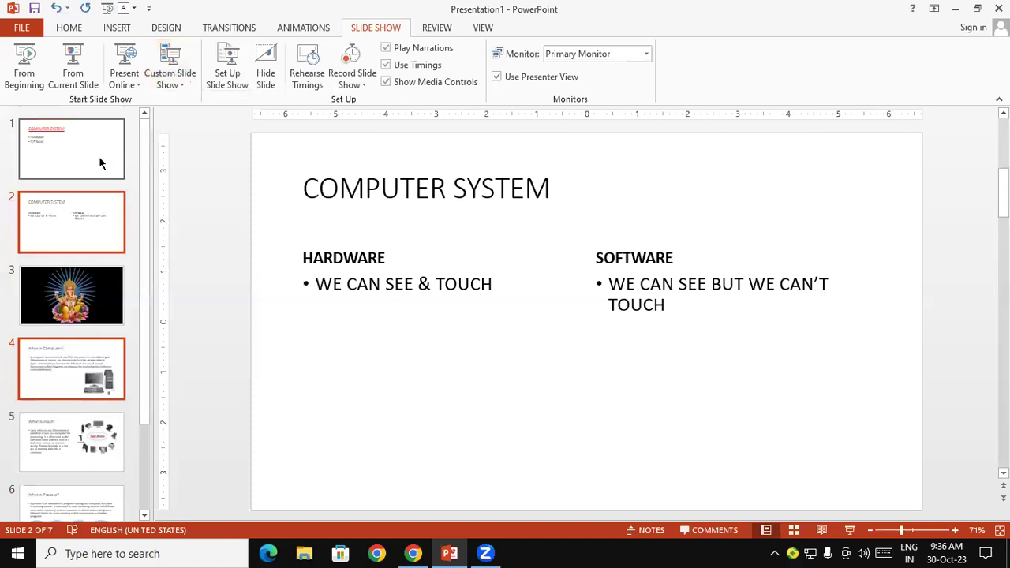
{"action": "left_click", "coordinate": [99, 155]}
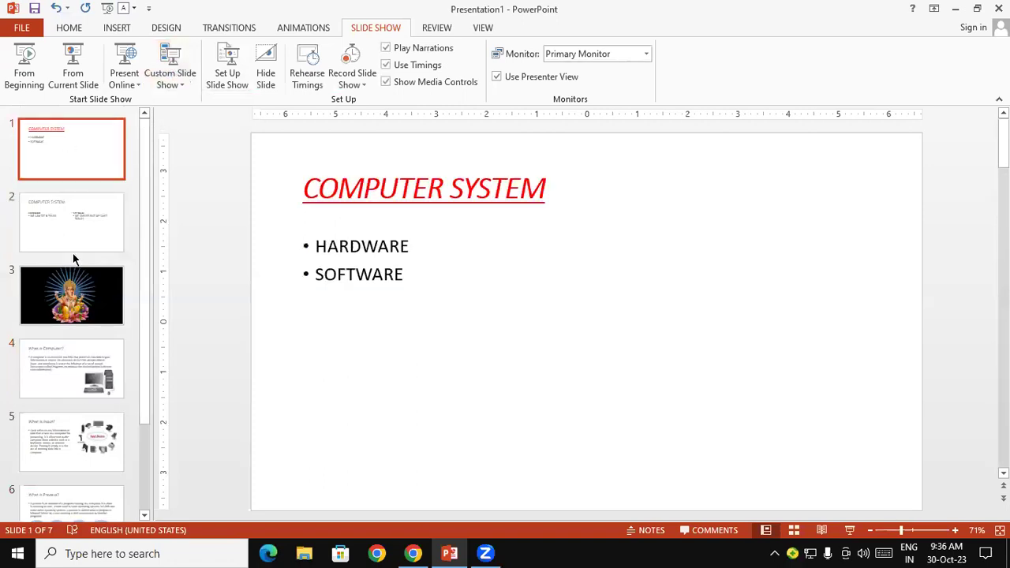
Remove Custom Show 1 in the Custom Shows dialog and close it
{"action": "left_click", "coordinate": [175, 87]}
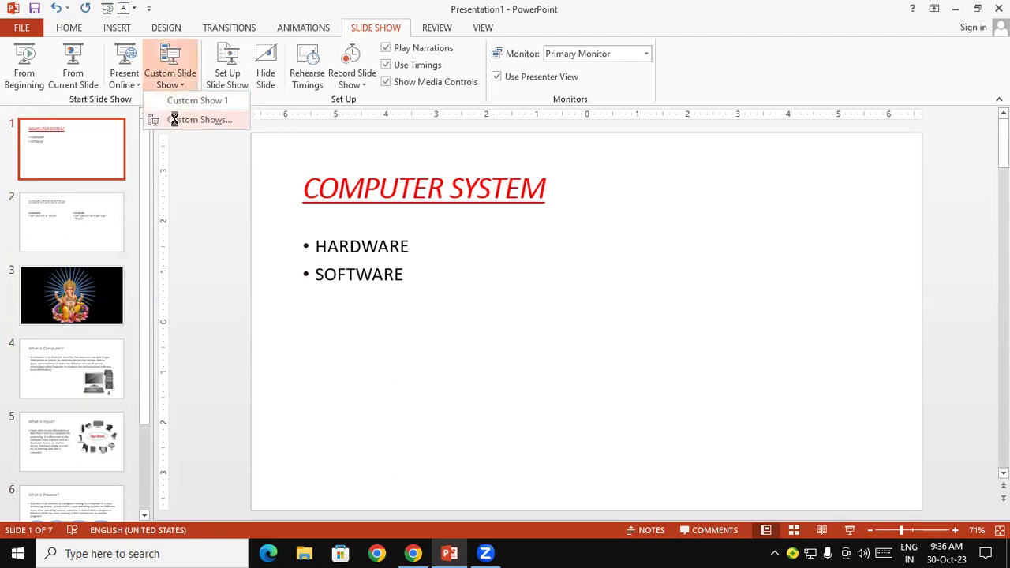
{"action": "left_click", "coordinate": [174, 119]}
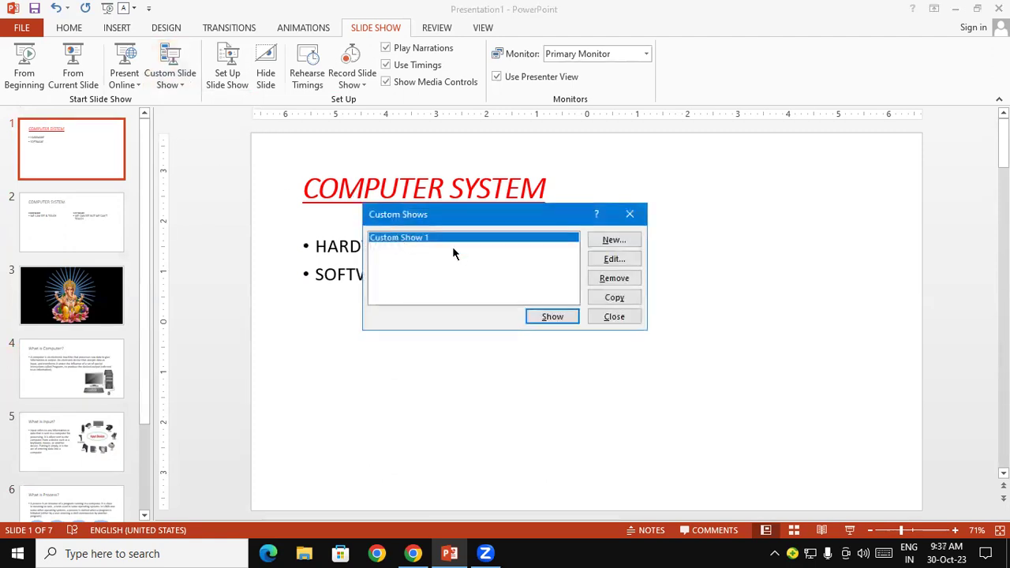
{"action": "left_click", "coordinate": [609, 281]}
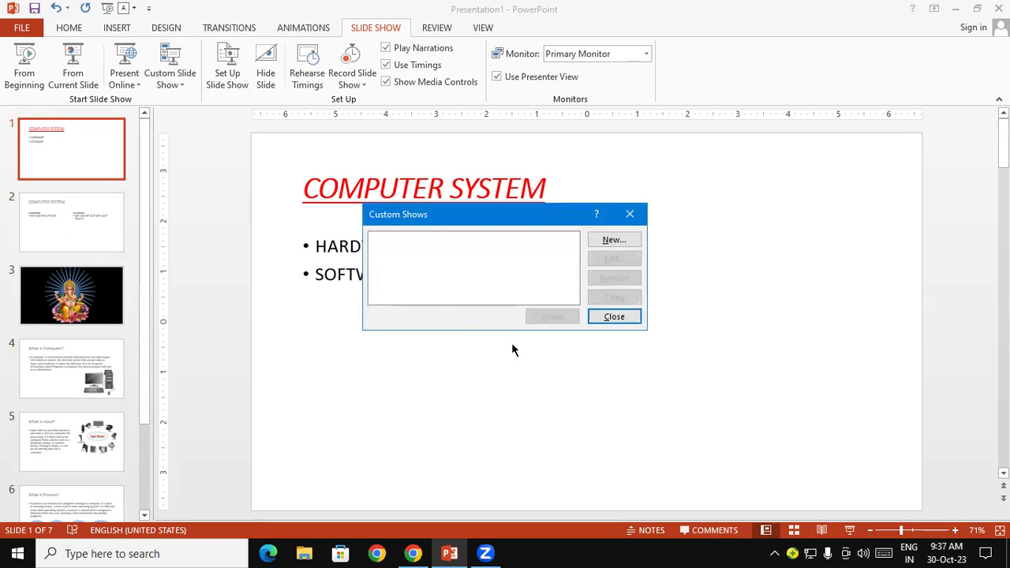
{"action": "left_click", "coordinate": [629, 215]}
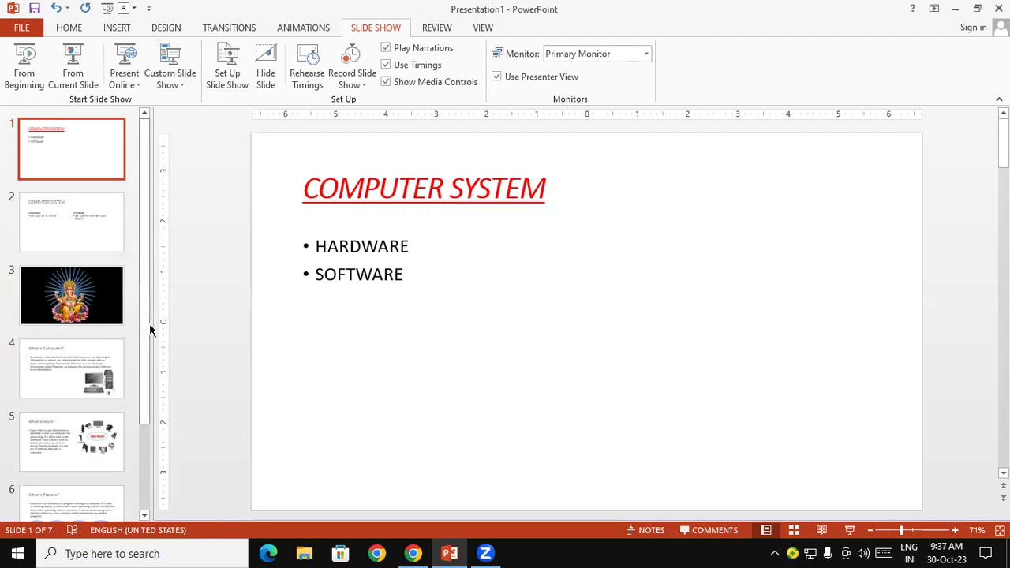
{"action": "left_click_drag", "start_coordinate": [151, 330], "coordinate": [151, 400]}
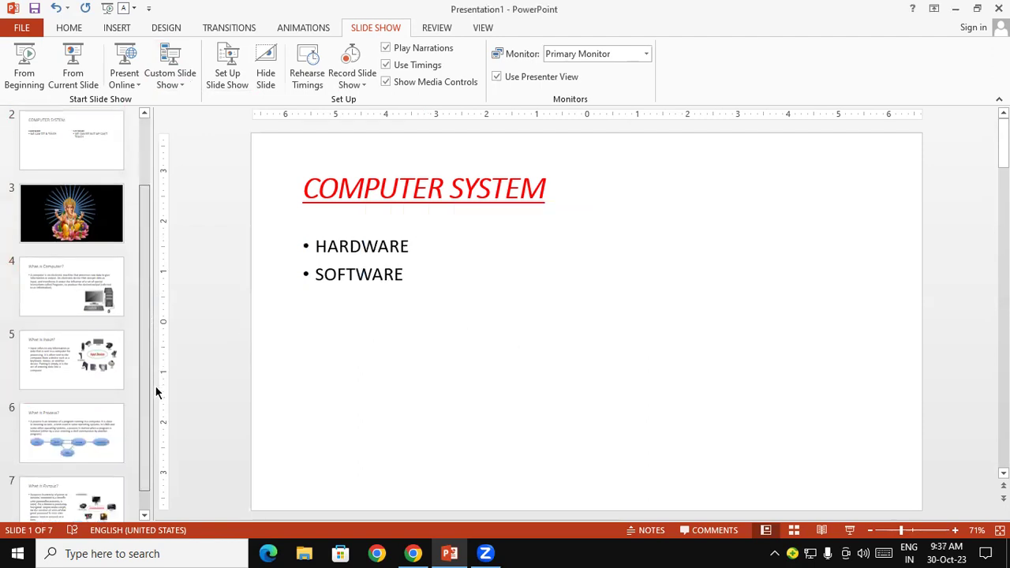
Add a slide titled 'Mouse' after What is Input?, then switch to the browser
{"action": "left_click", "coordinate": [93, 347]}
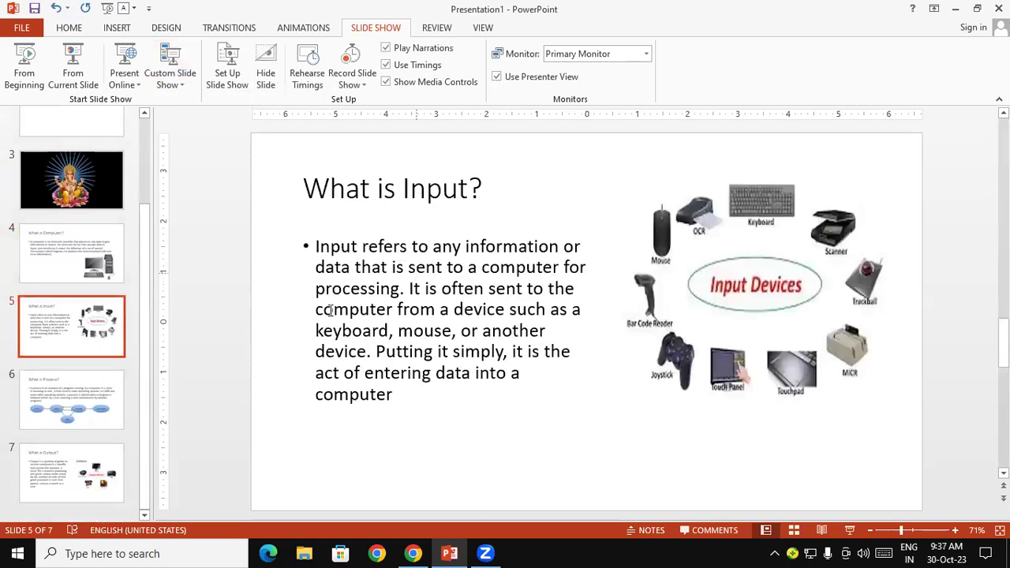
{"action": "left_click_drag", "start_coordinate": [100, 355], "coordinate": [97, 370]}
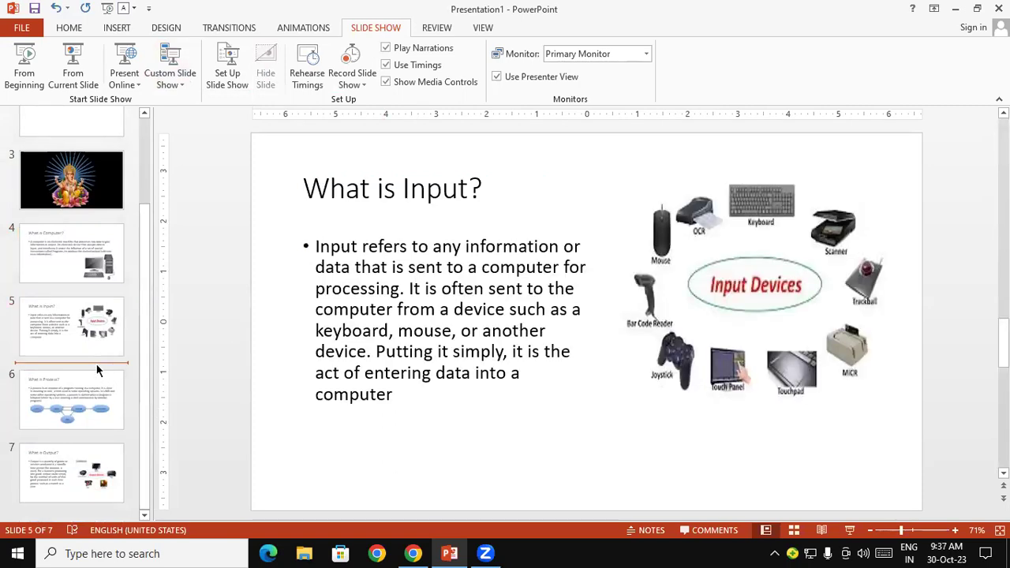
{"action": "key", "text": "Return"}
{"action": "left_click", "coordinate": [358, 203]}
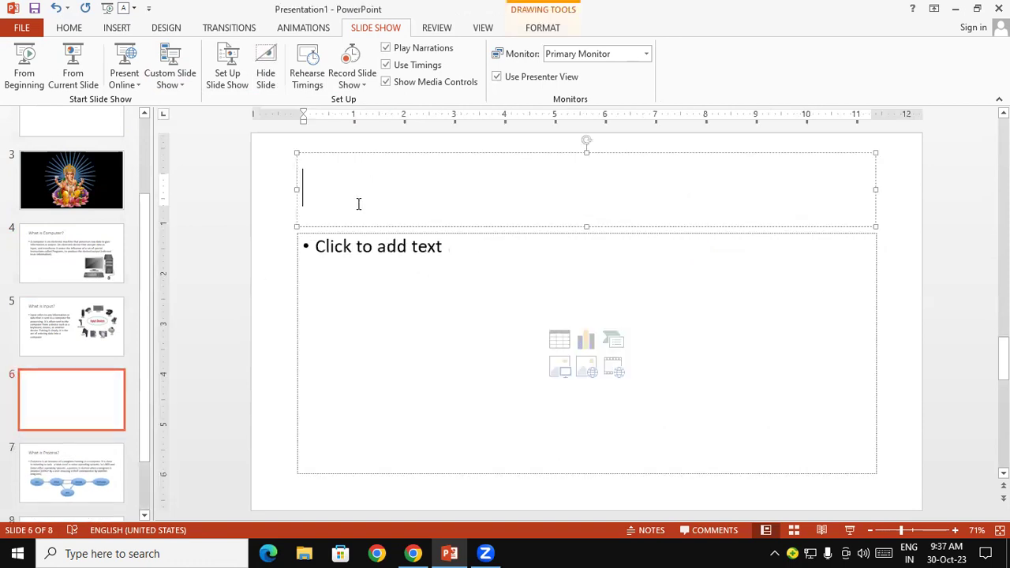
{"action": "type", "text": "Mouse"}
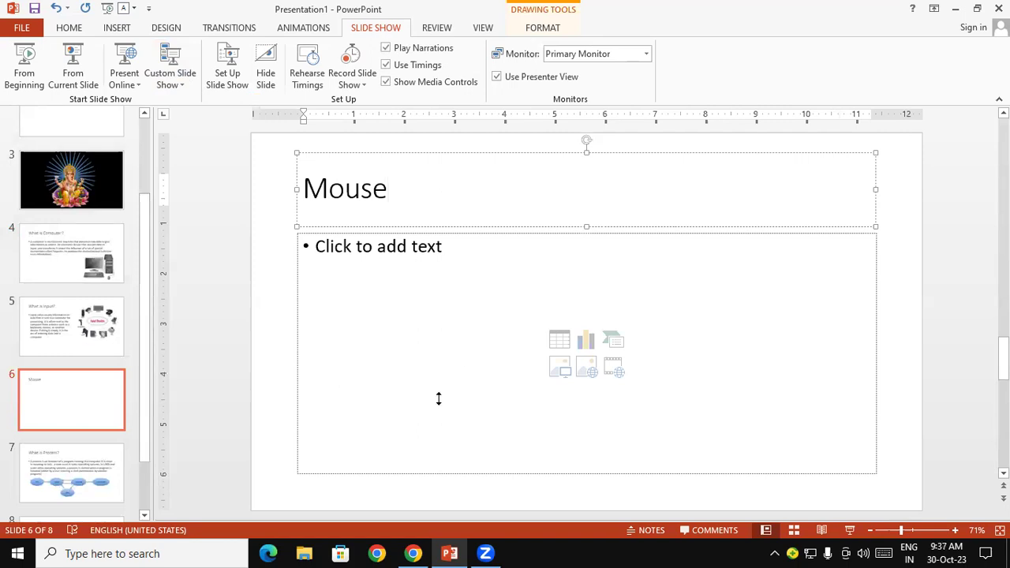
{"action": "key", "text": "alt+Tab"}
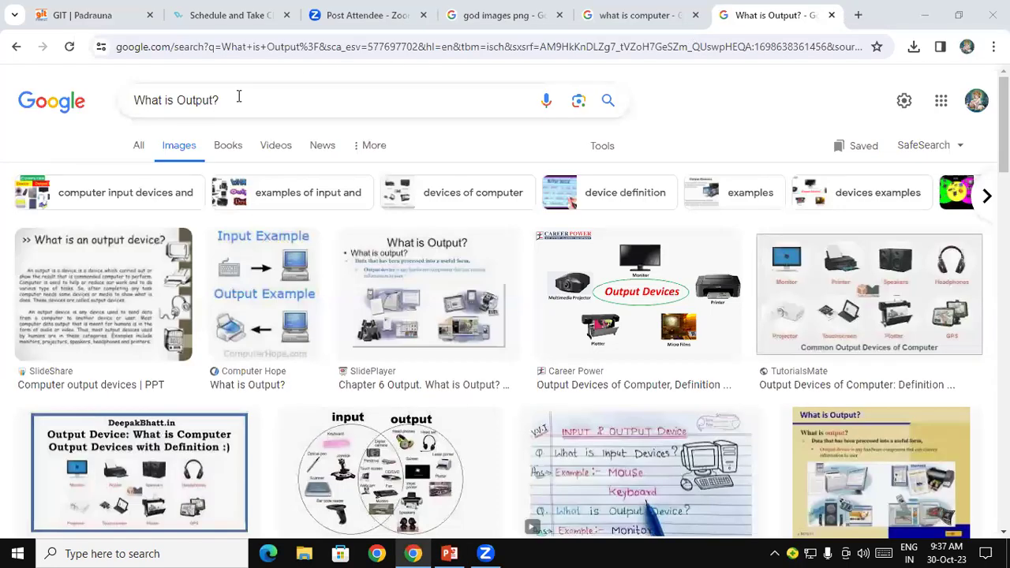
Search Google for 'What is Mouse' and select its short-answer definition
{"action": "double_click", "coordinate": [206, 100]}
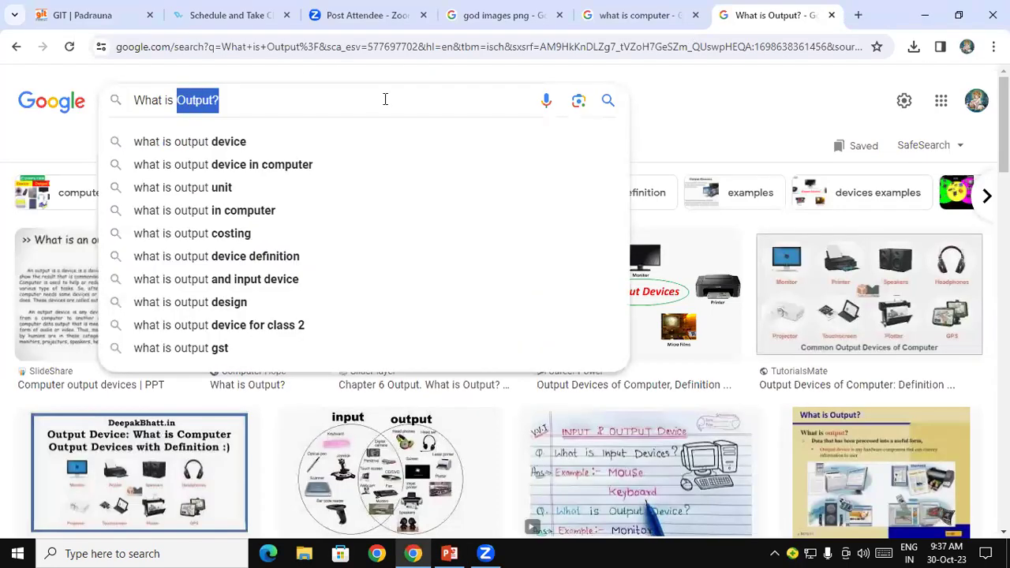
{"action": "type", "text": "Mouse"}
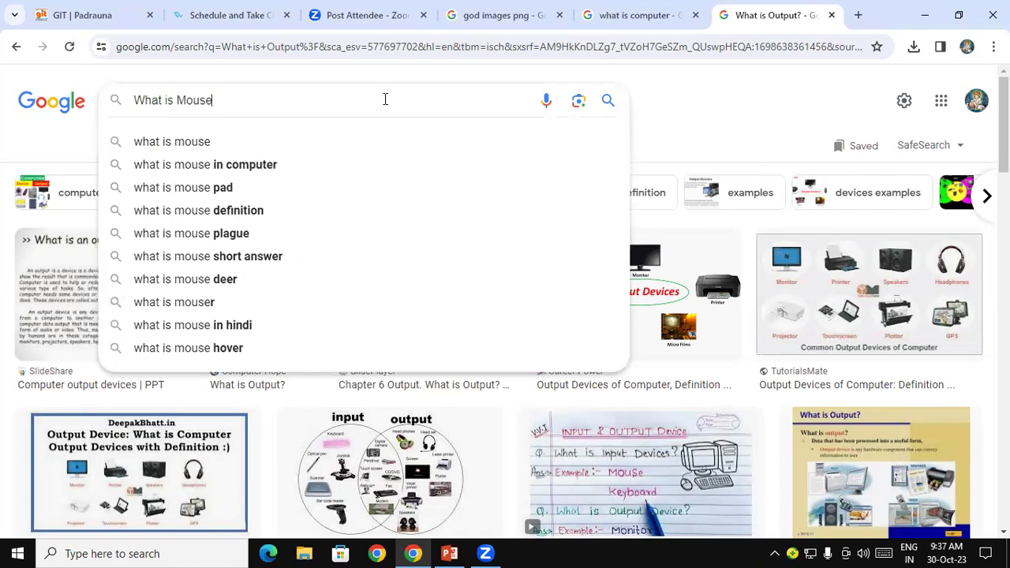
{"action": "key", "text": "Return"}
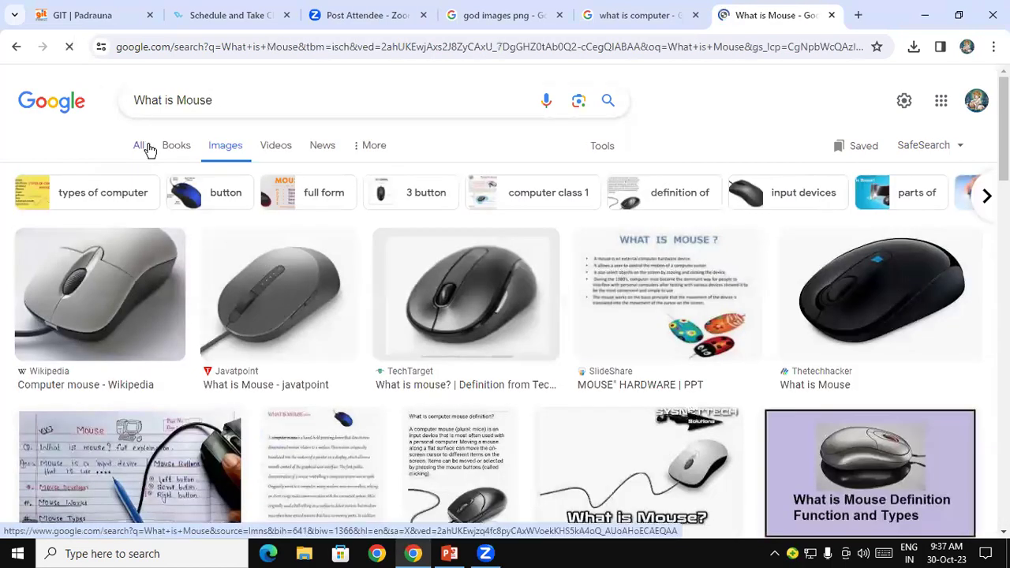
{"action": "left_click", "coordinate": [142, 146]}
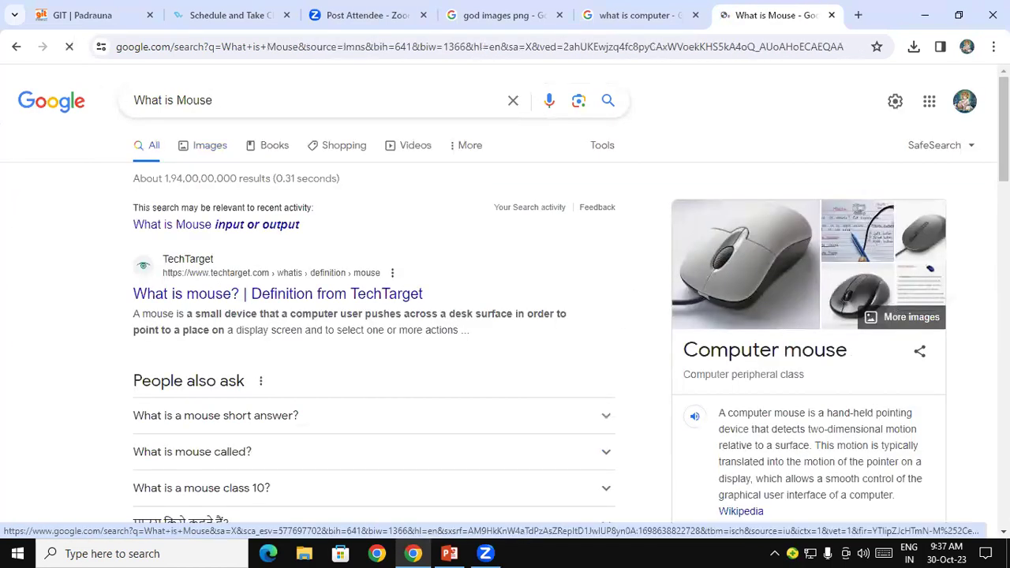
{"action": "scroll", "coordinate": [276, 269], "scroll_direction": "down", "scroll_amount": 2}
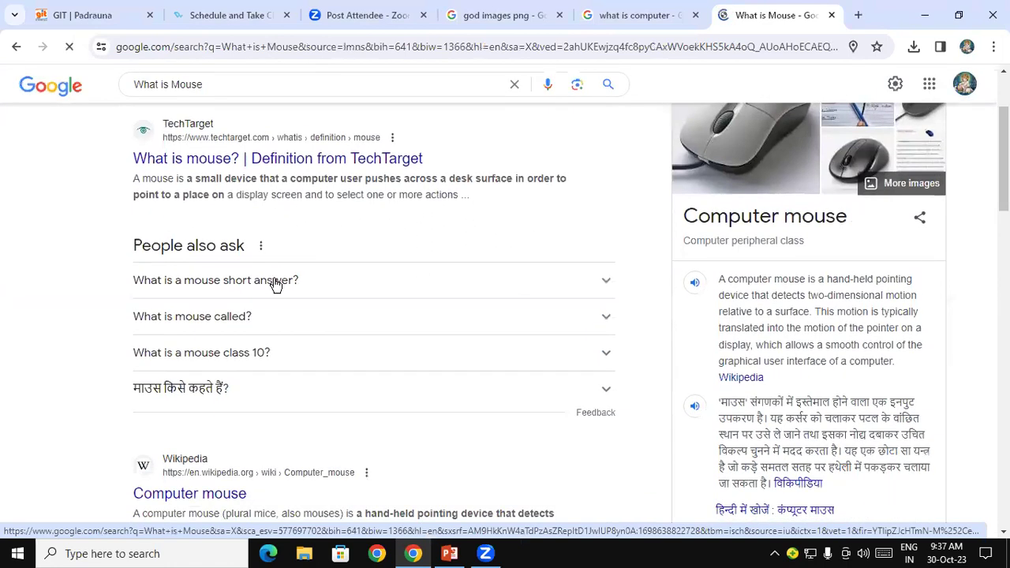
{"action": "left_click", "coordinate": [275, 285]}
{"action": "left_click_drag", "start_coordinate": [134, 306], "coordinate": [287, 400]}
{"action": "key", "text": "ctrl+c"}
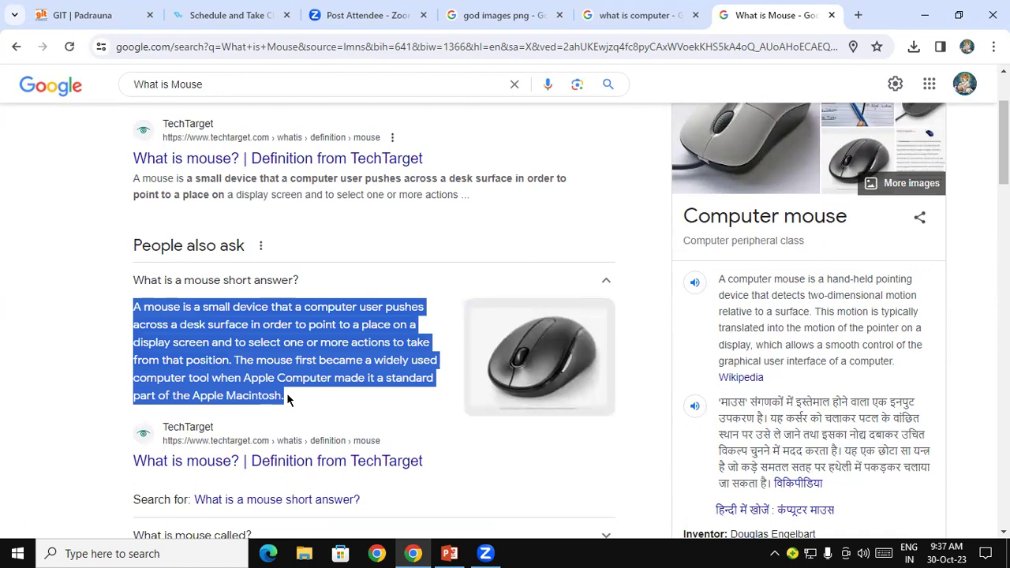
Paste the mouse definition into the Mouse slide's body text
{"action": "left_click", "coordinate": [449, 553]}
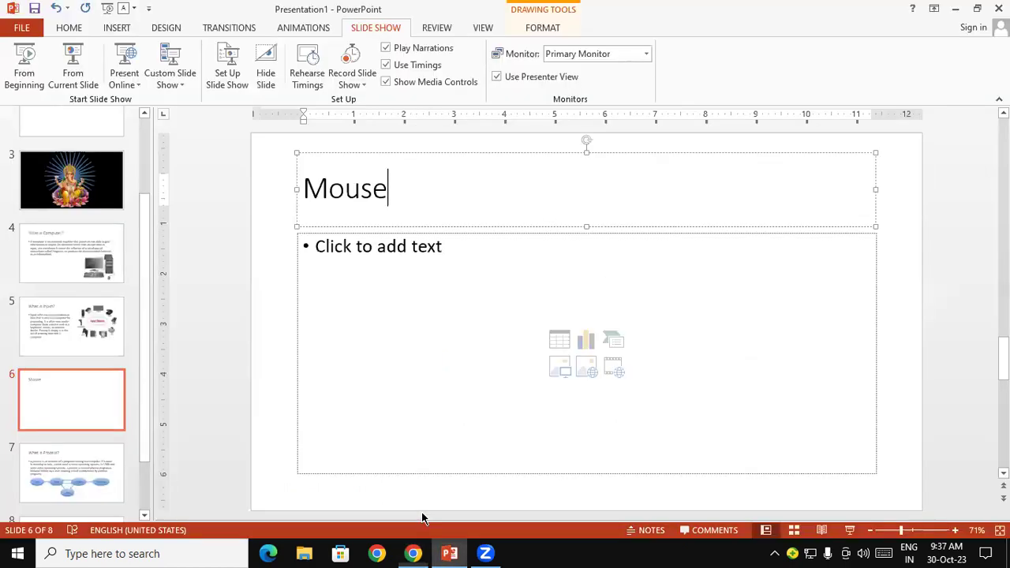
{"action": "left_click", "coordinate": [368, 260]}
{"action": "key", "text": "ctrl+v"}
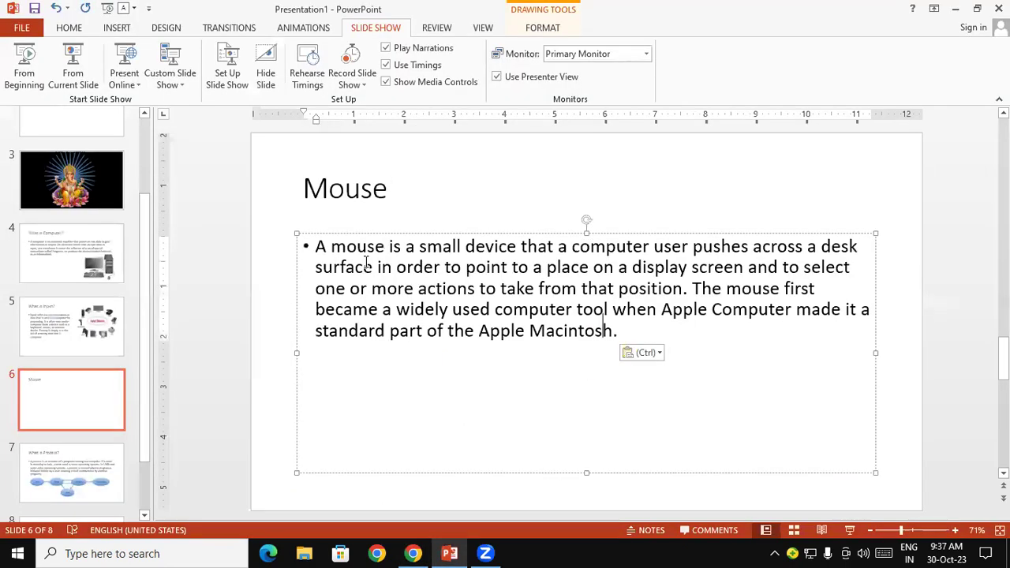
{"action": "left_click", "coordinate": [269, 257]}
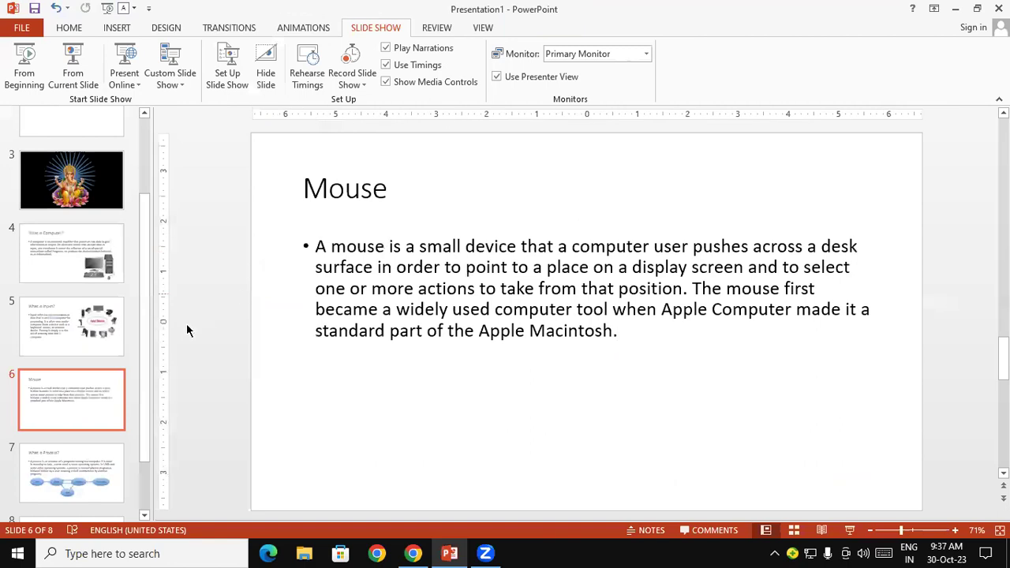
Add a new slide 7 titled 'Keyboard', then return to the browser
{"action": "scroll", "coordinate": [145, 321], "scroll_direction": "down", "scroll_amount": 2}
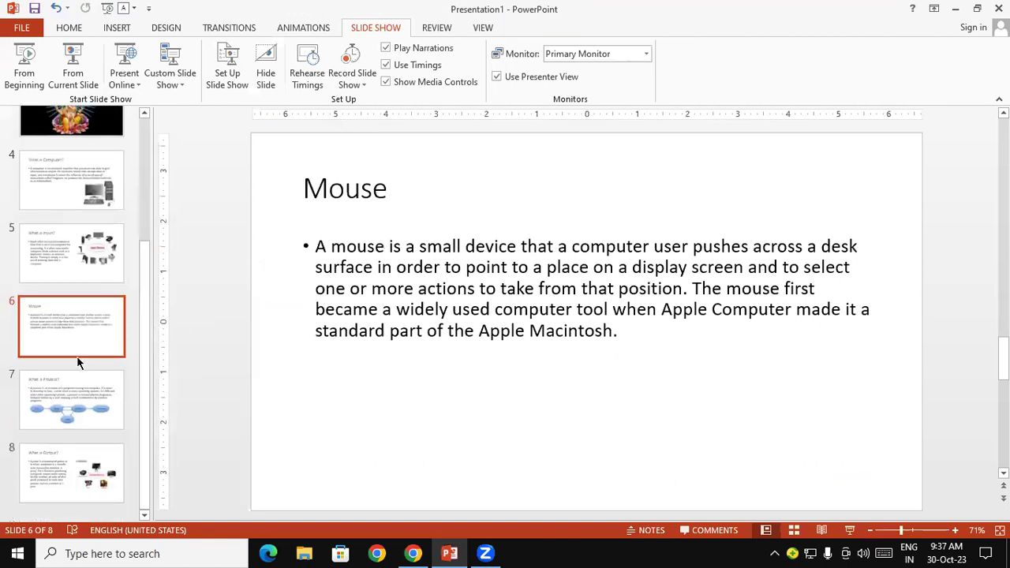
{"action": "left_click", "coordinate": [76, 357]}
{"action": "key", "text": "Return"}
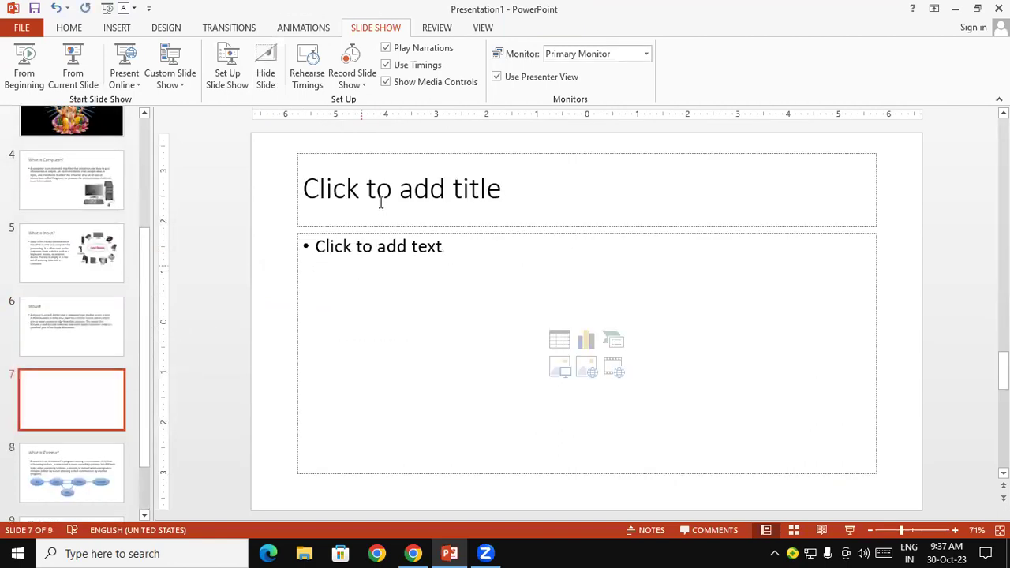
{"action": "left_click", "coordinate": [382, 198]}
{"action": "type", "text": "Ke"}
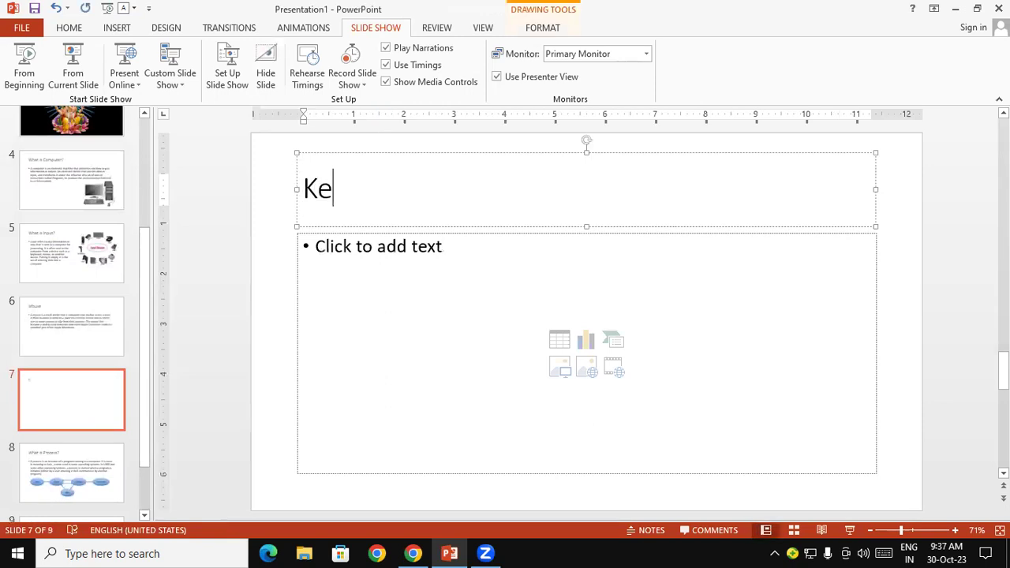
{"action": "type", "text": "yboard"}
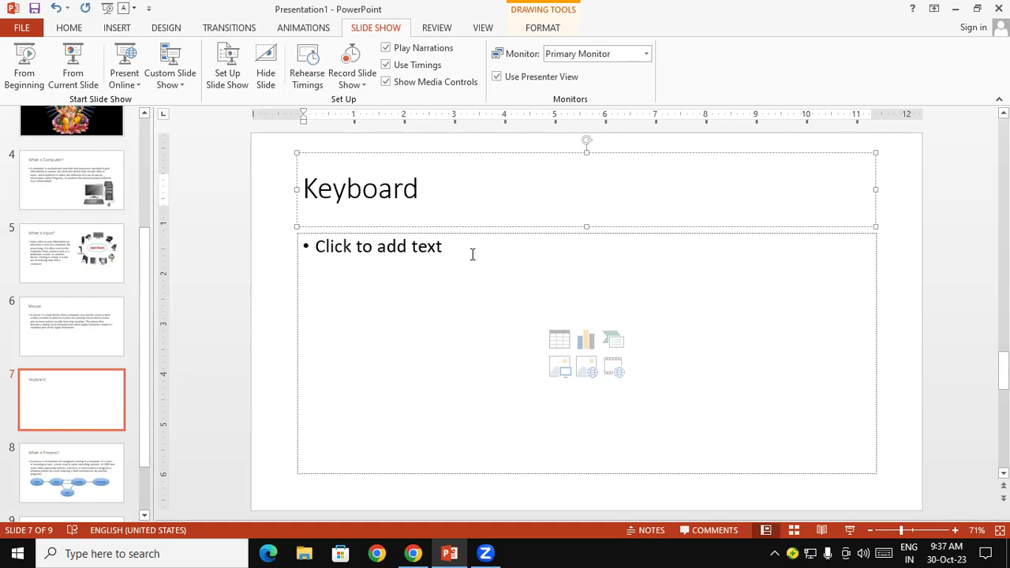
{"action": "left_click", "coordinate": [452, 251]}
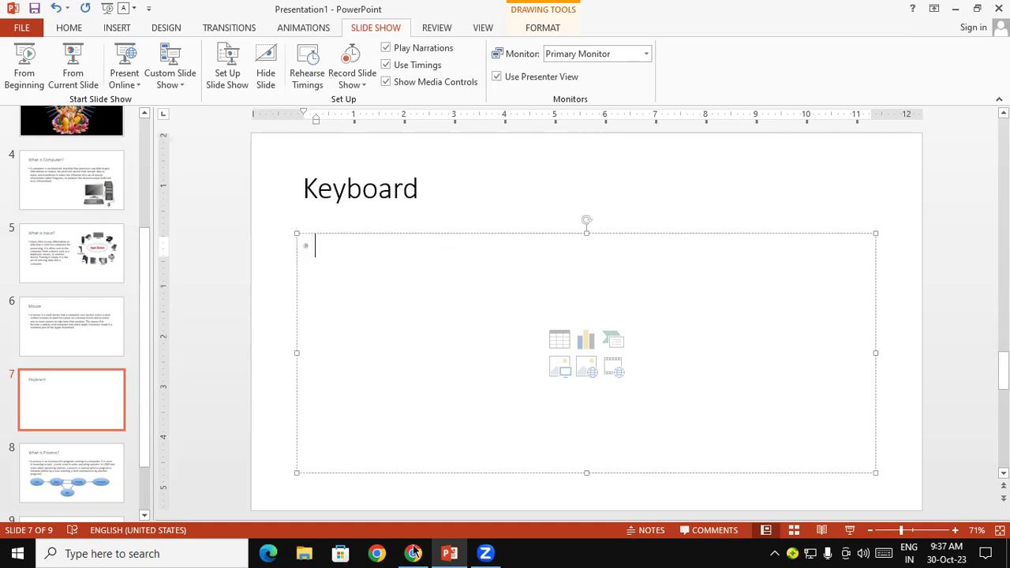
{"action": "left_click", "coordinate": [413, 553]}
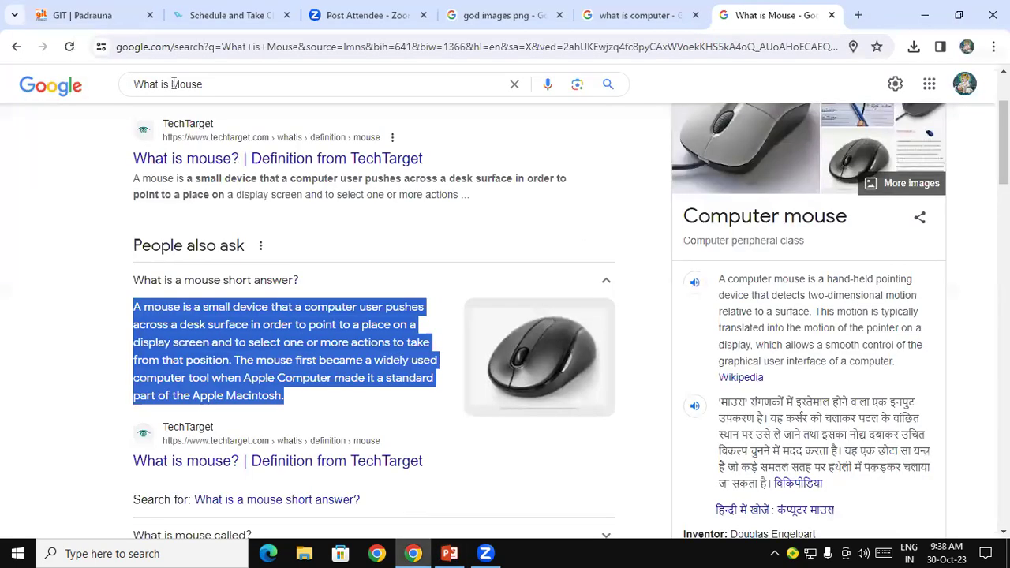
Search 'What is Keyboard' and paste its short-answer description into the Keyboard slide body
{"action": "double_click", "coordinate": [241, 84]}
{"action": "type", "text": "Key"}
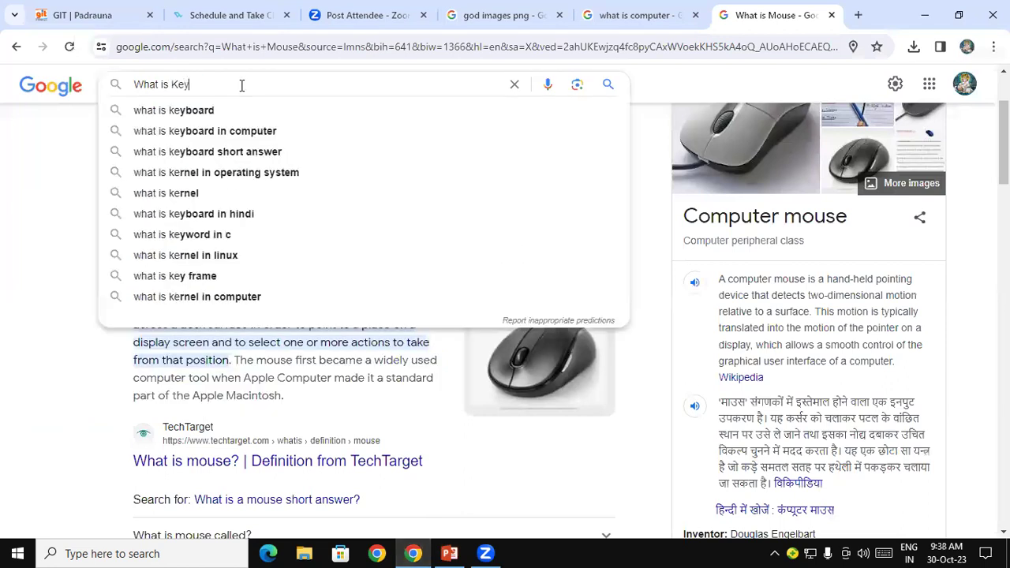
{"action": "type", "text": "board"}
{"action": "key", "text": "Return"}
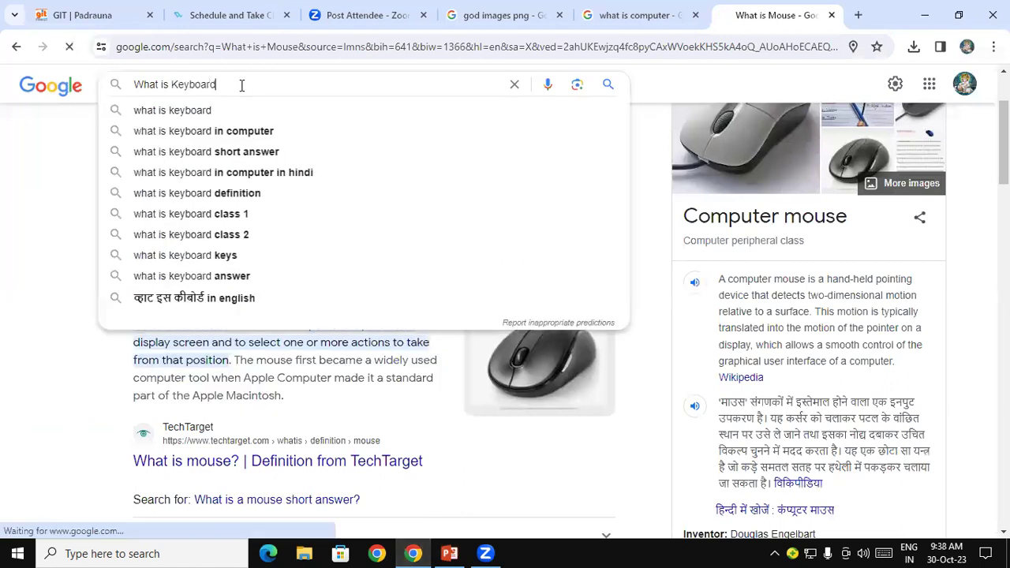
{"action": "scroll", "coordinate": [406, 275], "scroll_direction": "down", "scroll_amount": 2}
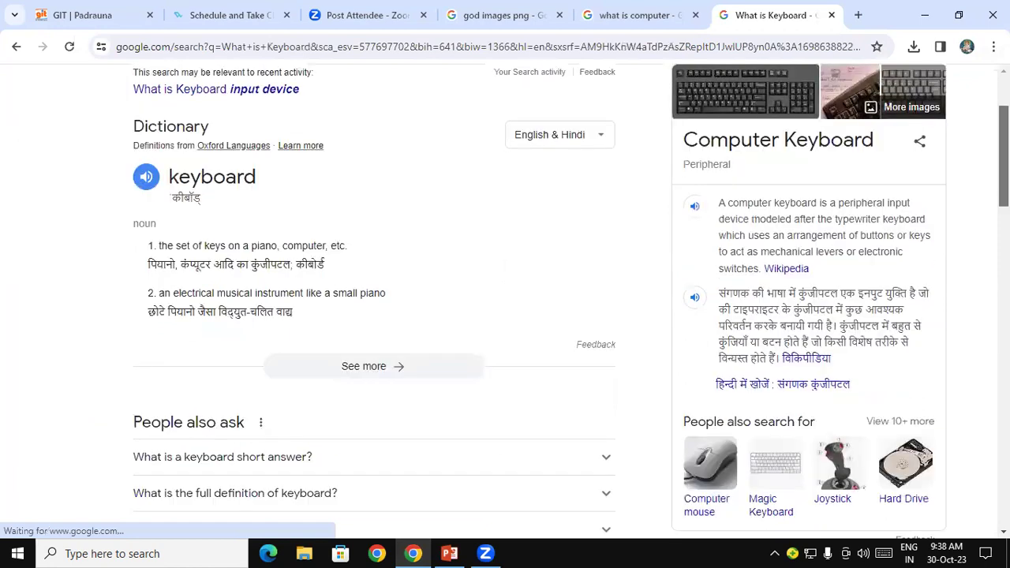
{"action": "scroll", "coordinate": [379, 237], "scroll_direction": "down", "scroll_amount": 3}
{"action": "left_click", "coordinate": [318, 203]}
{"action": "left_click_drag", "start_coordinate": [134, 227], "coordinate": [300, 315]}
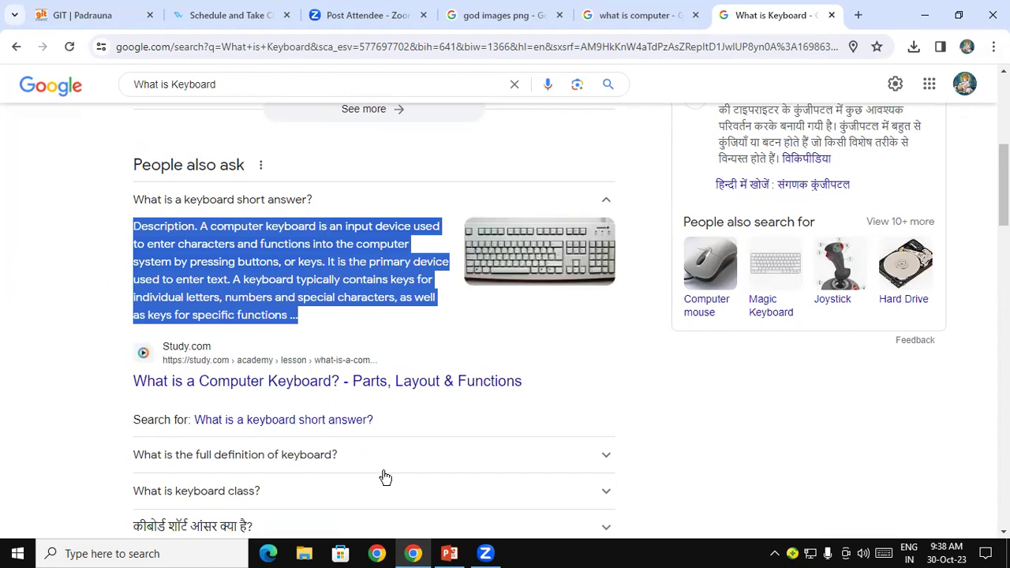
{"action": "key", "text": "alt+Tab"}
{"action": "key", "text": "ctrl+v"}
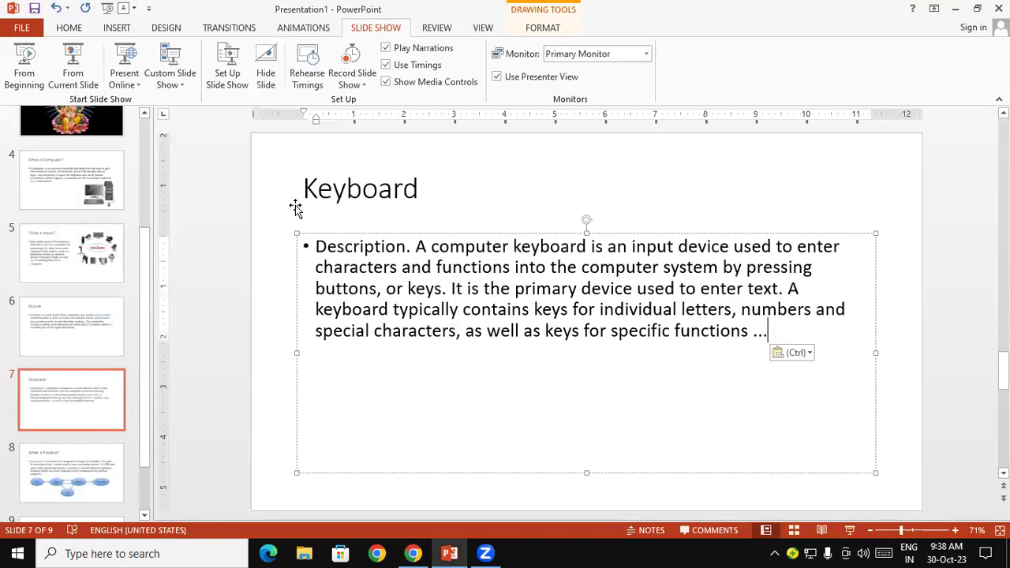
{"action": "left_click", "coordinate": [281, 202]}
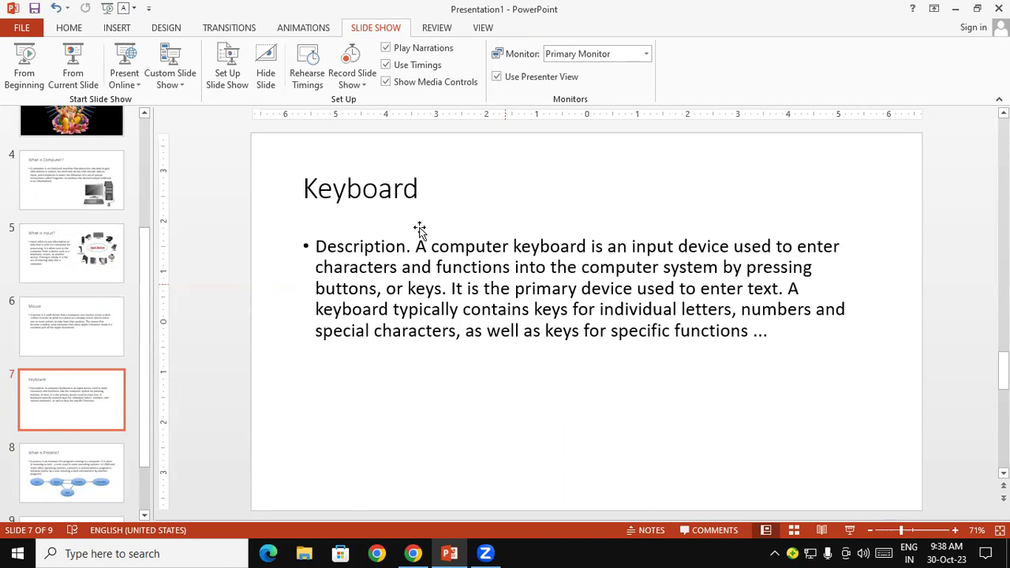
{"action": "left_click_drag", "start_coordinate": [147, 237], "coordinate": [134, 130]}
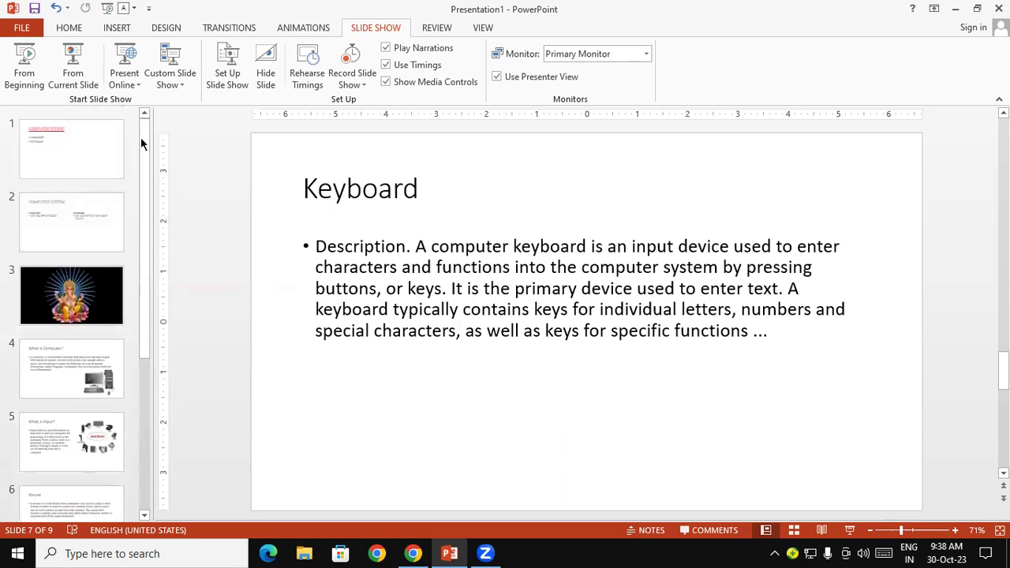
Start a new custom show in Custom Shows and name it 'Input Devices'
{"action": "left_click", "coordinate": [169, 57]}
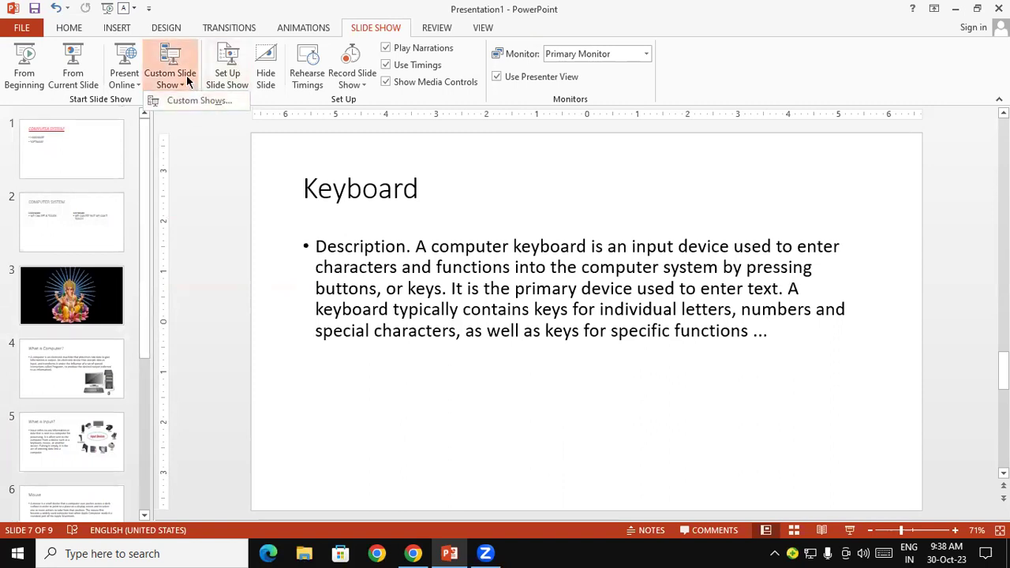
{"action": "left_click", "coordinate": [198, 92]}
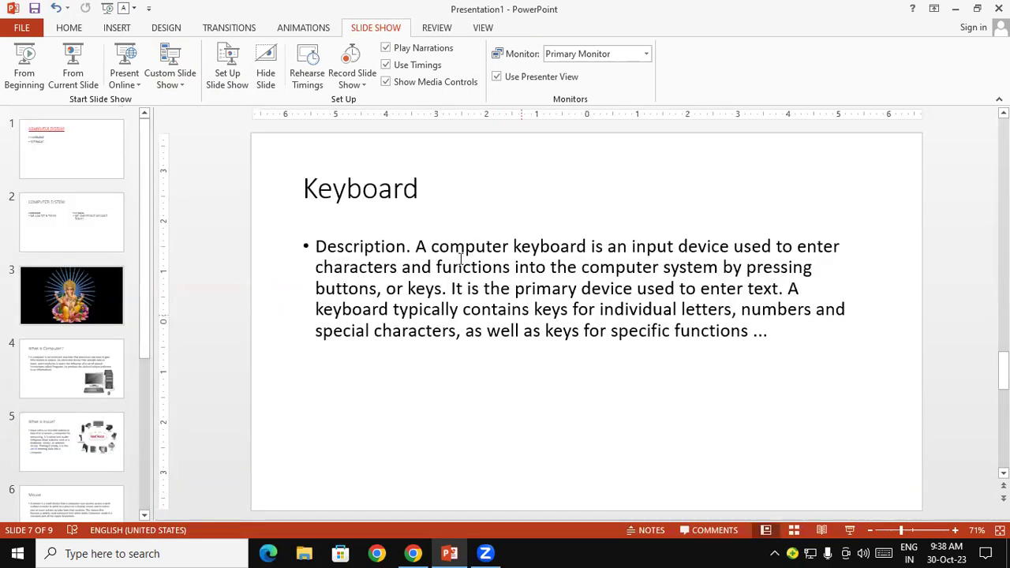
{"action": "left_click", "coordinate": [173, 82]}
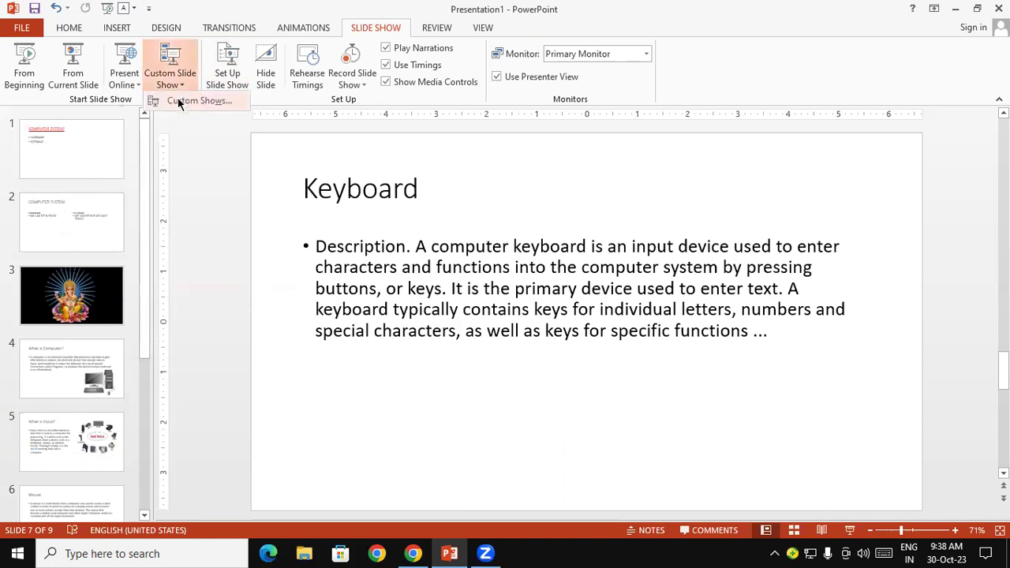
{"action": "left_click", "coordinate": [190, 101]}
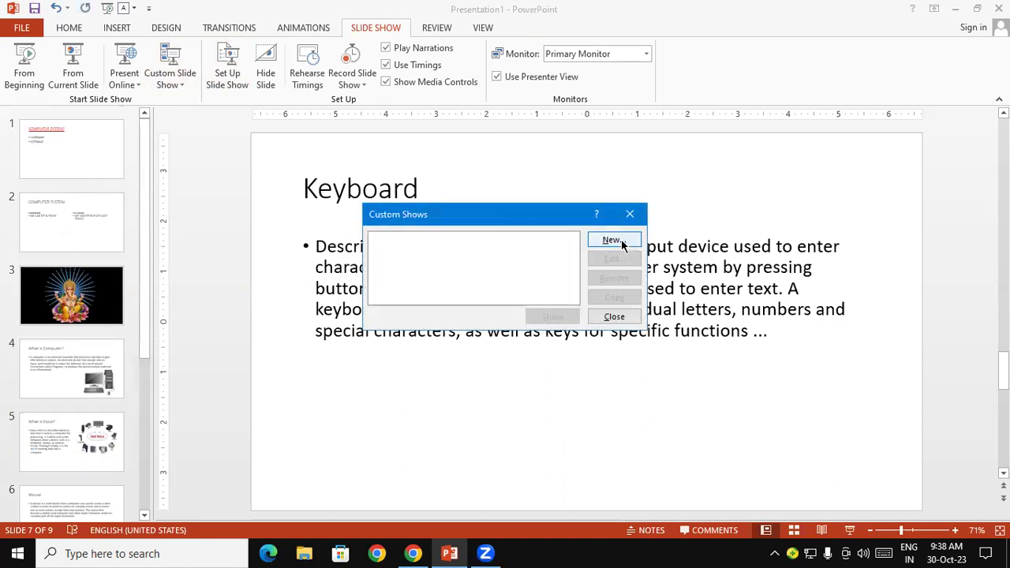
{"action": "left_click", "coordinate": [622, 244]}
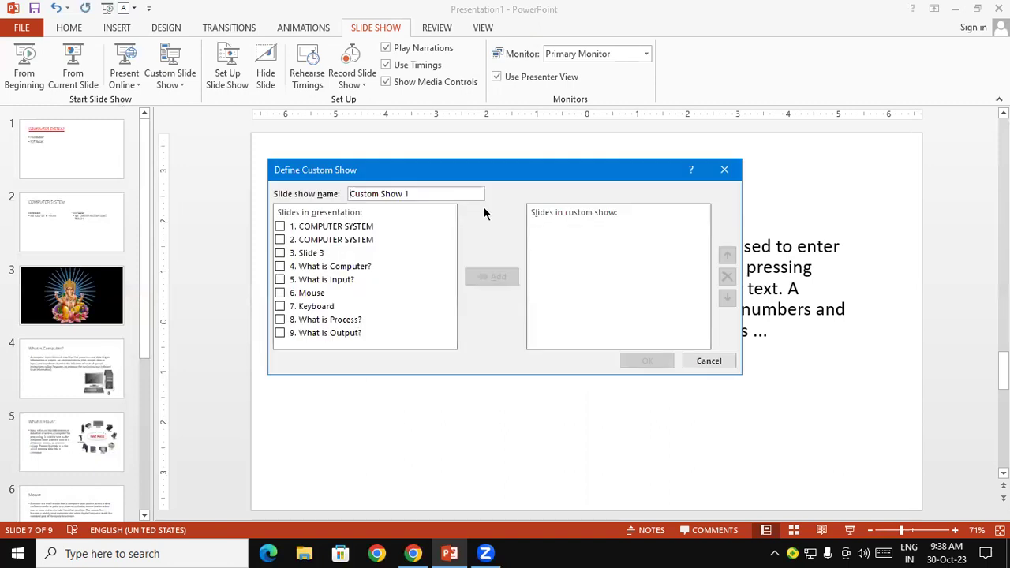
{"action": "double_click", "coordinate": [348, 194]}
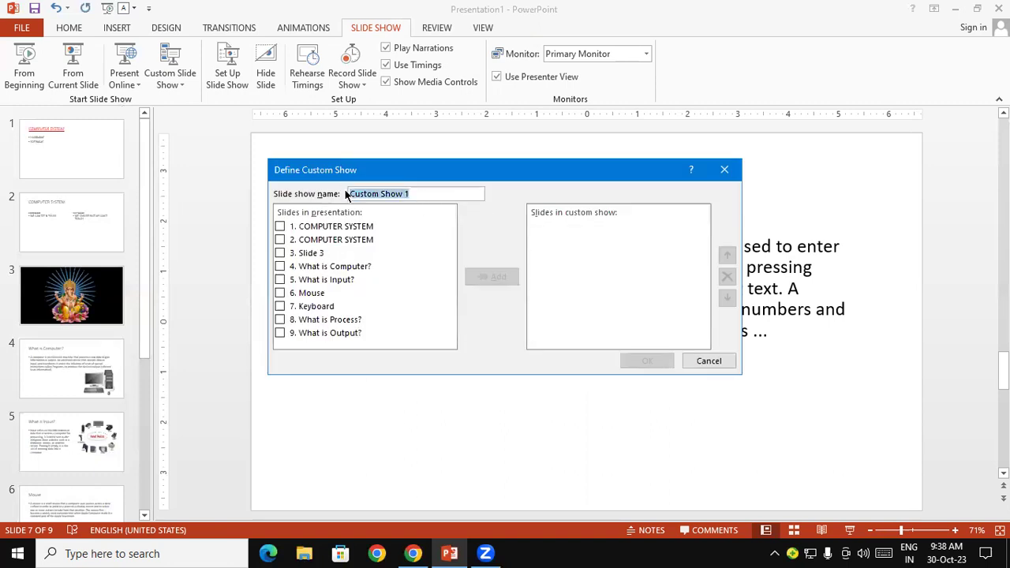
{"action": "type", "text": "Input Devices"}
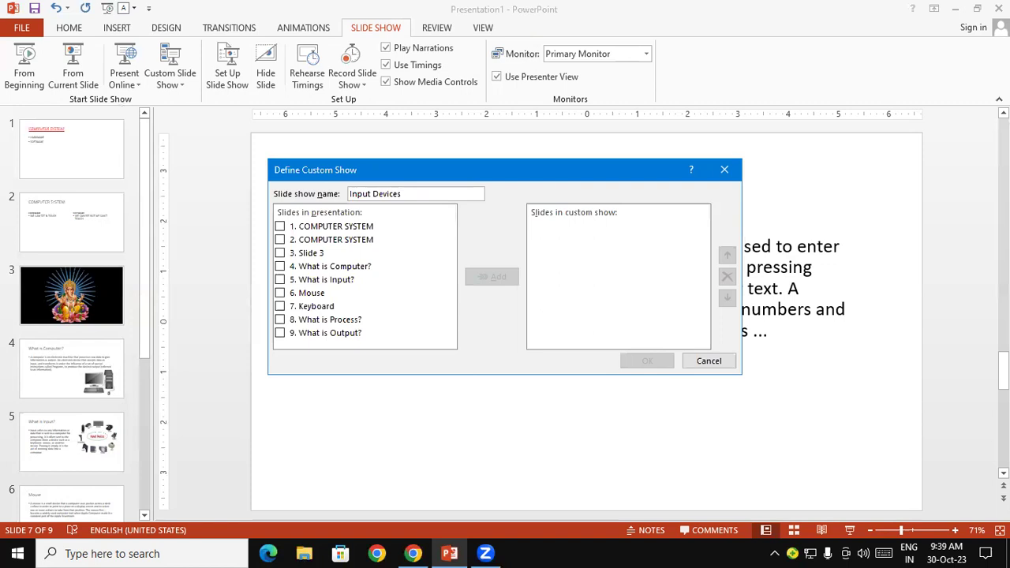
Add the What is Input?, Mouse and Keyboard slides to the show and save it
{"action": "left_click", "coordinate": [280, 280]}
{"action": "left_click", "coordinate": [280, 293]}
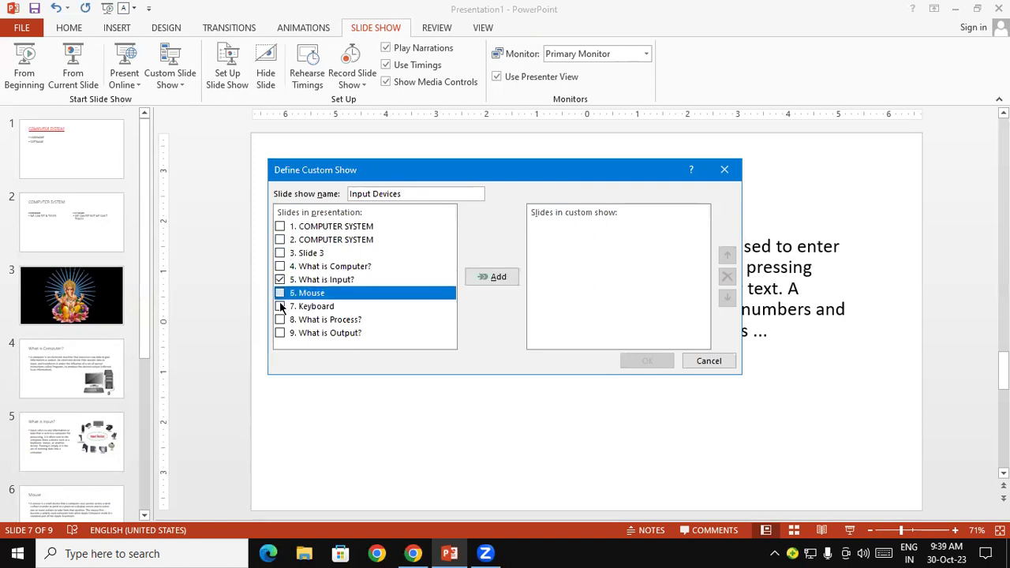
{"action": "left_click", "coordinate": [280, 307]}
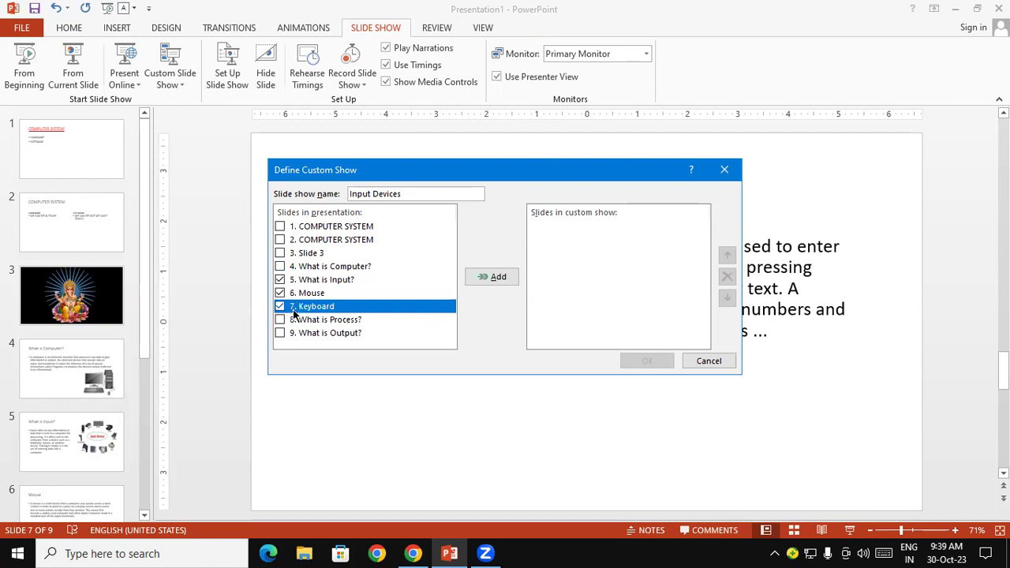
{"action": "left_click", "coordinate": [491, 277]}
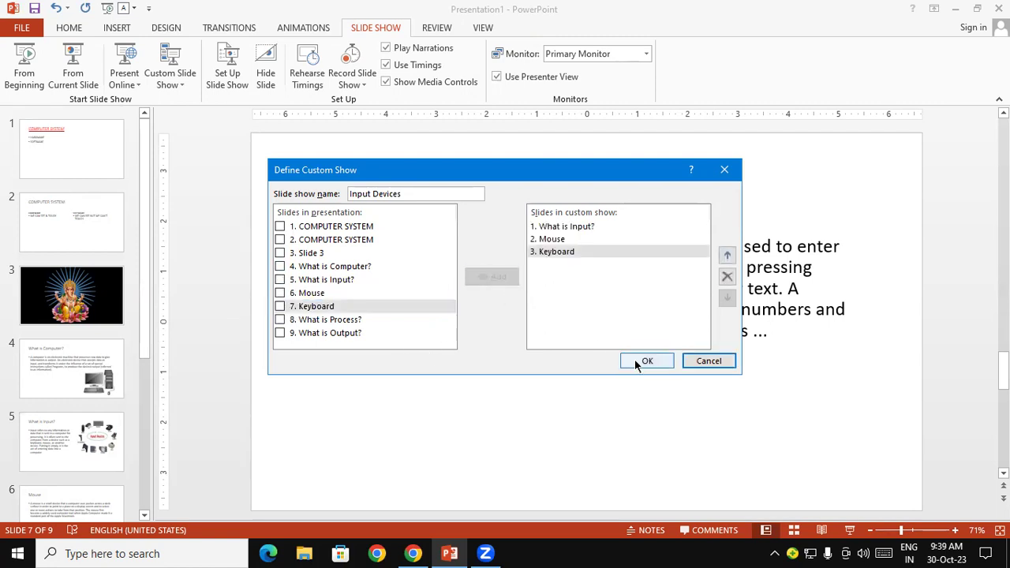
{"action": "left_click", "coordinate": [635, 363]}
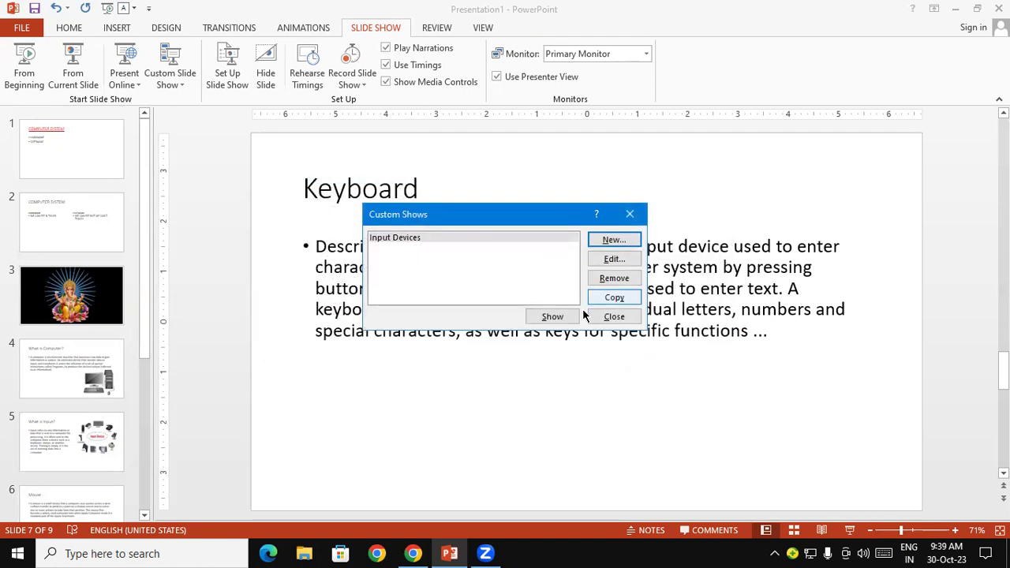
{"action": "left_click", "coordinate": [614, 317]}
{"action": "left_click_drag", "start_coordinate": [147, 316], "coordinate": [139, 513]}
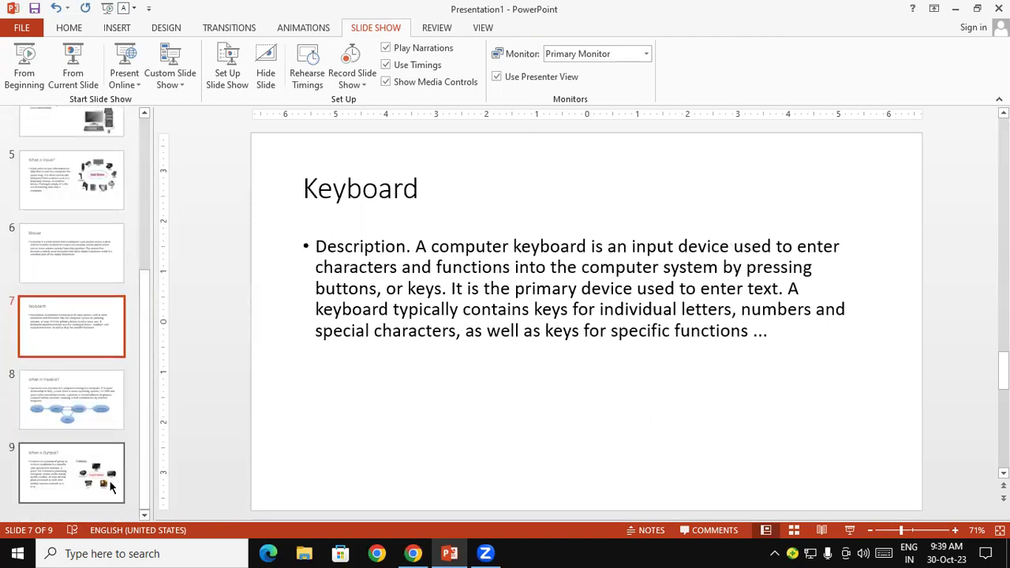
Play the Input Devices custom show from What is Input? through the Mouse and Keyboard slides
{"action": "left_click", "coordinate": [109, 470]}
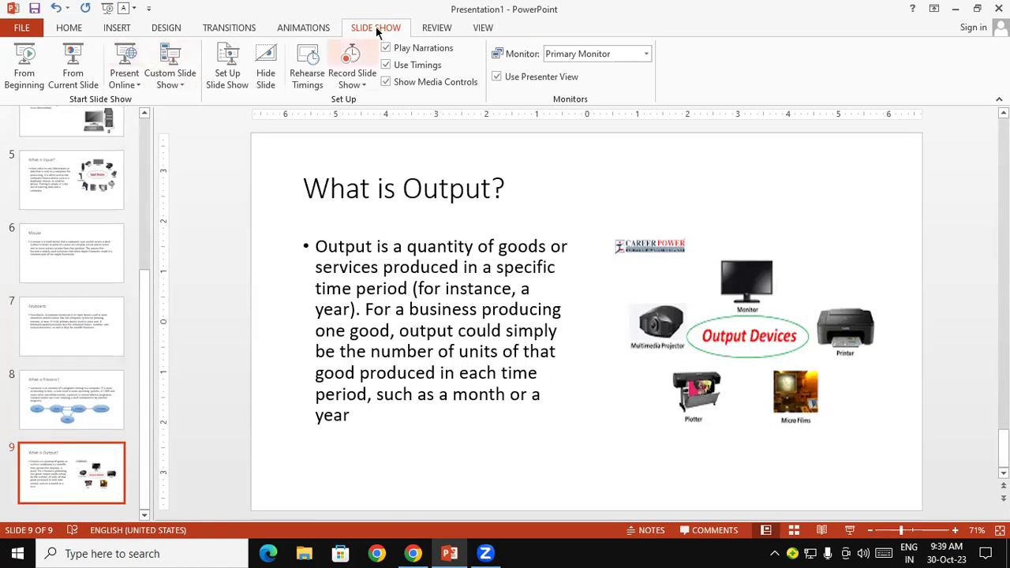
{"action": "left_click", "coordinate": [168, 63]}
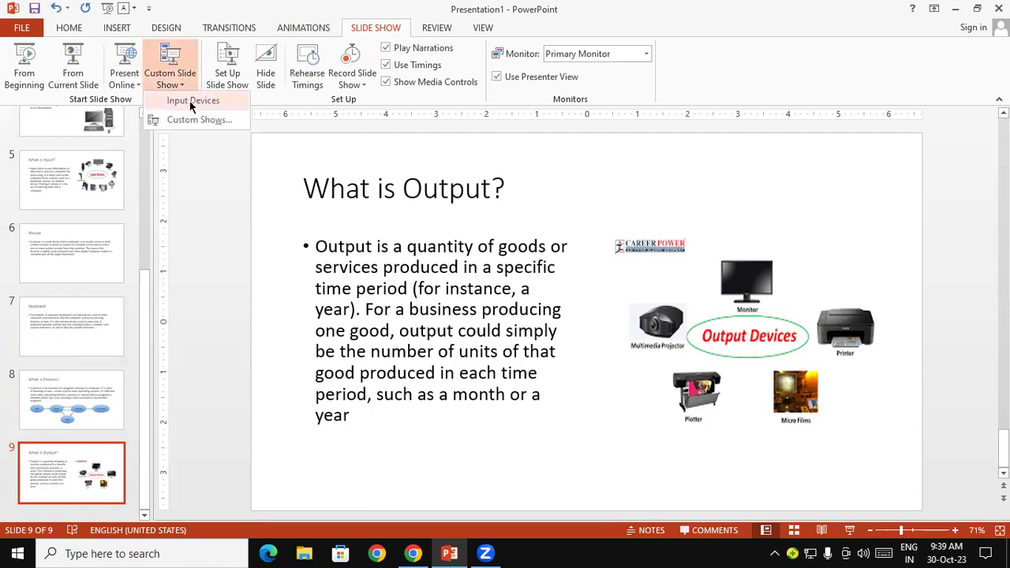
{"action": "left_click", "coordinate": [190, 101]}
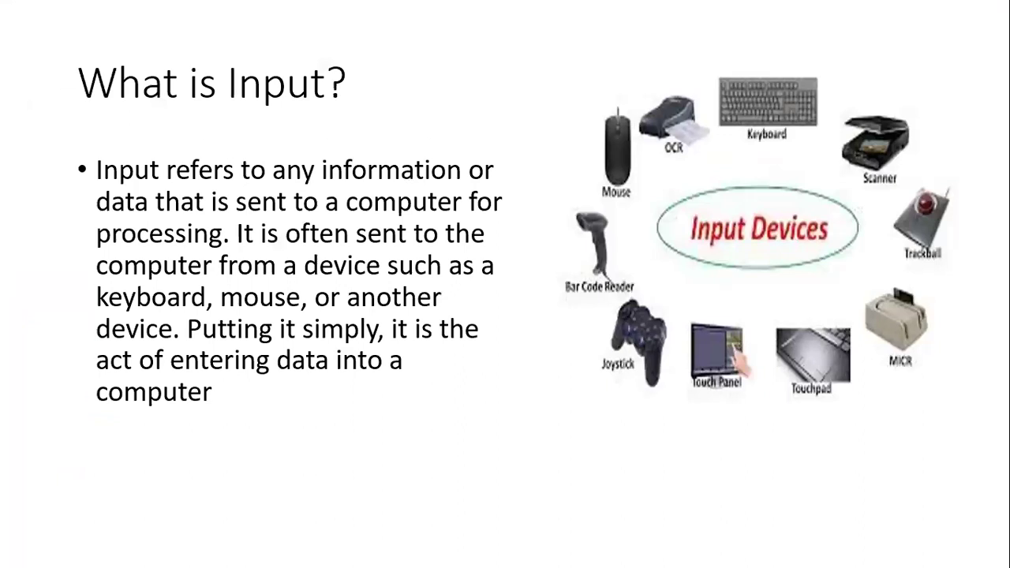
{"action": "key", "text": "Right"}
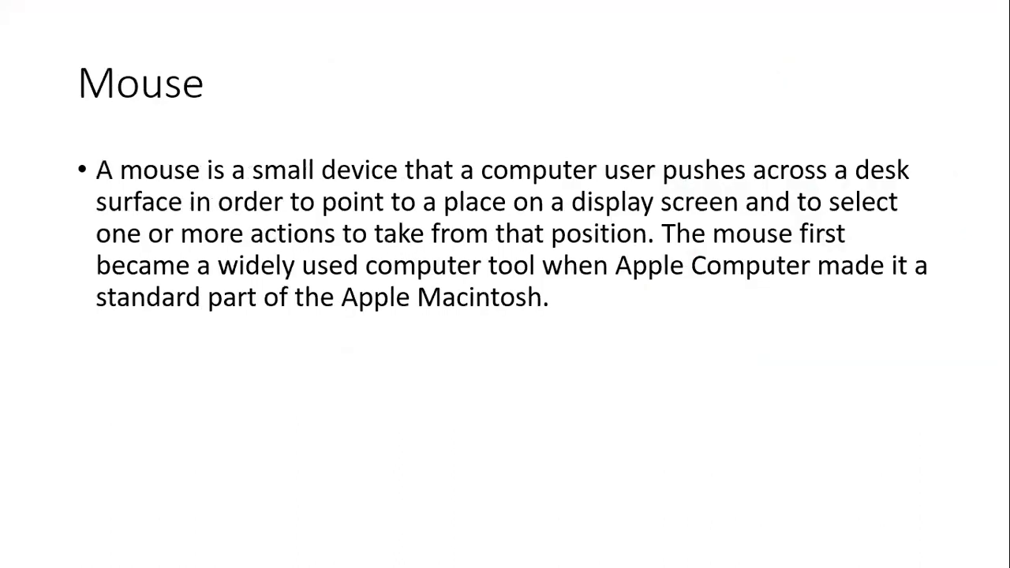
{"action": "key", "text": "Right"}
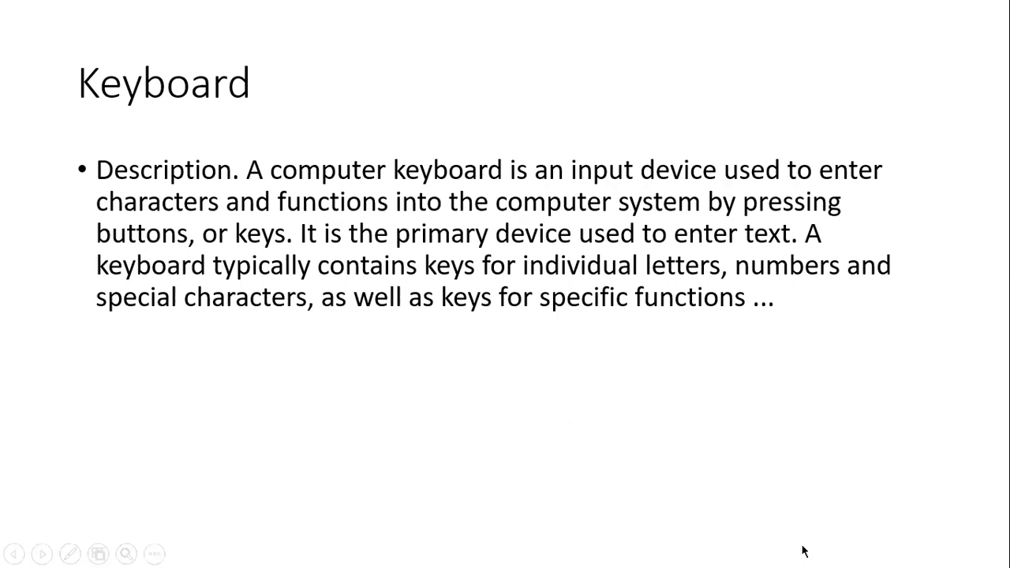
End the show, title slide 10 'Monitor', and select that title word
{"action": "key", "text": "Escape"}
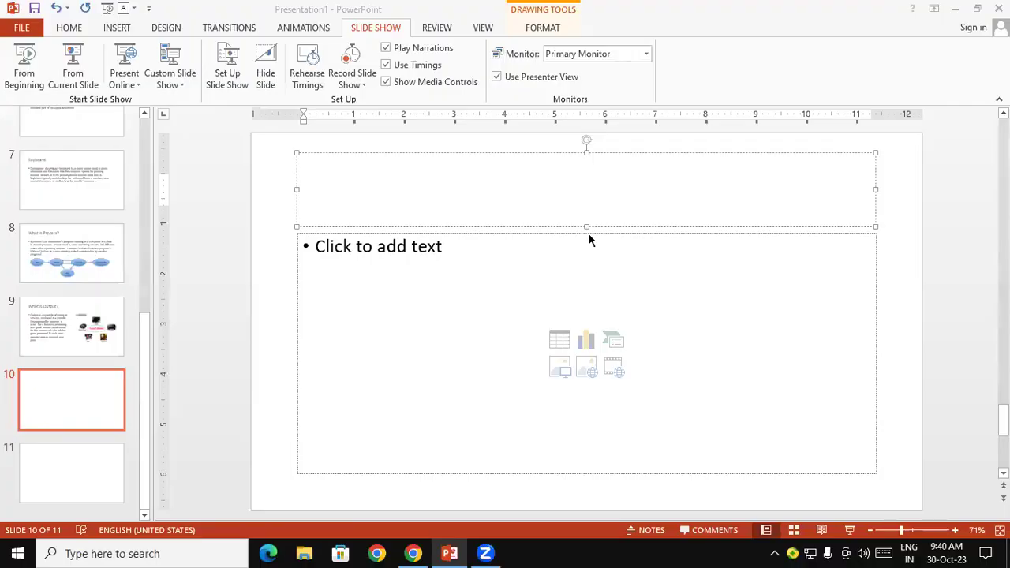
{"action": "type", "text": "Monitor"}
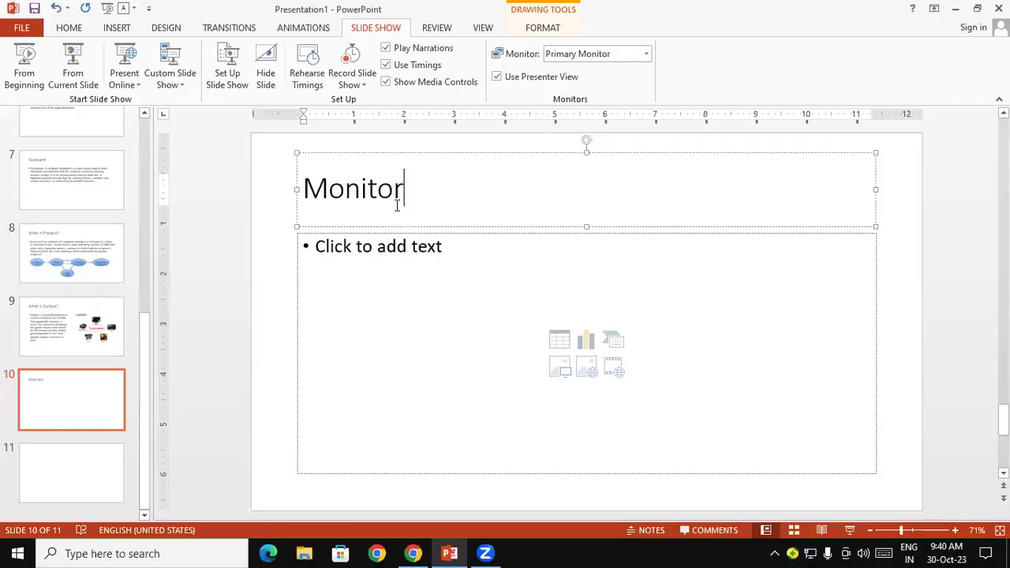
{"action": "left_click_drag", "start_coordinate": [404, 189], "coordinate": [293, 194]}
{"action": "key", "text": "ctrl+c"}
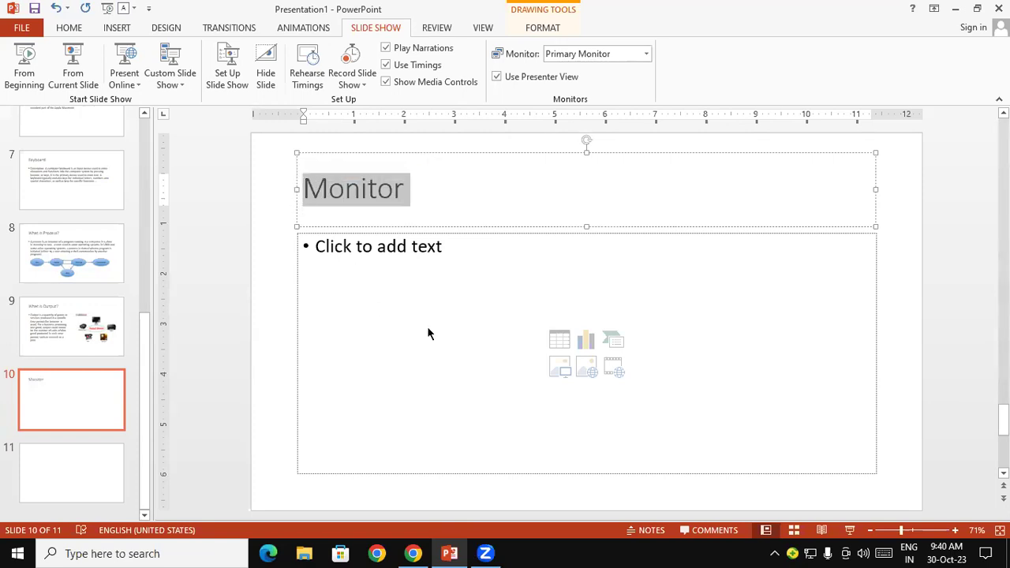
In Chrome, change the search query from Keyboard to Monitor and run 'What is Monitor'
{"action": "key", "text": "alt+Tab"}
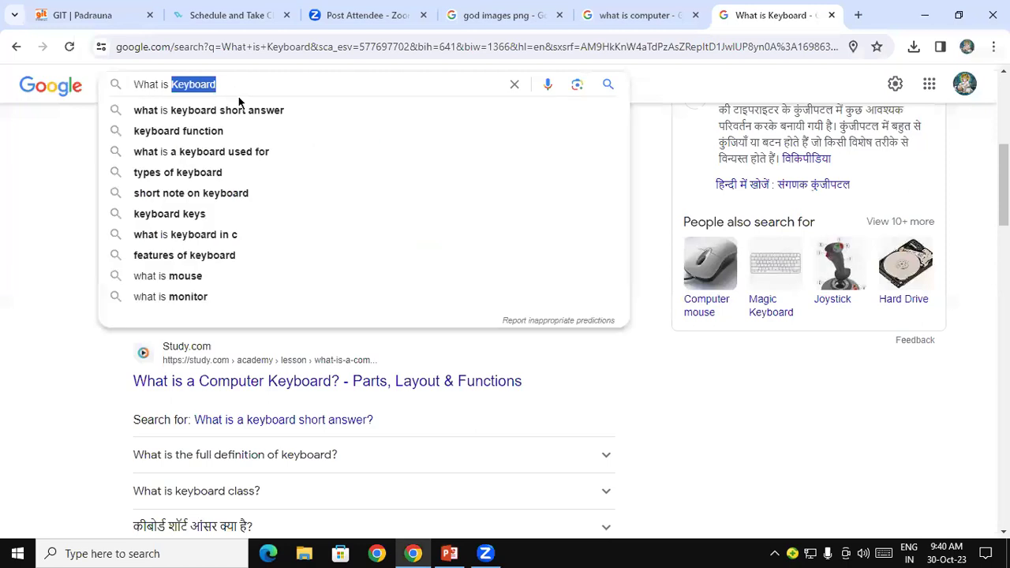
{"action": "double_click", "coordinate": [243, 85]}
{"action": "key", "text": "ctrl+v"}
{"action": "key", "text": "Return"}
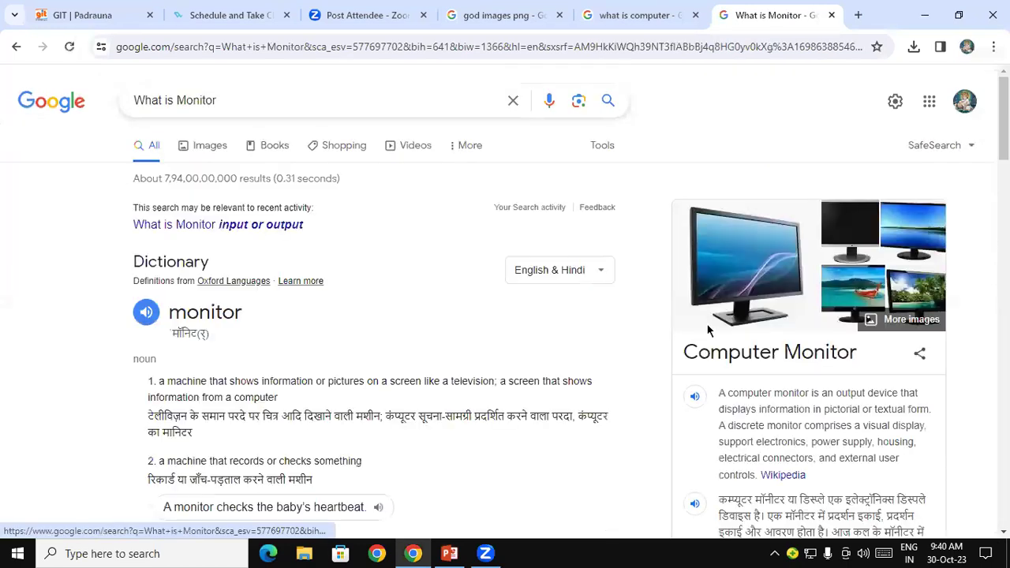
Expand the 'What is a monitor in a computer?' answer, select it, and paste it into slide 10's body
{"action": "scroll", "coordinate": [371, 281], "scroll_direction": "down", "scroll_amount": 4}
{"action": "scroll", "coordinate": [371, 281], "scroll_direction": "down", "scroll_amount": 2}
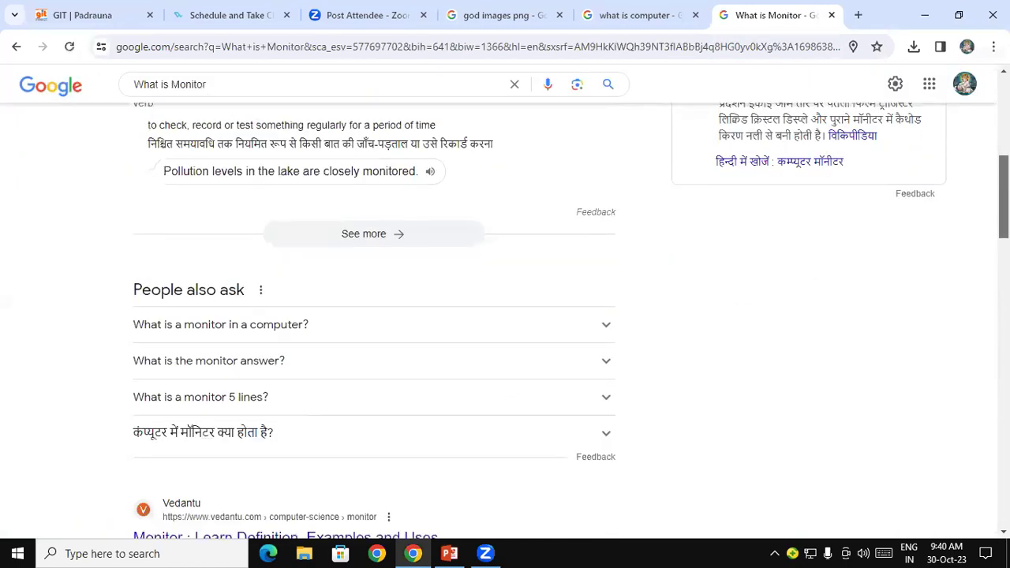
{"action": "left_click", "coordinate": [370, 281]}
{"action": "left_click_drag", "start_coordinate": [200, 305], "coordinate": [194, 319]}
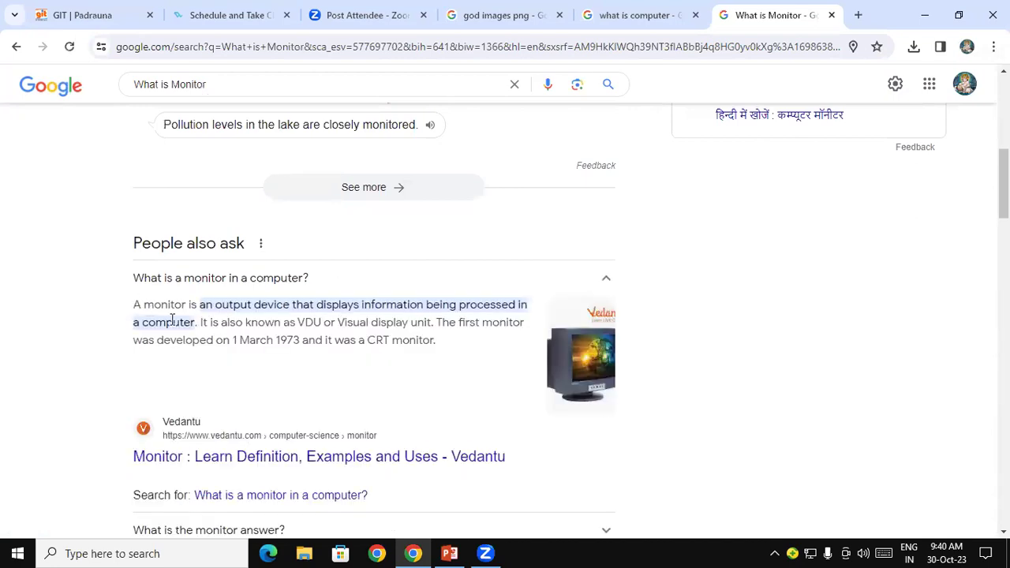
{"action": "left_click_drag", "start_coordinate": [136, 304], "coordinate": [453, 354]}
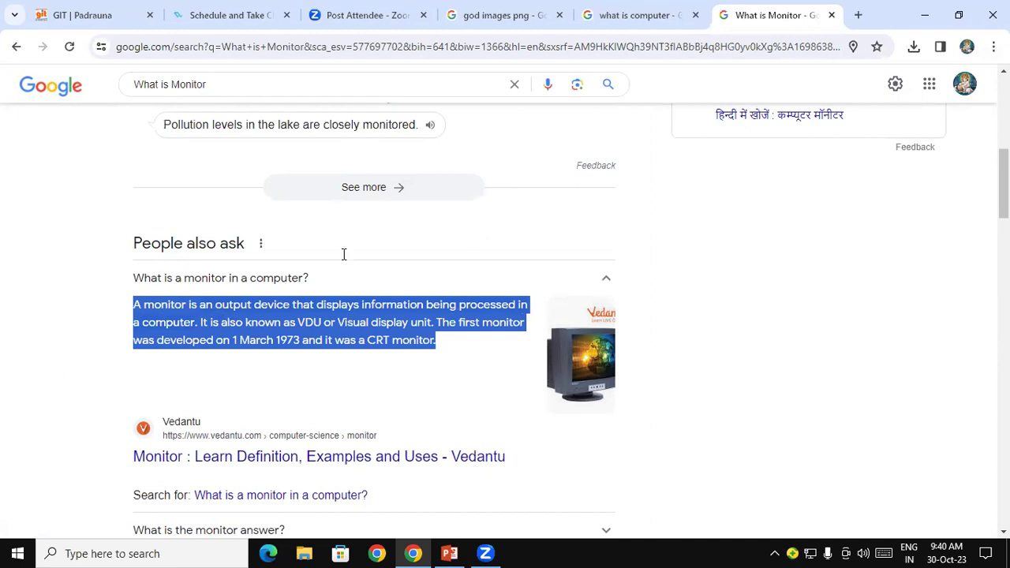
{"action": "key", "text": "alt+Tab"}
{"action": "type", "text": "A monitor is an output device that displays information being processed in a computer. It is also known as VDU or Visual display unit. The first monitor was developed on 1 March 1973 and it was a CRT monitor."}
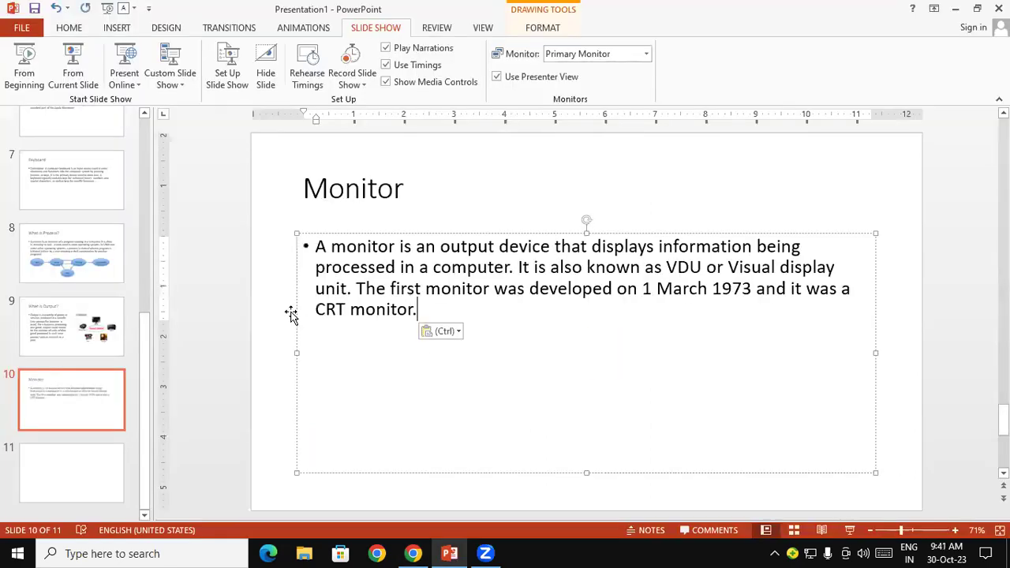
Title slide 11 'Printer' and search the web for 'What is Printer'
{"action": "left_click", "coordinate": [106, 469]}
{"action": "left_click", "coordinate": [380, 199]}
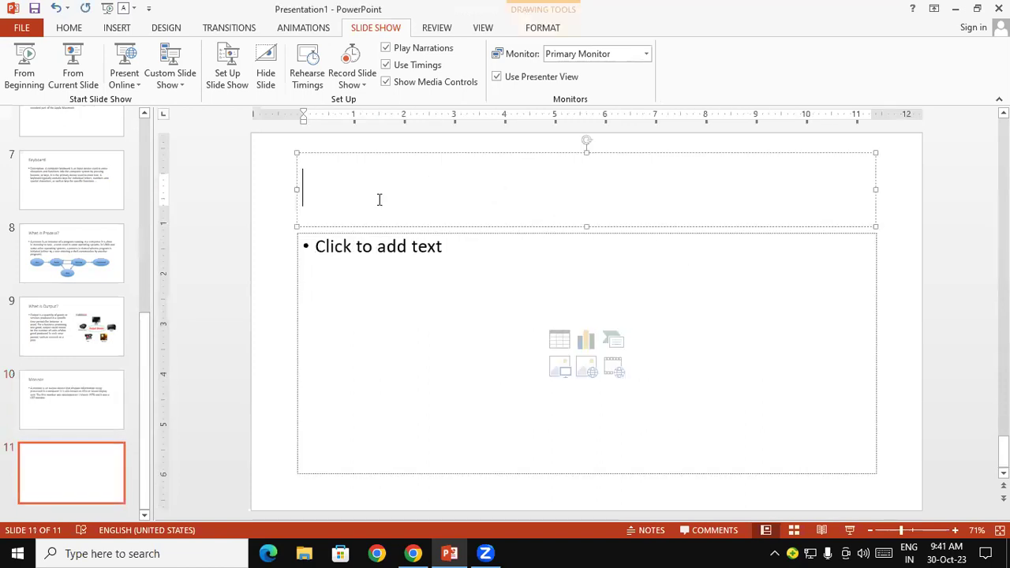
{"action": "type", "text": "Printer"}
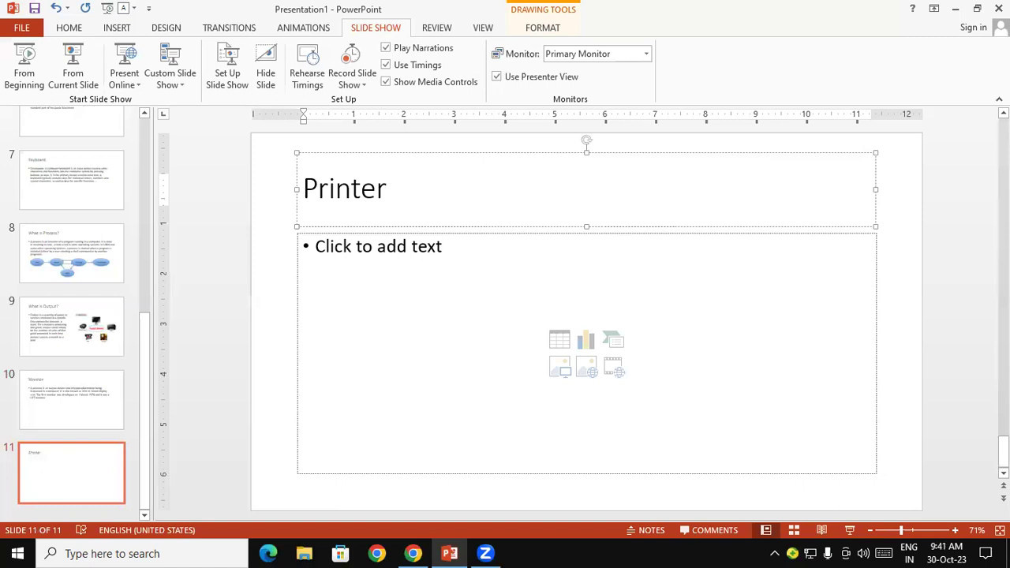
{"action": "double_click", "coordinate": [364, 186]}
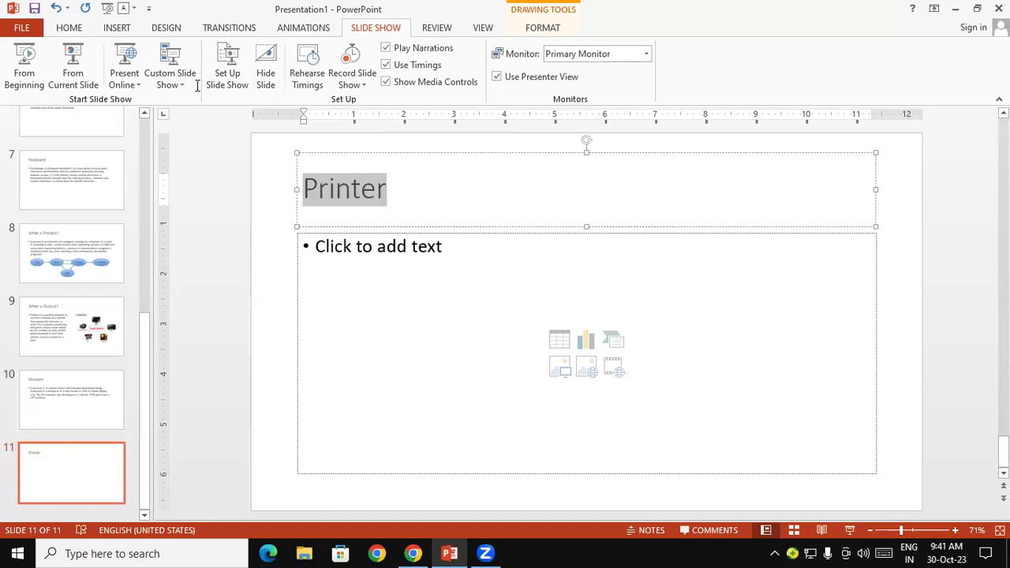
{"action": "key", "text": "Return"}
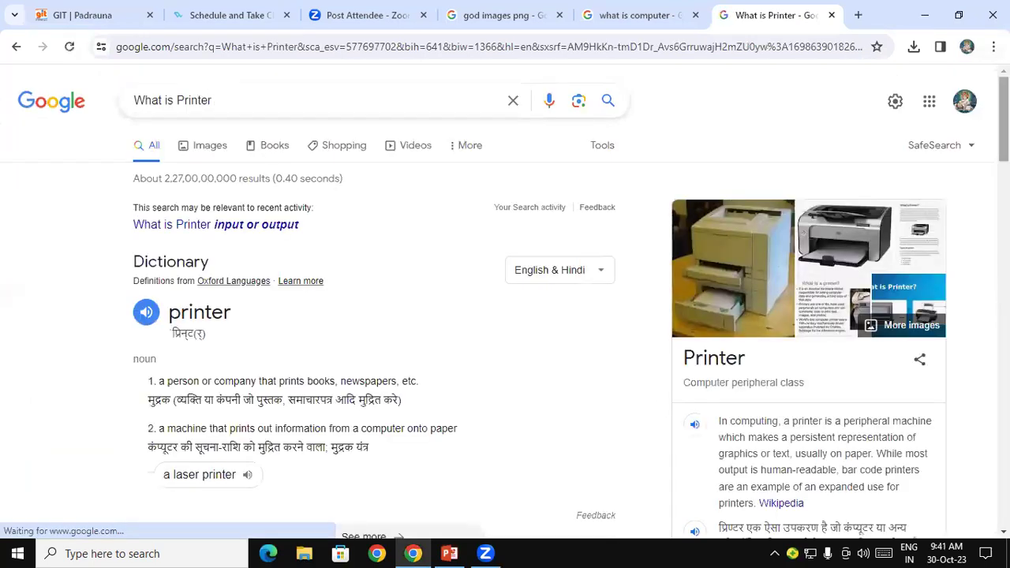
Expand Chrome's 'What is a printer?' short answer, select the definition, and return to PowerPoint
{"action": "scroll", "coordinate": [492, 239], "scroll_direction": "down", "scroll_amount": 5}
{"action": "left_click", "coordinate": [379, 228]}
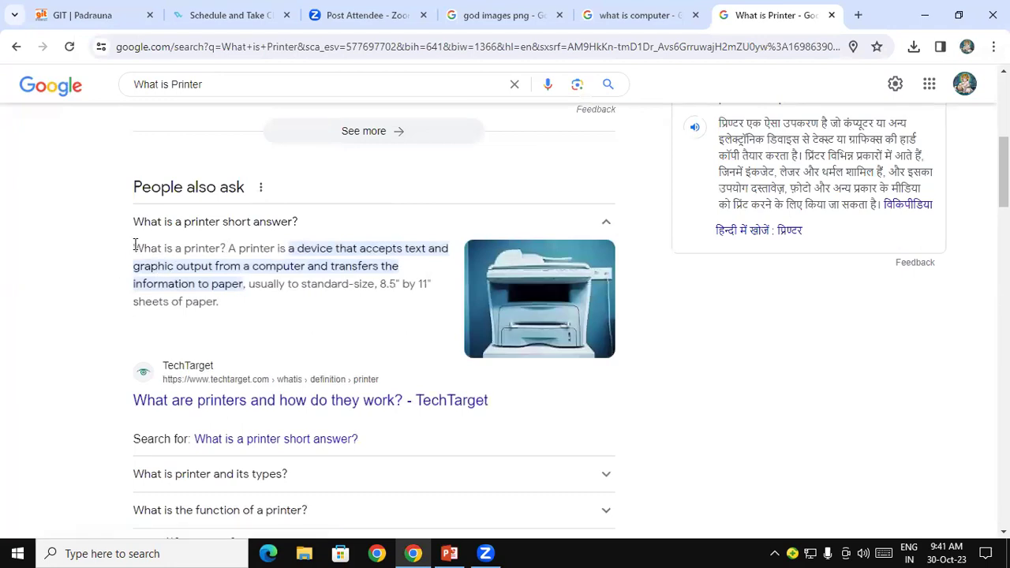
{"action": "left_click_drag", "start_coordinate": [133, 244], "coordinate": [226, 321]}
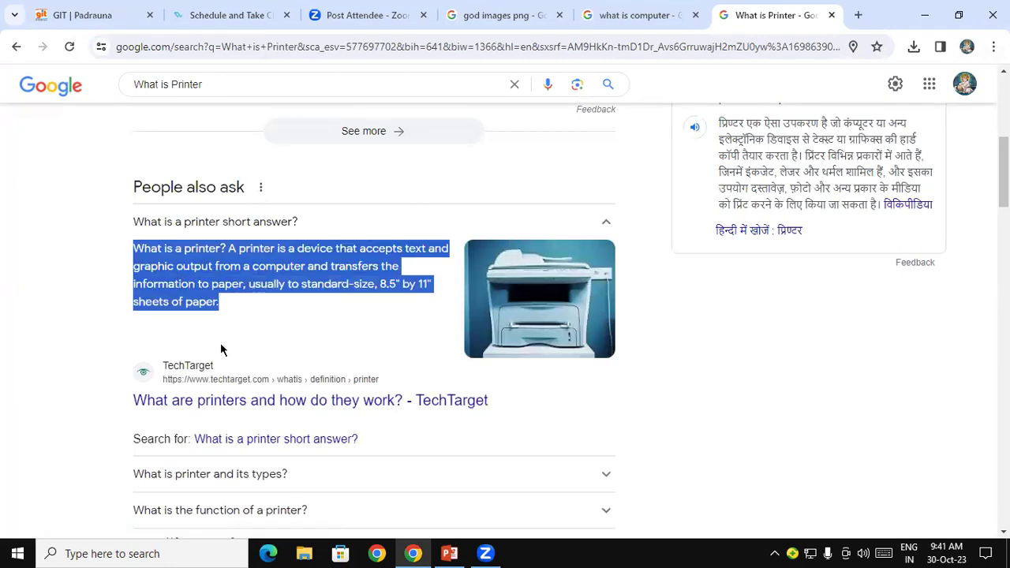
{"action": "left_click", "coordinate": [449, 553]}
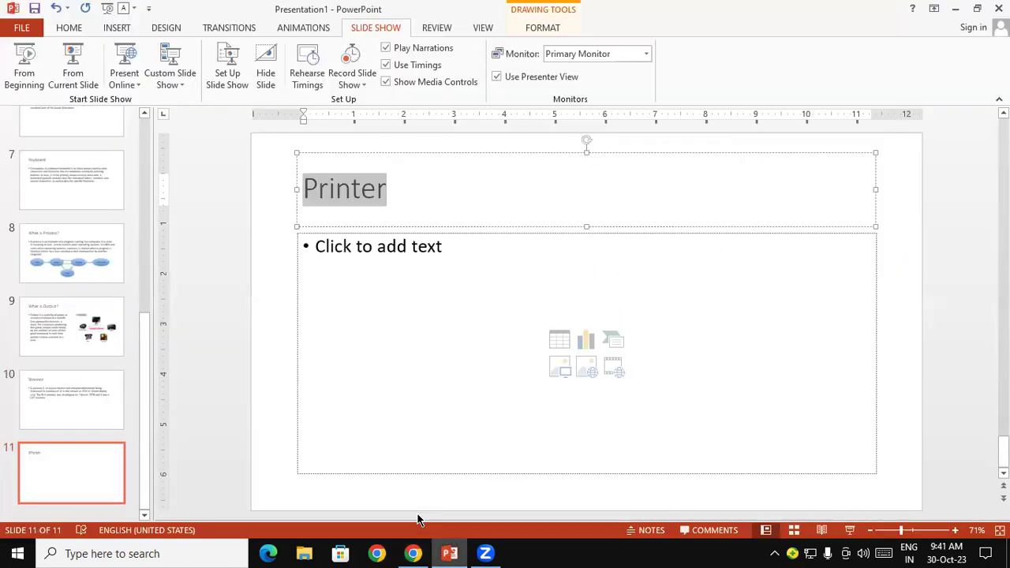
Paste the printer definition into slide 11's body and delete its leading 'What is a printer?' question
{"action": "left_click", "coordinate": [372, 281]}
{"action": "type", "text": "What is a printer? A printer is a device that accepts text and graphic output from a computer and transfers the information to paper, usually to standard-size, 8.5\" by 11\" sheets of paper."}
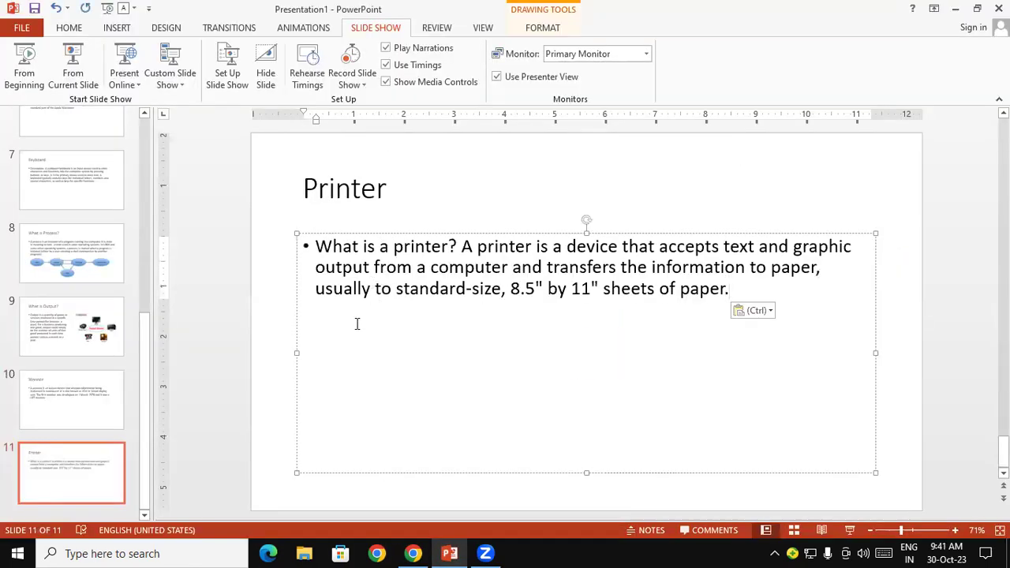
{"action": "left_click", "coordinate": [149, 348]}
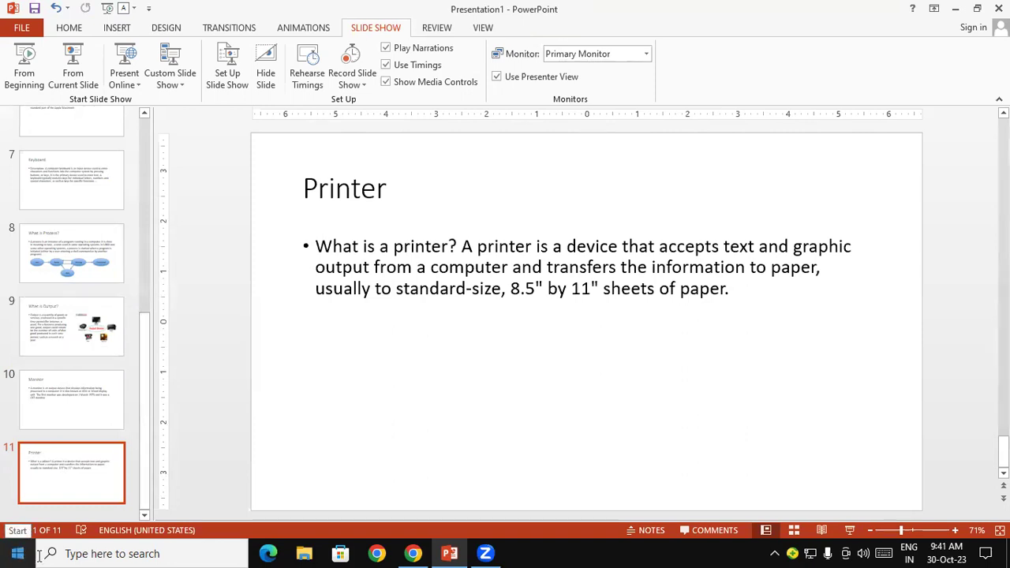
{"action": "left_click_drag", "start_coordinate": [457, 246], "coordinate": [293, 243]}
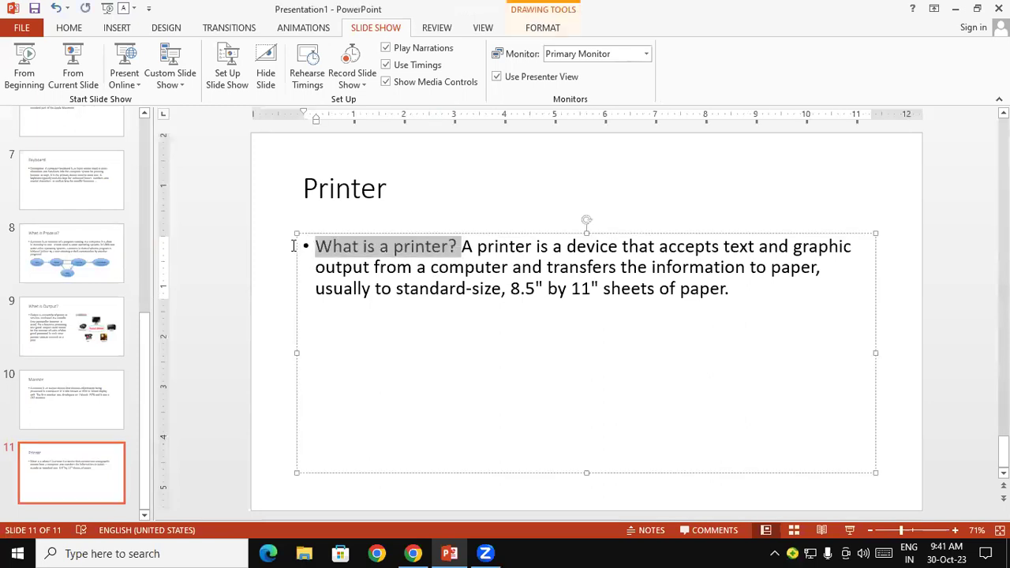
{"action": "key", "text": "Delete"}
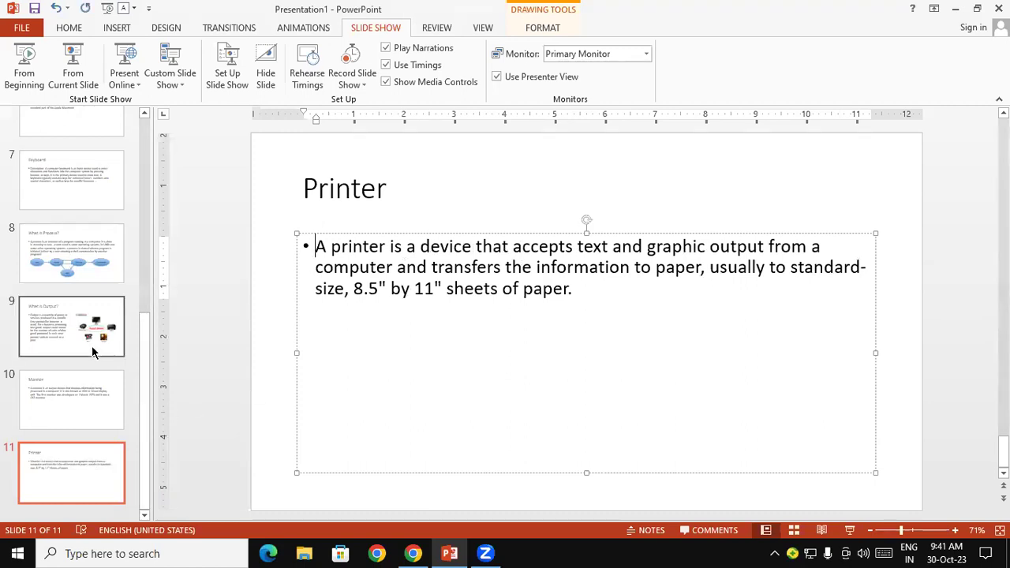
Briefly play the Input Devices custom show, then end it
{"action": "left_click", "coordinate": [165, 49]}
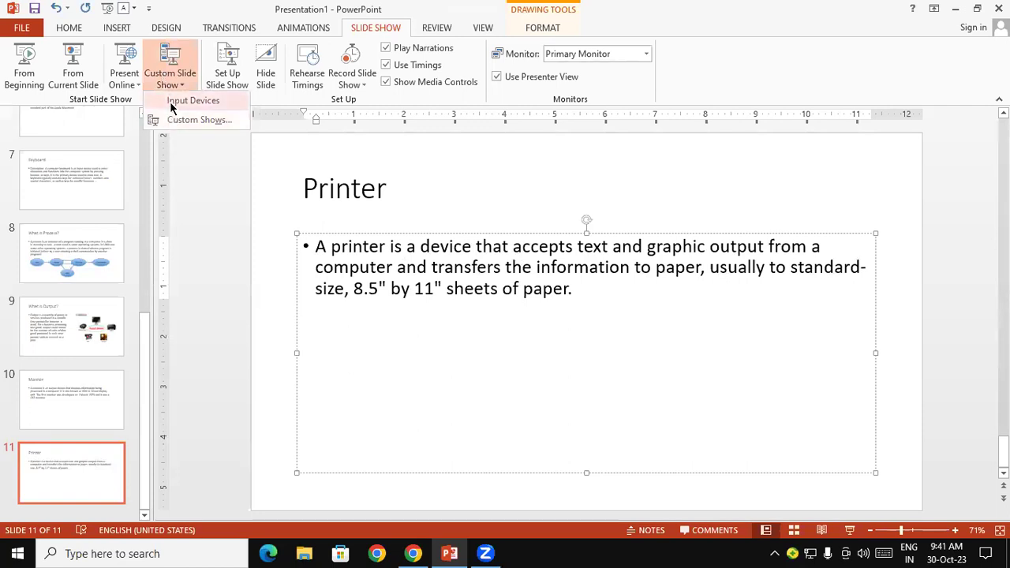
{"action": "left_click", "coordinate": [172, 103]}
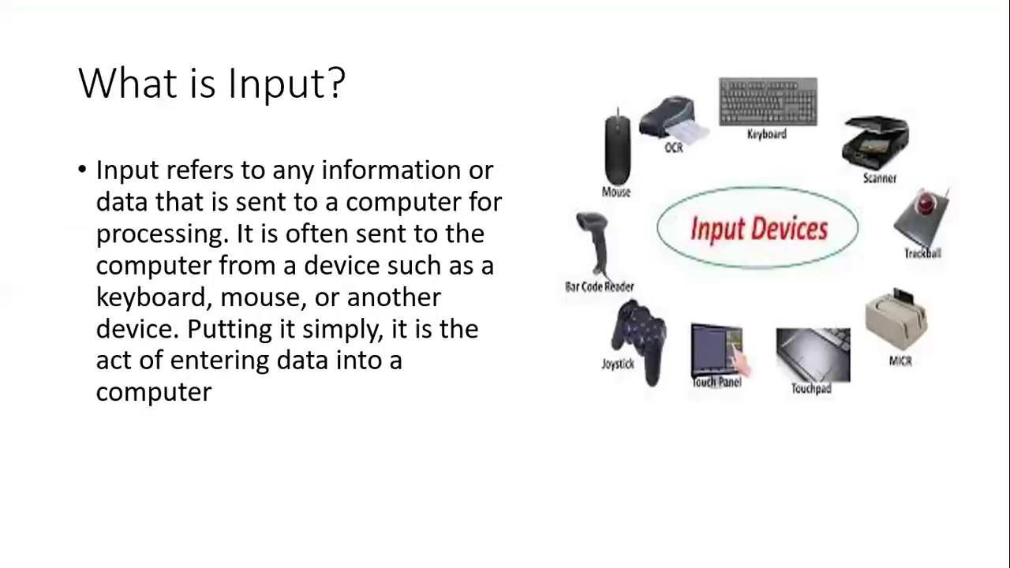
{"action": "key", "text": "Escape"}
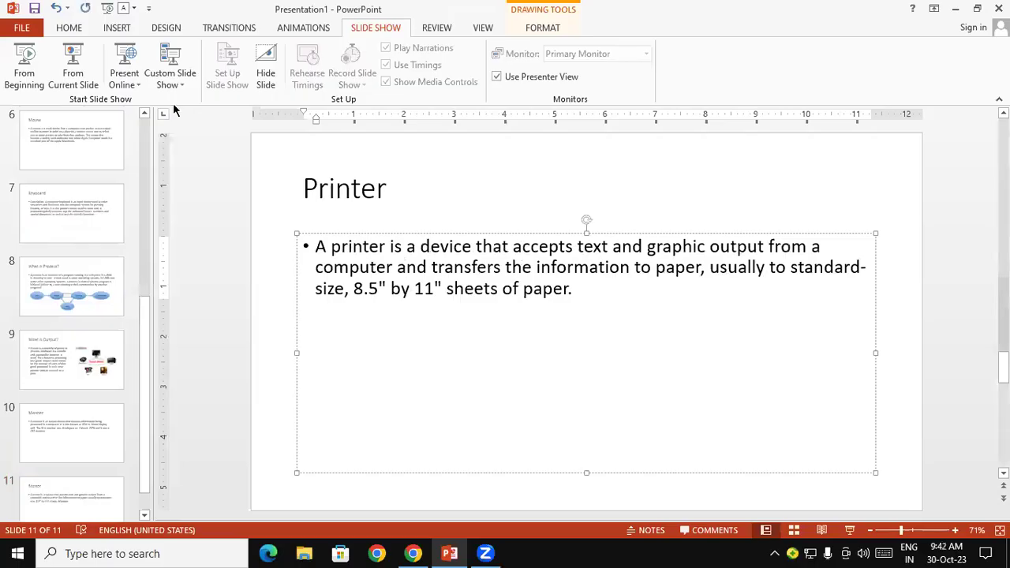
Create an 'Output Devices' custom show from the What is Output?, Monitor and Printer slides
{"action": "left_click", "coordinate": [169, 78]}
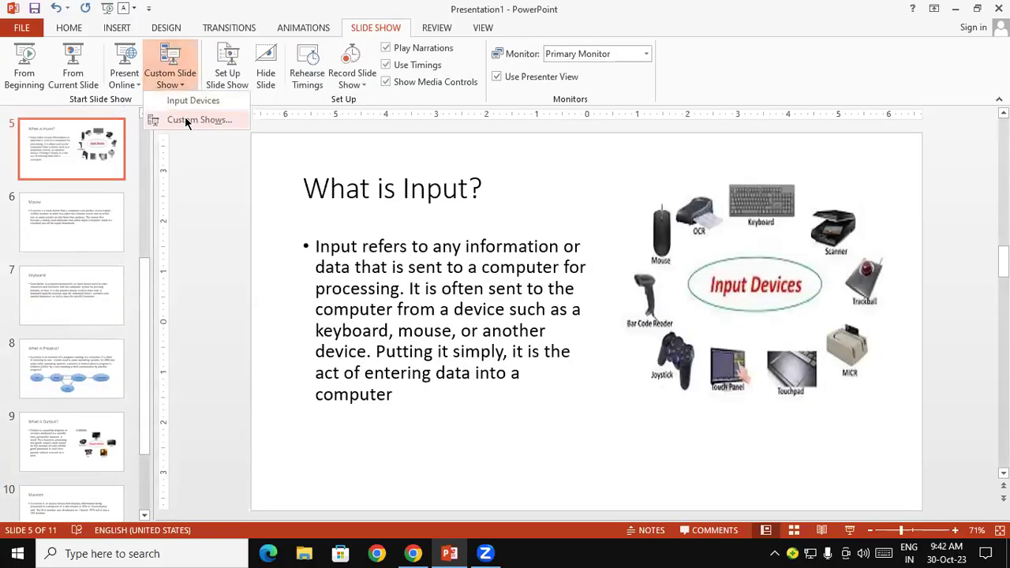
{"action": "left_click", "coordinate": [185, 117]}
{"action": "left_click", "coordinate": [613, 239]}
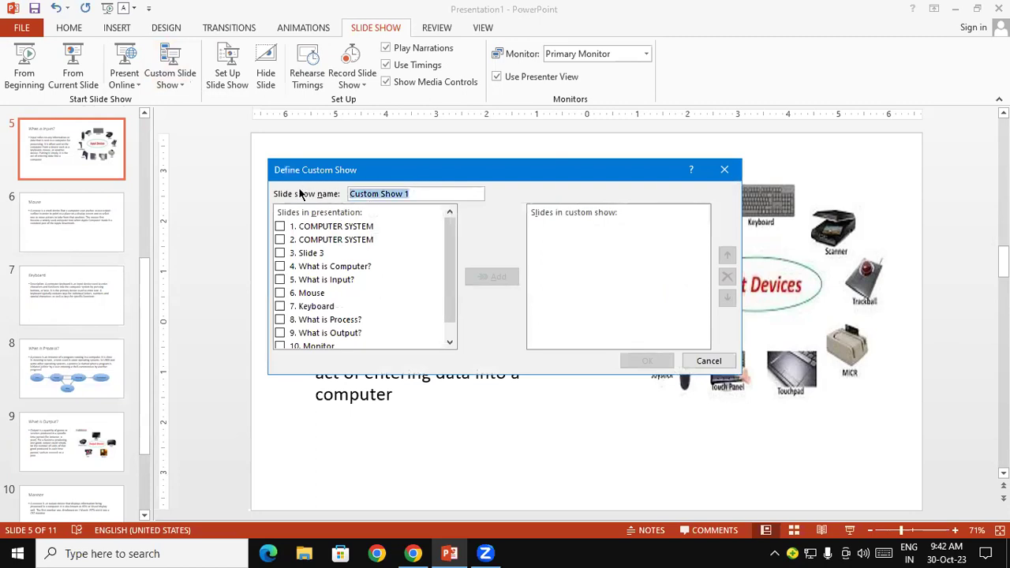
{"action": "type", "text": "Output"}
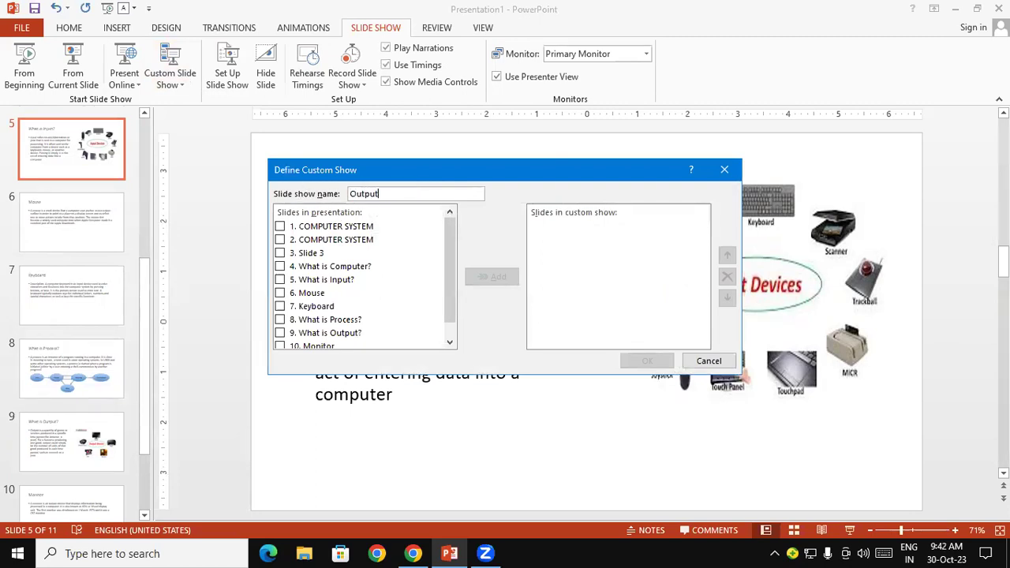
{"action": "type", "text": " Devi"}
{"action": "type", "text": "ces"}
{"action": "scroll", "coordinate": [414, 301], "scroll_direction": "down", "scroll_amount": 1}
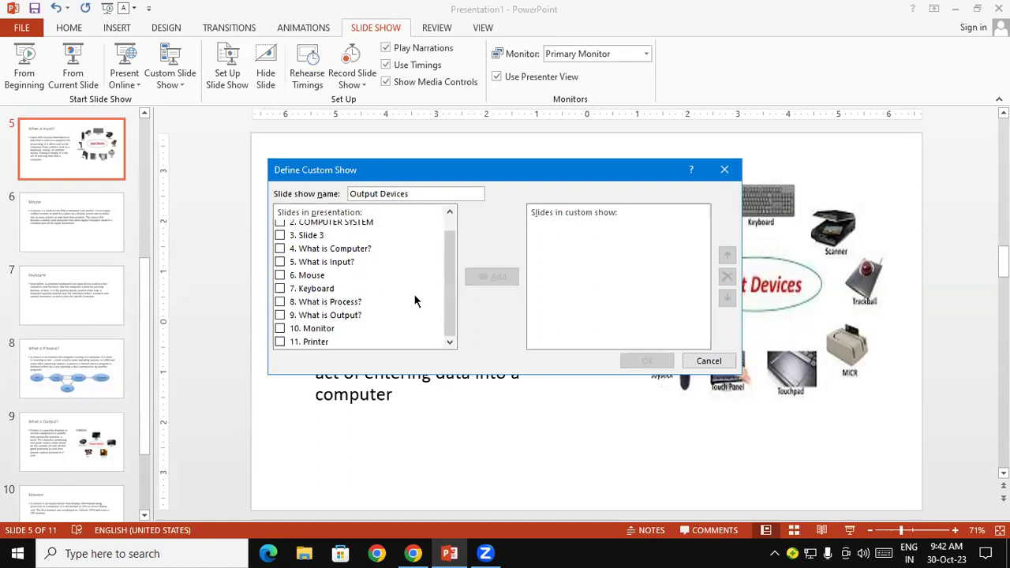
{"action": "left_click", "coordinate": [280, 315]}
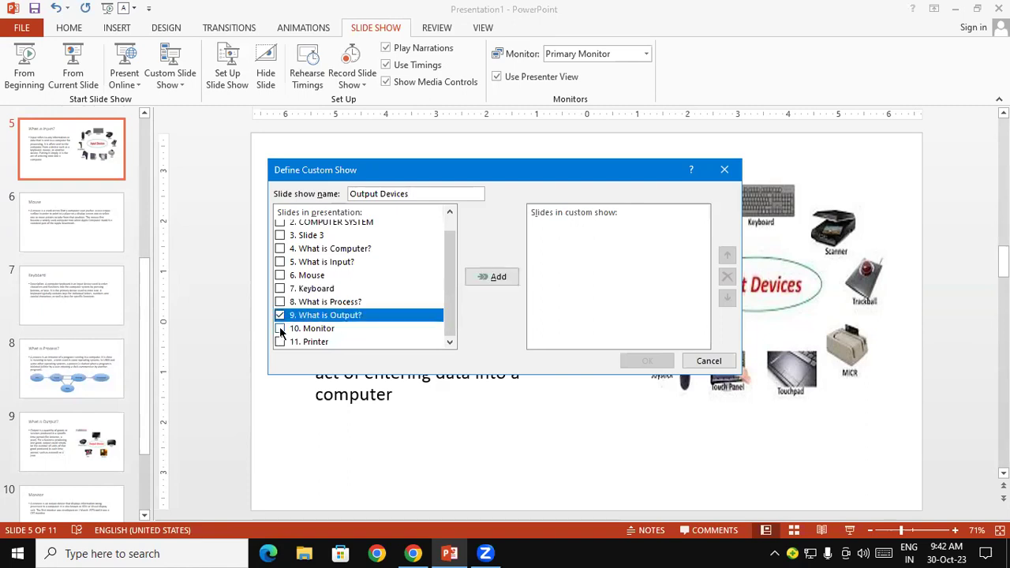
{"action": "left_click", "coordinate": [280, 329]}
{"action": "left_click", "coordinate": [280, 342]}
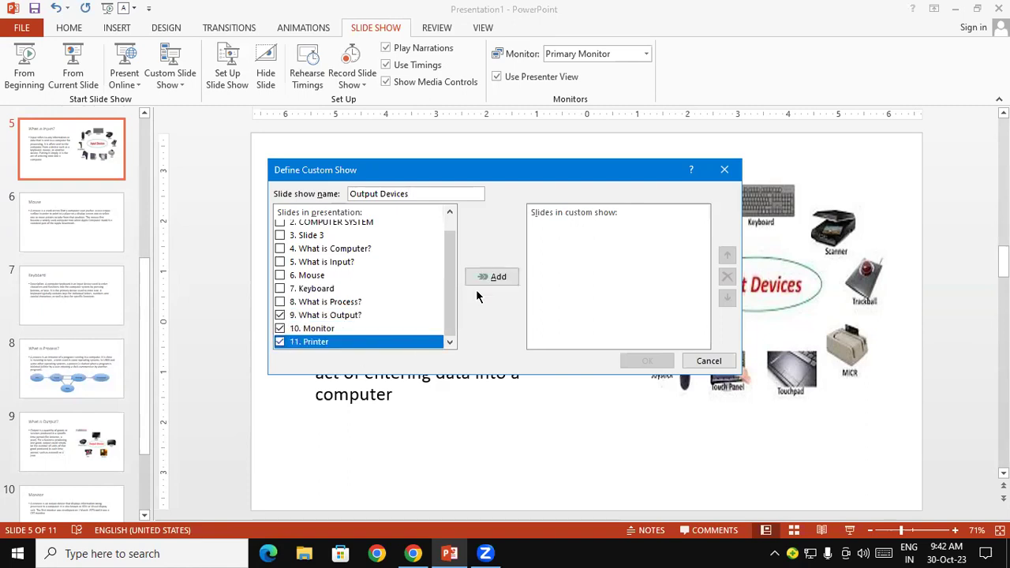
{"action": "left_click", "coordinate": [497, 277]}
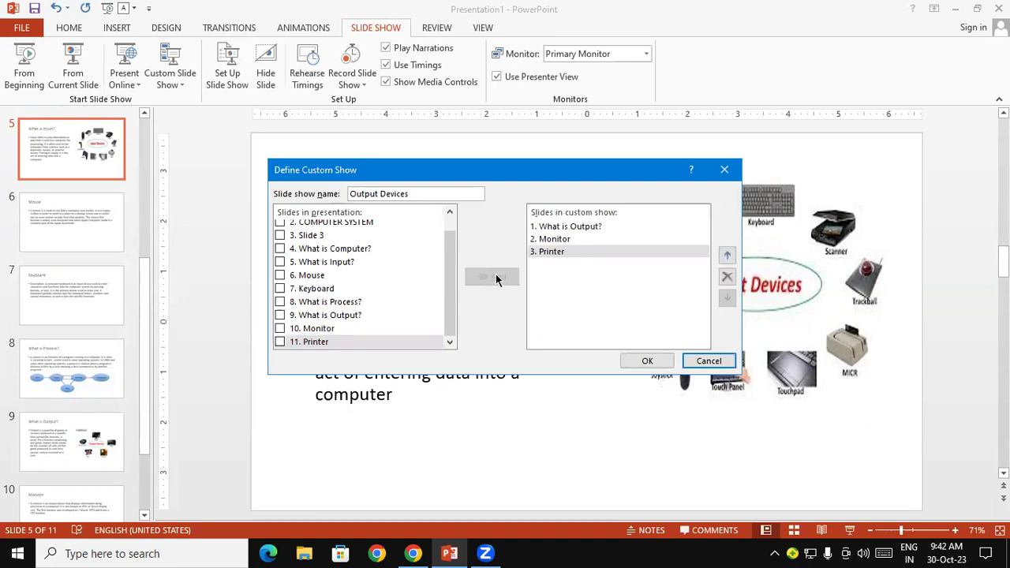
{"action": "left_click", "coordinate": [635, 362]}
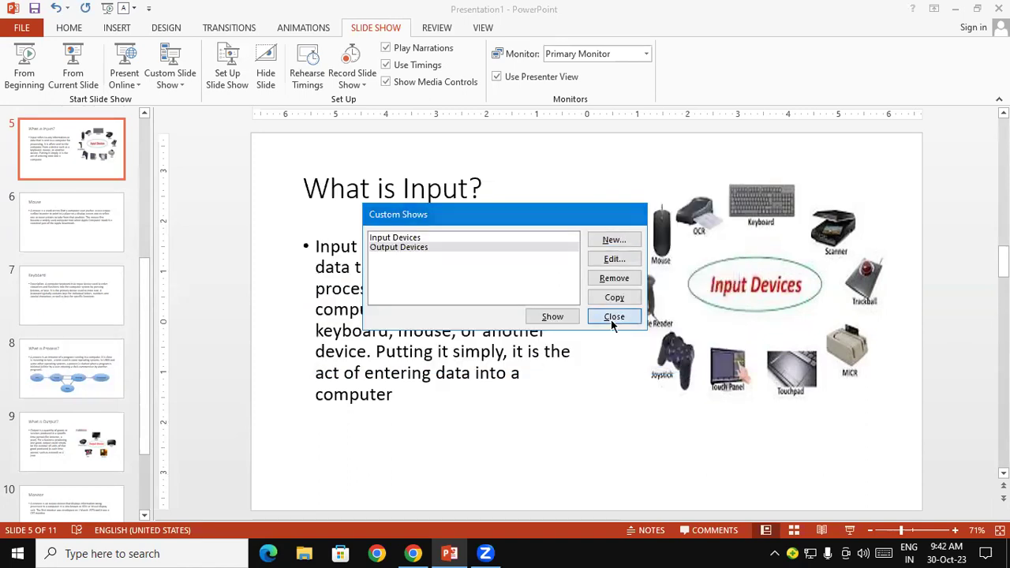
{"action": "left_click", "coordinate": [610, 319]}
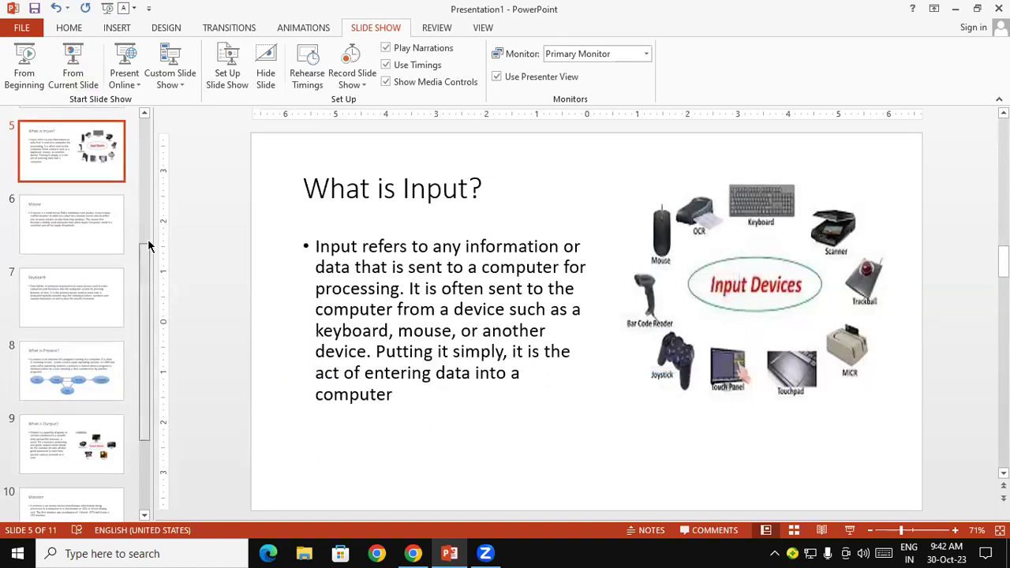
{"action": "left_click_drag", "start_coordinate": [147, 268], "coordinate": [140, 133]}
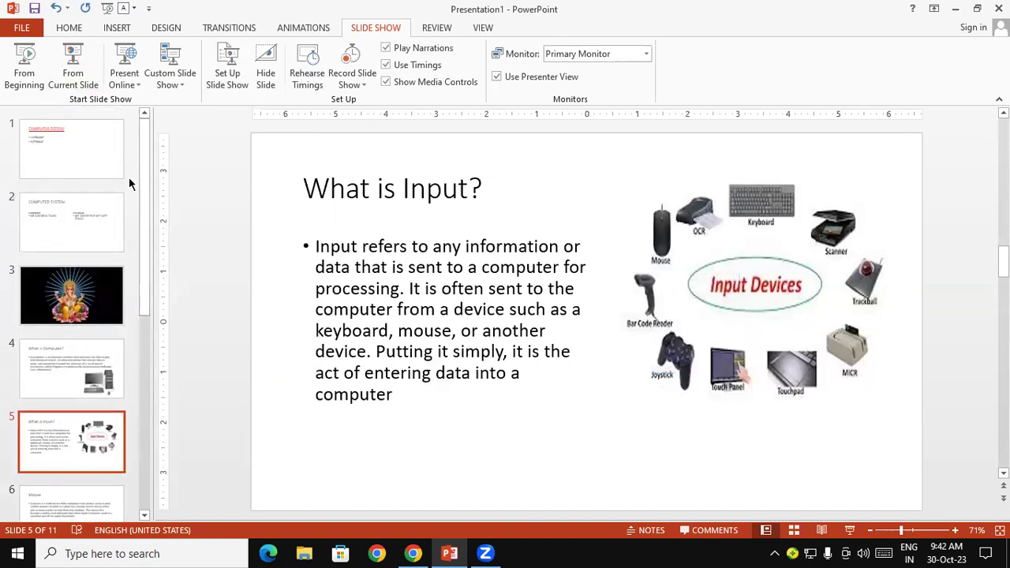
{"action": "left_click", "coordinate": [179, 74]}
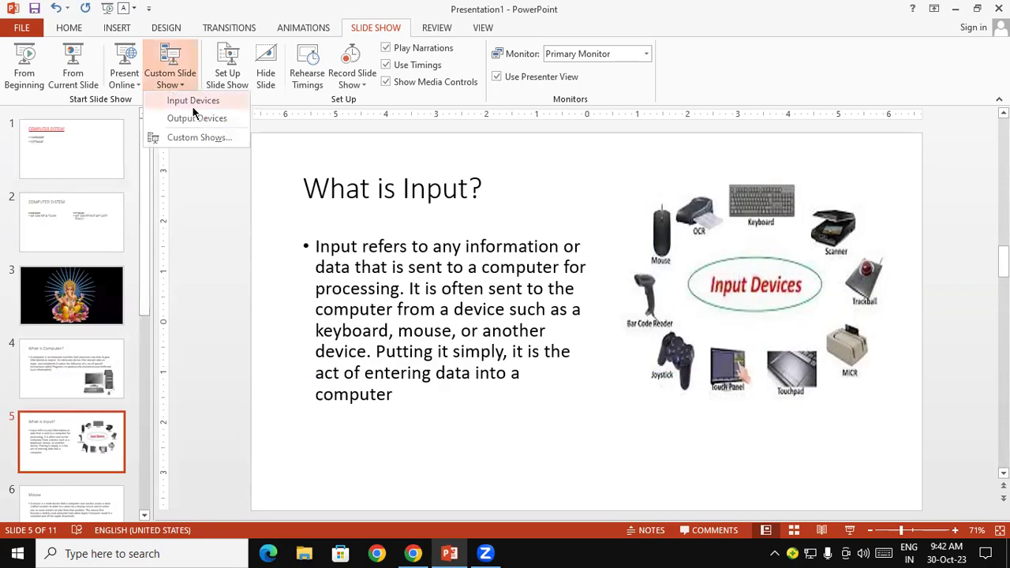
{"action": "left_click", "coordinate": [194, 118]}
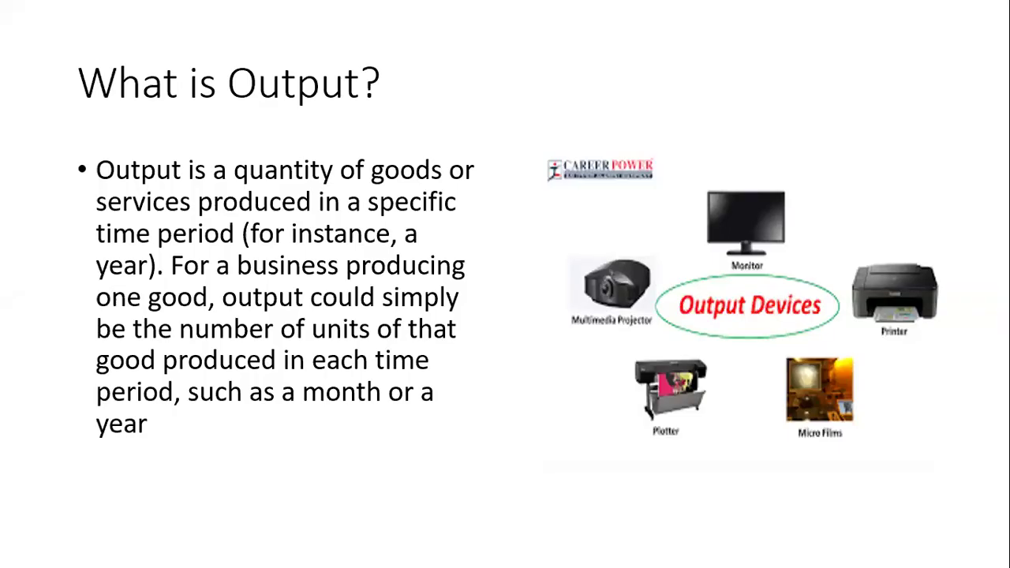
{"action": "key", "text": "Right"}
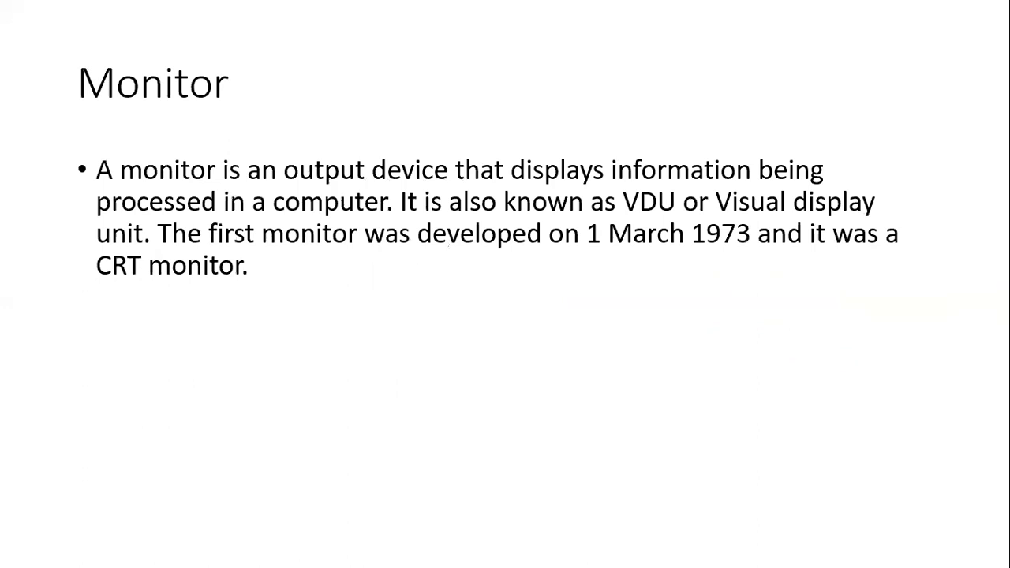
{"action": "key", "text": "Right"}
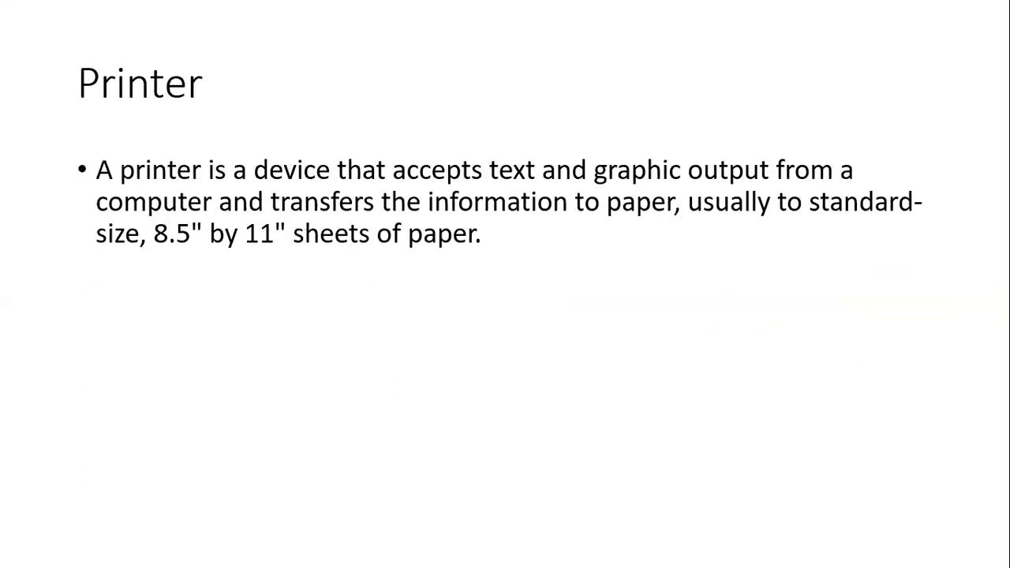
{"action": "key", "text": "Escape"}
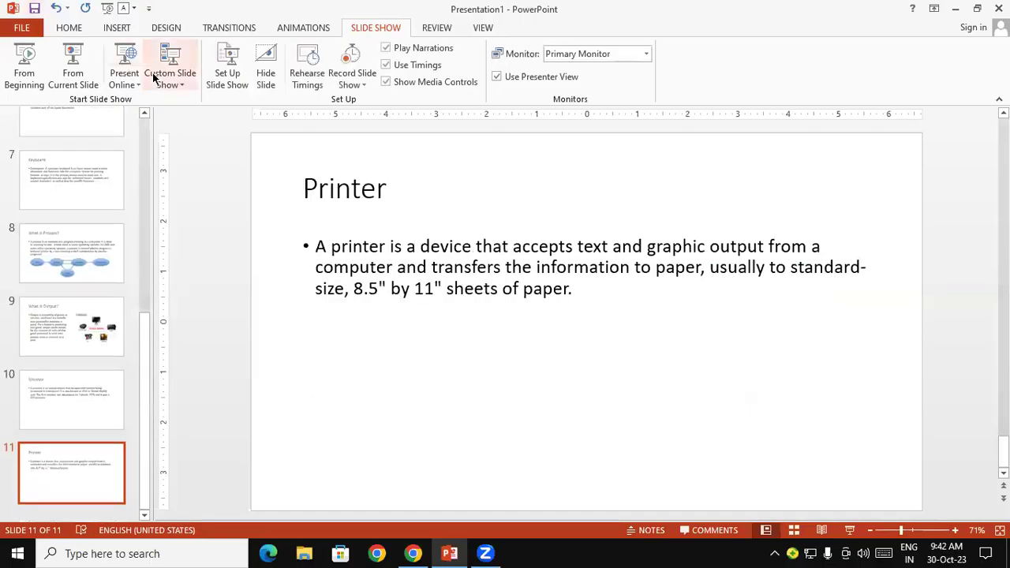
{"action": "left_click", "coordinate": [179, 82]}
{"action": "left_click", "coordinate": [182, 100]}
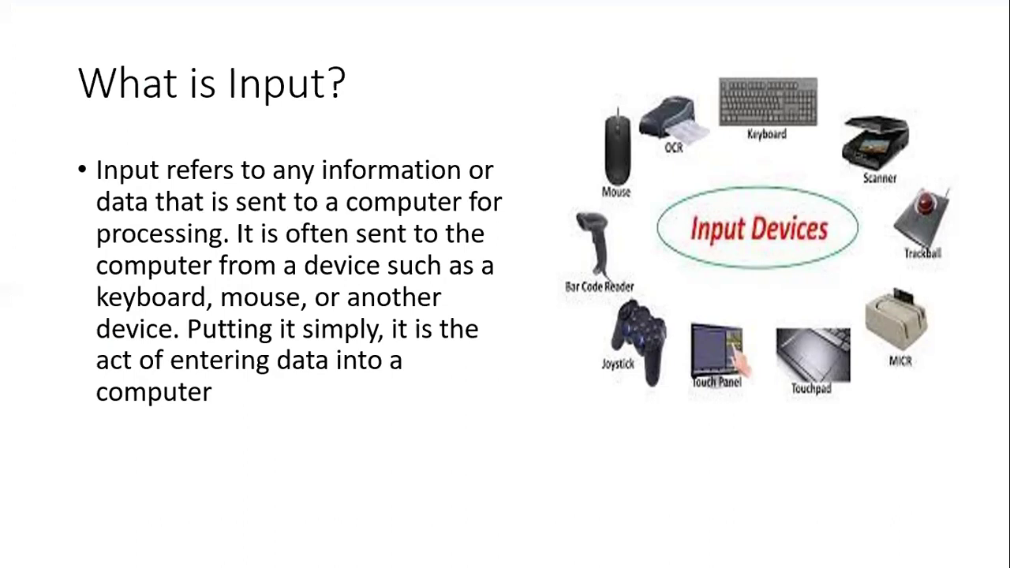
{"action": "key", "text": "Escape"}
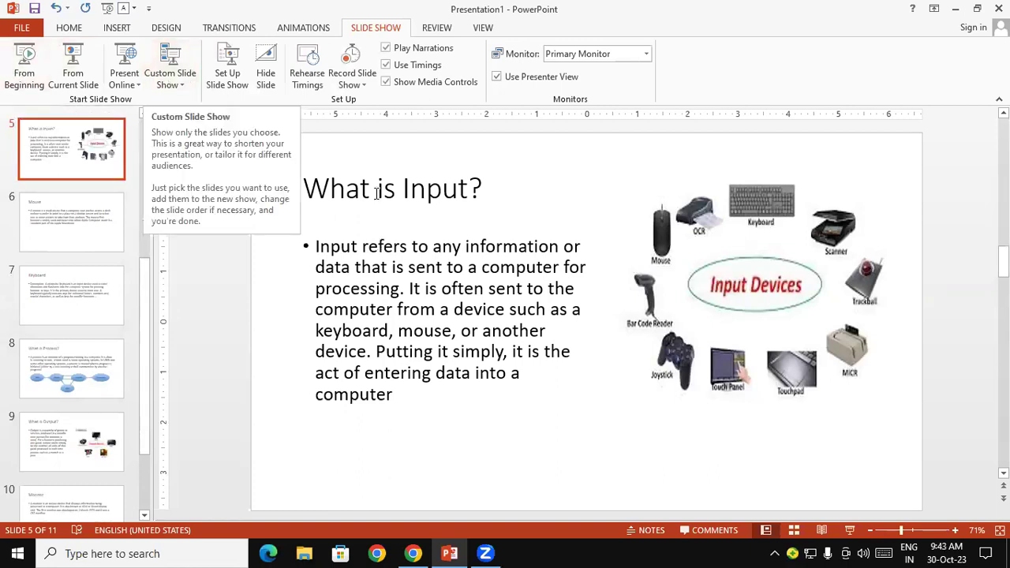
{"action": "left_click", "coordinate": [226, 68]}
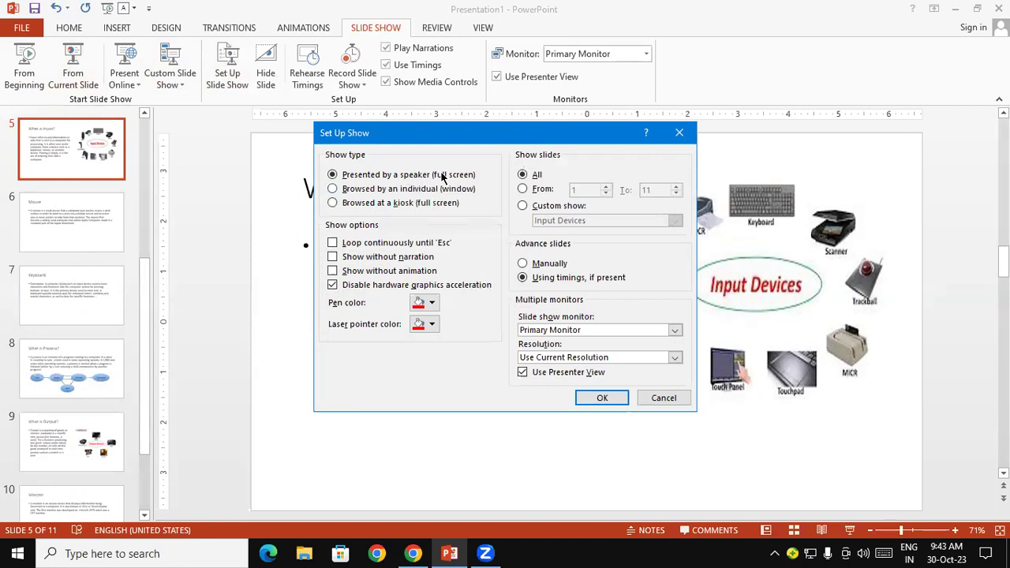
{"action": "left_click", "coordinate": [432, 202]}
{"action": "left_click", "coordinate": [434, 175]}
{"action": "left_click", "coordinate": [419, 203]}
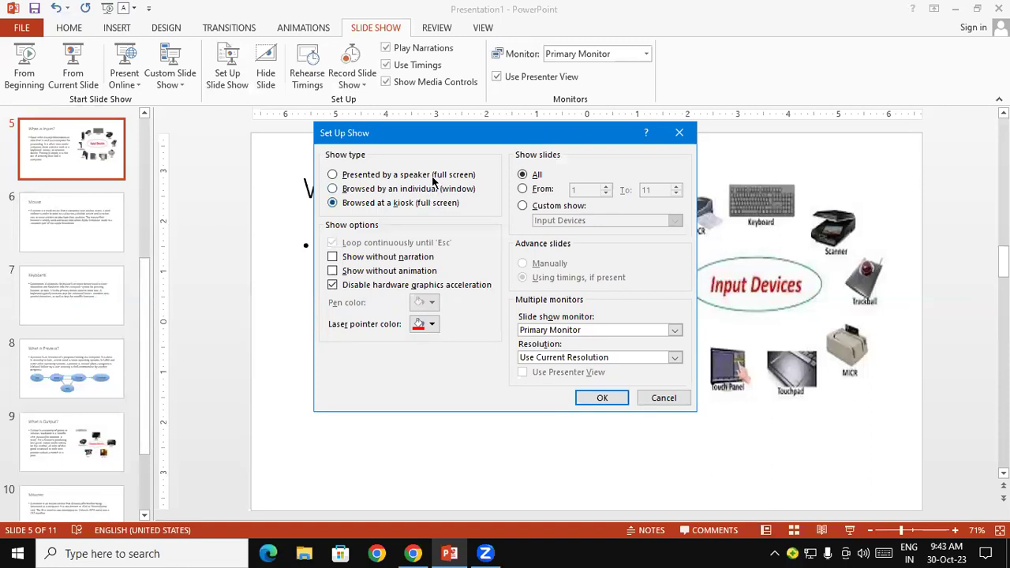
{"action": "left_click", "coordinate": [431, 174]}
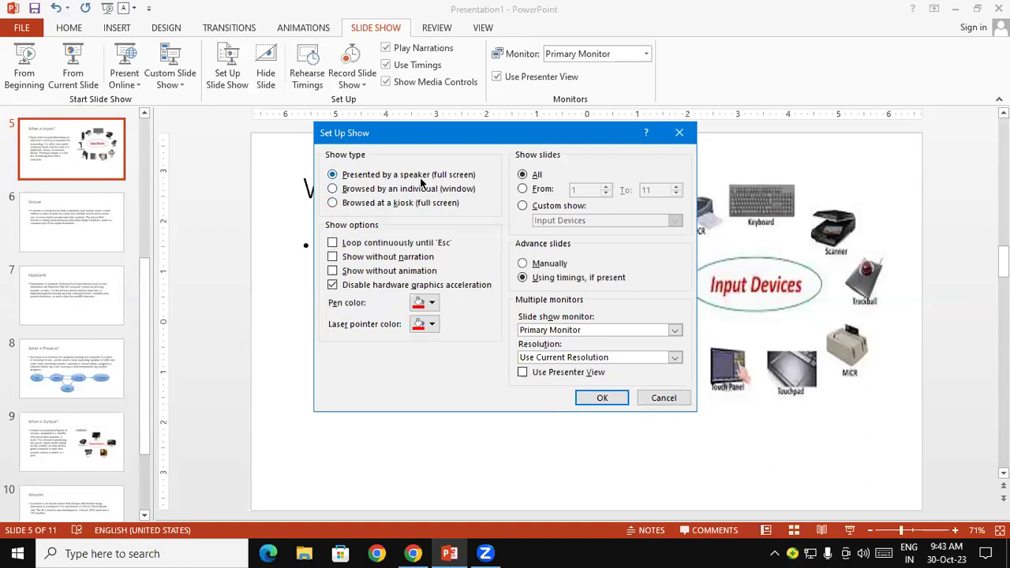
{"action": "left_click", "coordinate": [612, 398]}
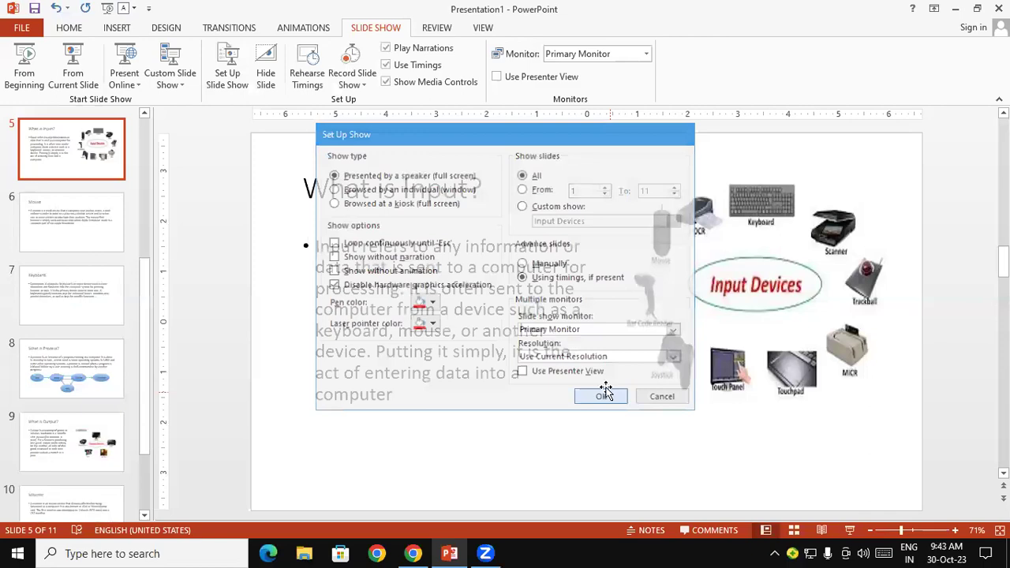
{"action": "left_click", "coordinate": [170, 75]}
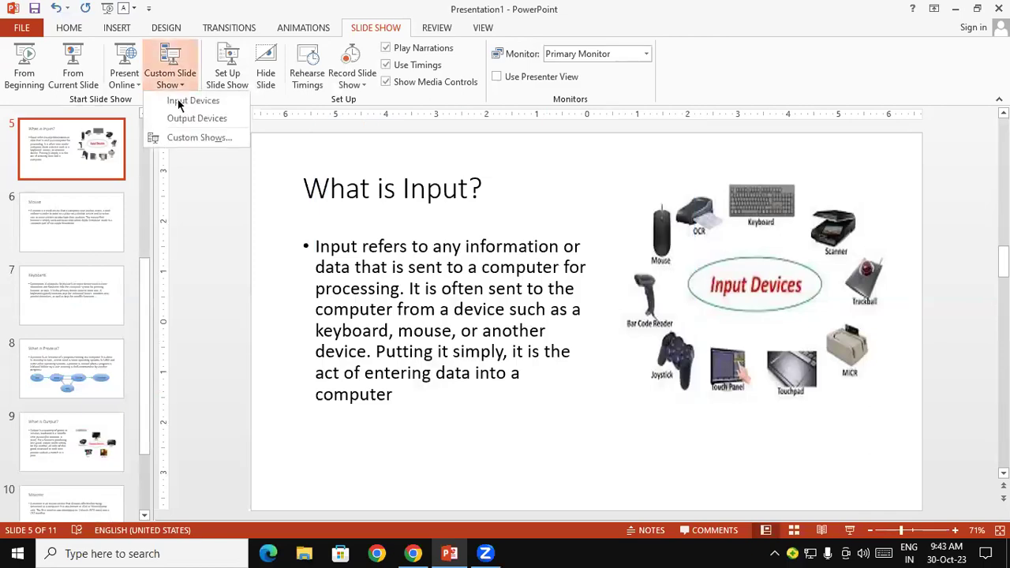
{"action": "left_click", "coordinate": [180, 100]}
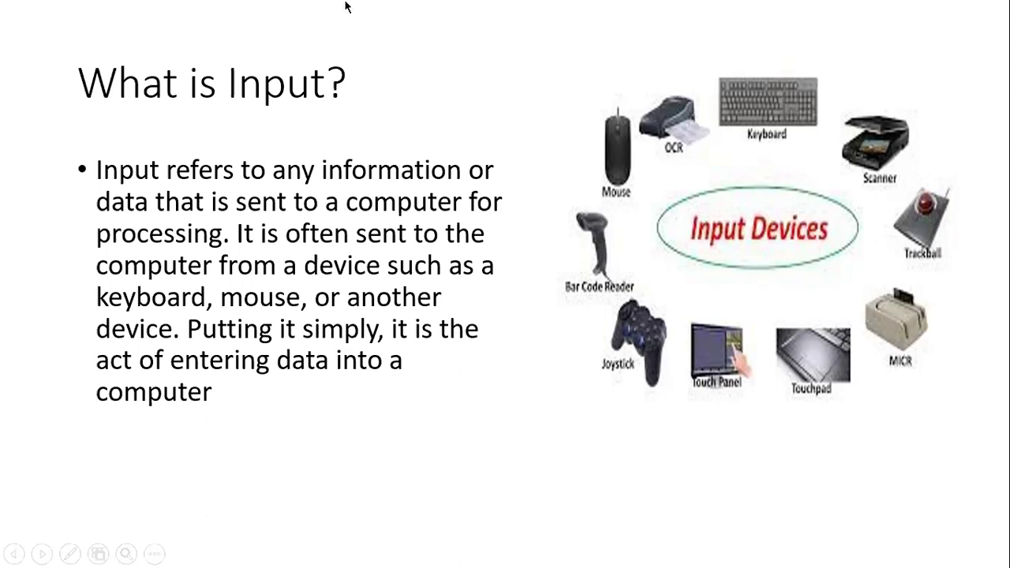
{"action": "key", "text": "Escape"}
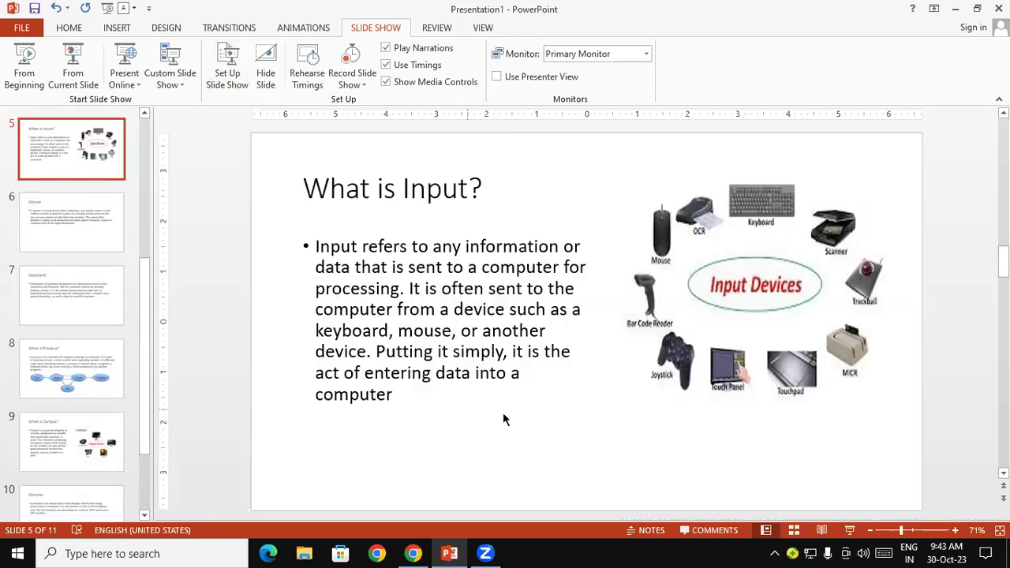
Set the show type to Browsed by an individual (window)
{"action": "left_click", "coordinate": [222, 70]}
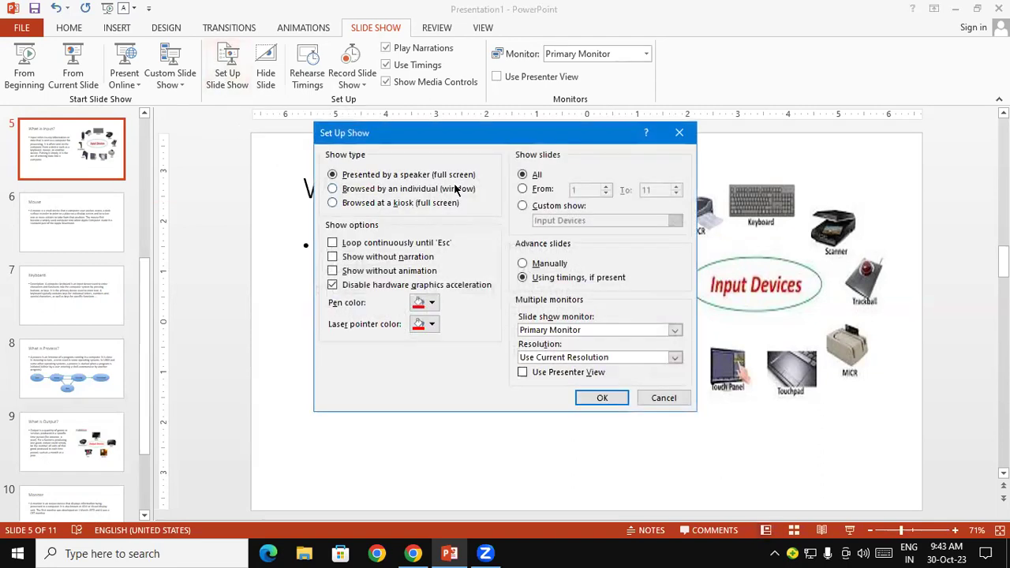
{"action": "left_click", "coordinate": [403, 191]}
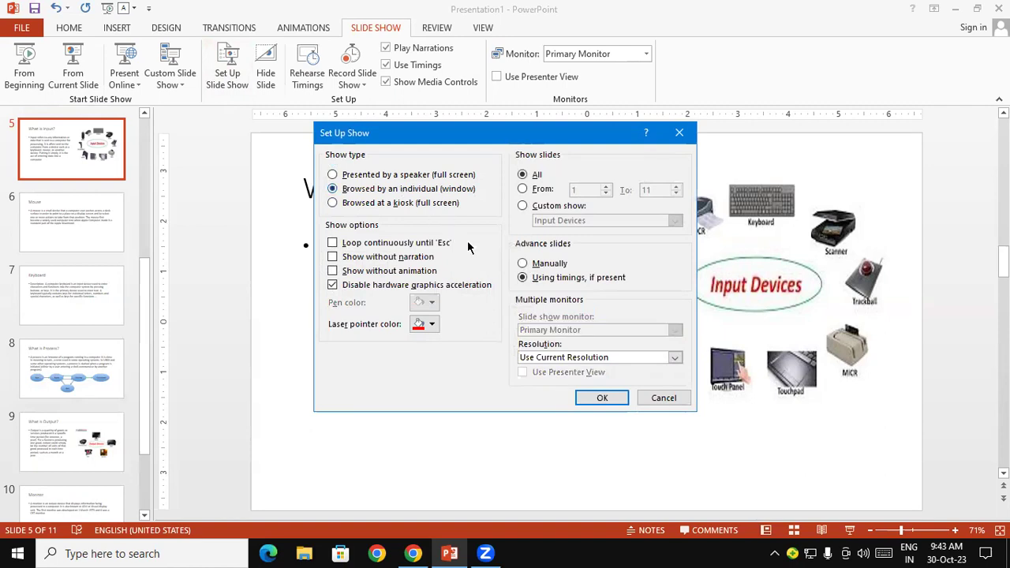
{"action": "left_click", "coordinate": [604, 399]}
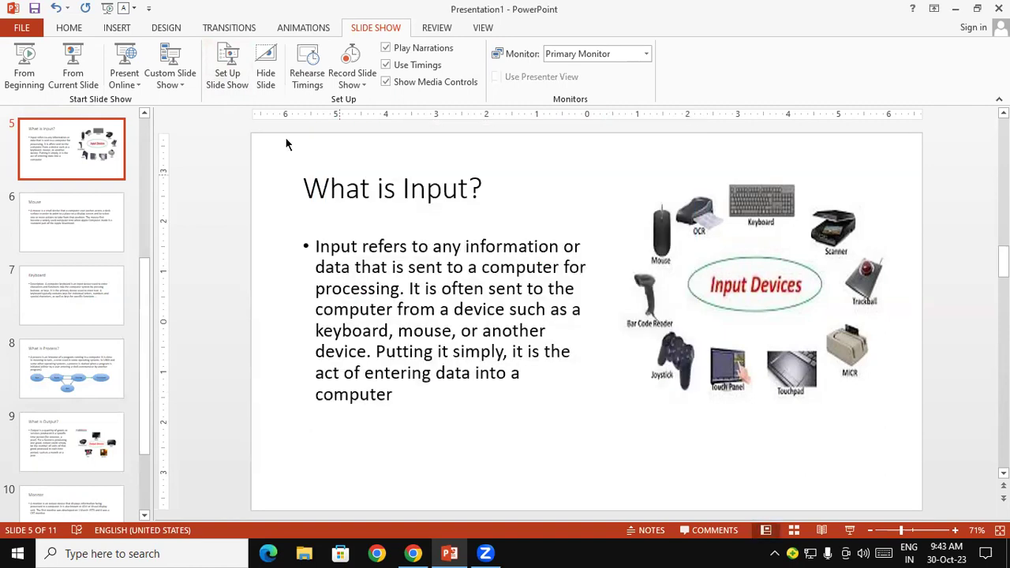
Preview the Input Devices custom show in a window, then end it
{"action": "left_click", "coordinate": [170, 72]}
{"action": "left_click", "coordinate": [175, 100]}
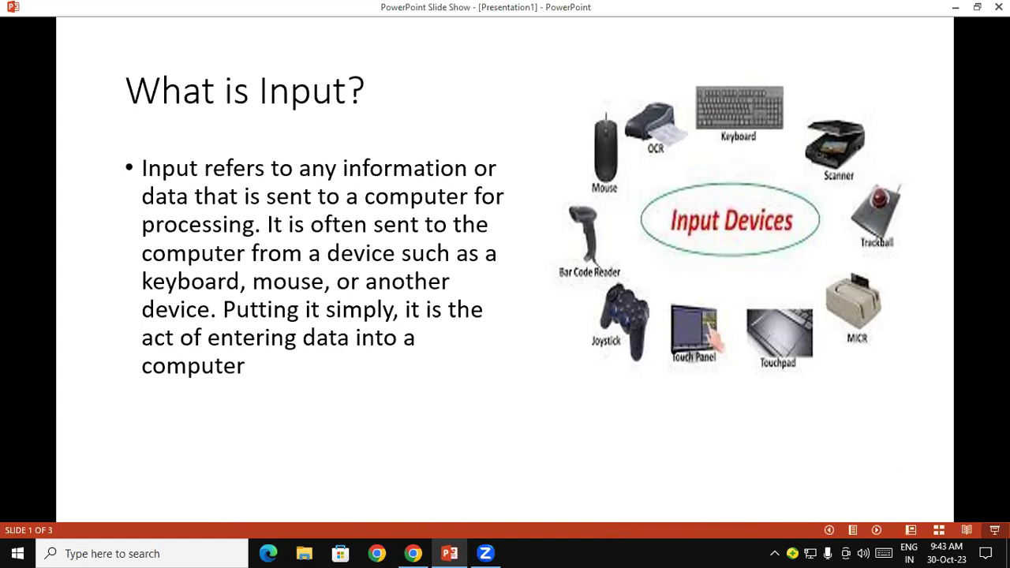
{"action": "key", "text": "Escape"}
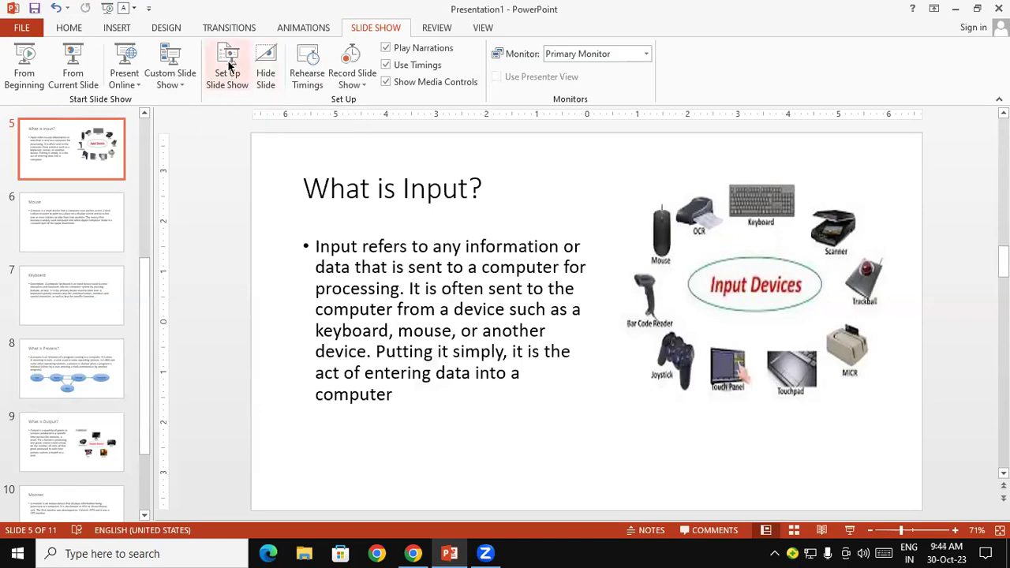
{"action": "left_click", "coordinate": [230, 71]}
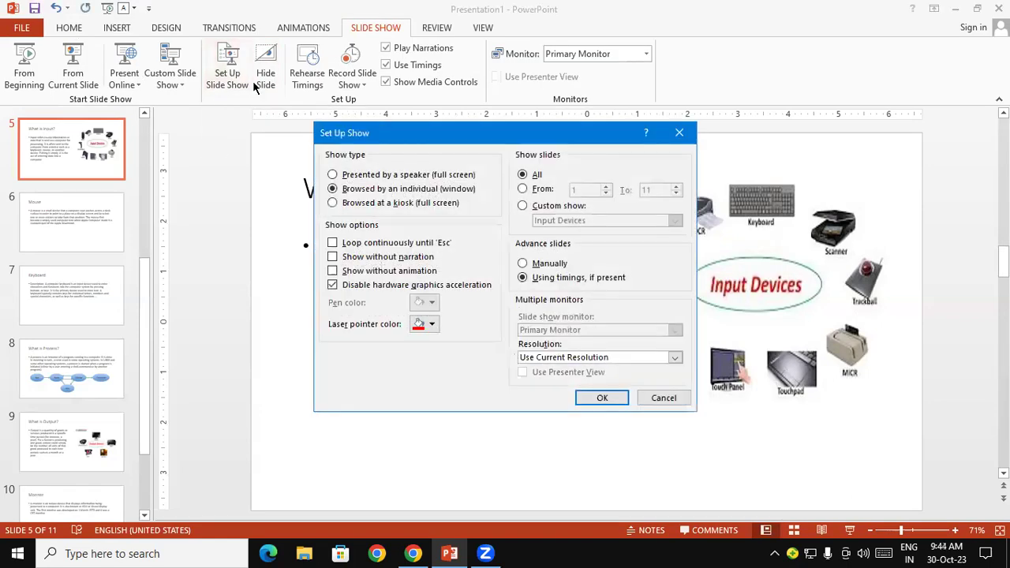
{"action": "left_click", "coordinate": [365, 202]}
{"action": "left_click", "coordinate": [602, 397]}
{"action": "left_click", "coordinate": [169, 75]}
{"action": "left_click", "coordinate": [178, 108]}
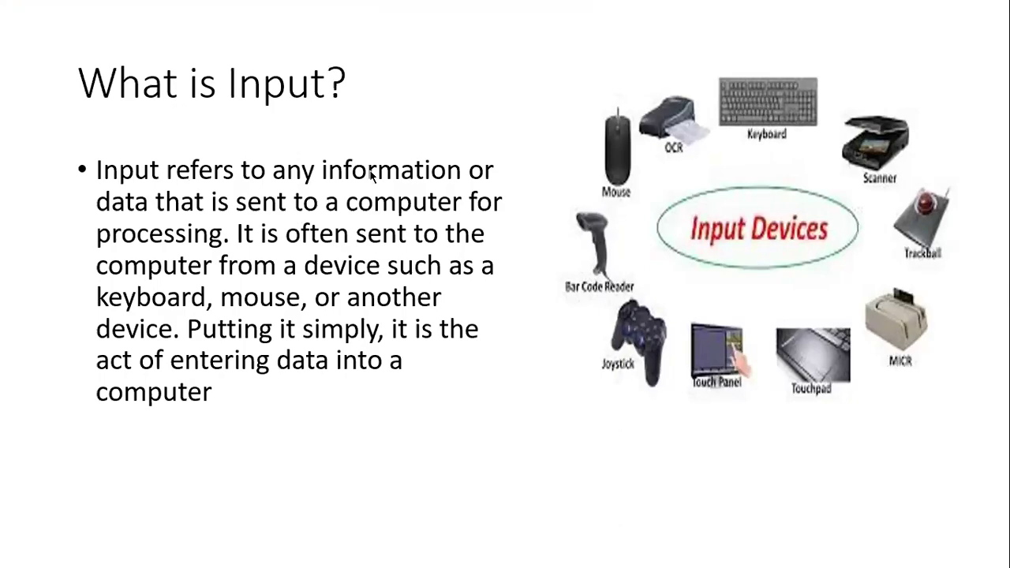
{"action": "key", "text": "Escape"}
{"action": "left_click", "coordinate": [251, 90]}
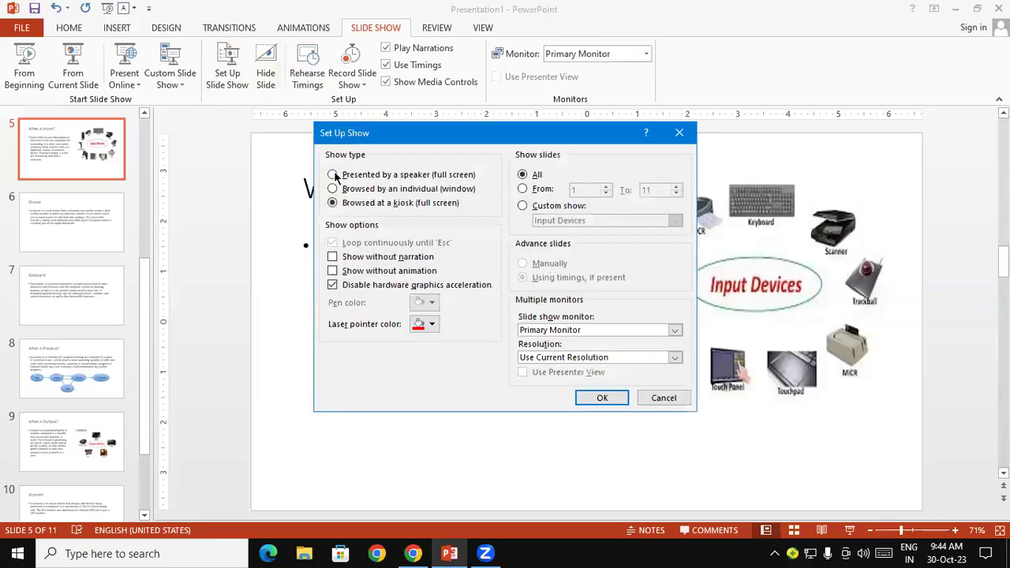
{"action": "key", "text": "Escape"}
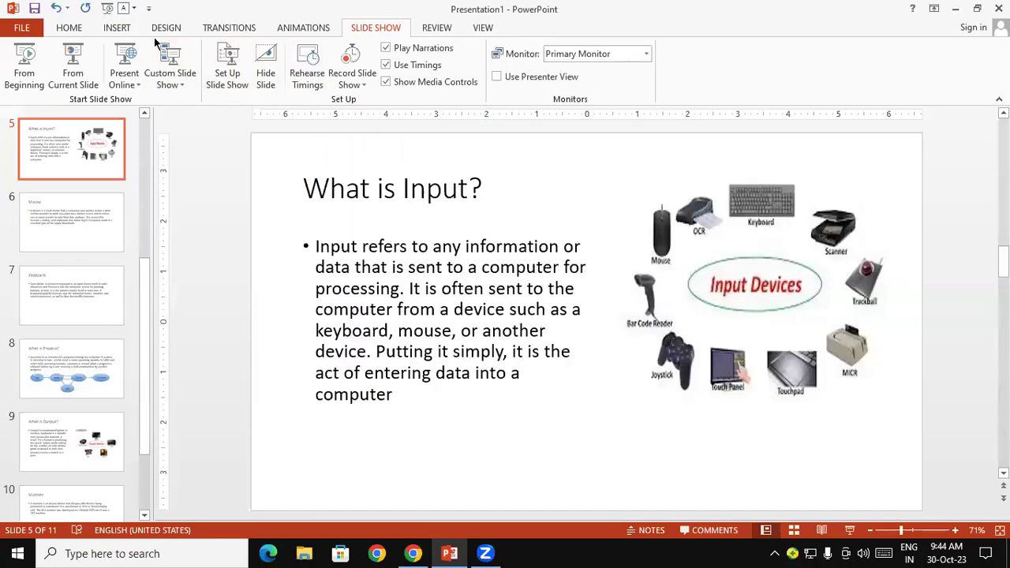
{"action": "left_click", "coordinate": [189, 82]}
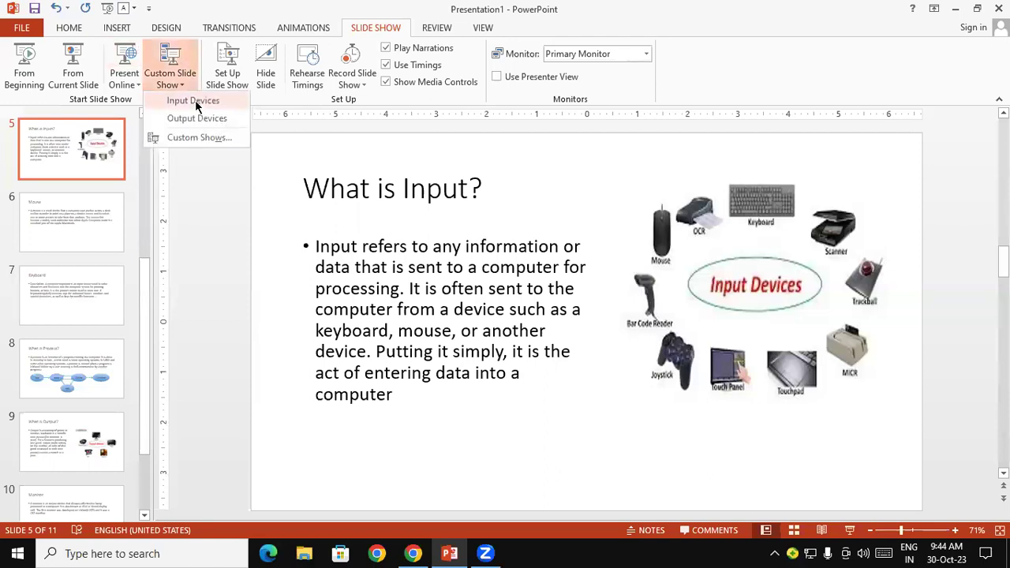
{"action": "left_click", "coordinate": [195, 99]}
{"action": "key", "text": "Escape"}
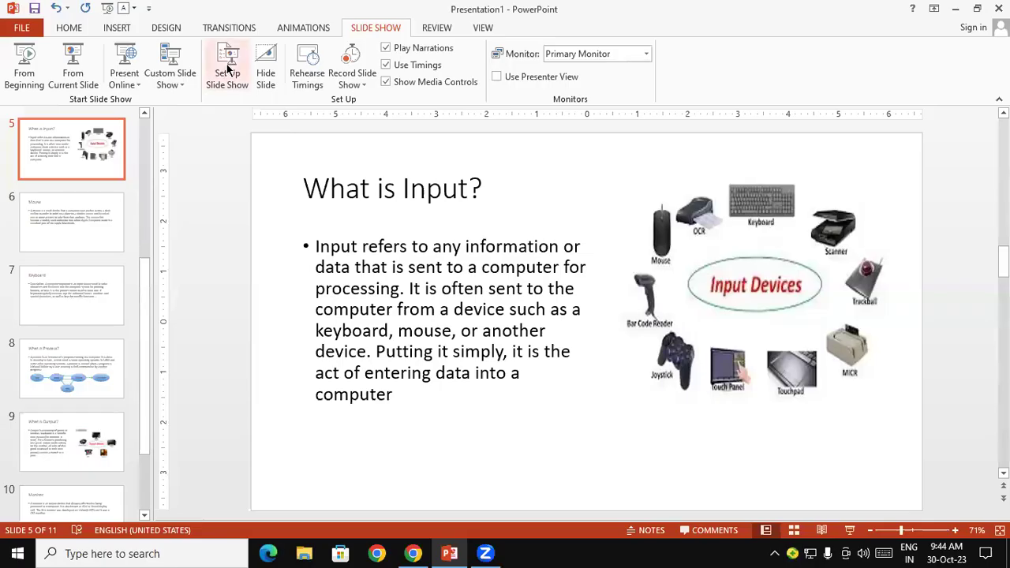
{"action": "left_click", "coordinate": [228, 63]}
{"action": "left_click", "coordinate": [332, 188]}
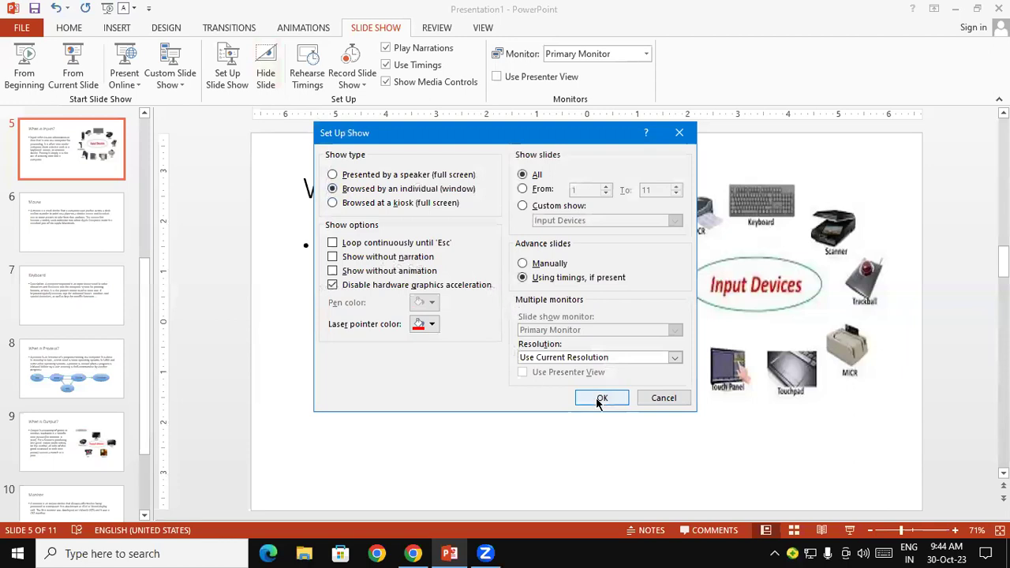
{"action": "left_click", "coordinate": [602, 398]}
{"action": "left_click", "coordinate": [173, 57]}
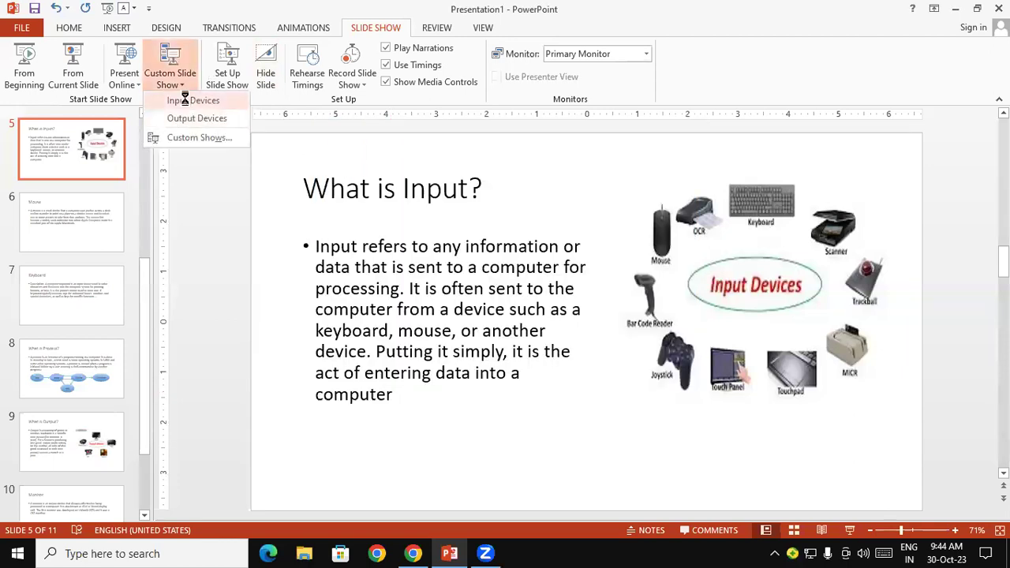
{"action": "left_click", "coordinate": [183, 99]}
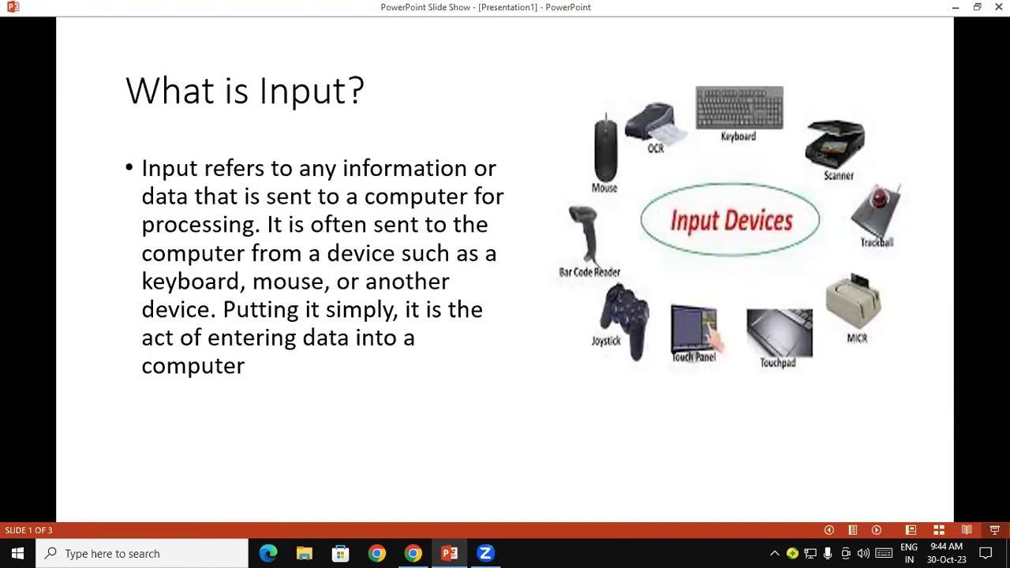
{"action": "key", "text": "Escape"}
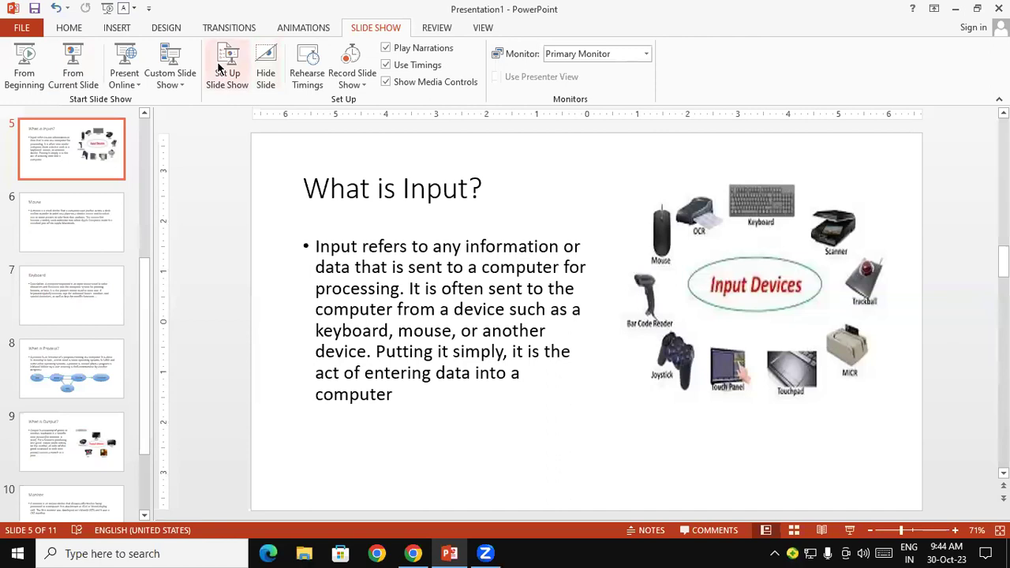
Set the show type to Presented by a speaker (full screen)
{"action": "left_click", "coordinate": [228, 73]}
{"action": "left_click", "coordinate": [341, 175]}
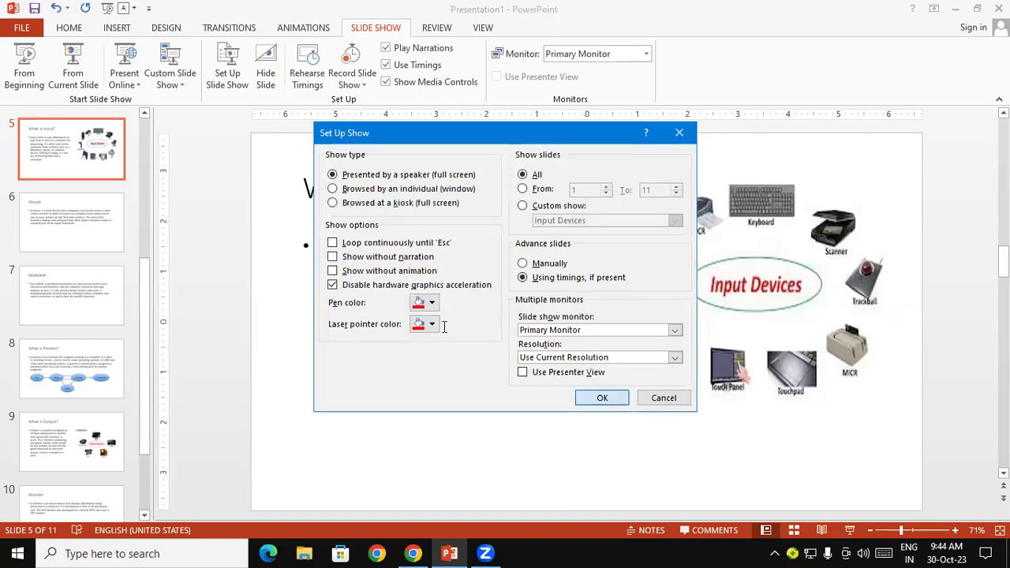
{"action": "left_click", "coordinate": [600, 397]}
Run the Input Devices show full screen through Mouse and Keyboard to the end
{"action": "left_click", "coordinate": [182, 83]}
{"action": "left_click", "coordinate": [192, 101]}
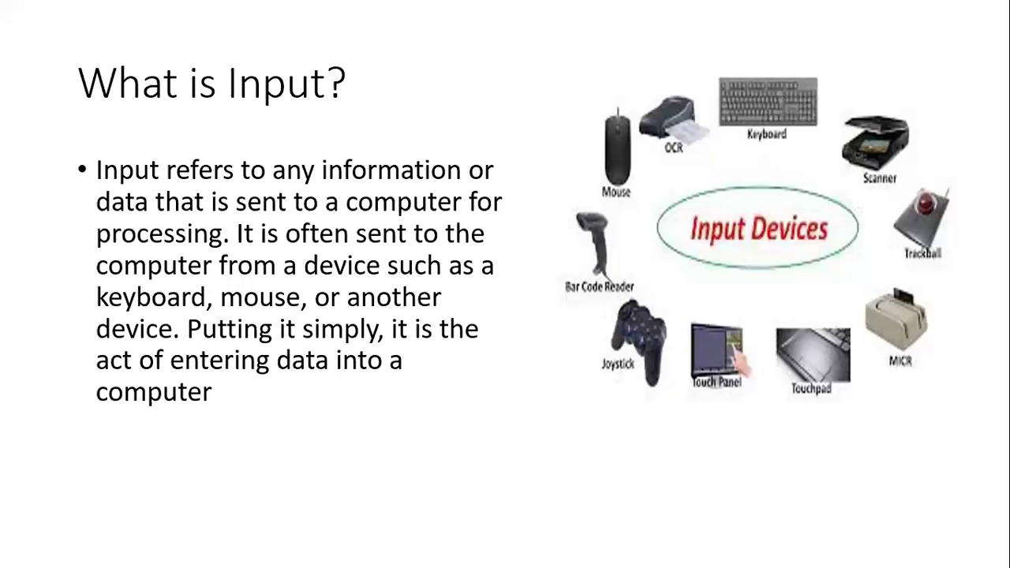
{"action": "key", "text": "Right"}
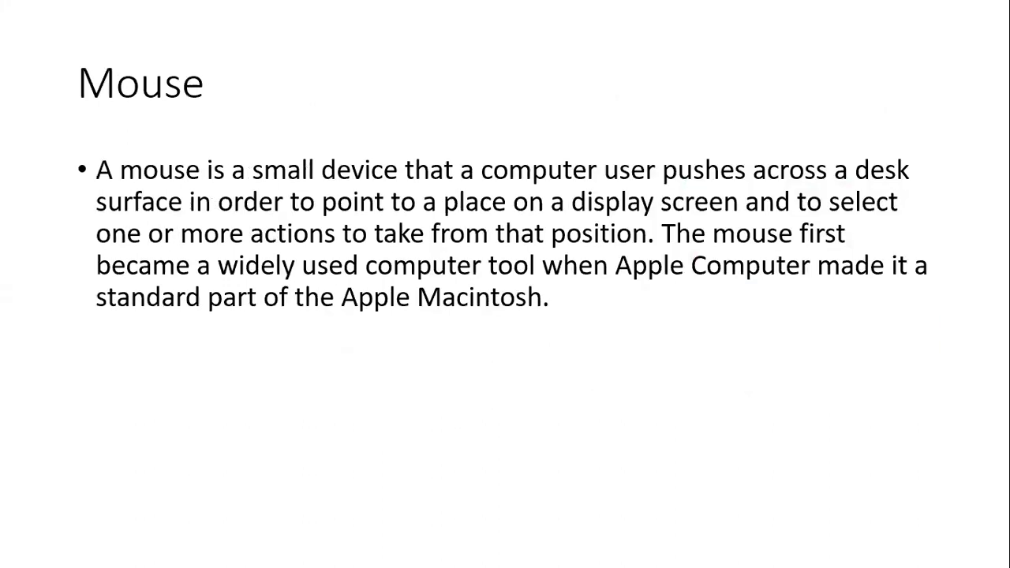
{"action": "key", "text": "Right"}
{"action": "key", "text": "Right"}
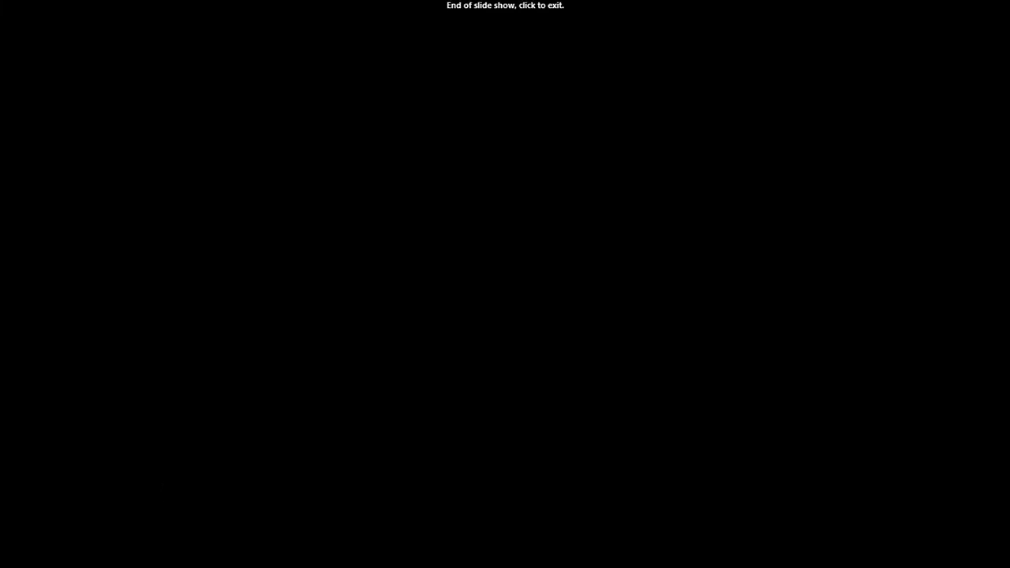
{"action": "left_click", "coordinate": [640, 53]}
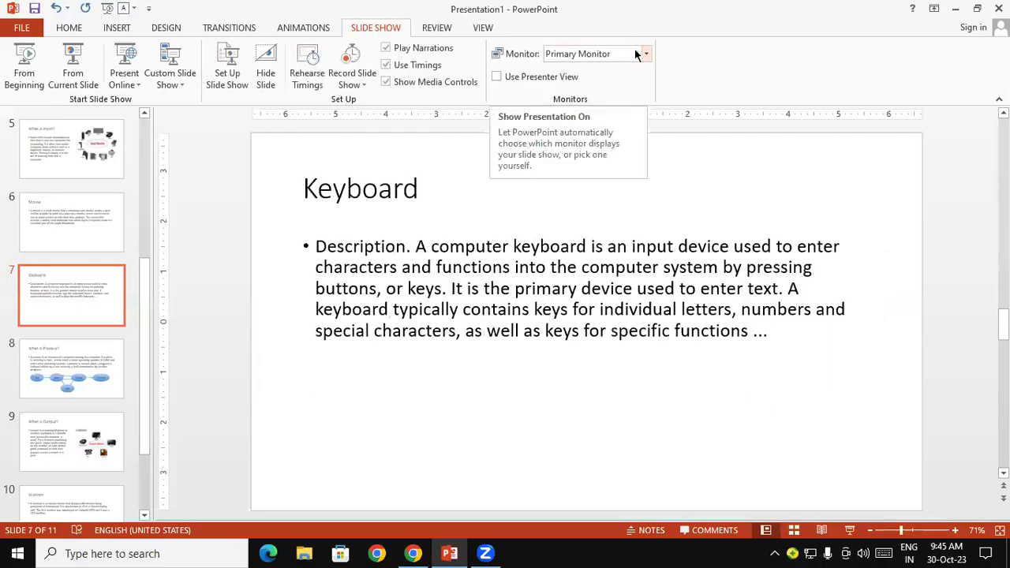
Turn on Loop continuously until 'Esc' in the slide show setup
{"action": "left_click", "coordinate": [236, 73]}
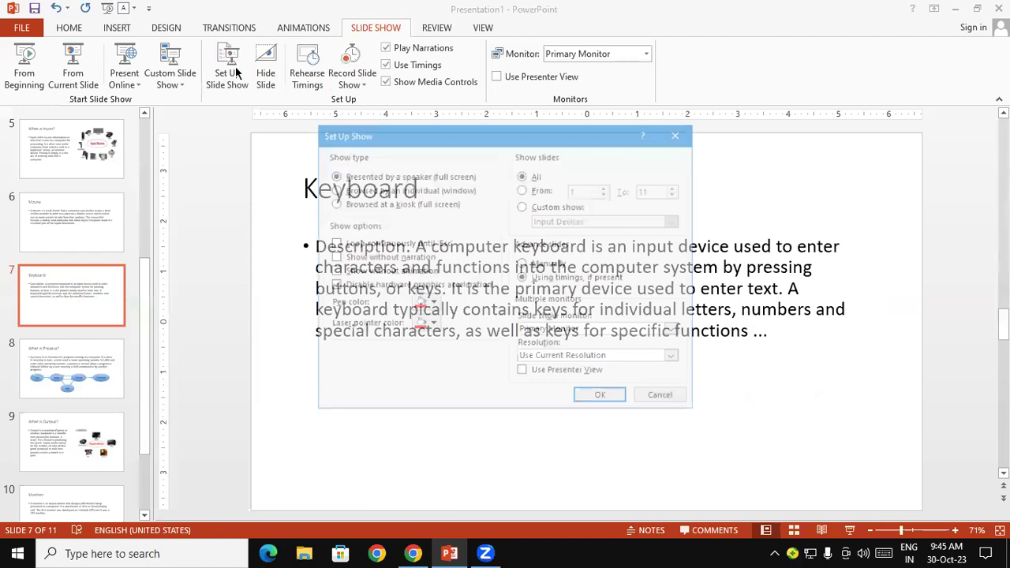
{"action": "left_click", "coordinate": [382, 244]}
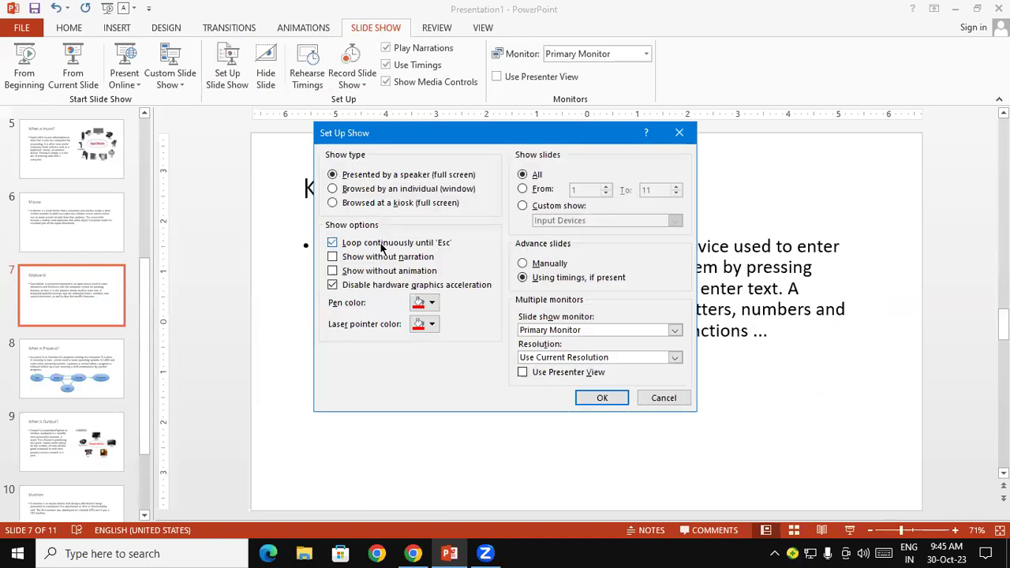
{"action": "left_click", "coordinate": [585, 399]}
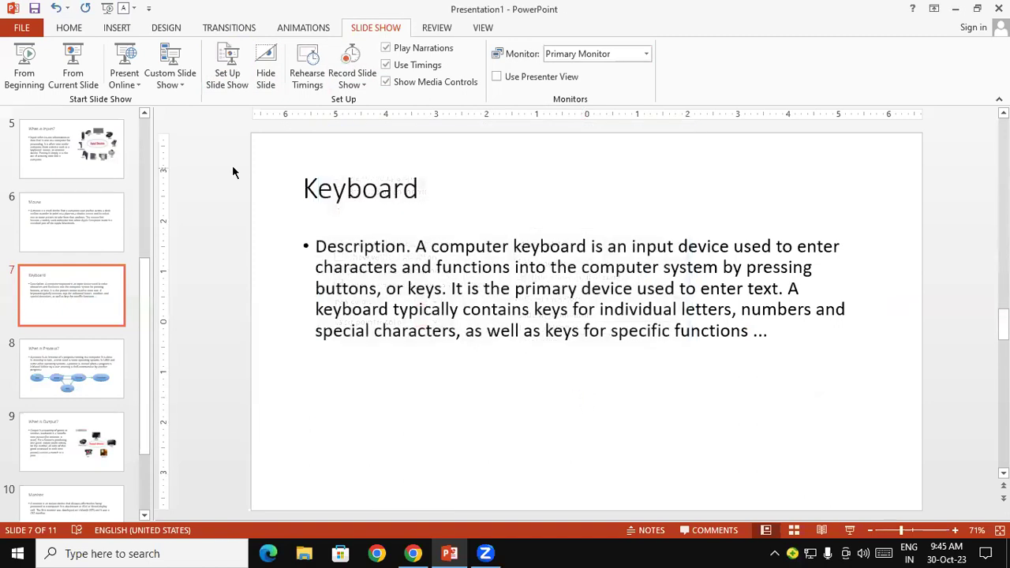
Play the looping Input Devices show, stop it with Esc, and reopen the setup options
{"action": "left_click", "coordinate": [171, 82]}
{"action": "left_click", "coordinate": [178, 99]}
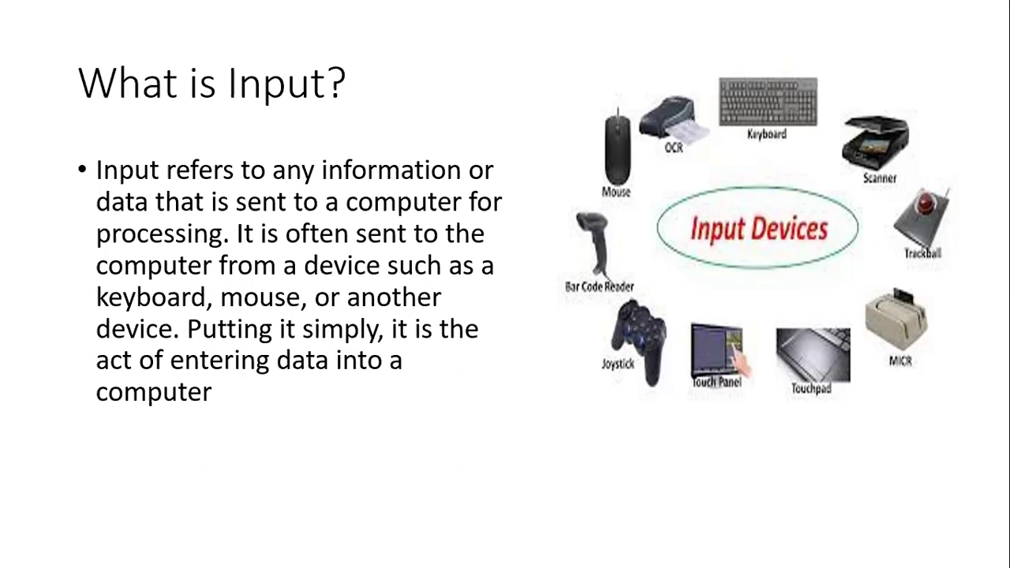
{"action": "key", "text": "Escape"}
{"action": "left_click", "coordinate": [227, 69]}
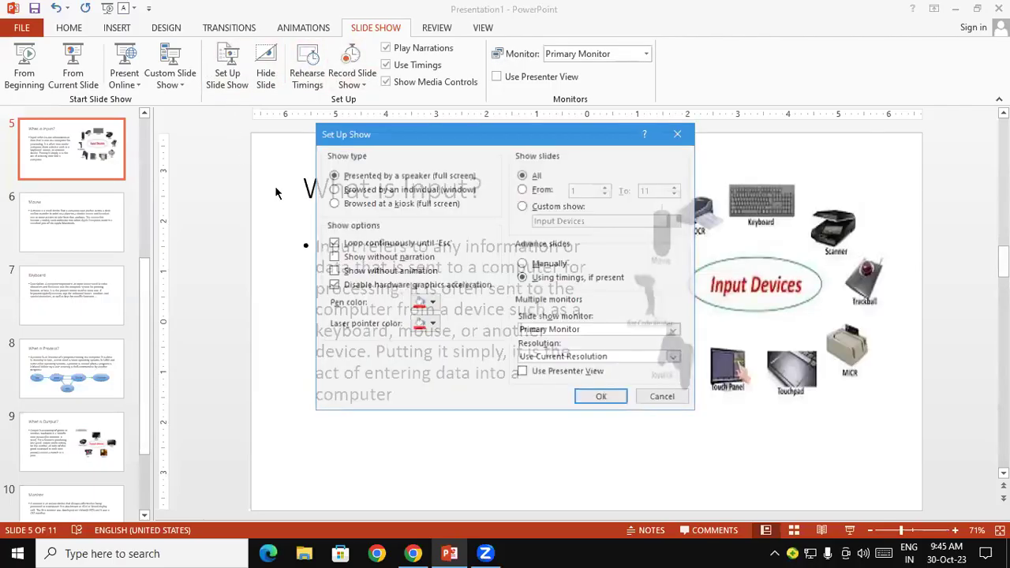
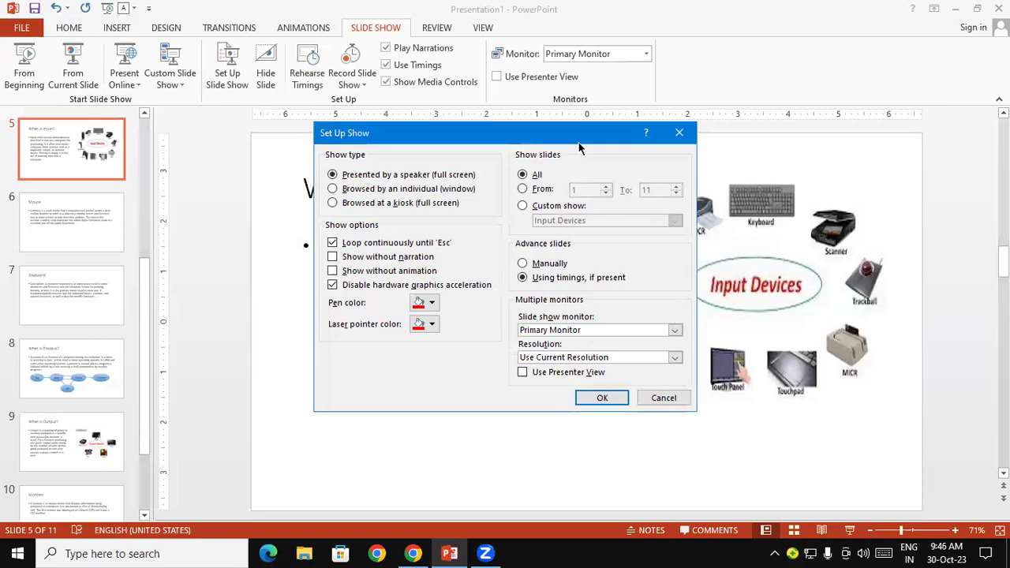
Confirm the show setup with continuous looping and hardware acceleration disabled, then select slide 5's 'What is Input?' title
{"action": "left_click", "coordinate": [677, 133]}
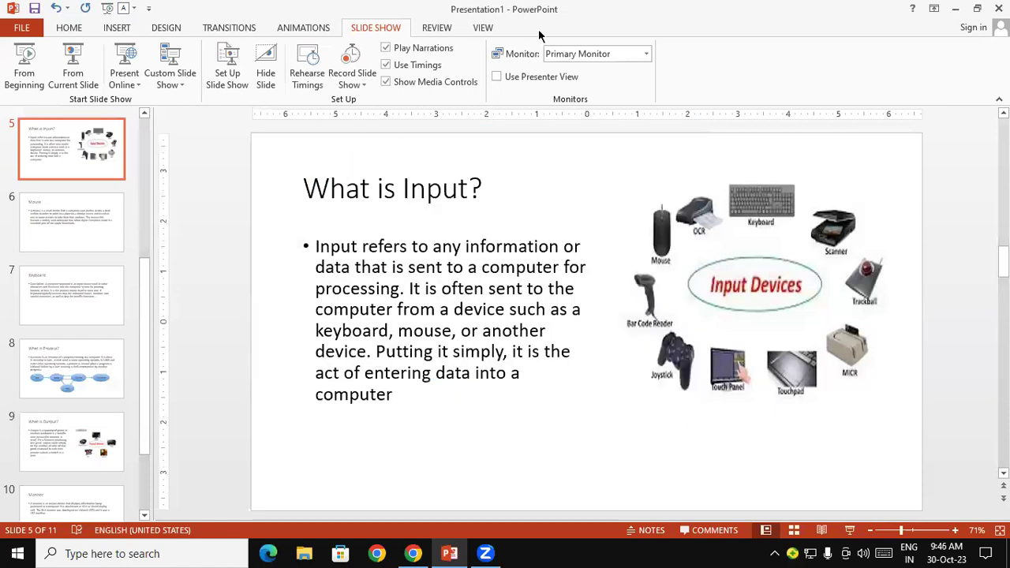
{"action": "left_click", "coordinate": [478, 29]}
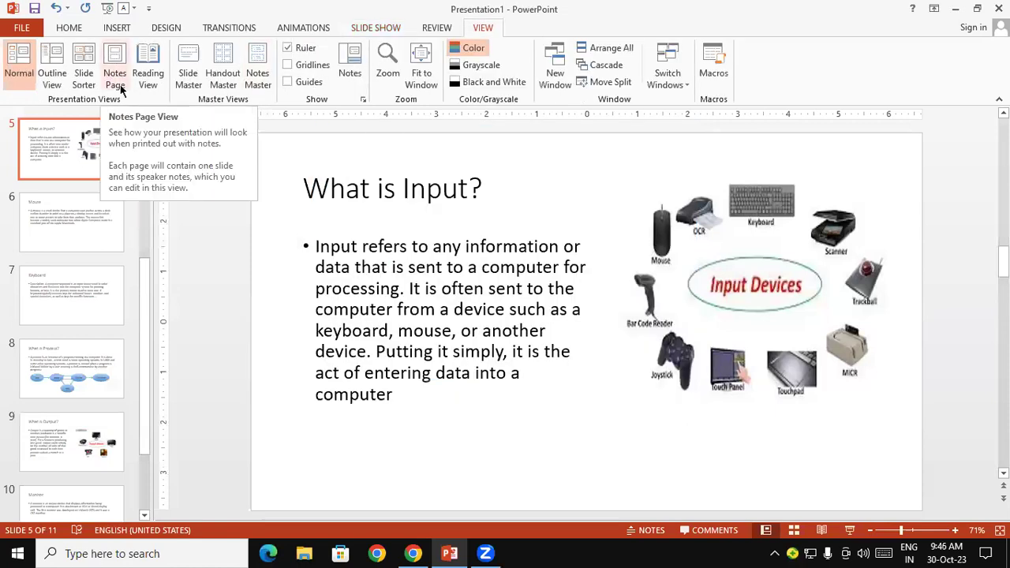
{"action": "left_click", "coordinate": [376, 28]}
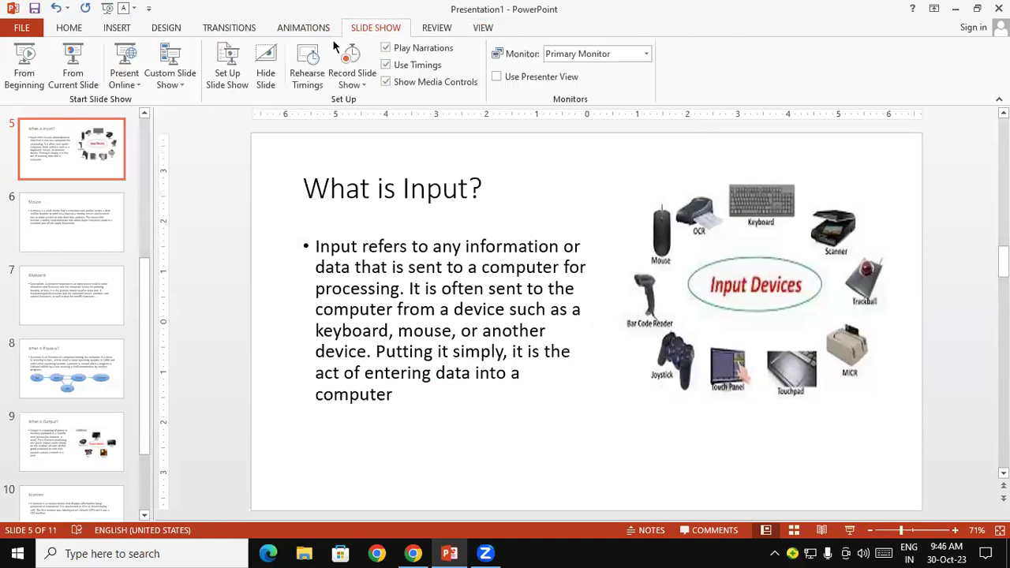
{"action": "left_click", "coordinate": [228, 70]}
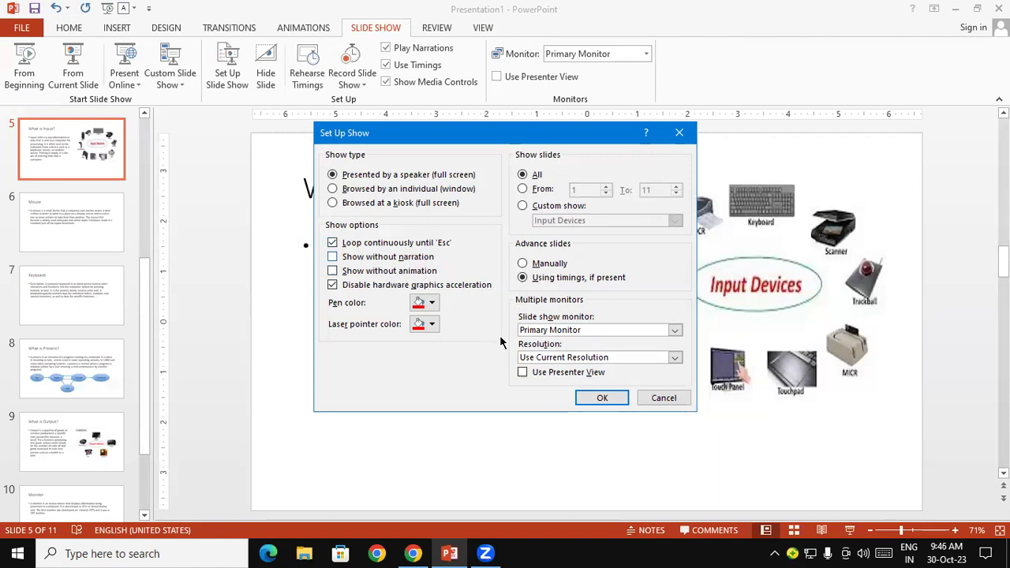
{"action": "left_click", "coordinate": [601, 398]}
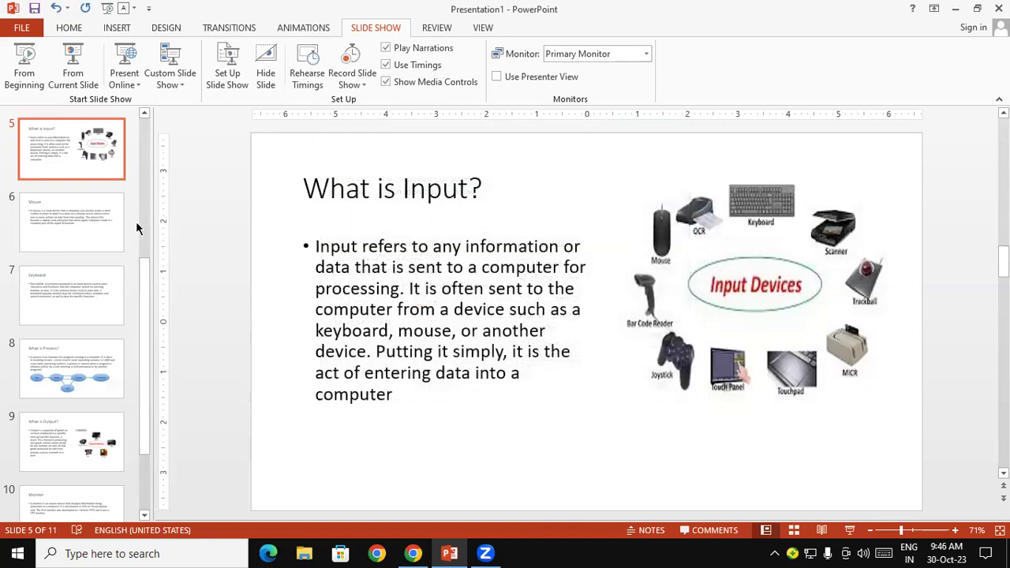
{"action": "left_click", "coordinate": [443, 197]}
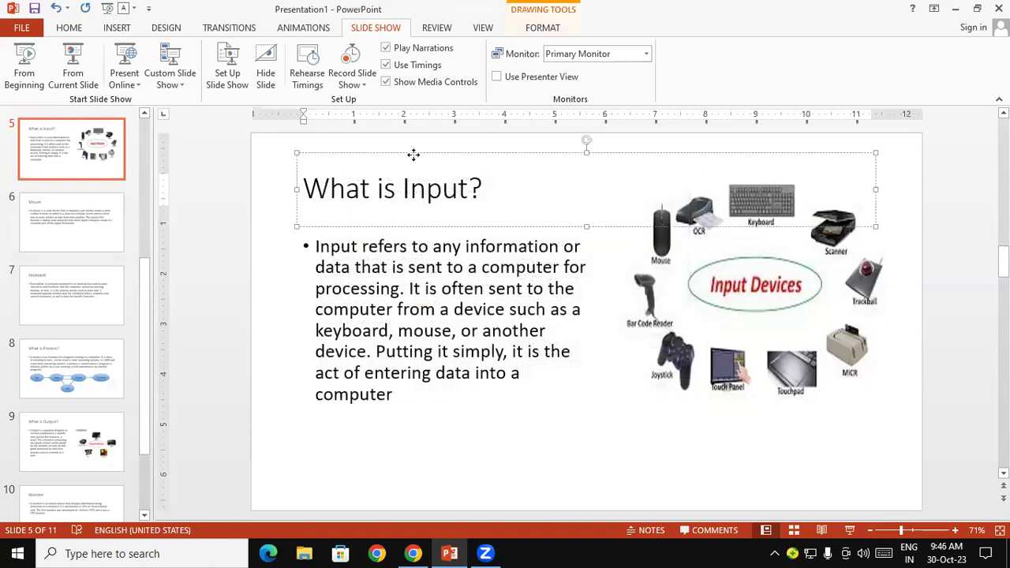
Give the 'What is Input?' title a Fly In animation starting With Previous, lasting 2 seconds
{"action": "left_click", "coordinate": [227, 28]}
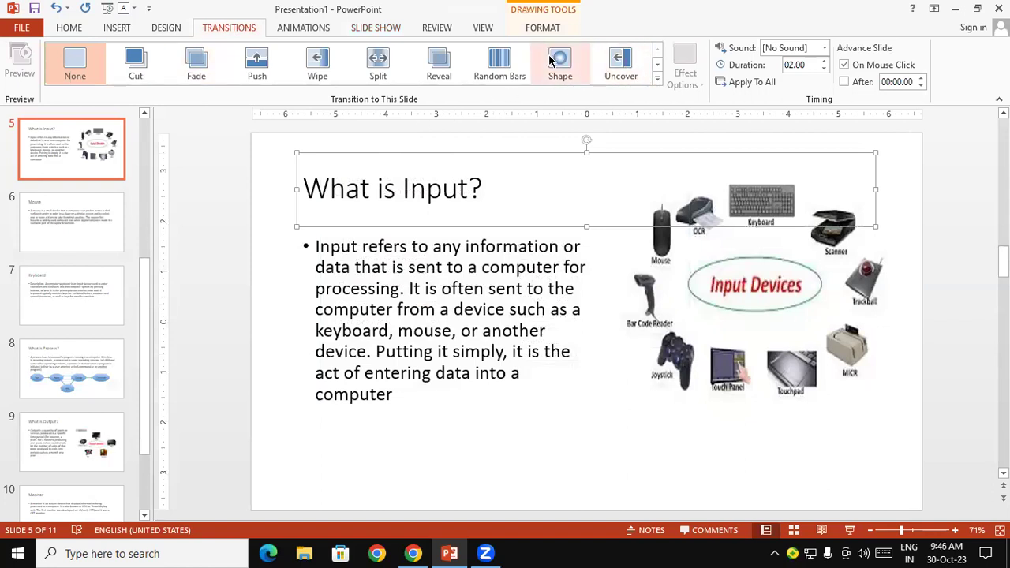
{"action": "left_click", "coordinate": [303, 28]}
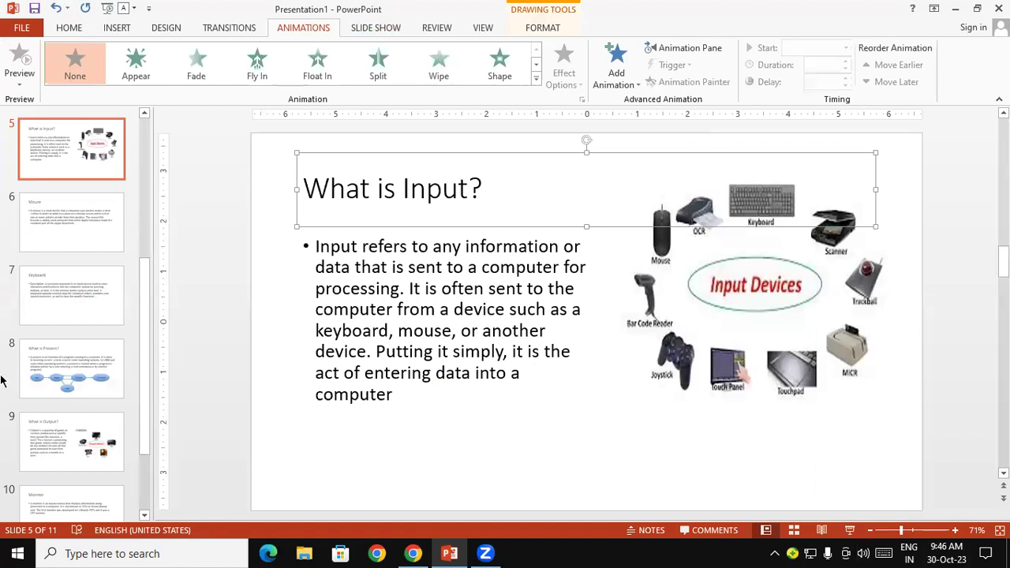
{"action": "left_click", "coordinate": [254, 59]}
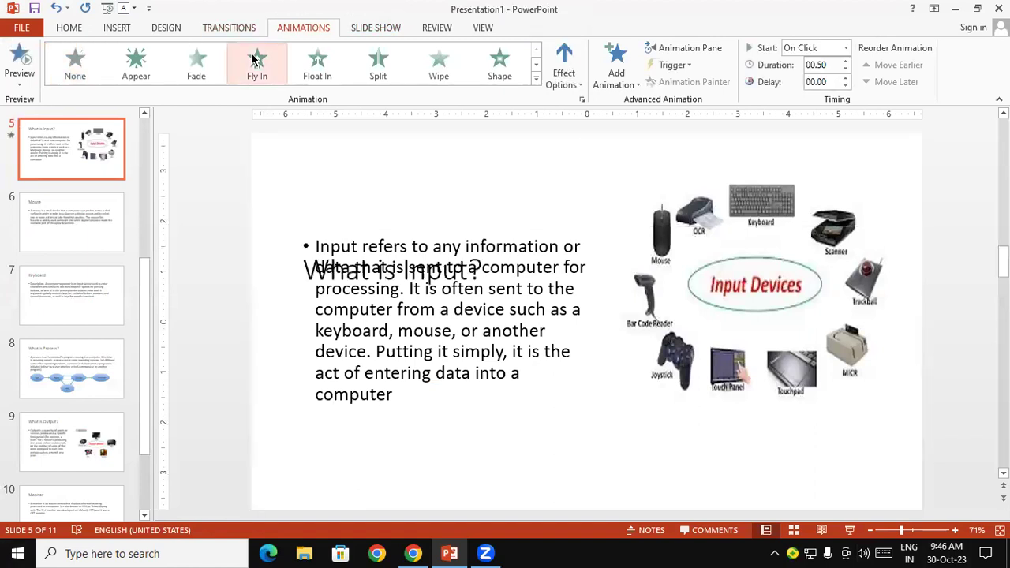
{"action": "left_click", "coordinate": [255, 61]}
{"action": "left_click", "coordinate": [255, 61]}
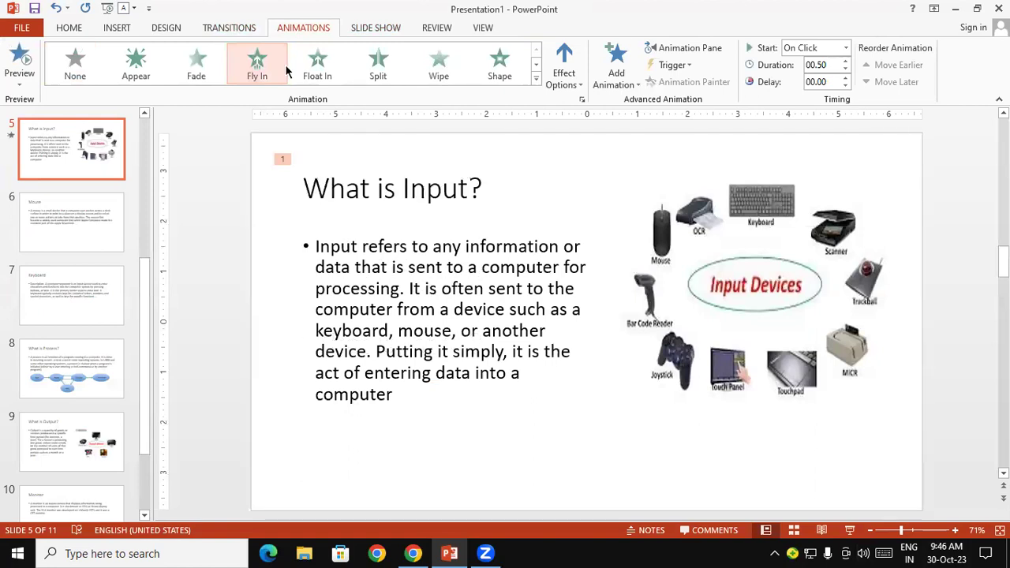
{"action": "left_click", "coordinate": [845, 48]}
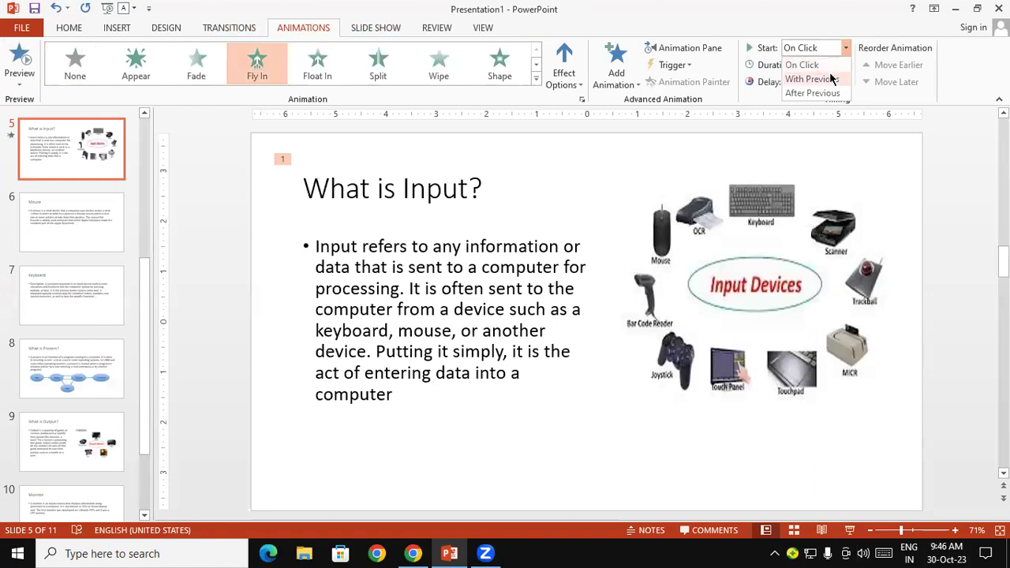
{"action": "left_click", "coordinate": [832, 78]}
{"action": "left_click", "coordinate": [829, 65]}
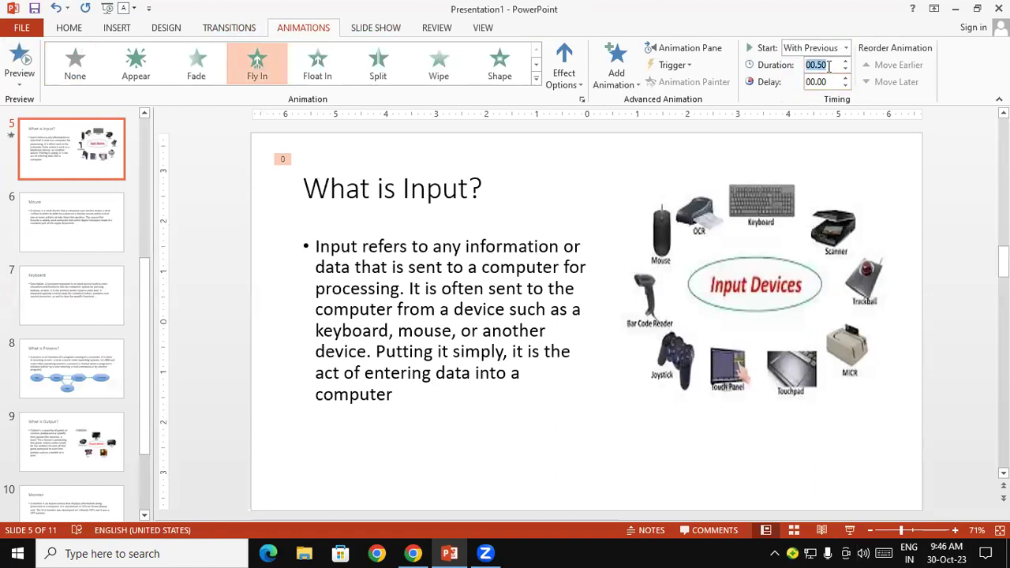
{"action": "type", "text": "2"}
{"action": "key", "text": "Return"}
Give the Input Devices picture a Shape animation starting With Previous, lasting 5 seconds
{"action": "left_click", "coordinate": [724, 215]}
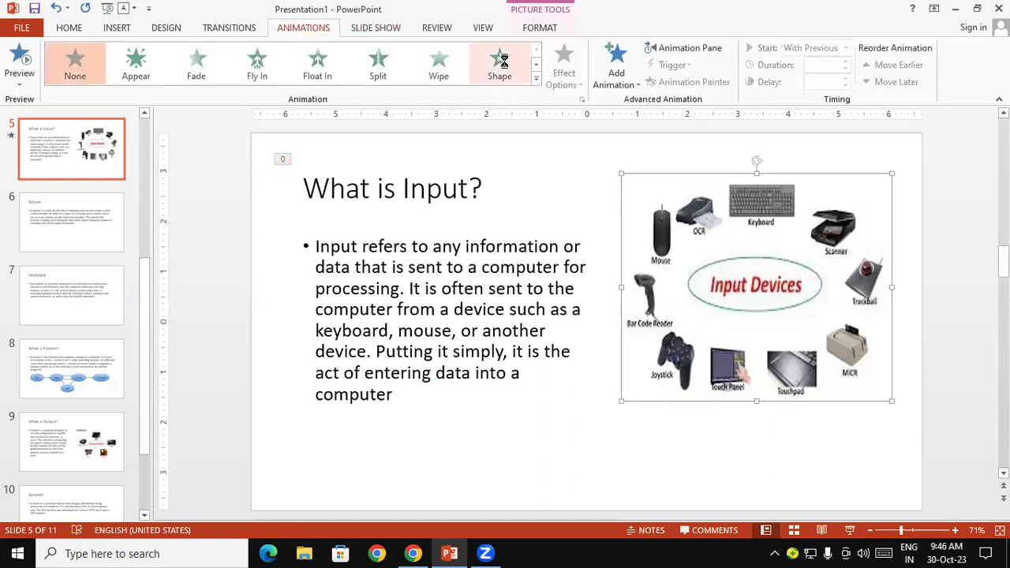
{"action": "left_click", "coordinate": [504, 66]}
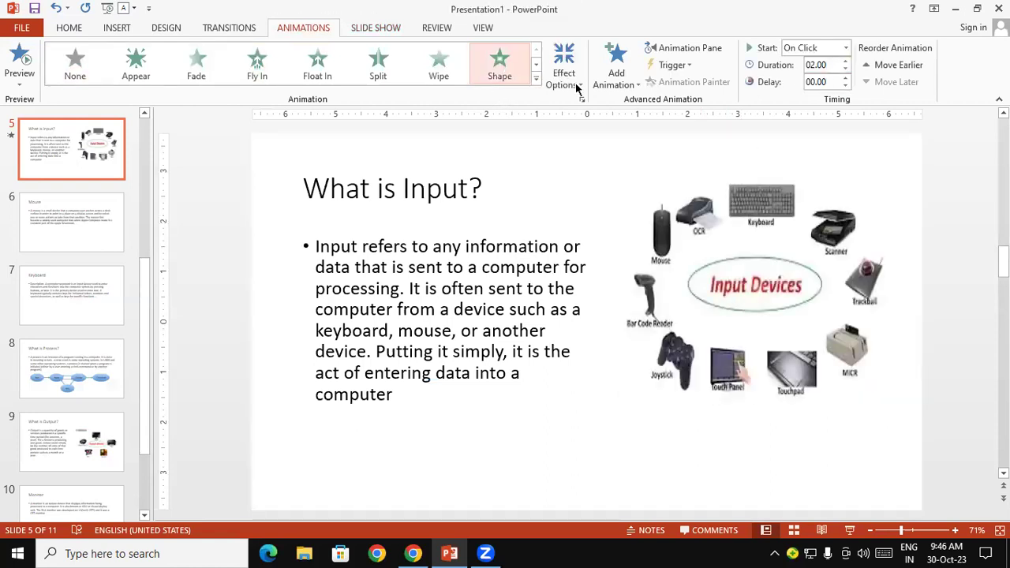
{"action": "left_click", "coordinate": [844, 49]}
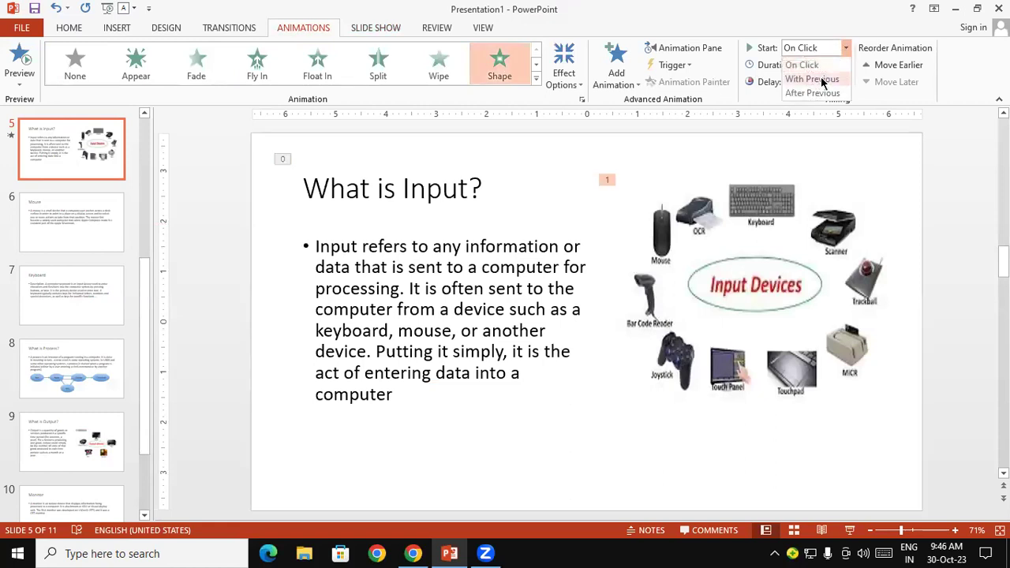
{"action": "left_click", "coordinate": [823, 78]}
{"action": "left_click", "coordinate": [834, 64]}
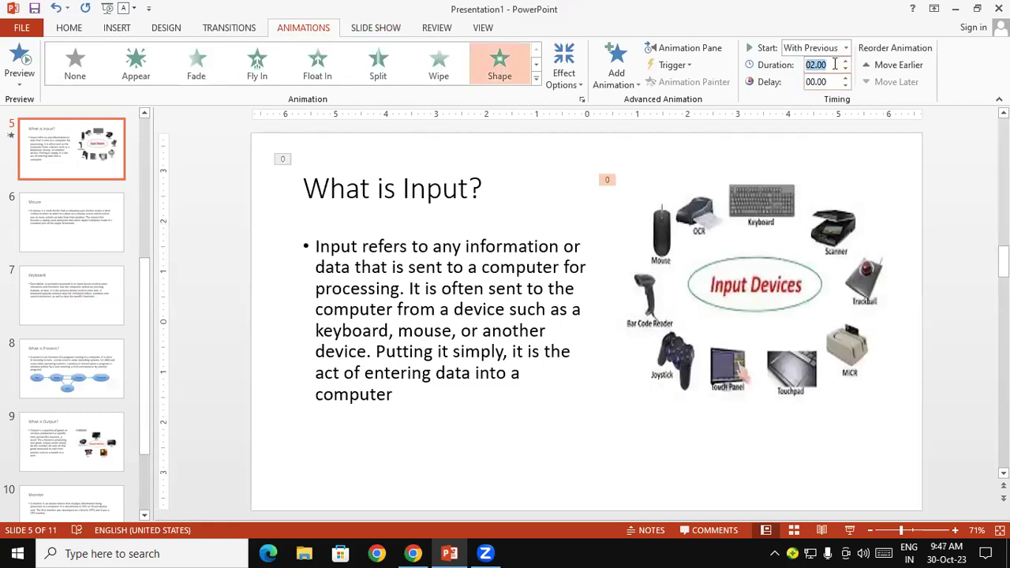
{"action": "type", "text": "5"}
{"action": "key", "text": "Return"}
{"action": "left_click", "coordinate": [375, 27]}
{"action": "left_click", "coordinate": [69, 52]}
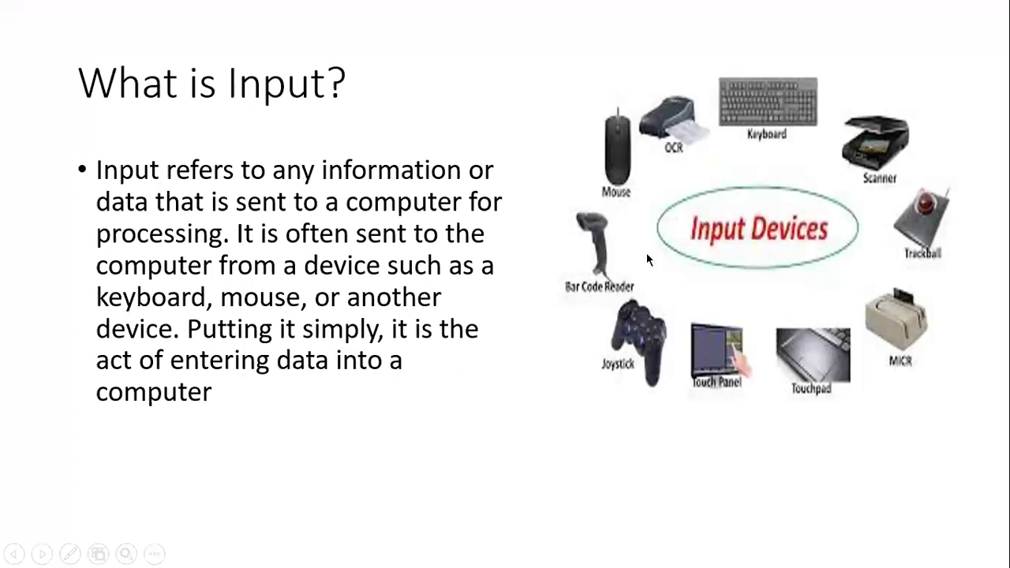
{"action": "key", "text": "Escape"}
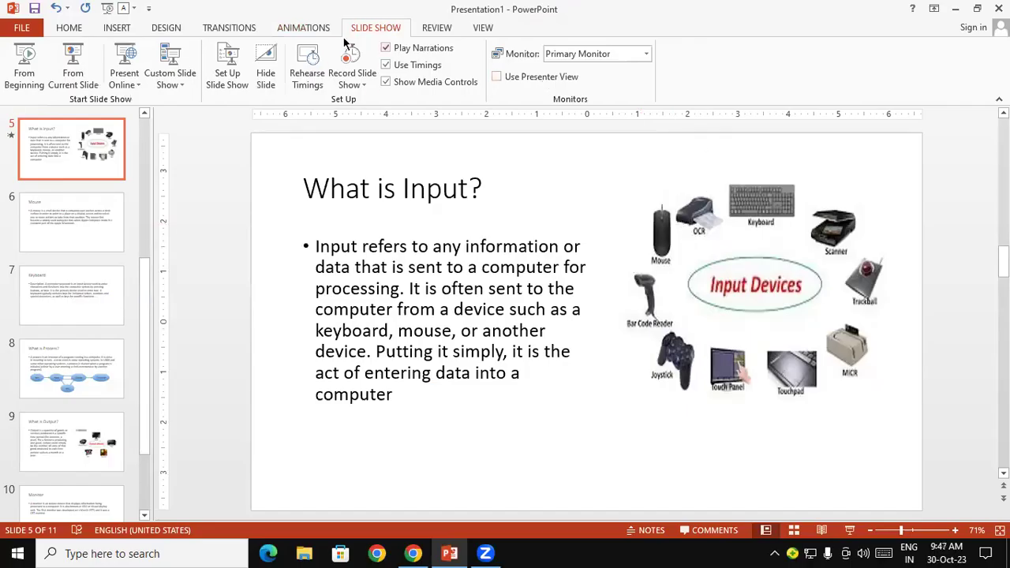
Preview the show from the current slide with the existing setup, then end it
{"action": "left_click", "coordinate": [232, 58]}
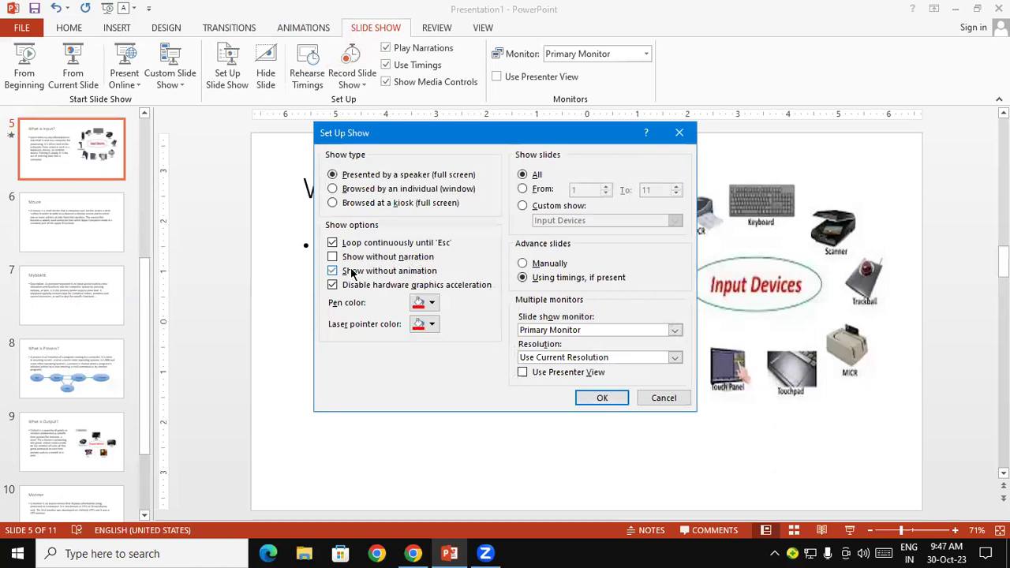
{"action": "left_click", "coordinate": [600, 398]}
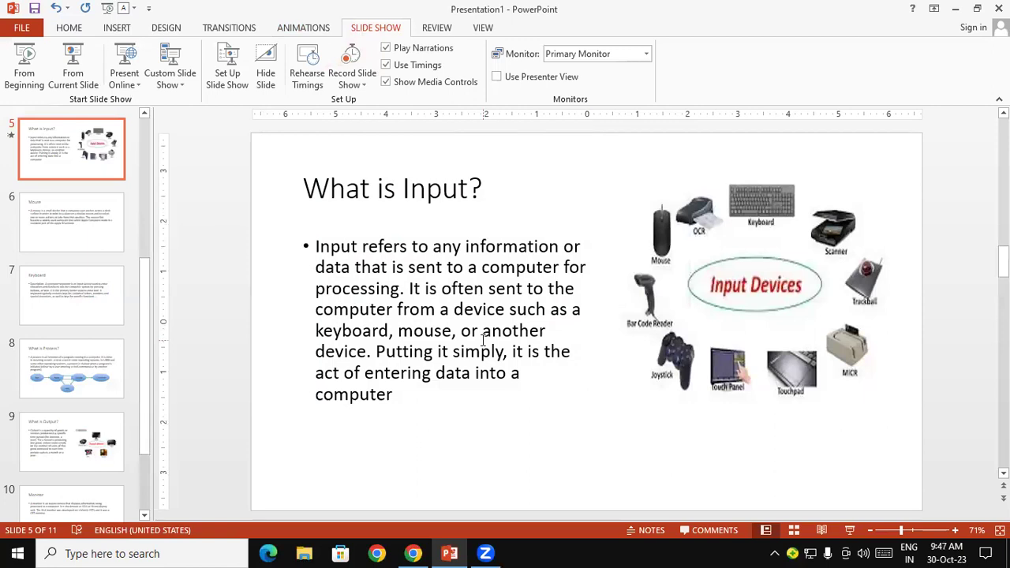
{"action": "left_click", "coordinate": [72, 64]}
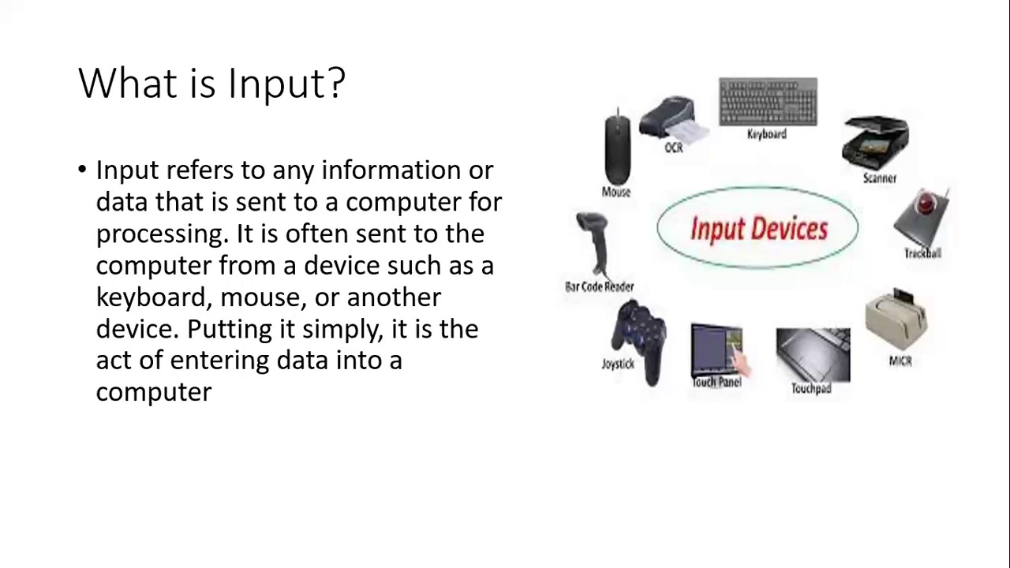
{"action": "key", "text": "Escape"}
Uncheck Show without animation in the setup and replay the show from the current slide
{"action": "left_click", "coordinate": [227, 70]}
{"action": "left_click", "coordinate": [412, 271]}
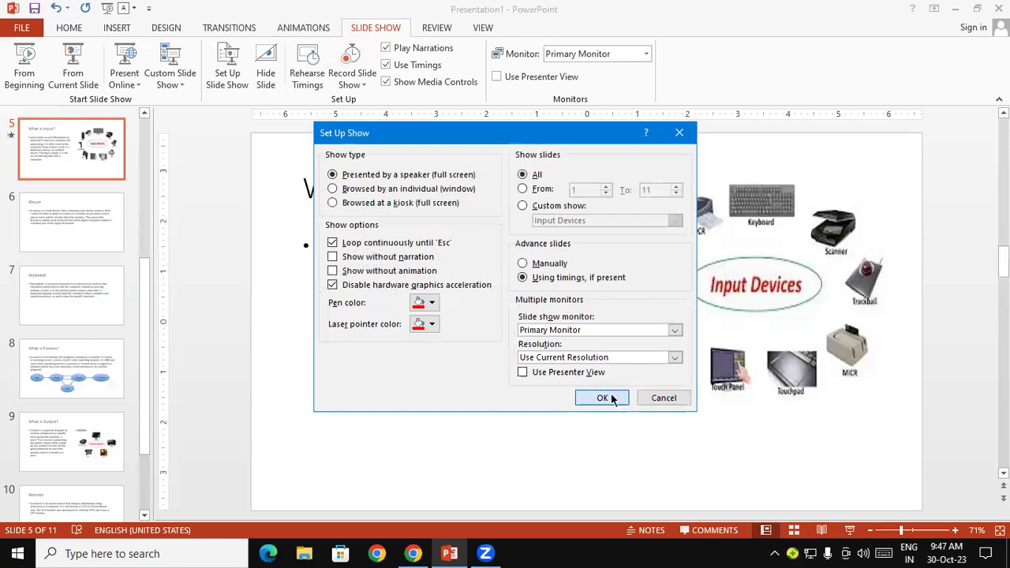
{"action": "left_click", "coordinate": [603, 397]}
{"action": "left_click", "coordinate": [73, 63]}
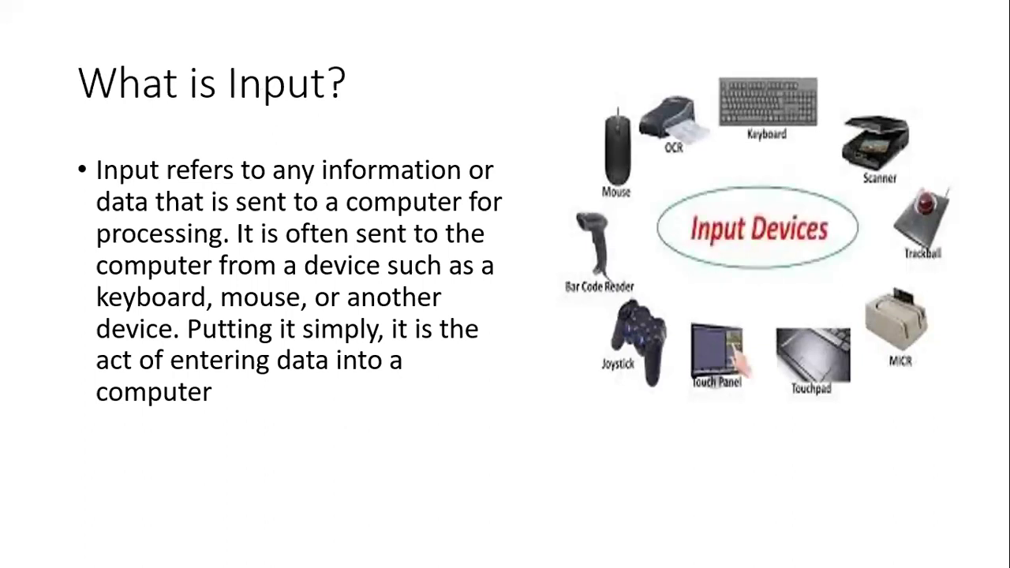
{"action": "key", "text": "Escape"}
{"action": "left_click", "coordinate": [227, 71]}
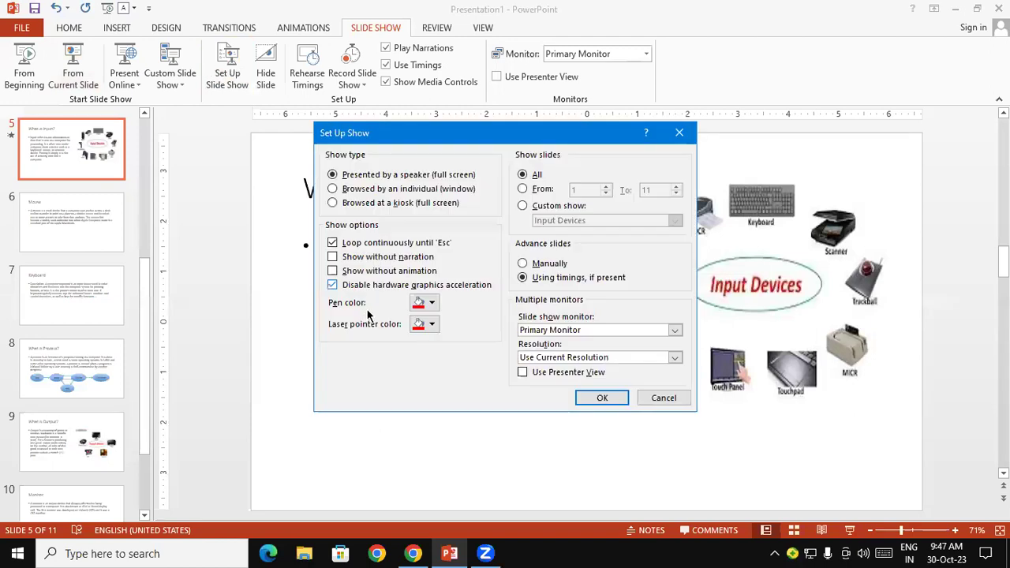
{"action": "left_click", "coordinate": [365, 271]}
{"action": "left_click", "coordinate": [600, 398]}
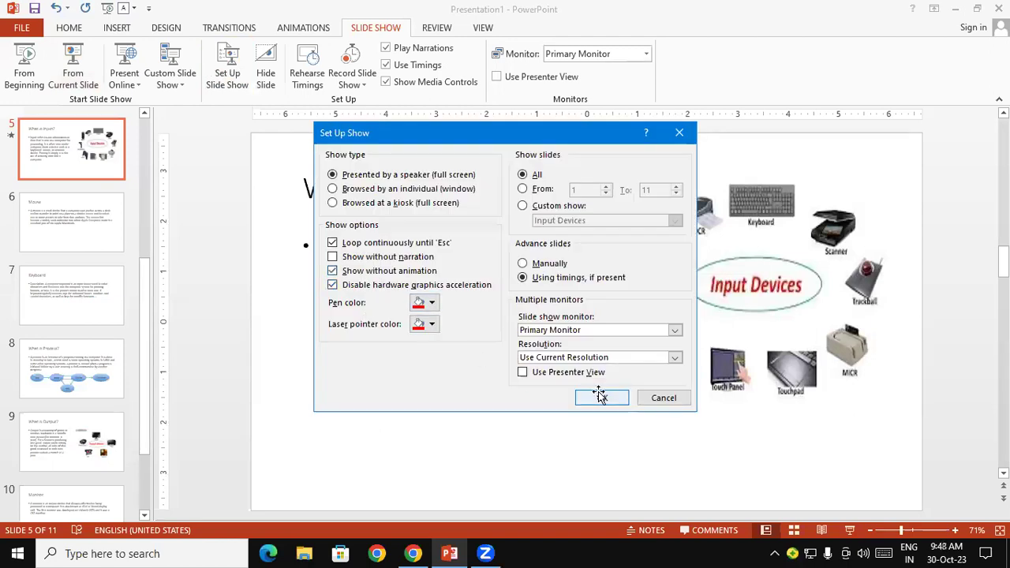
{"action": "left_click", "coordinate": [73, 63]}
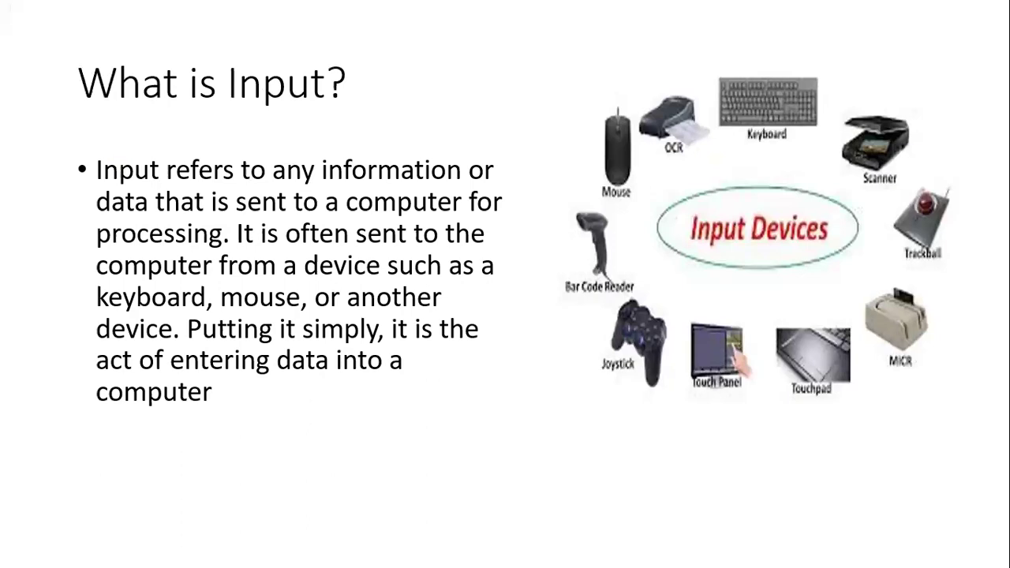
{"action": "key", "text": "Escape"}
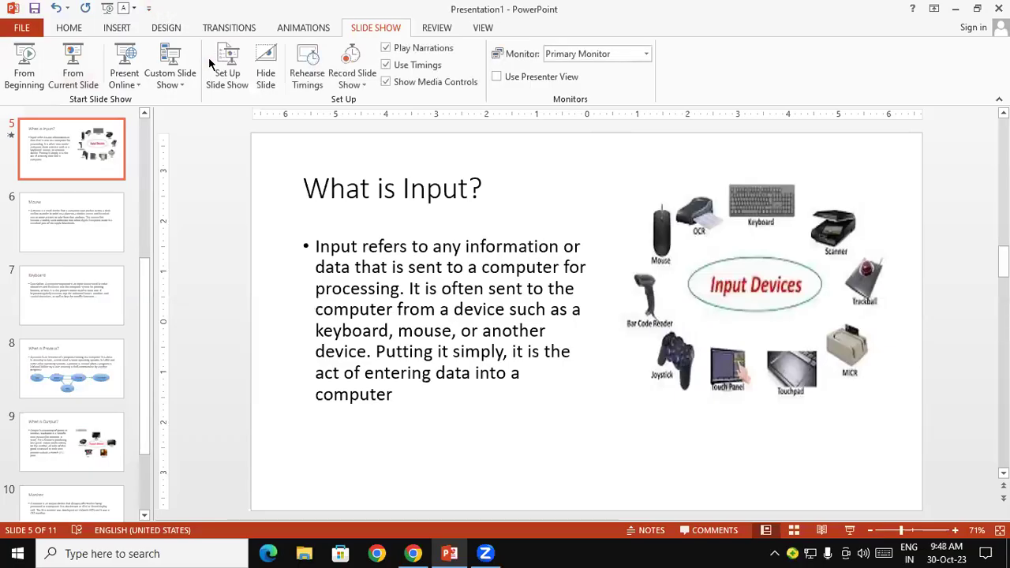
{"action": "left_click", "coordinate": [214, 63]}
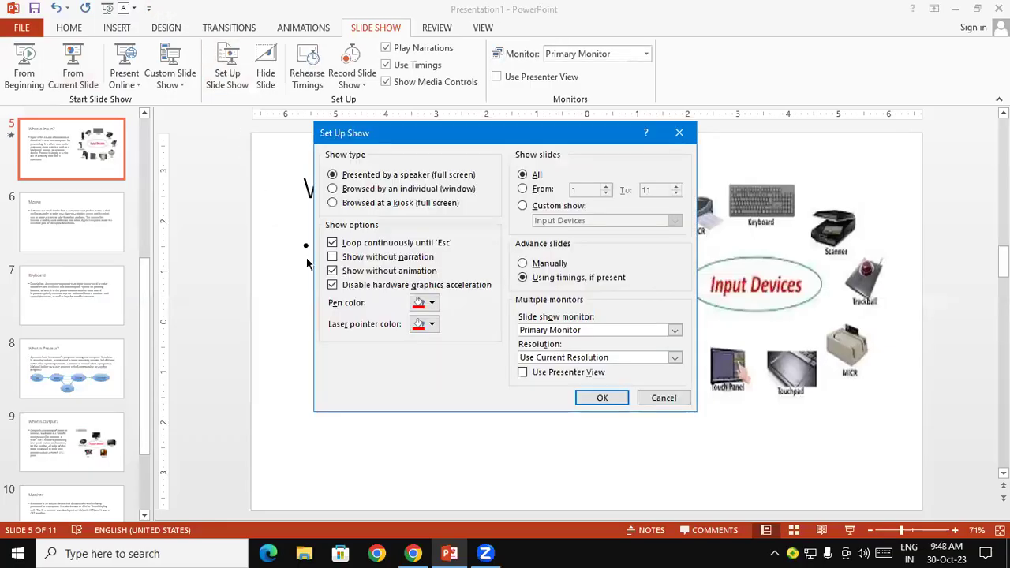
{"action": "left_click", "coordinate": [604, 398]}
{"action": "left_click", "coordinate": [73, 62]}
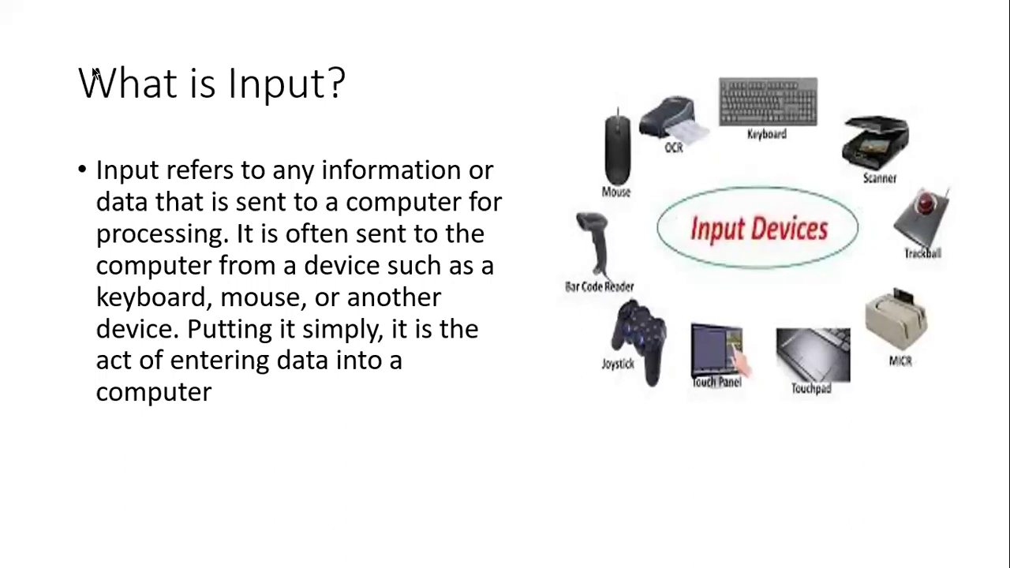
{"action": "key", "text": "Escape"}
{"action": "left_click", "coordinate": [227, 67]}
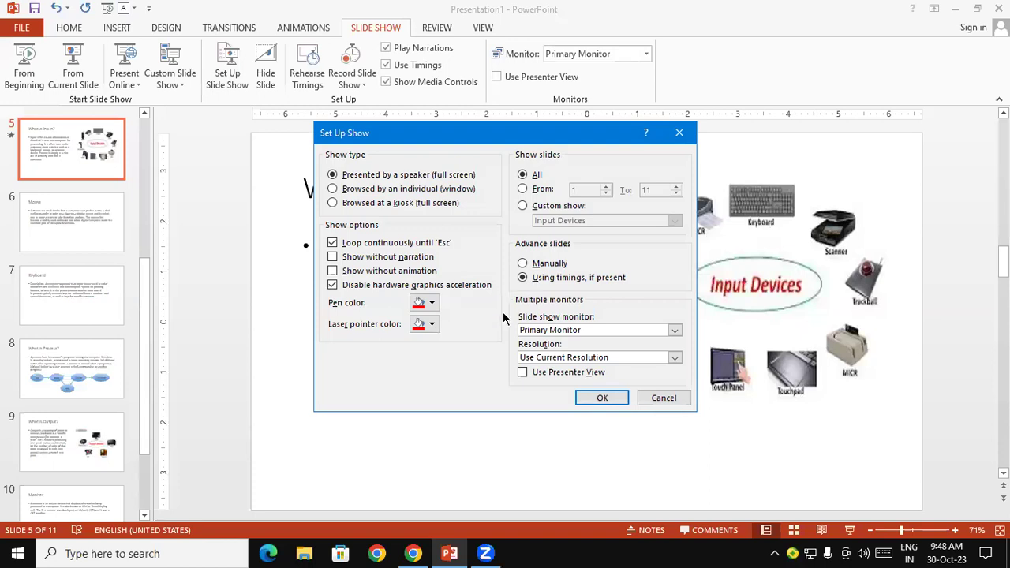
Close the Set Up Show dialog and preview slide 5 full-screen
{"action": "left_click", "coordinate": [602, 398]}
{"action": "left_click", "coordinate": [72, 67]}
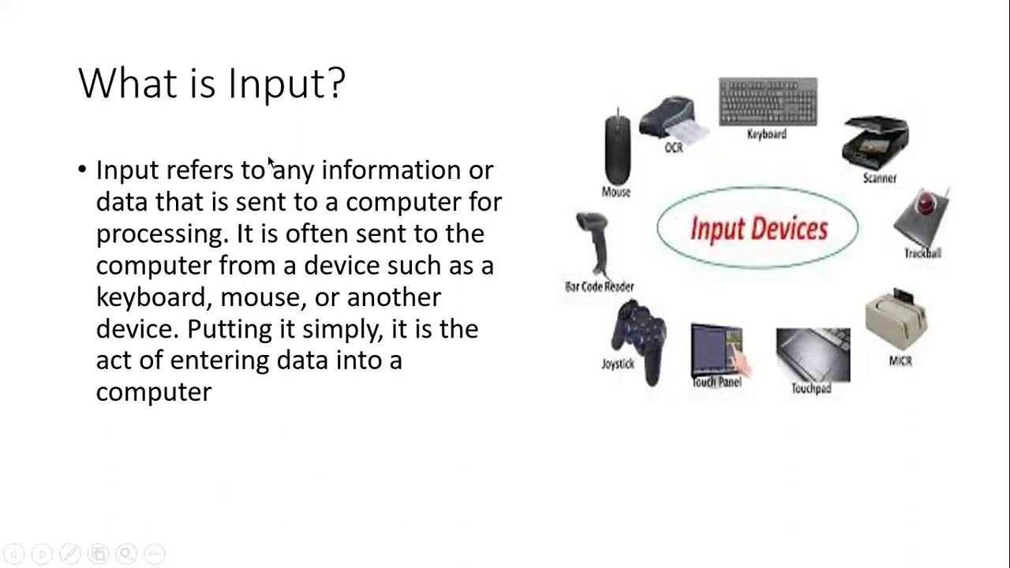
{"action": "key", "text": "Escape"}
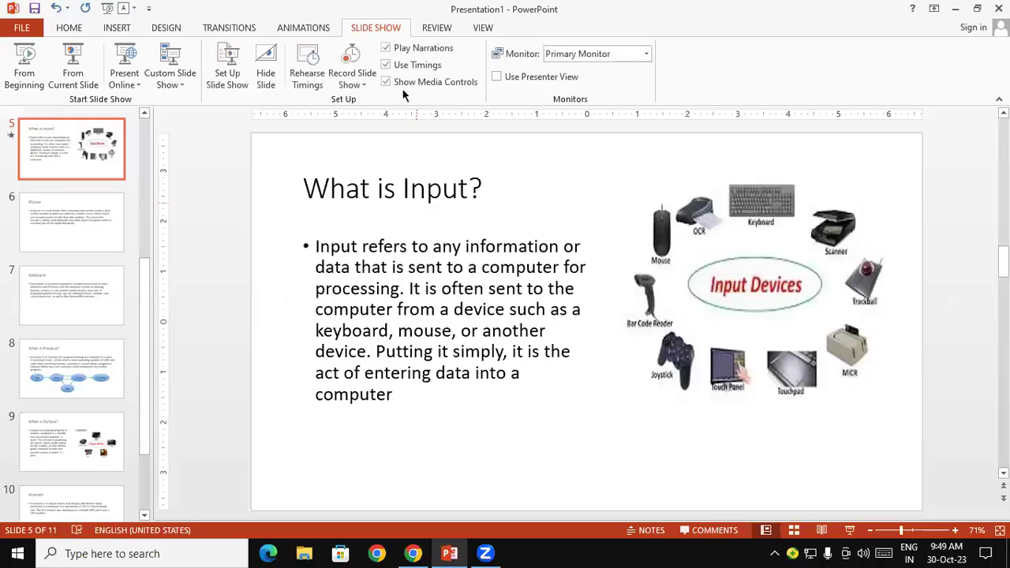
Leave hardware graphics acceleration enabled in the setup and preview the show from slide 5 again
{"action": "left_click", "coordinate": [228, 67]}
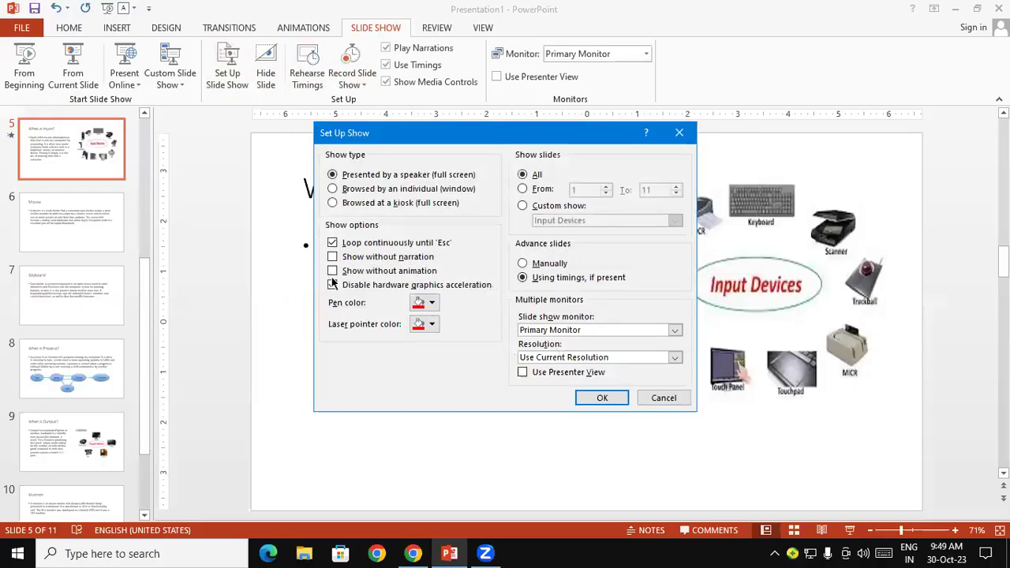
{"action": "left_click", "coordinate": [613, 398]}
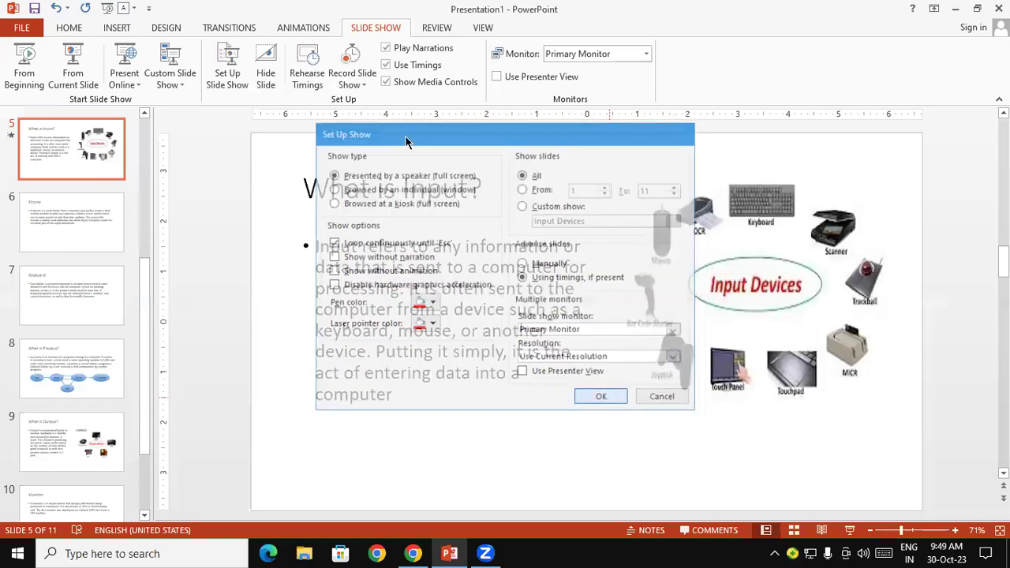
{"action": "left_click", "coordinate": [81, 65]}
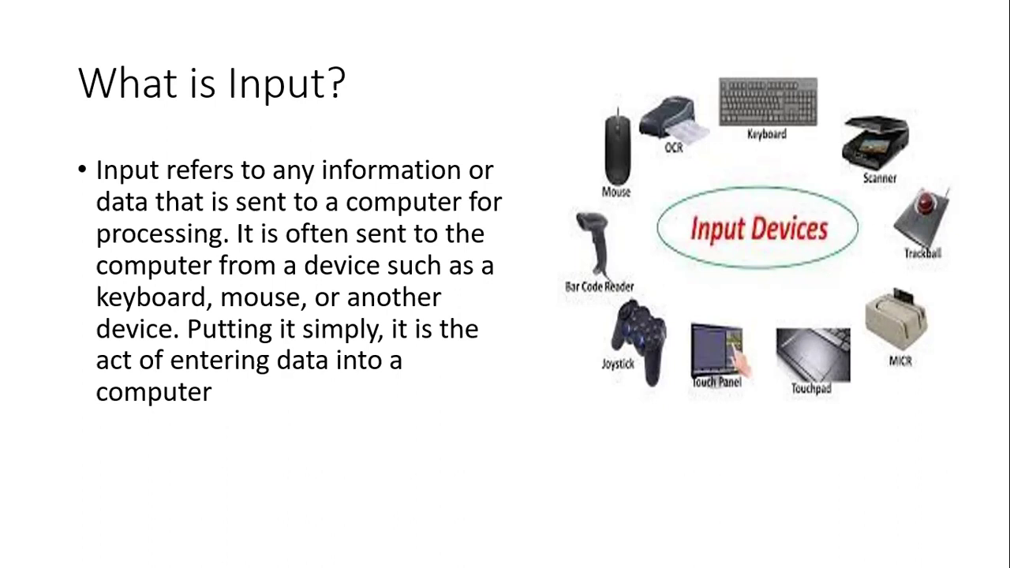
{"action": "key", "text": "Escape"}
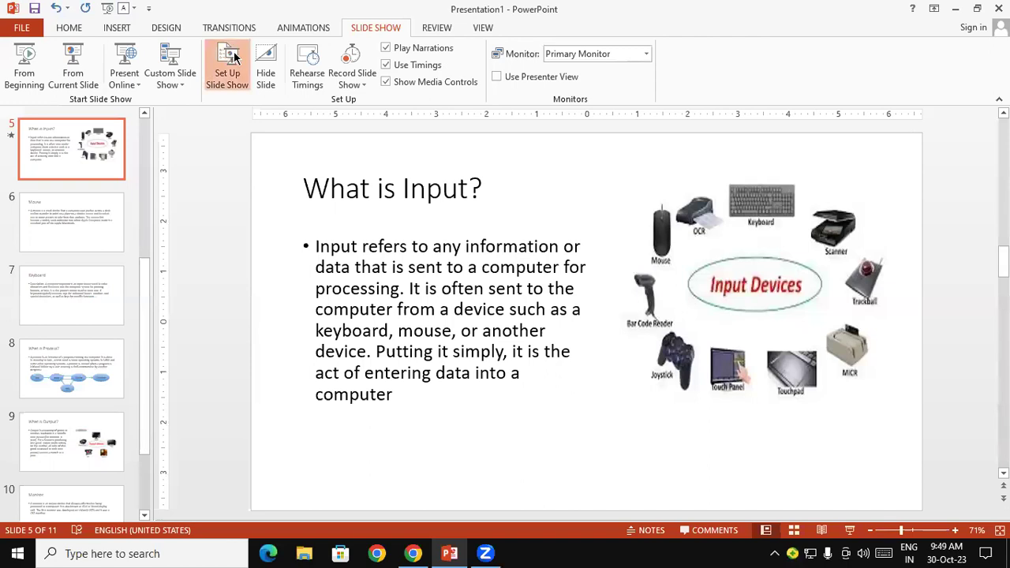
Check Disable hardware graphics acceleration in Set Up Show, keeping loop until Esc and all 11 slides
{"action": "left_click", "coordinate": [233, 56]}
{"action": "left_click", "coordinate": [374, 291]}
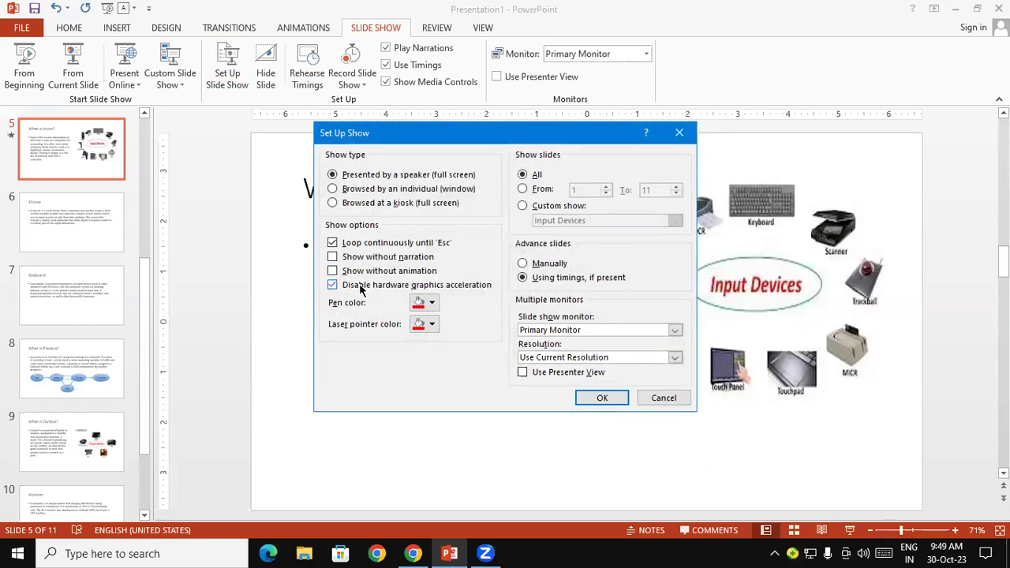
{"action": "left_click", "coordinate": [603, 396]}
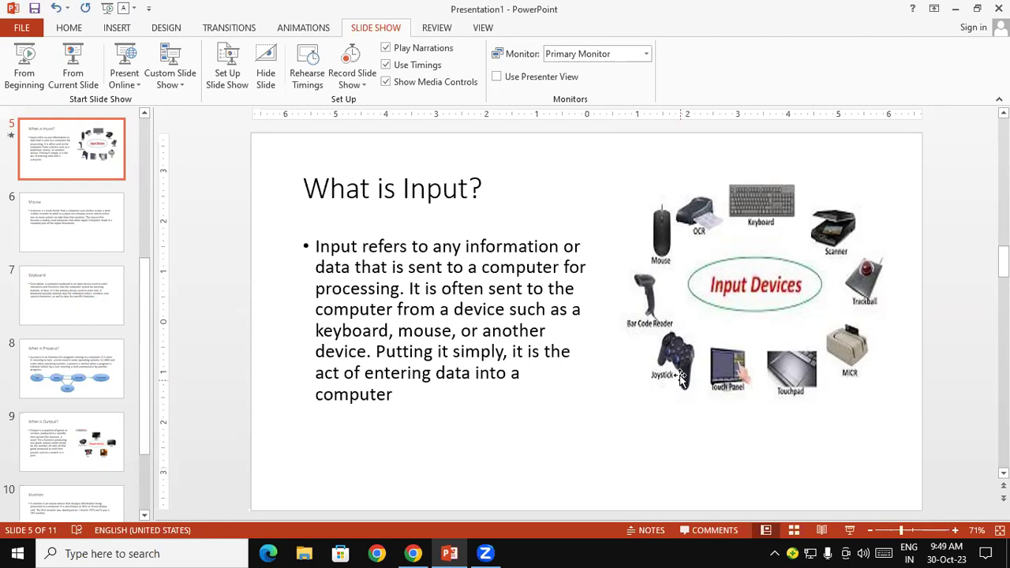
{"action": "left_click", "coordinate": [225, 48]}
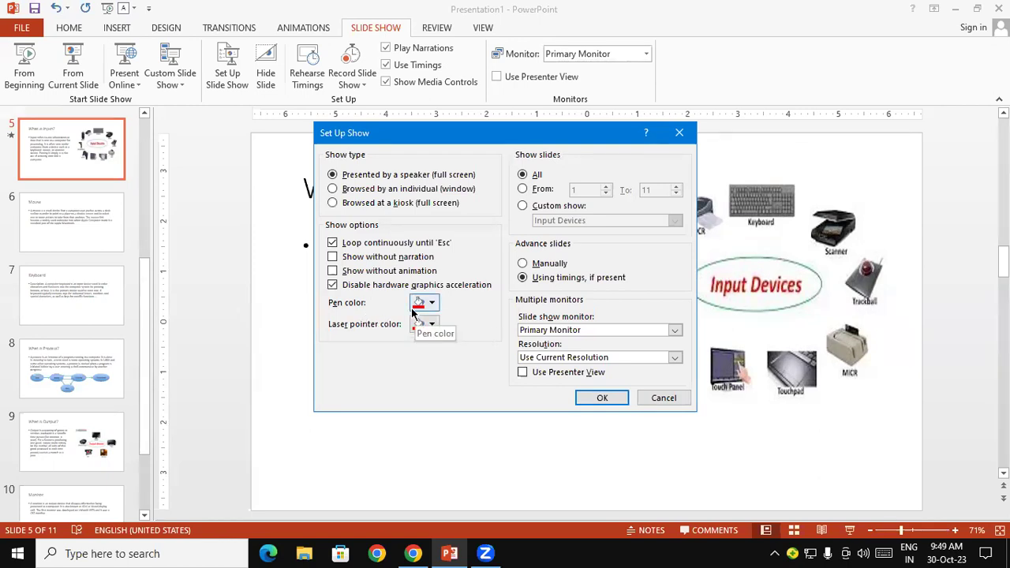
{"action": "left_click", "coordinate": [602, 397]}
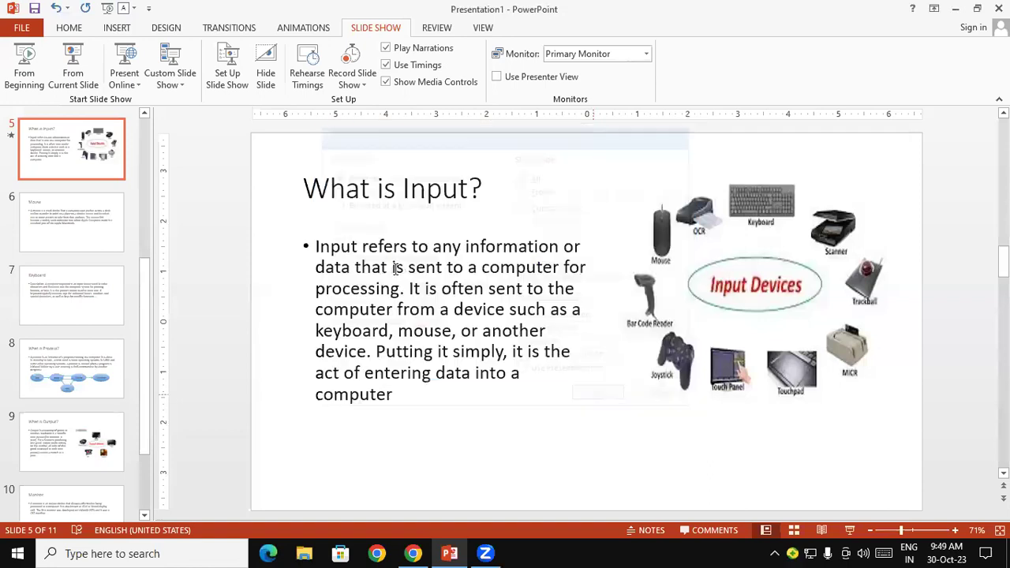
Circle the 'What is Input?' title with the red pen during the show, then discard the ink
{"action": "left_click", "coordinate": [73, 67]}
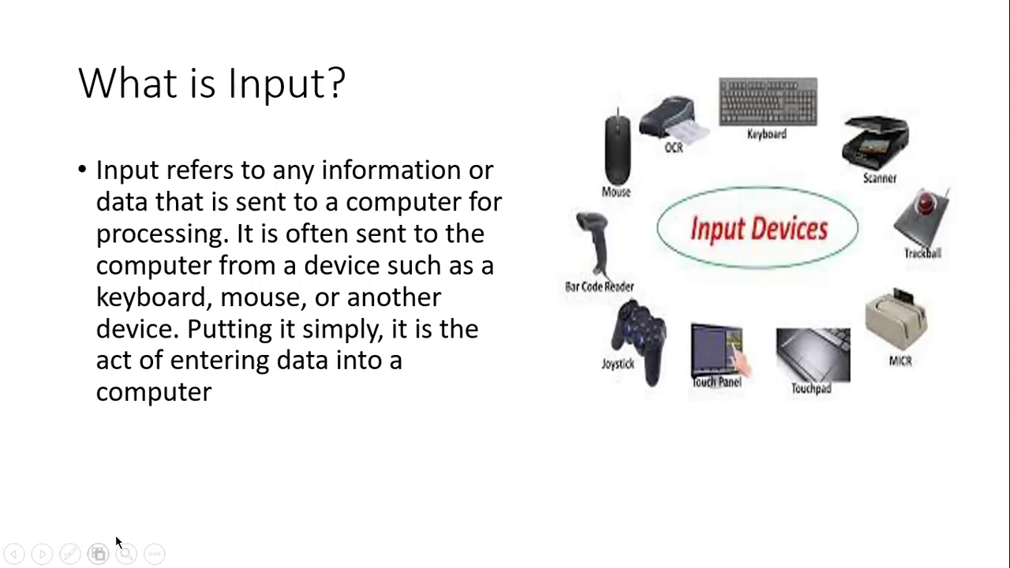
{"action": "right_click", "coordinate": [440, 69]}
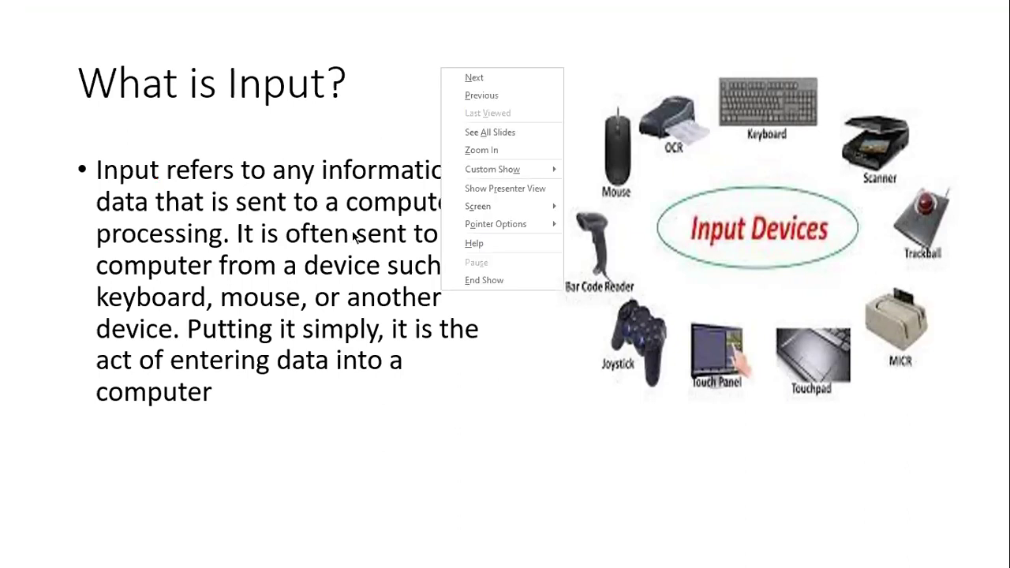
{"action": "mouse_move", "coordinate": [497, 228]}
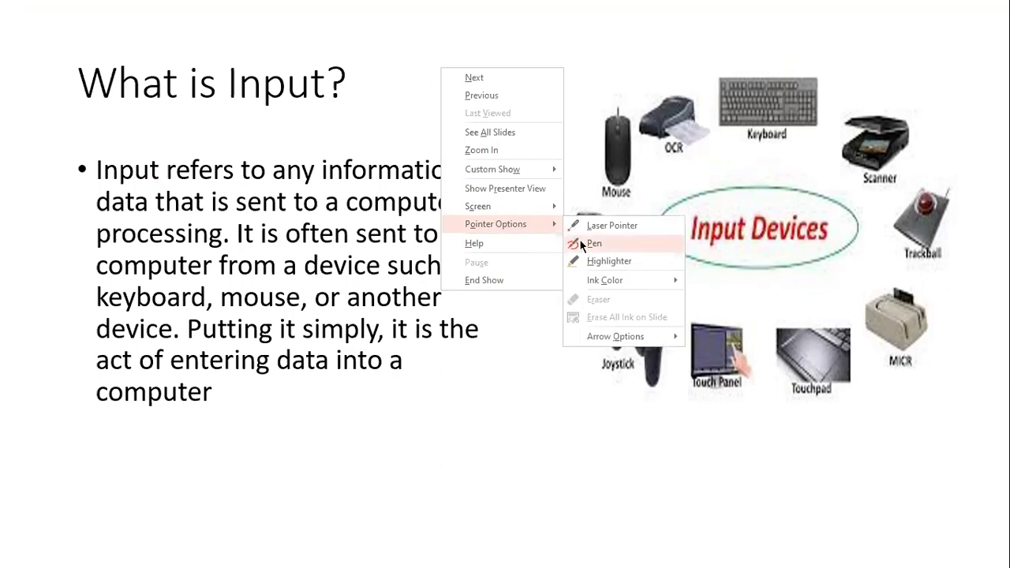
{"action": "left_click", "coordinate": [581, 243]}
{"action": "mouse_move", "coordinate": [381, 57]}
{"action": "left_mouse_down"}
{"action": "mouse_move", "coordinate": [335, 122]}
{"action": "mouse_move", "coordinate": [382, 54]}
{"action": "left_mouse_up"}
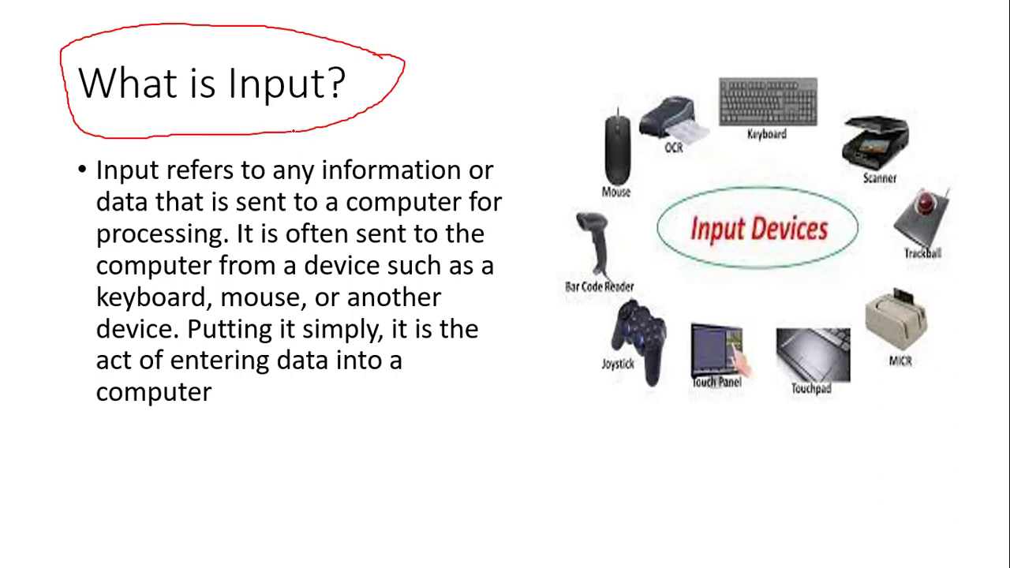
{"action": "key", "text": "Escape"}
{"action": "key", "text": "Escape"}
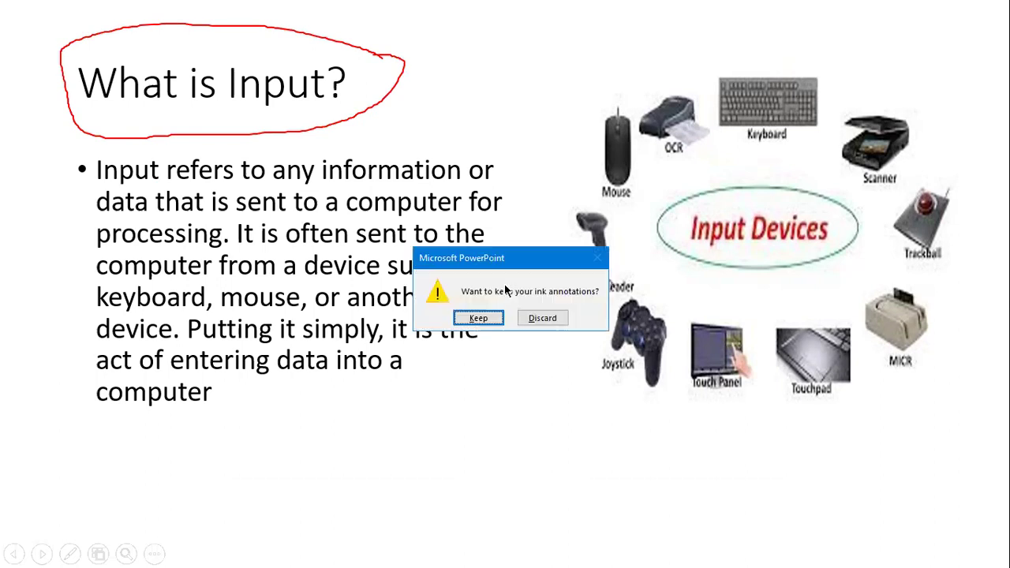
{"action": "left_click", "coordinate": [543, 317]}
{"action": "left_click", "coordinate": [242, 80]}
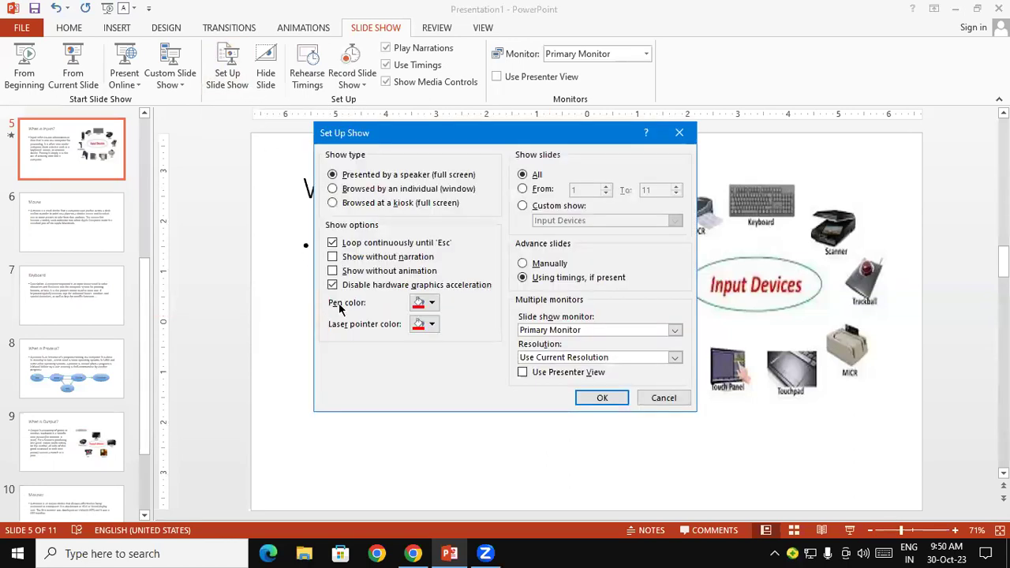
Set the show's pen colour to green
{"action": "left_click", "coordinate": [430, 303]}
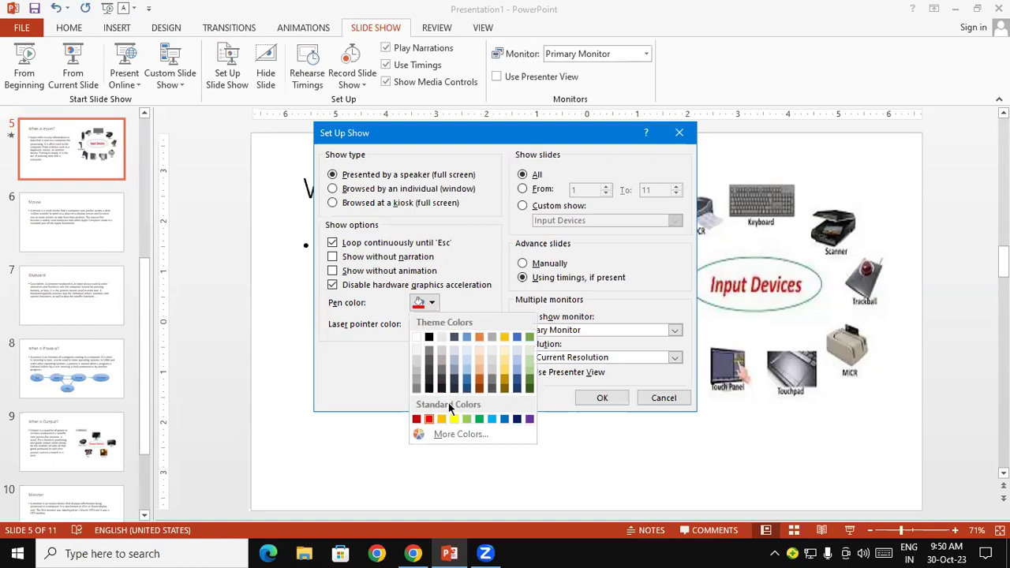
{"action": "left_click", "coordinate": [478, 419]}
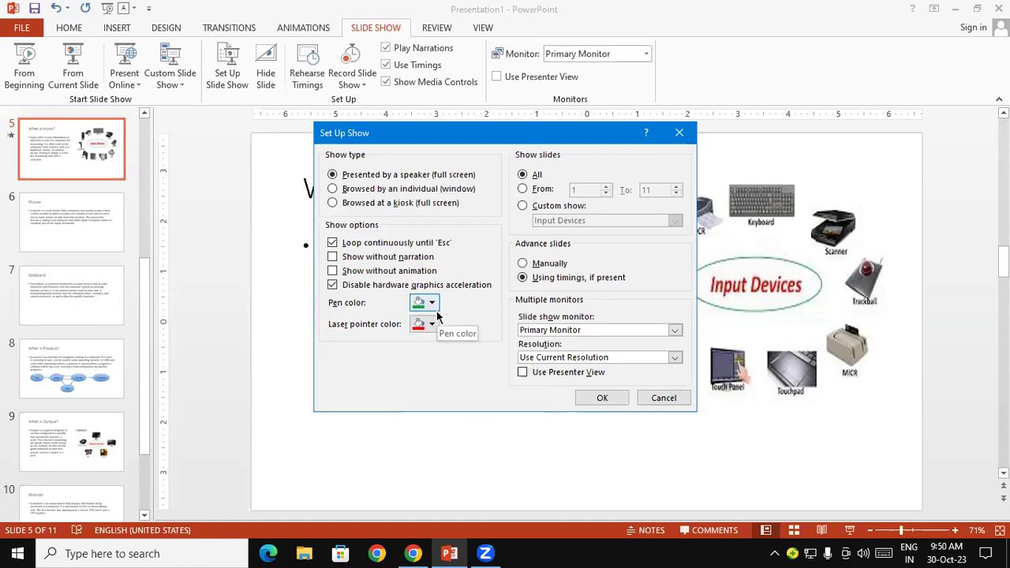
{"action": "left_click", "coordinate": [597, 399]}
Circle the 'What is Input?' title in green ink during the show, then discard the ink
{"action": "left_click", "coordinate": [72, 66]}
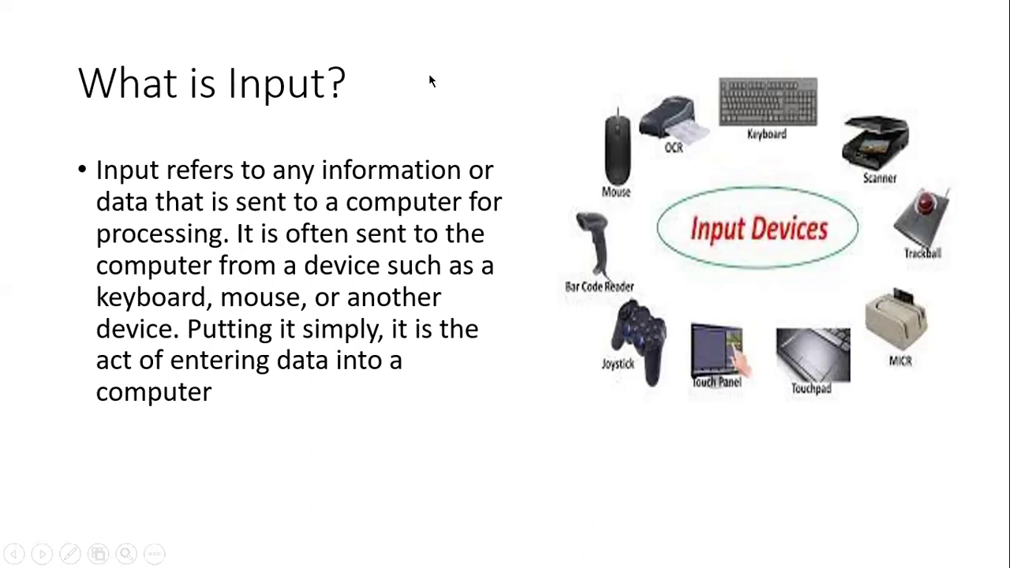
{"action": "right_click", "coordinate": [430, 75]}
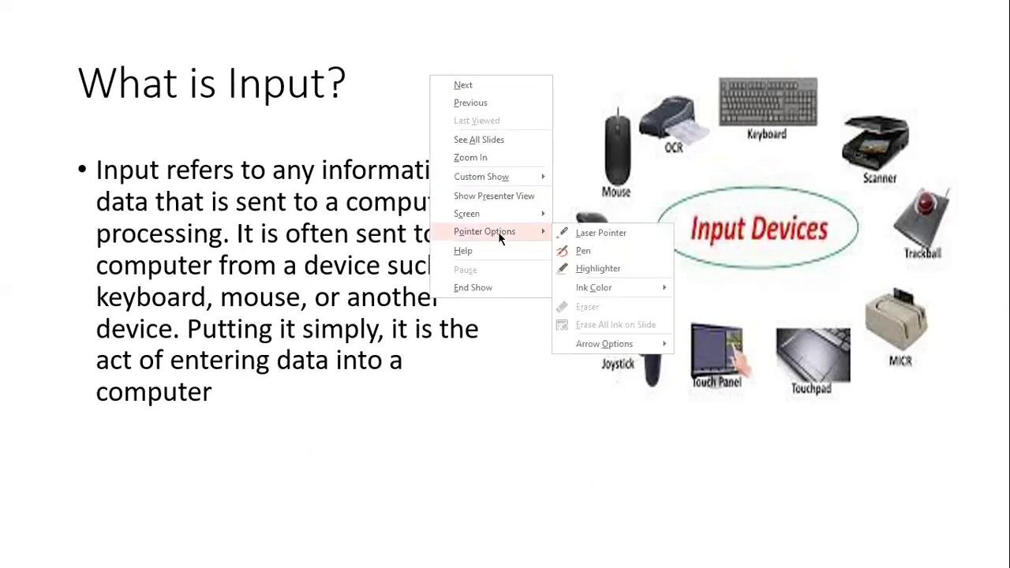
{"action": "left_click", "coordinate": [567, 251]}
{"action": "mouse_move", "coordinate": [402, 71]}
{"action": "left_mouse_down"}
{"action": "mouse_move", "coordinate": [320, 125]}
{"action": "mouse_move", "coordinate": [386, 70]}
{"action": "left_mouse_up"}
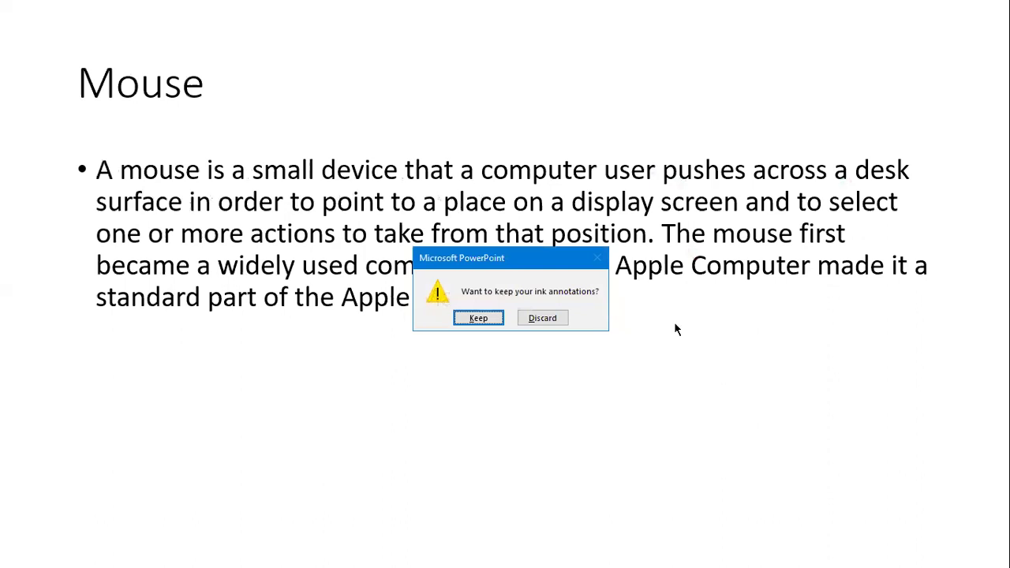
{"action": "left_click", "coordinate": [551, 321]}
{"action": "left_click", "coordinate": [242, 65]}
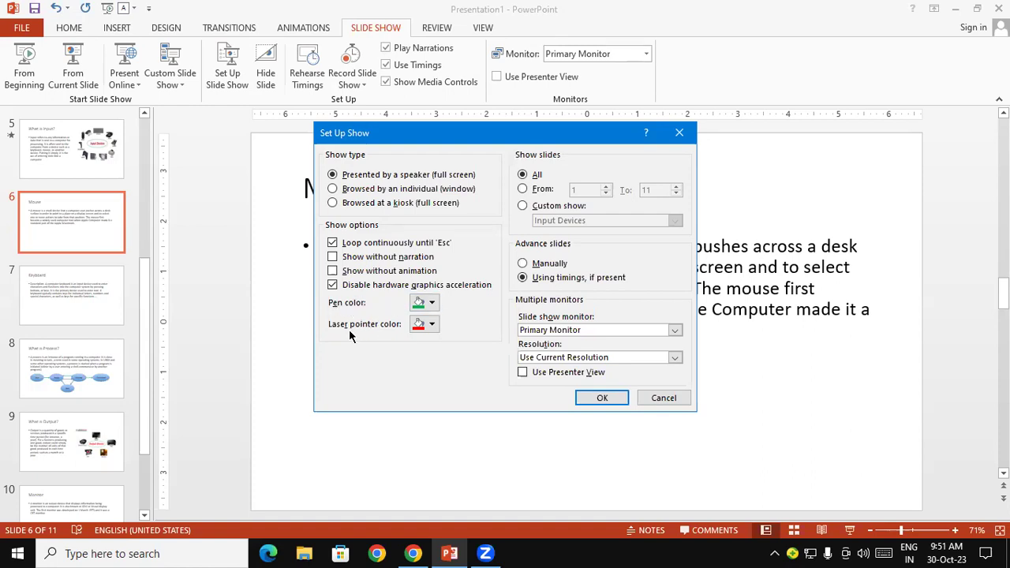
Run the show from the Mouse slide, advance to Keyboard, and try the red laser pointer
{"action": "left_click", "coordinate": [603, 398]}
{"action": "left_click", "coordinate": [72, 70]}
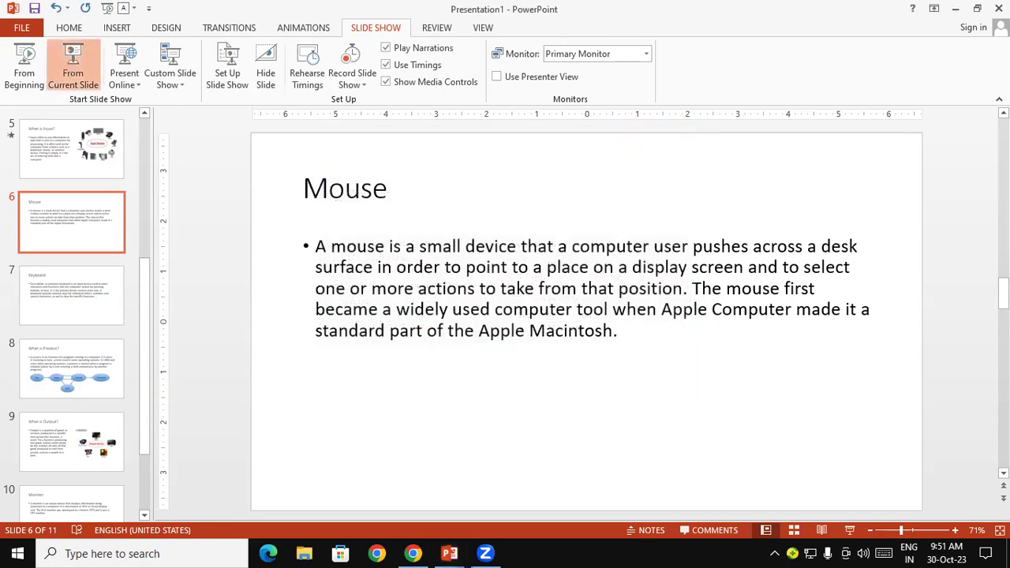
{"action": "left_click", "coordinate": [287, 119]}
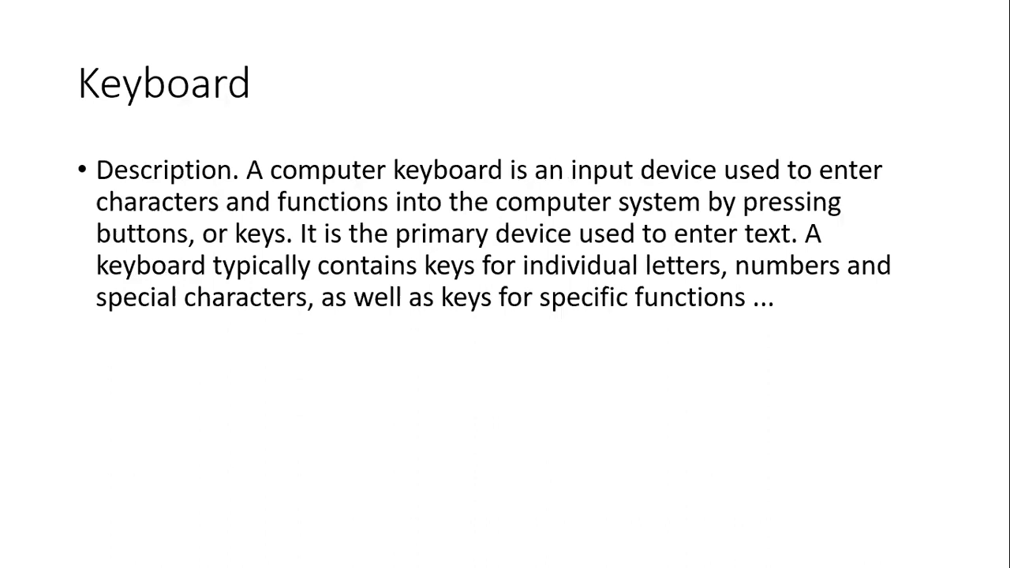
{"action": "right_click", "coordinate": [365, 75]}
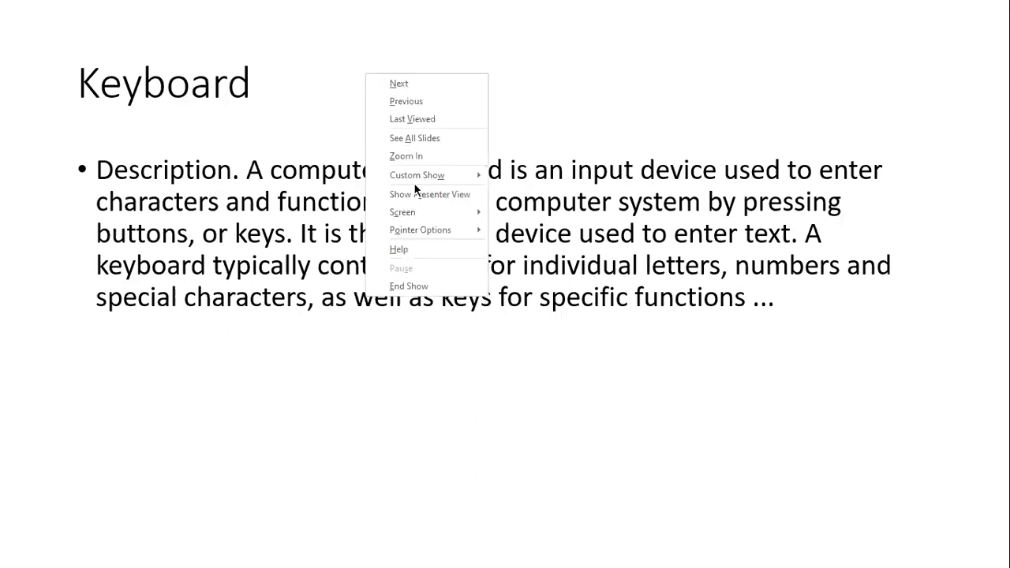
{"action": "mouse_move", "coordinate": [423, 227]}
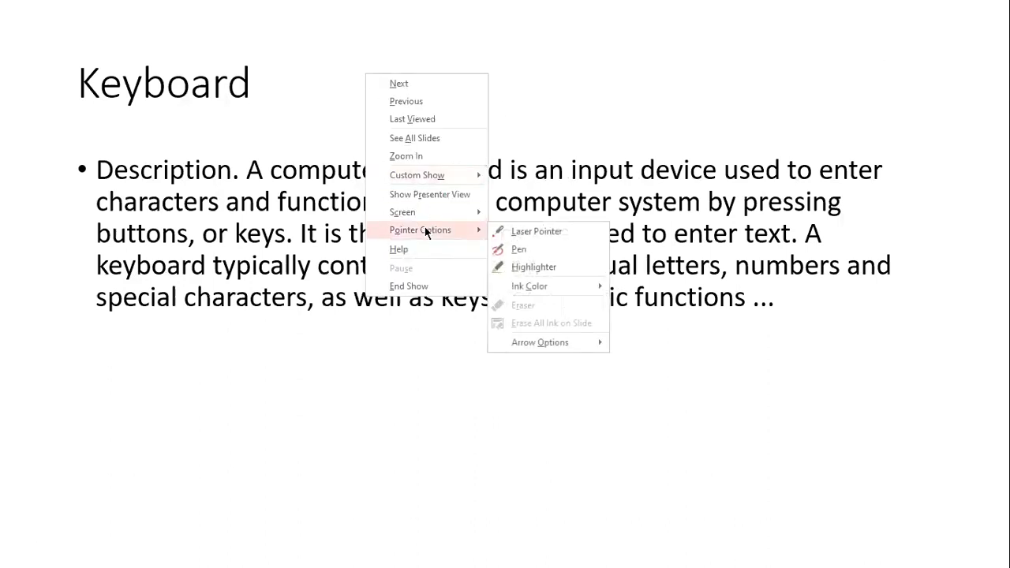
{"action": "left_click", "coordinate": [528, 231]}
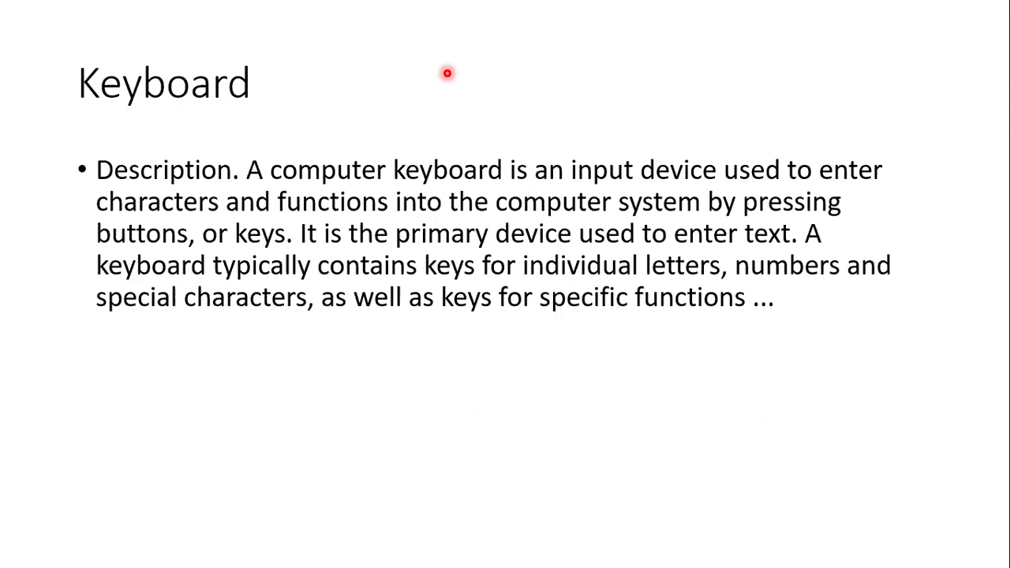
{"action": "key", "text": "Escape"}
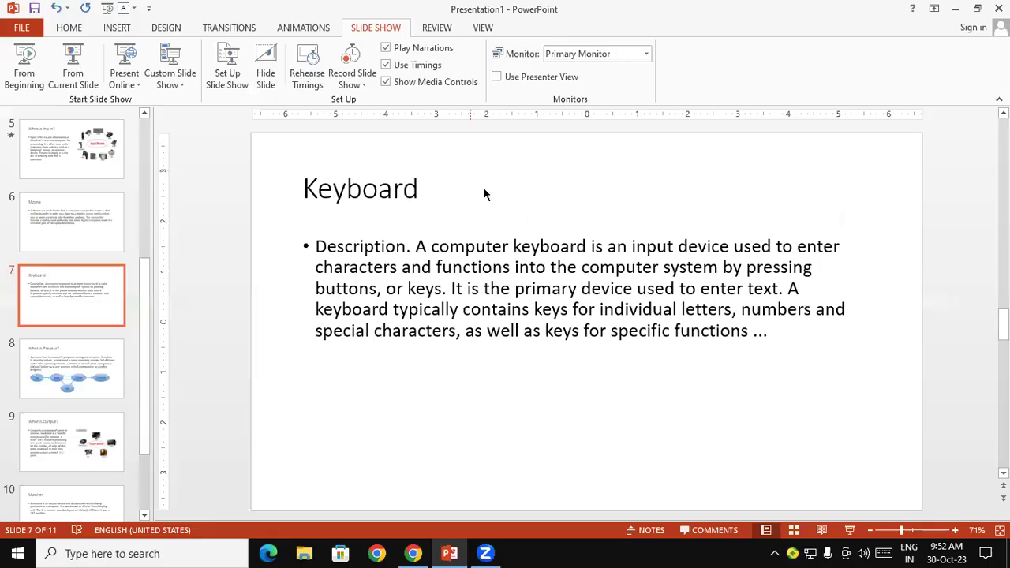
{"action": "left_click", "coordinate": [226, 69]}
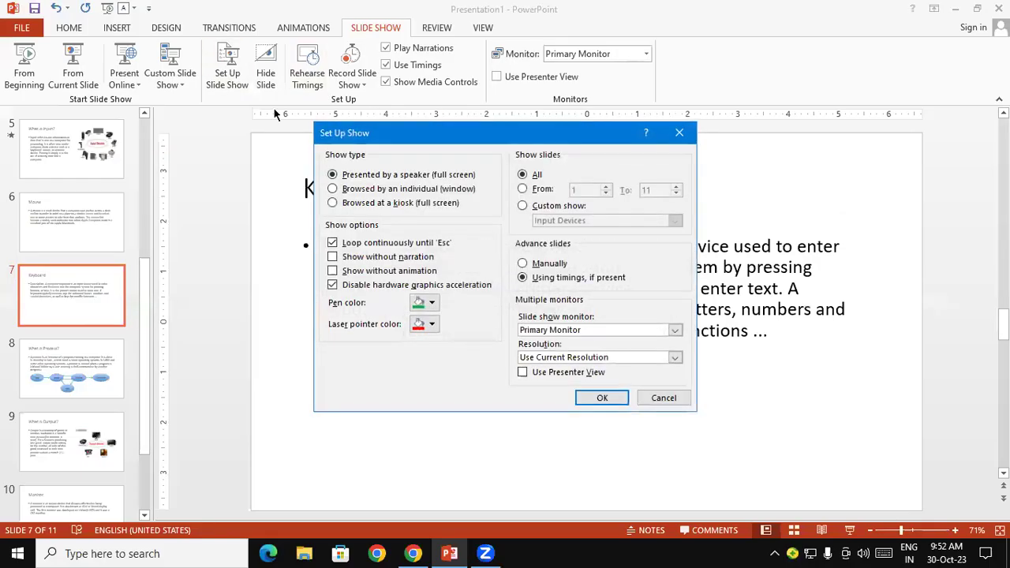
Change the laser pointer colour to blue
{"action": "left_click", "coordinate": [430, 325]}
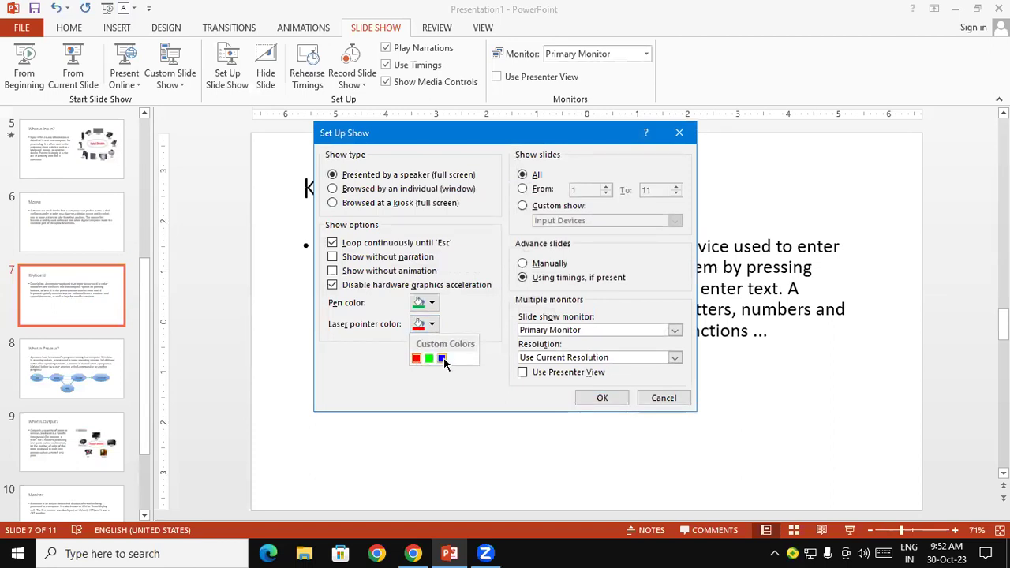
{"action": "left_click", "coordinate": [442, 358]}
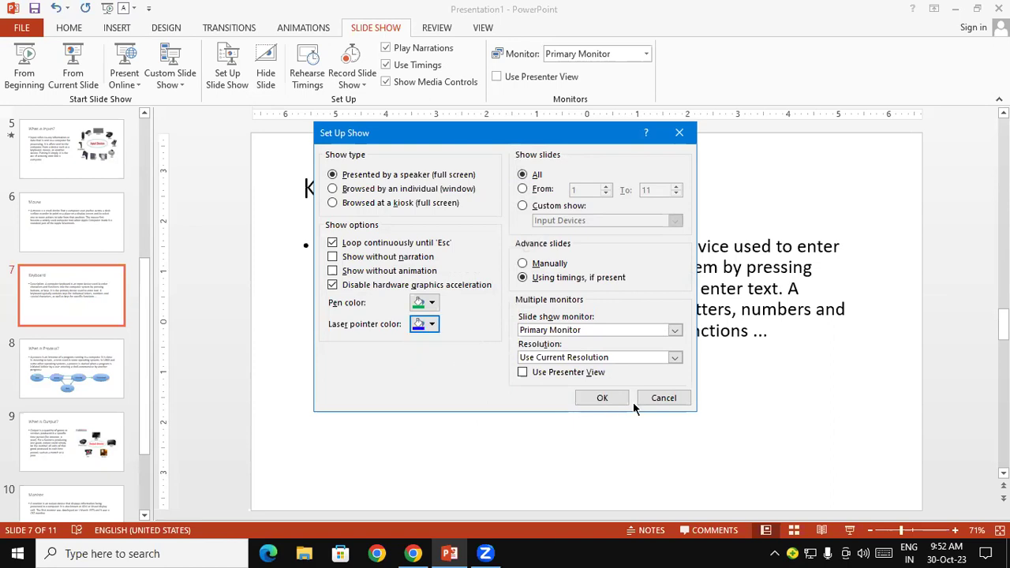
{"action": "left_click", "coordinate": [603, 399]}
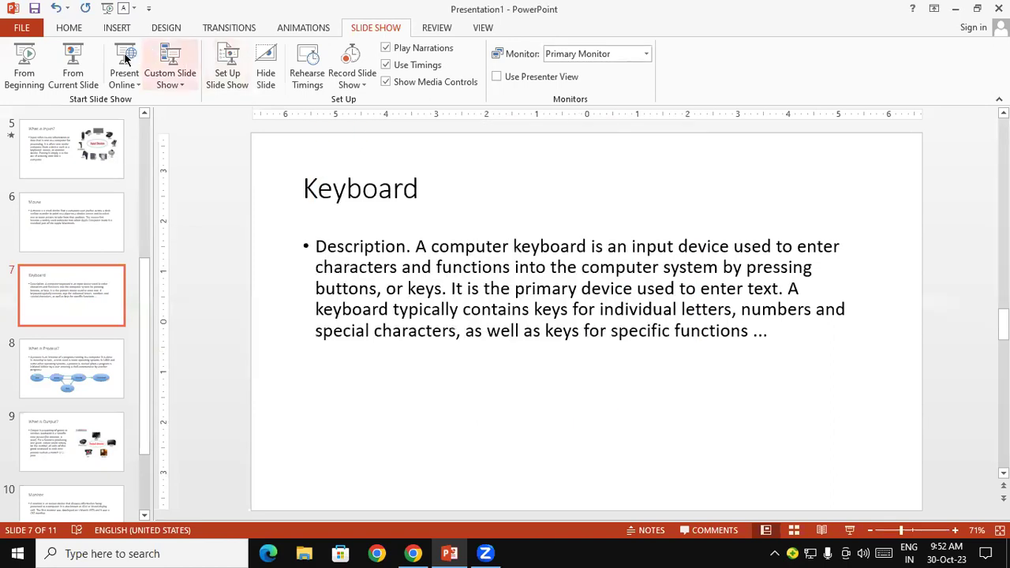
Try the blue laser pointer in the show from the Keyboard slide, then end the show
{"action": "left_click", "coordinate": [72, 63]}
{"action": "right_click", "coordinate": [378, 55]}
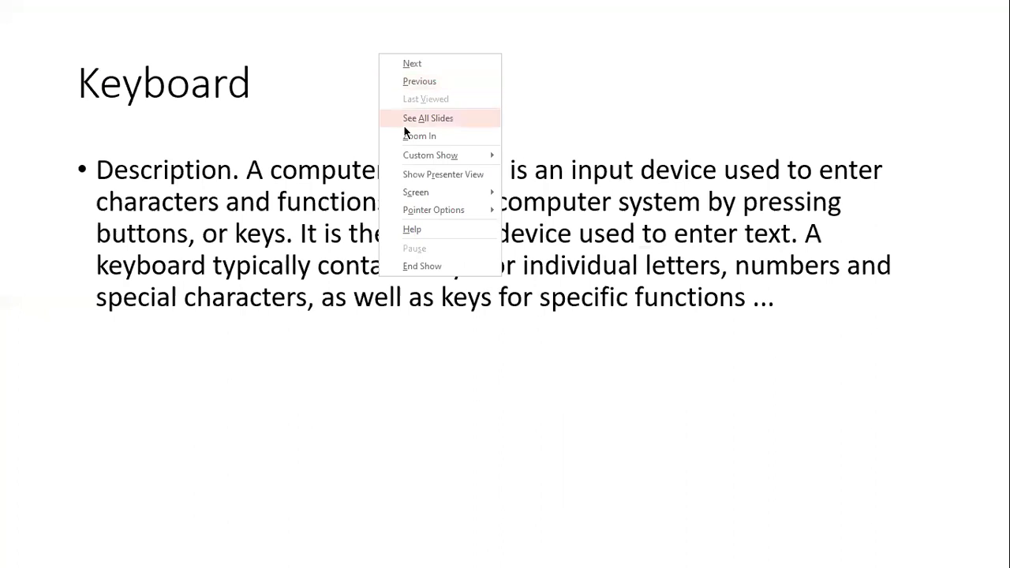
{"action": "mouse_move", "coordinate": [418, 214]}
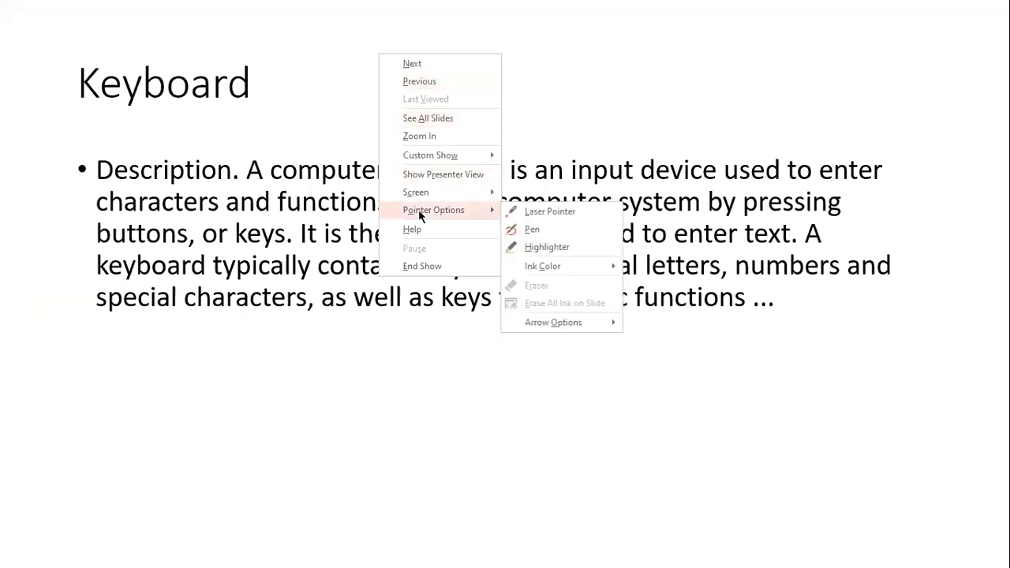
{"action": "left_click", "coordinate": [538, 209]}
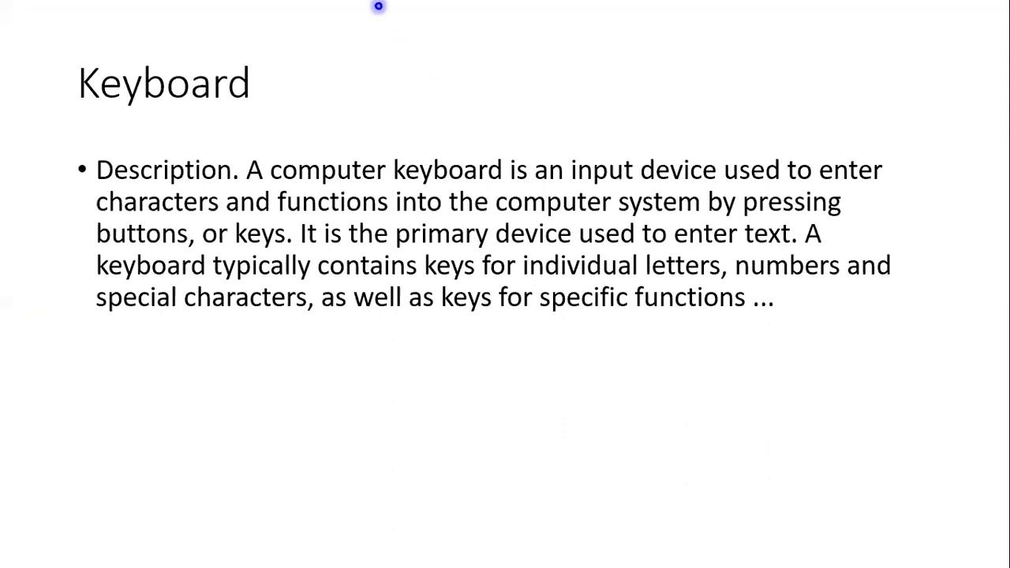
{"action": "left_click", "coordinate": [424, 178]}
{"action": "key", "text": "Escape"}
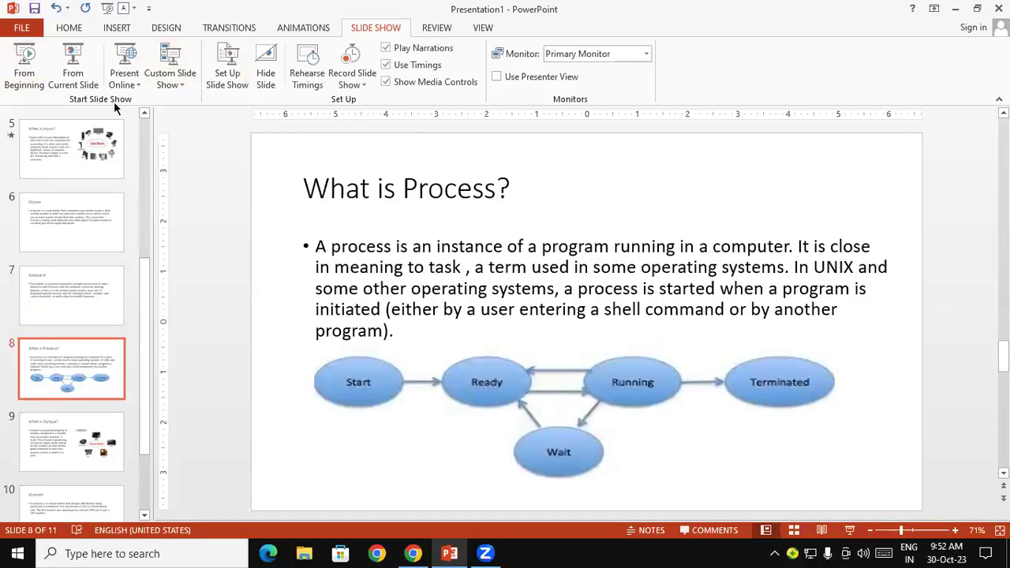
{"action": "left_click", "coordinate": [227, 71]}
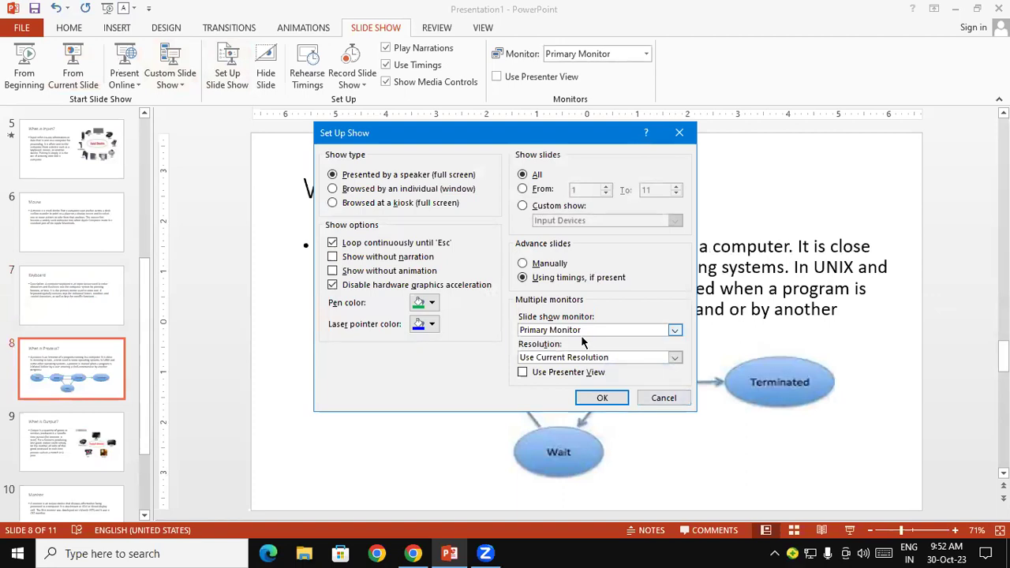
{"action": "left_click", "coordinate": [541, 190]}
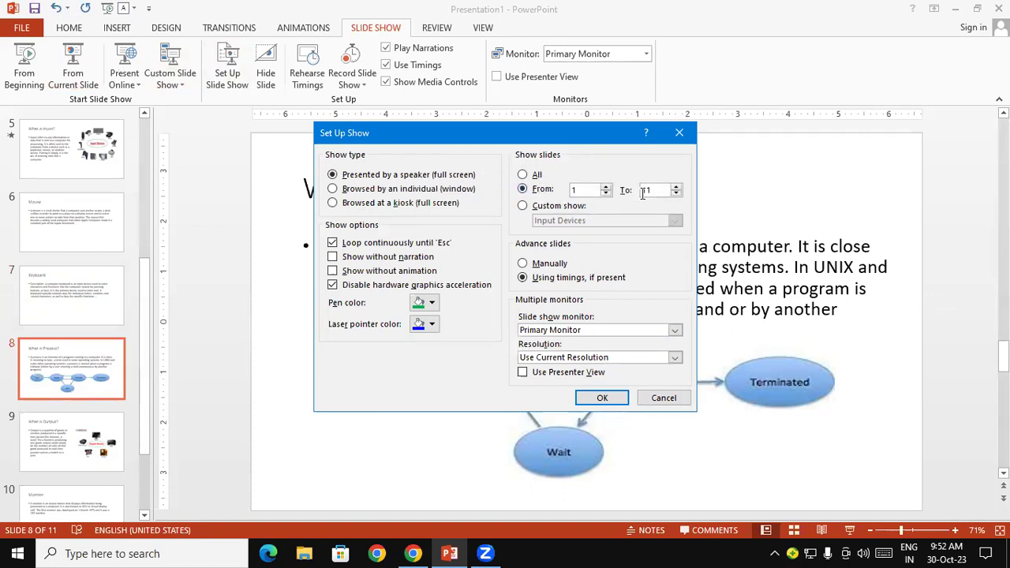
{"action": "left_click", "coordinate": [555, 207]}
{"action": "left_click", "coordinate": [573, 221]}
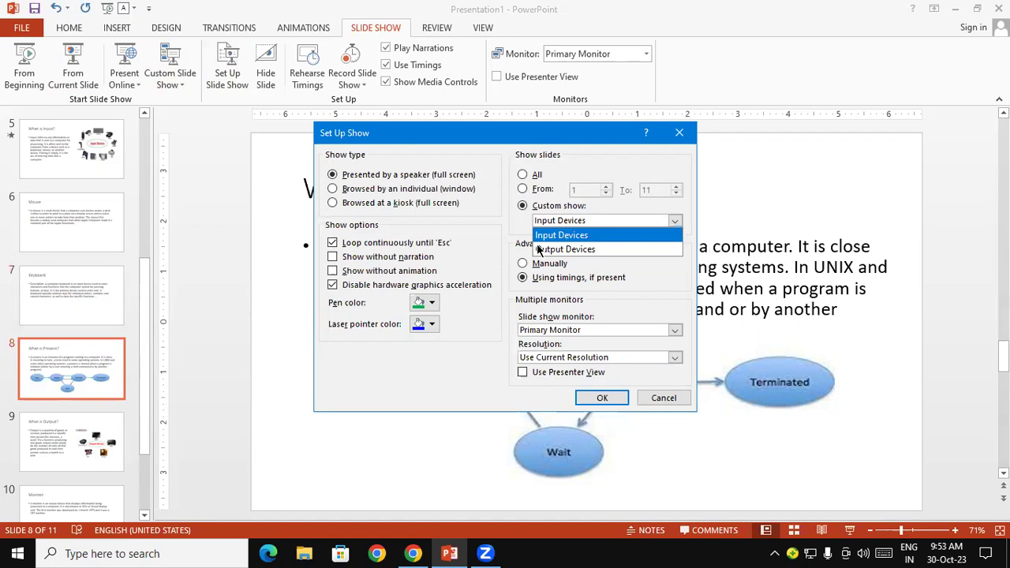
{"action": "left_click", "coordinate": [509, 259]}
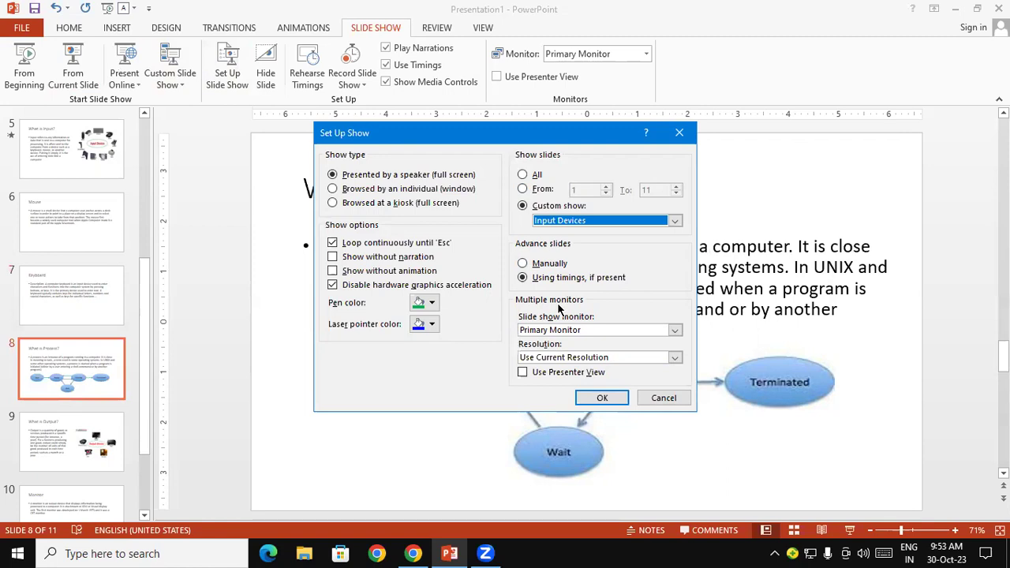
{"action": "left_click", "coordinate": [661, 398]}
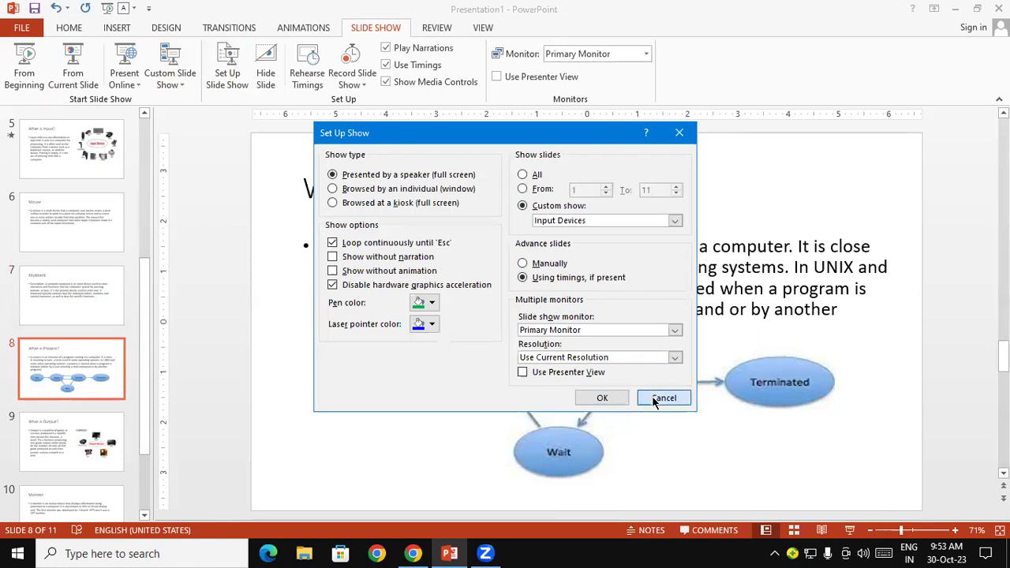